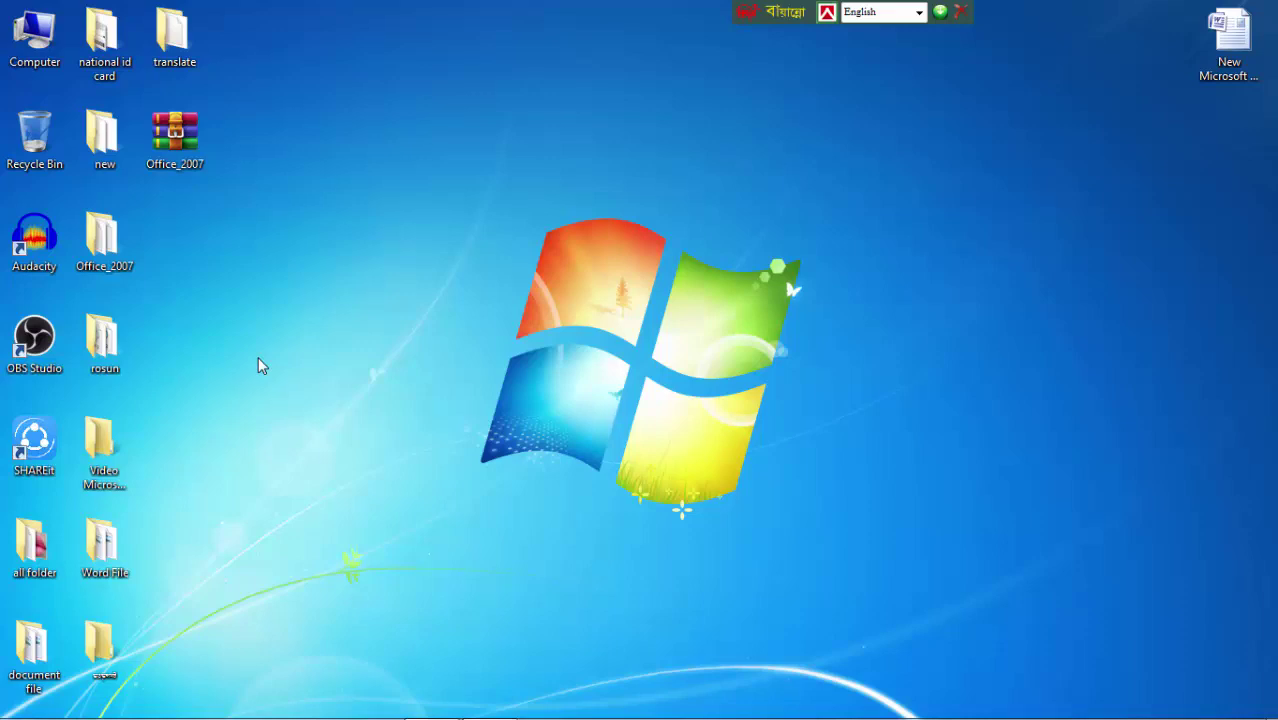
Step: Restore the Word document window and open the Insert tab's table-size grid
click(422, 696)
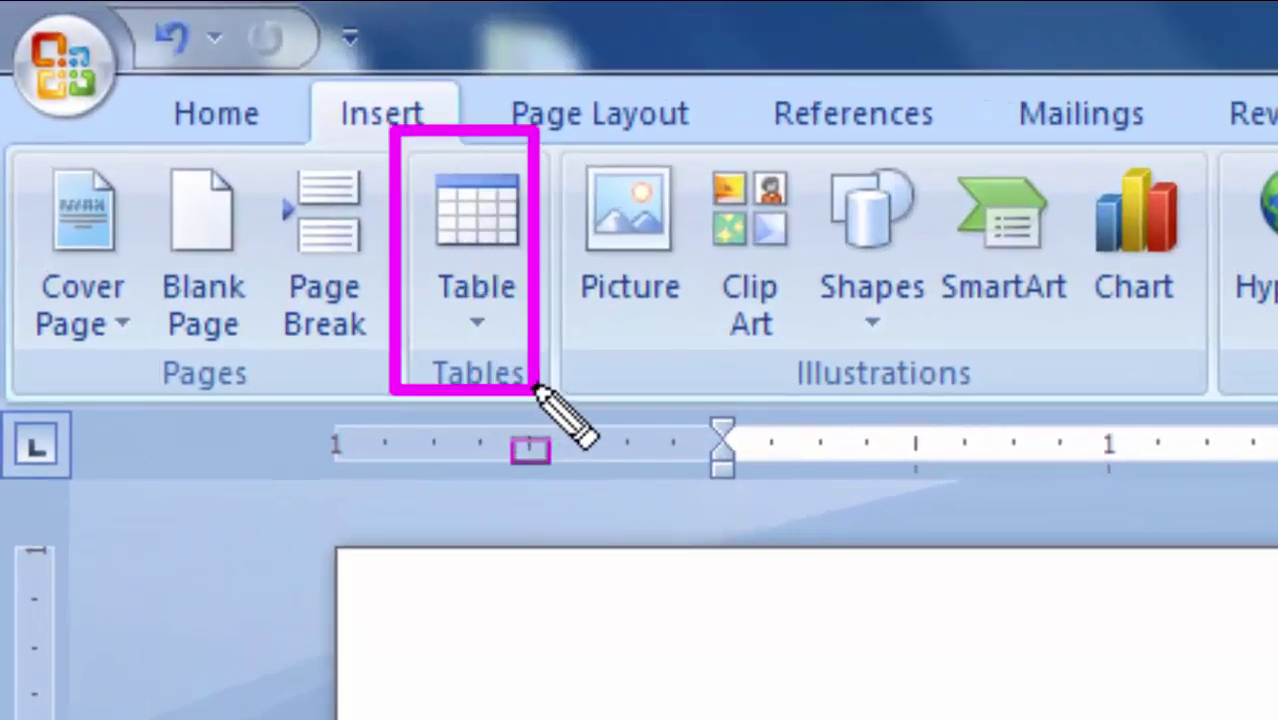
drag(537, 388, 565, 412)
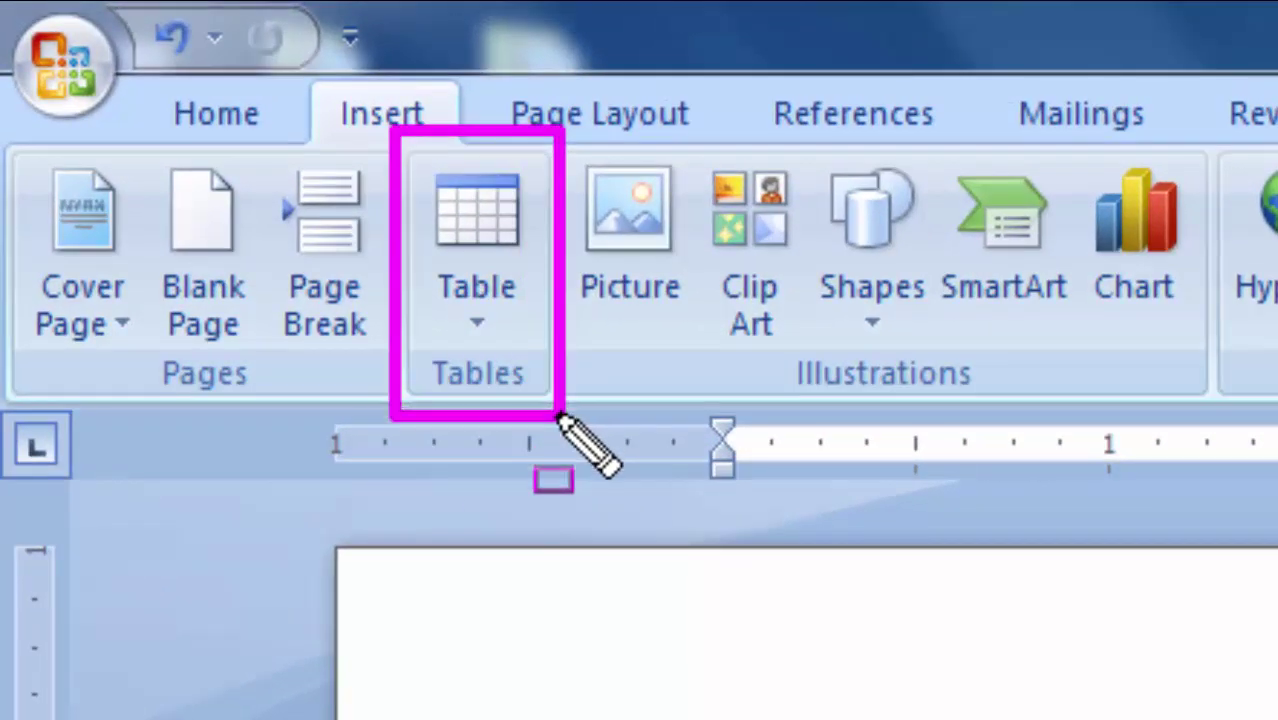
key(Escape)
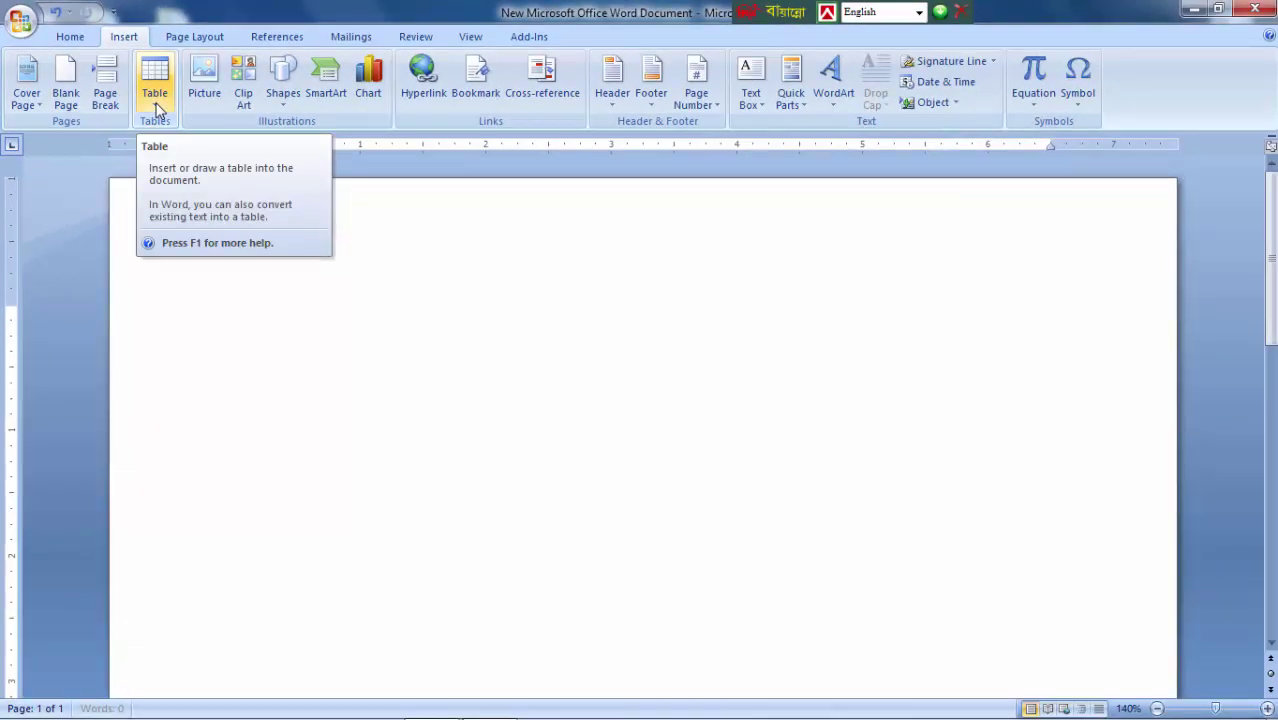
click(155, 95)
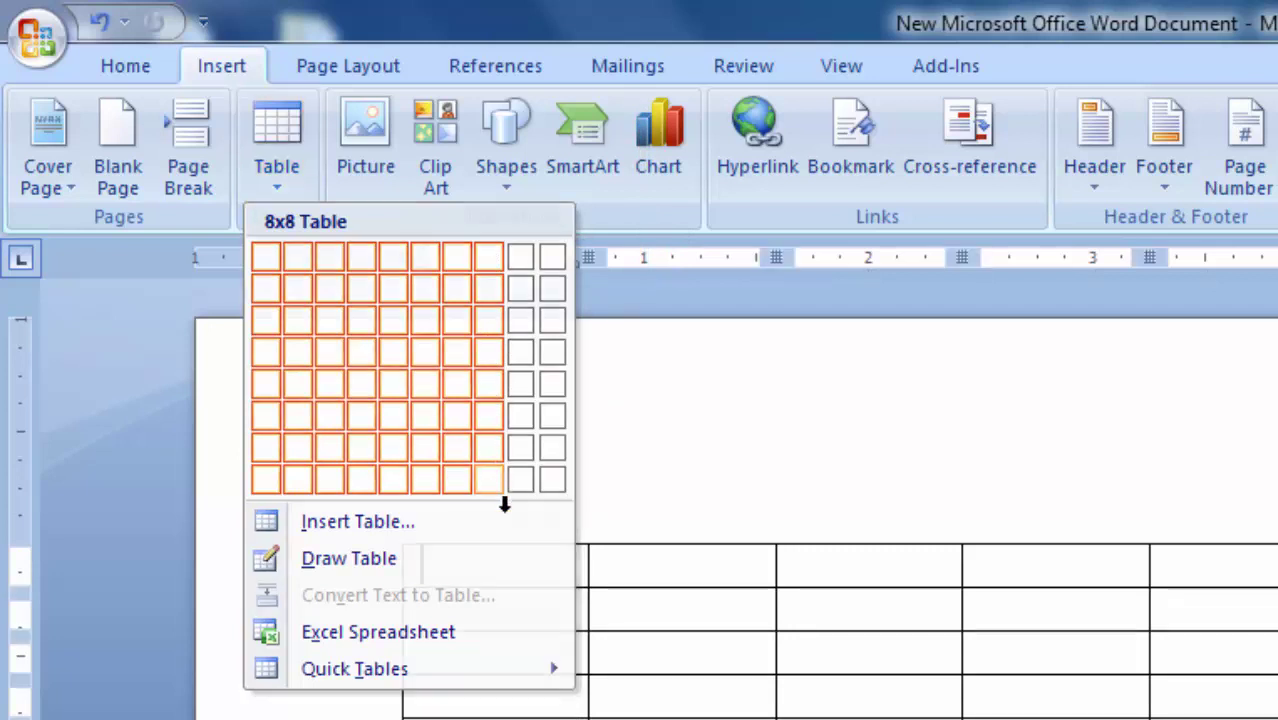
Step: Insert an 8x8 table and try selecting its first row and second column
click(500, 476)
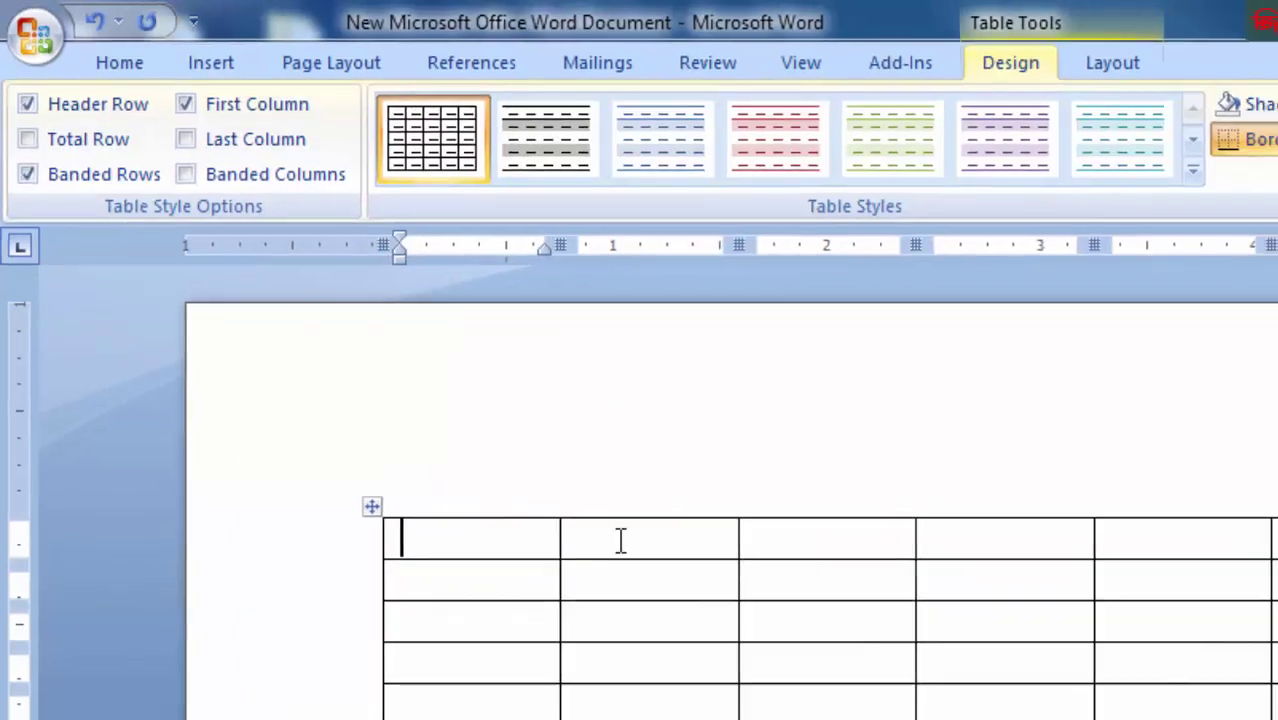
drag(442, 570, 1158, 362)
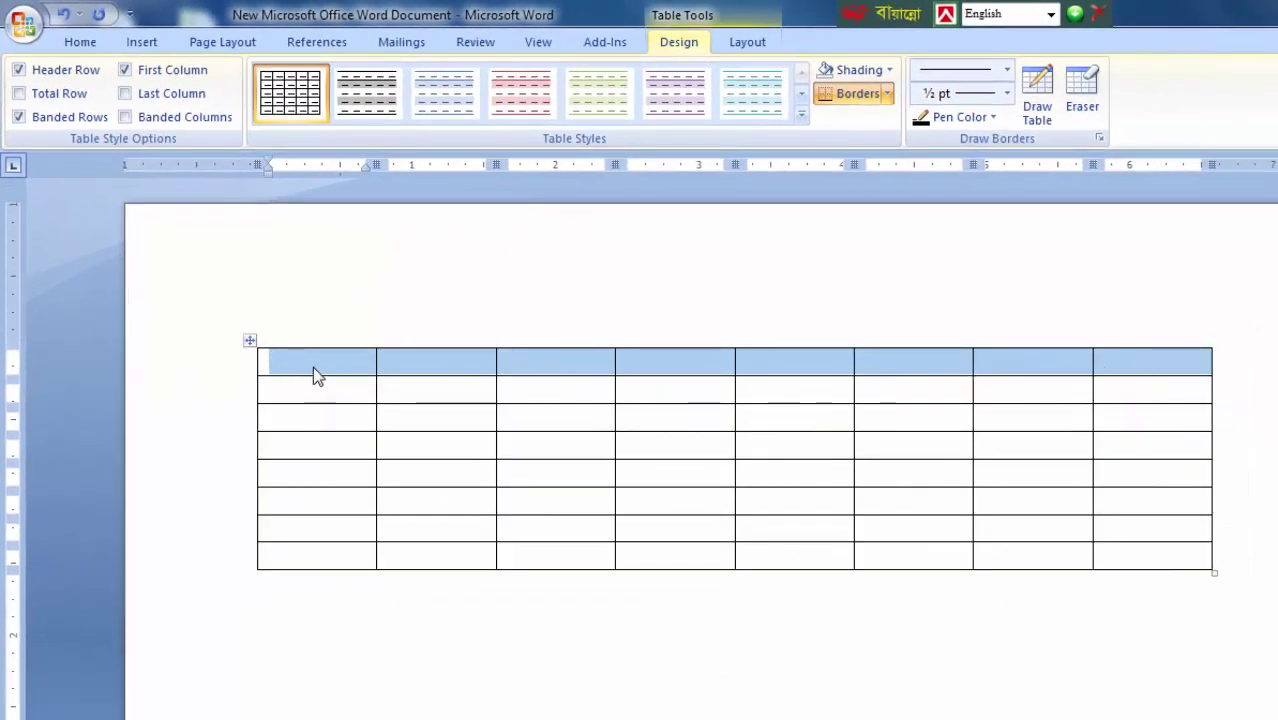
click(434, 343)
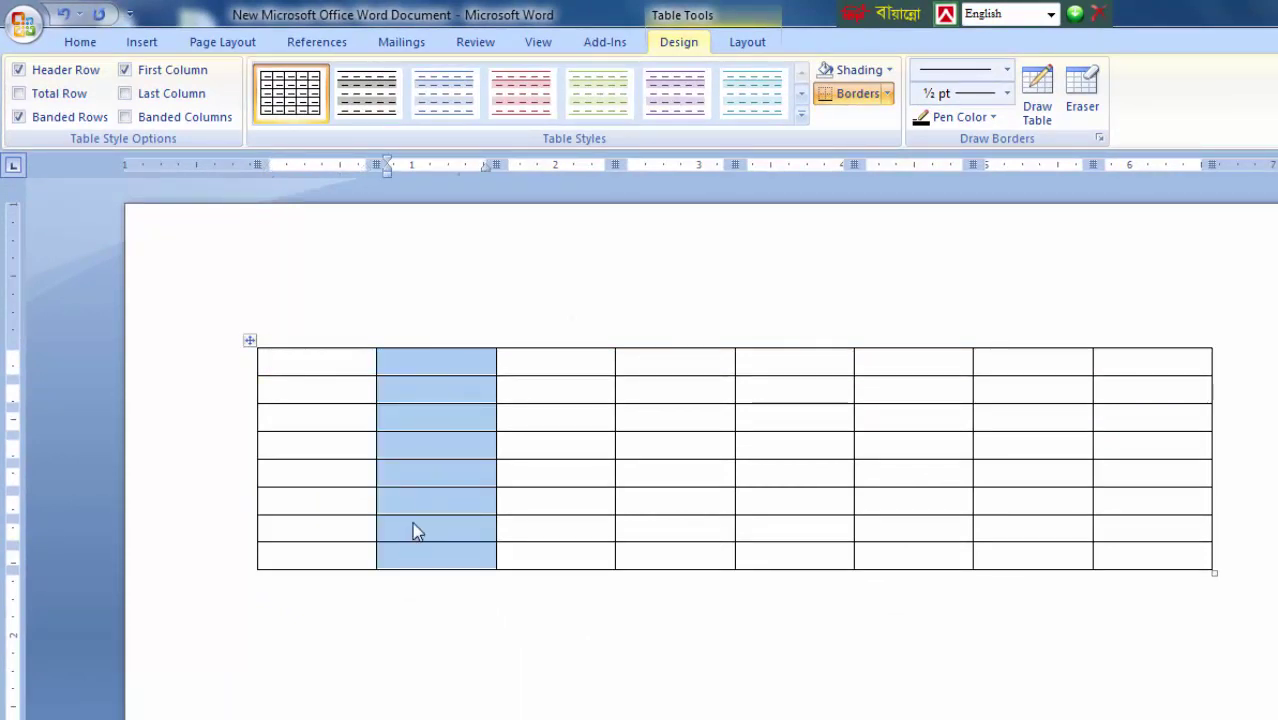
click(333, 495)
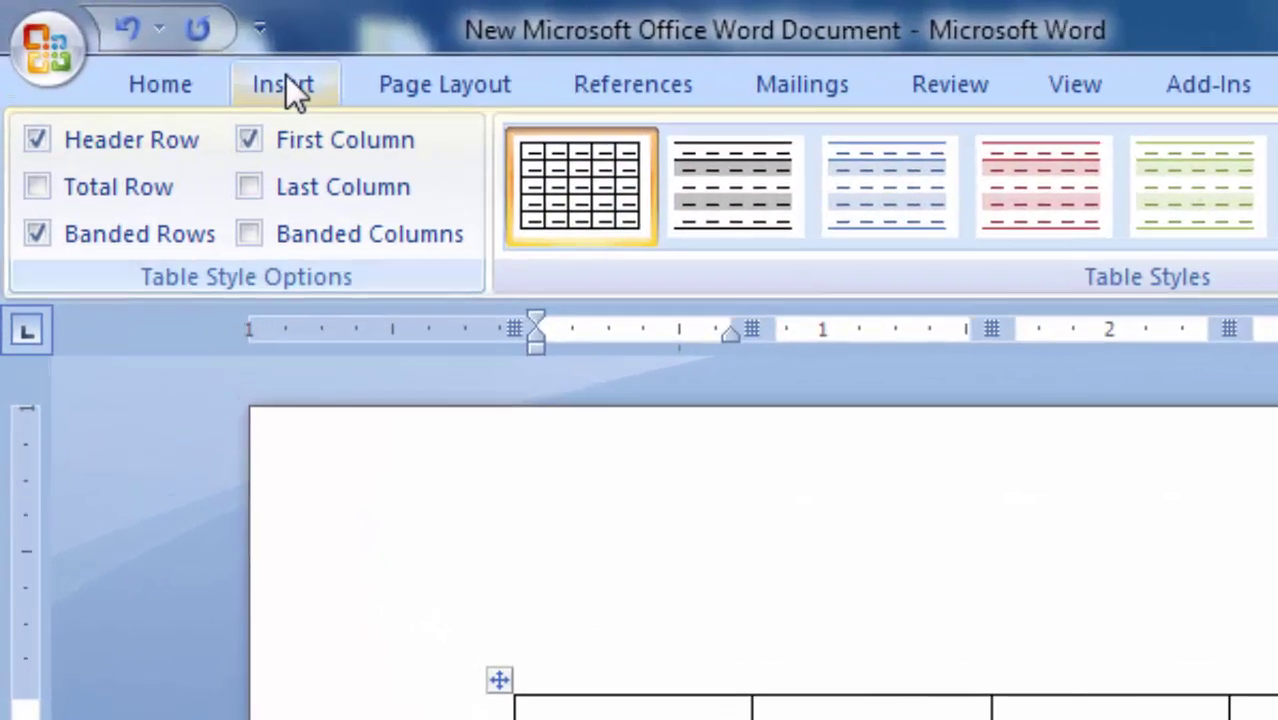
Step: Insert a nested 10x8 table inside a cell, then remove it
click(145, 42)
click(390, 268)
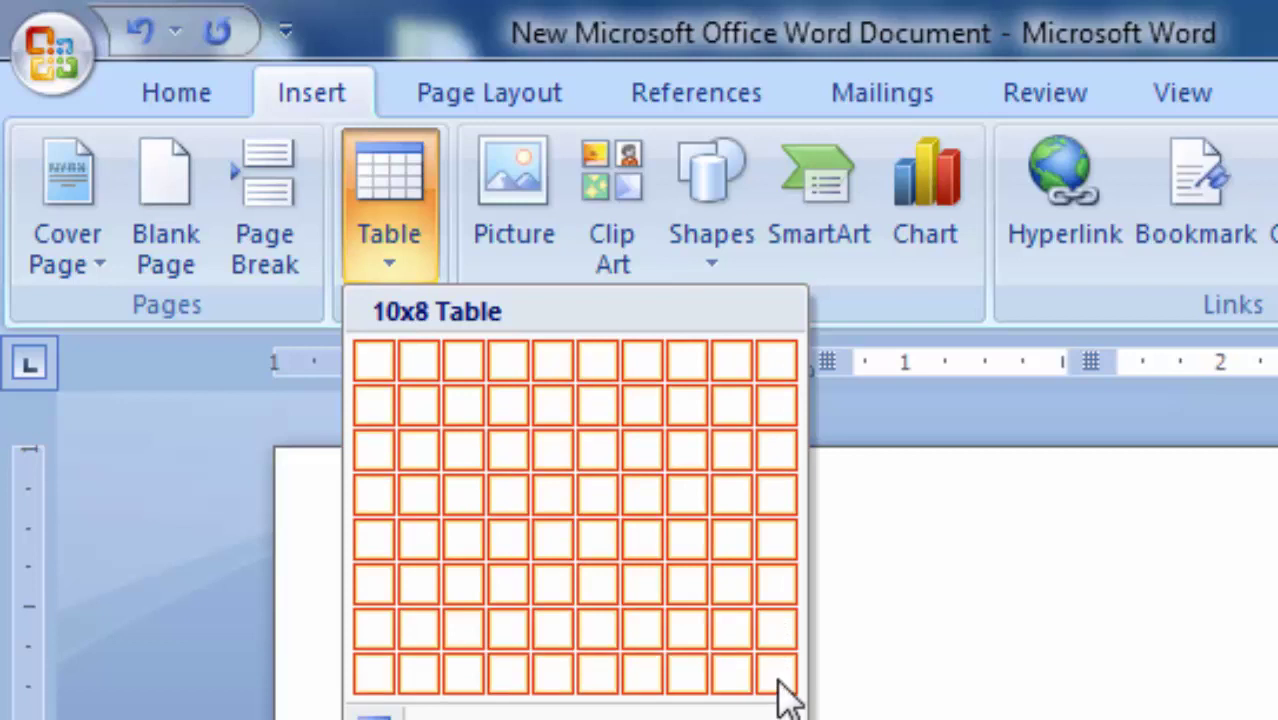
click(779, 679)
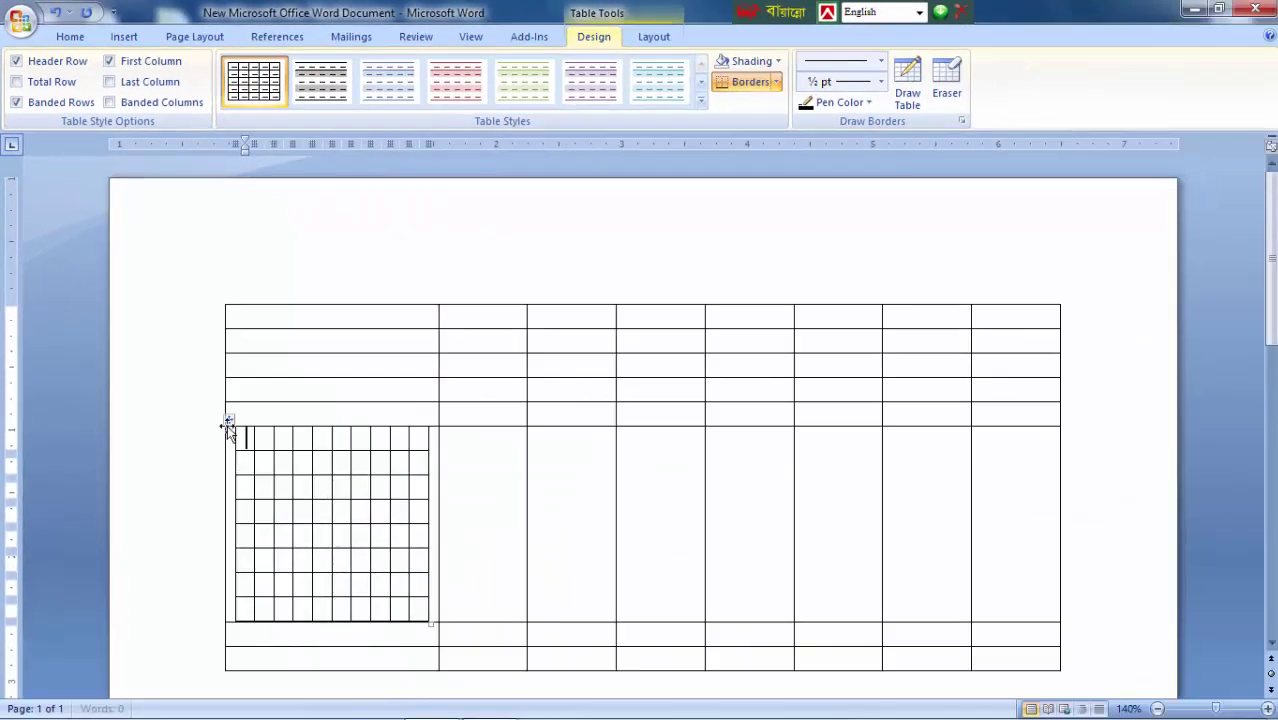
click(228, 413)
key(BackSpace)
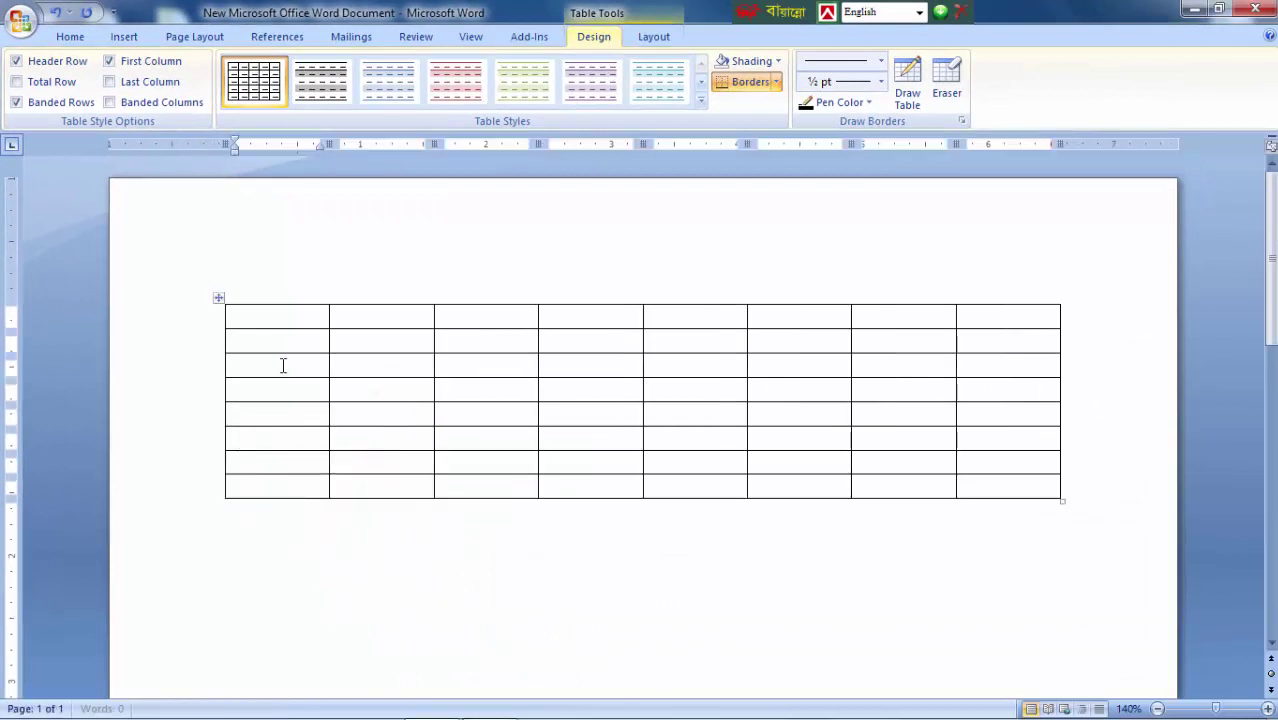
Step: Select the whole 8x8 table and delete it, leaving the page blank
click(219, 300)
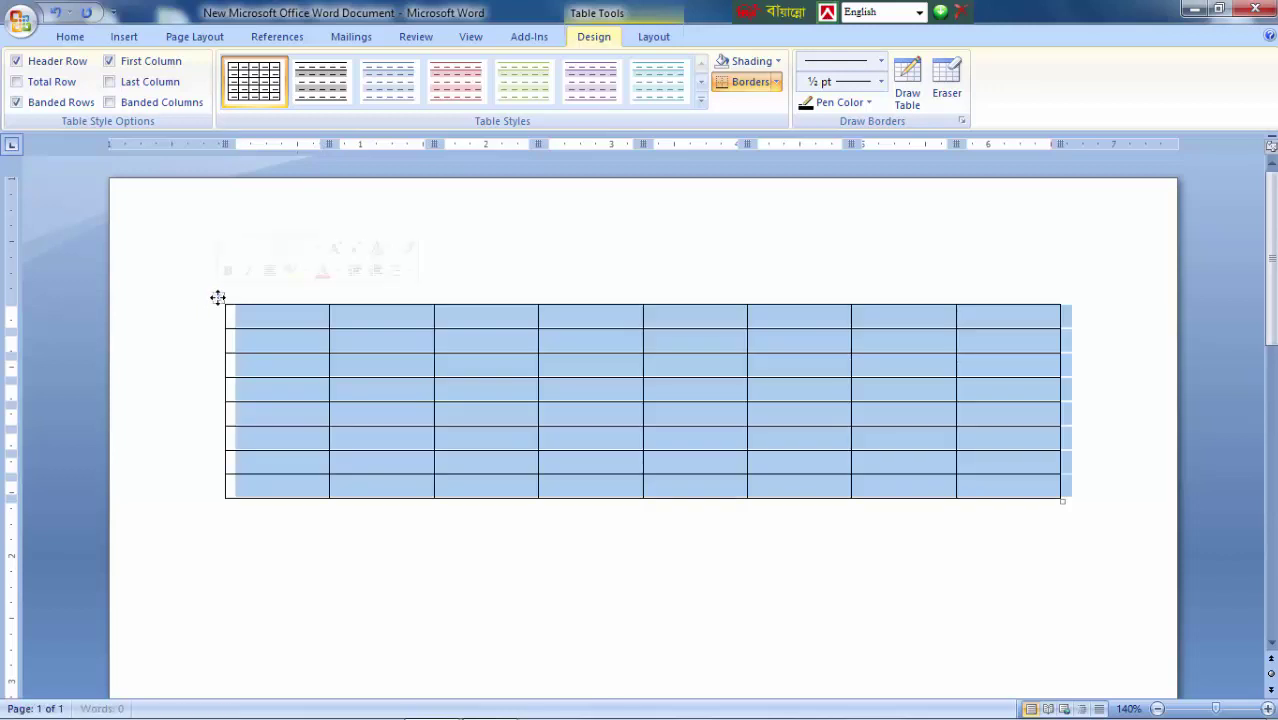
key(BackSpace)
click(124, 36)
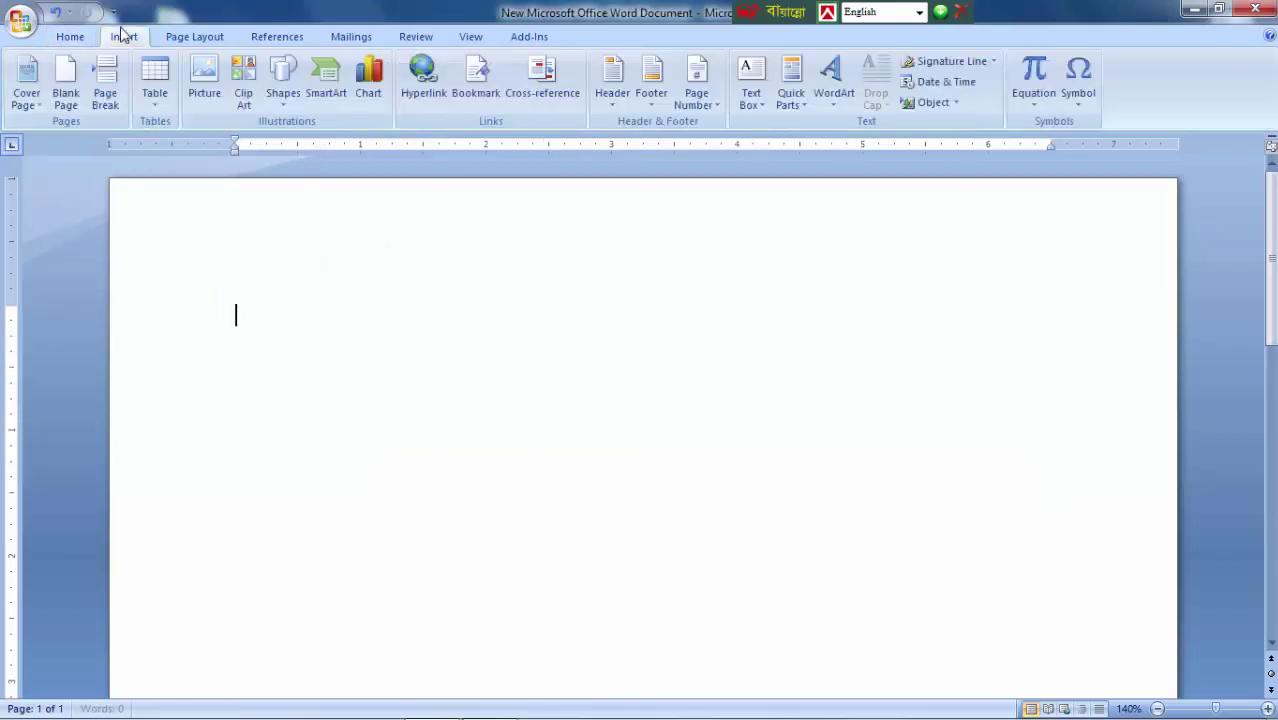
Step: Insert a 5x5 table, number its first column 01 to 05, and narrow that column
click(154, 95)
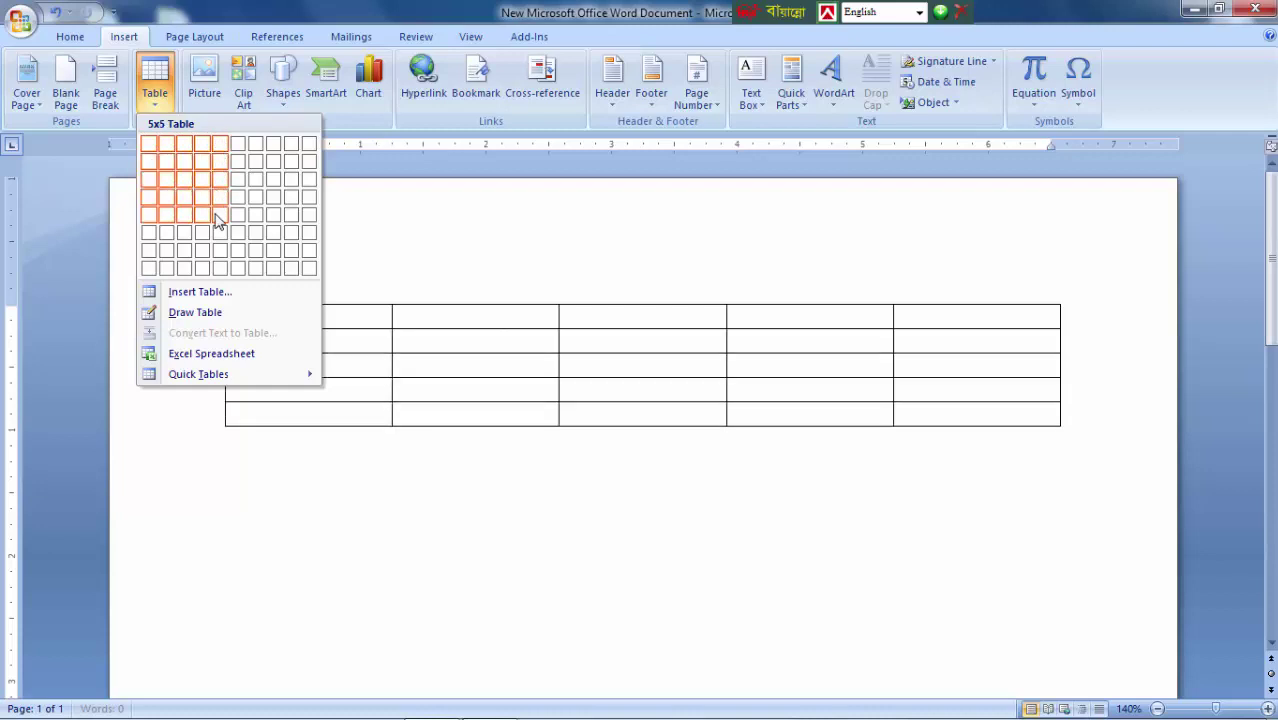
click(219, 220)
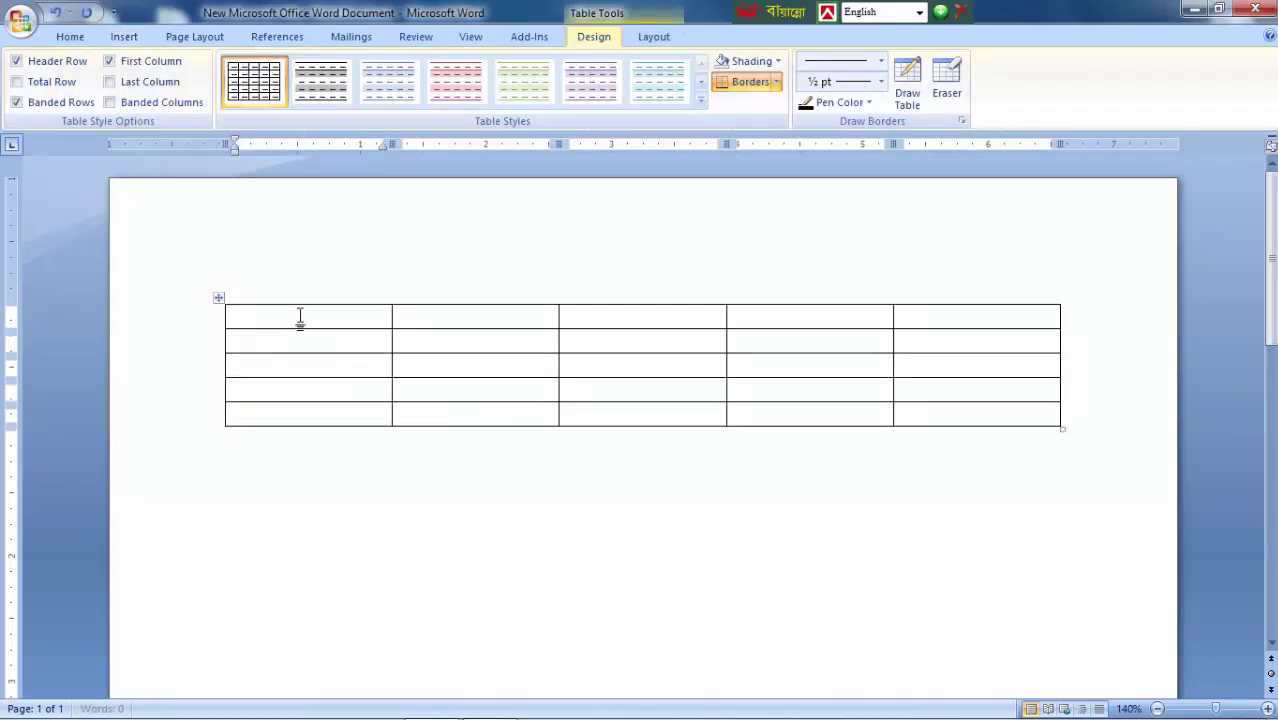
text(01)
key(Down)
text(02)
key(Down)
text(0)
key(Down)
text(04)
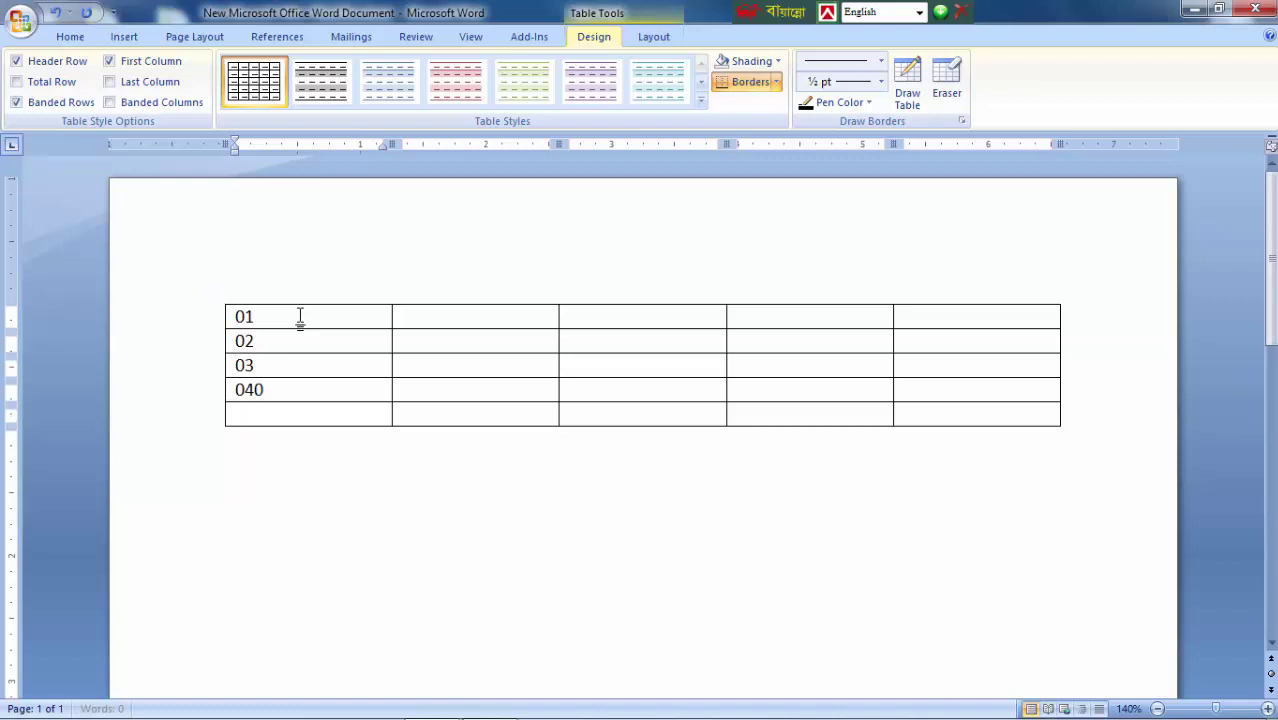
key(Down)
text(05)
drag(391, 341, 267, 345)
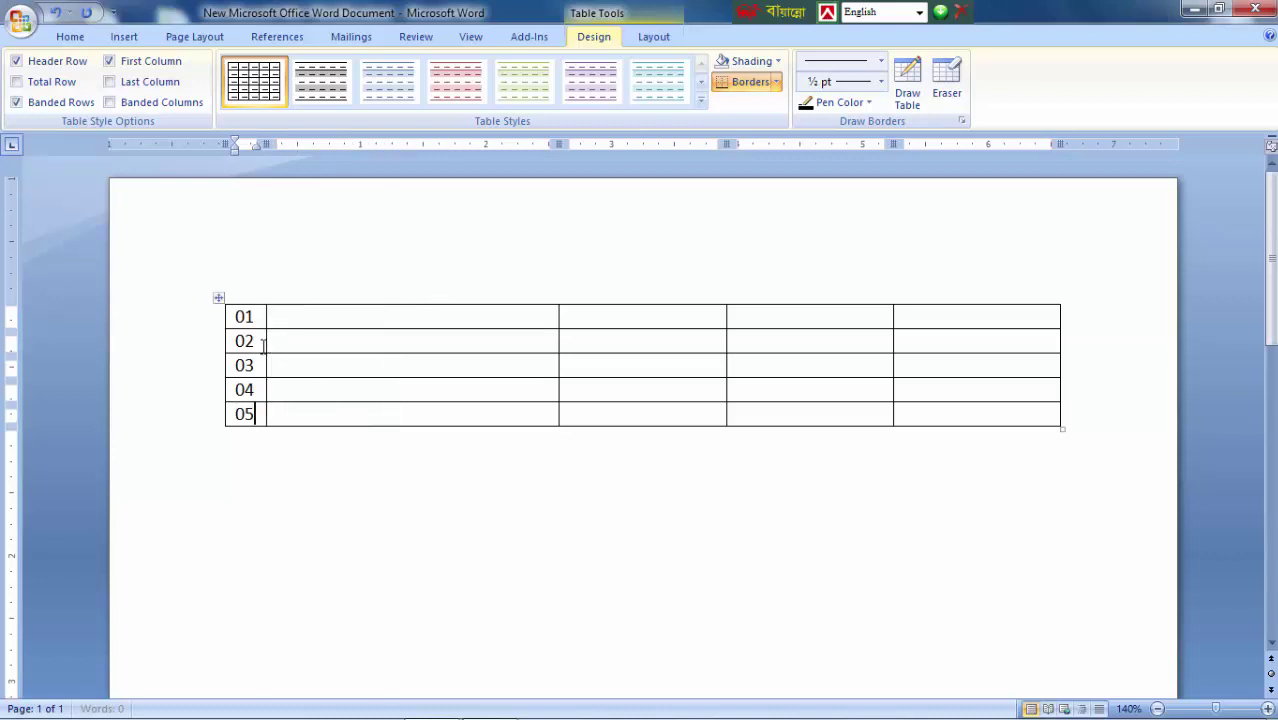
Step: Narrow the second and third columns by dragging their borders left
scroll(268, 347, up, 2)
scroll(465, 600, up, 4)
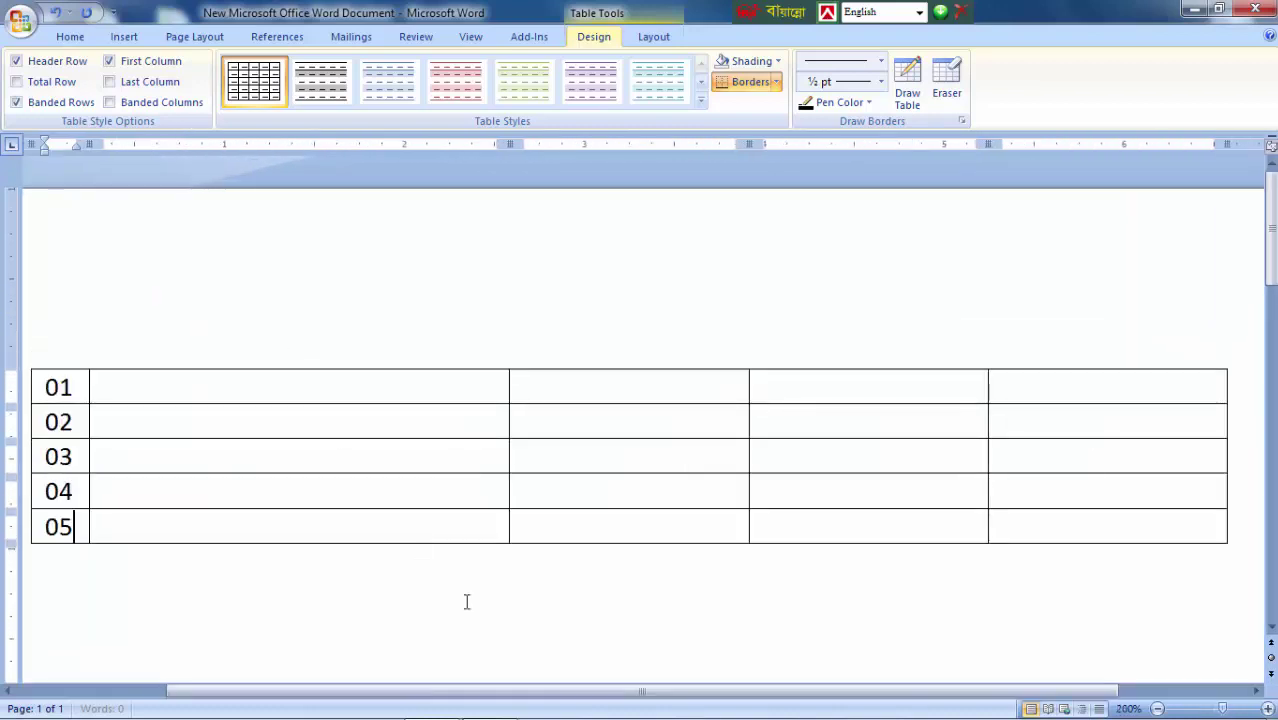
drag(510, 694, 297, 680)
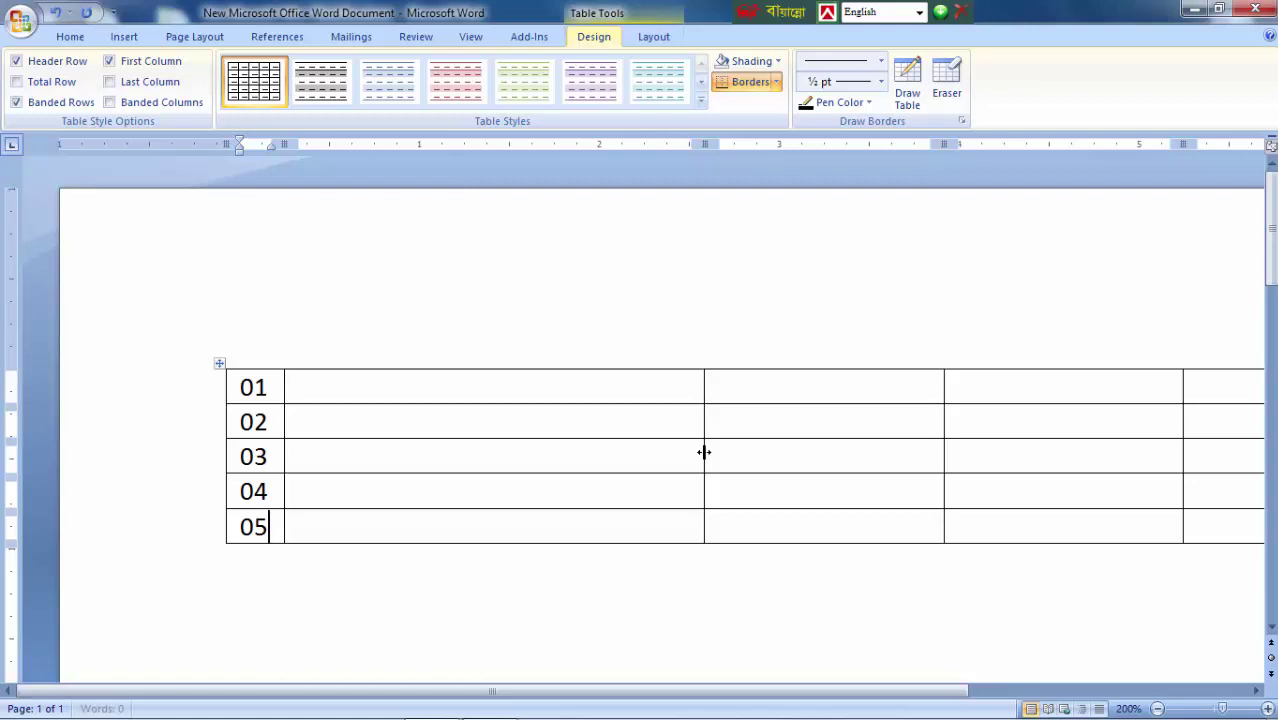
drag(704, 452, 608, 440)
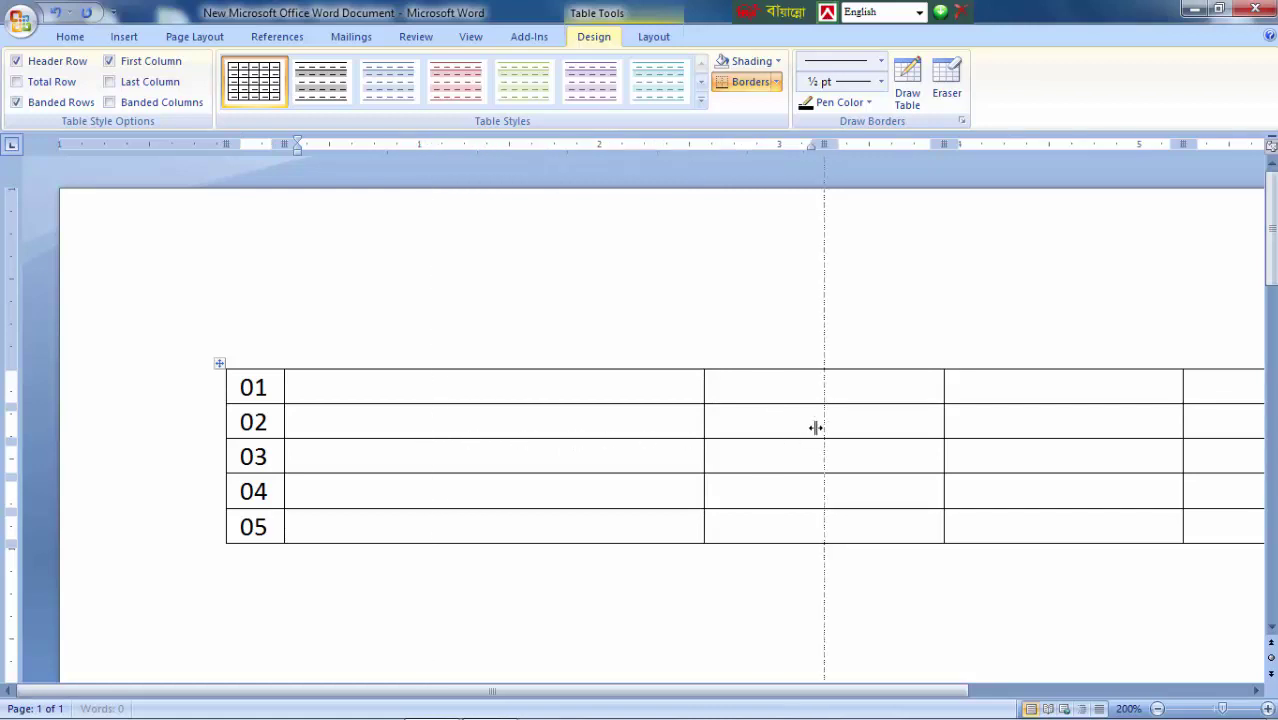
mouse_move(608, 440)
mouse_down()
mouse_move(391, 424)
mouse_move(713, 413)
mouse_move(416, 423)
mouse_up()
drag(942, 427, 776, 423)
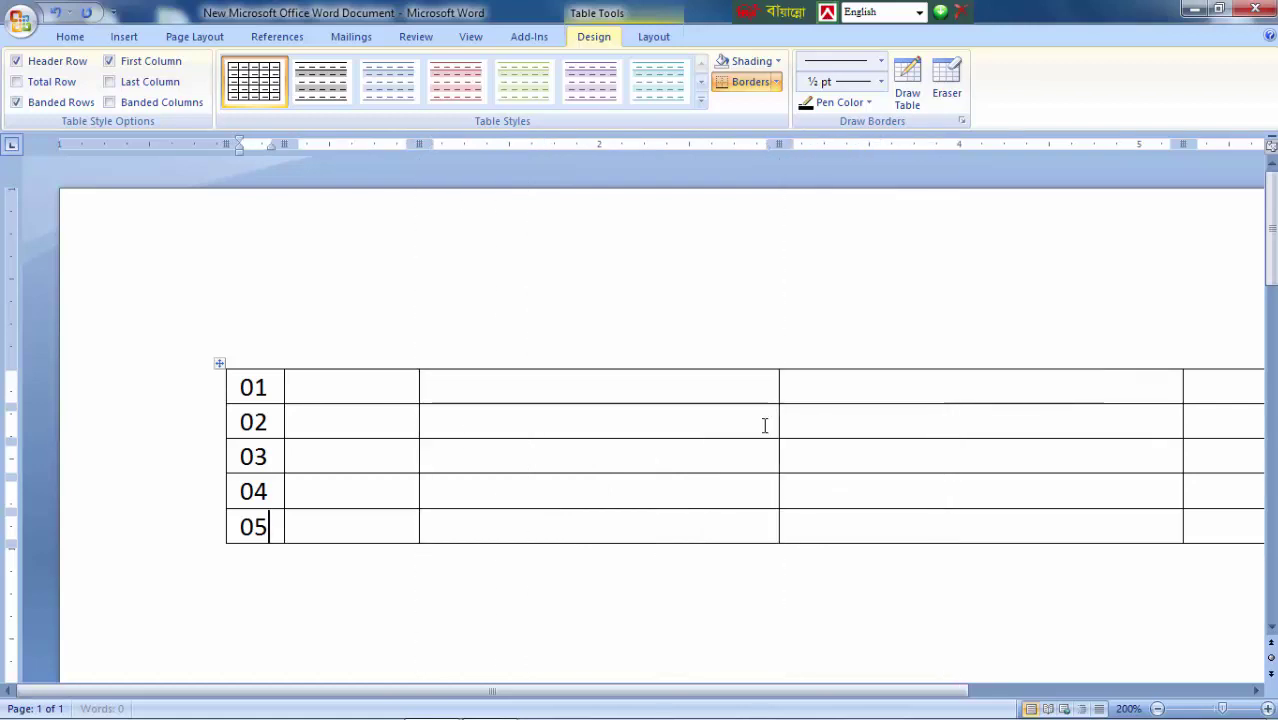
Step: Try several cell selections, then select columns 2 through 5 across all rows
scroll(764, 442, down, 4)
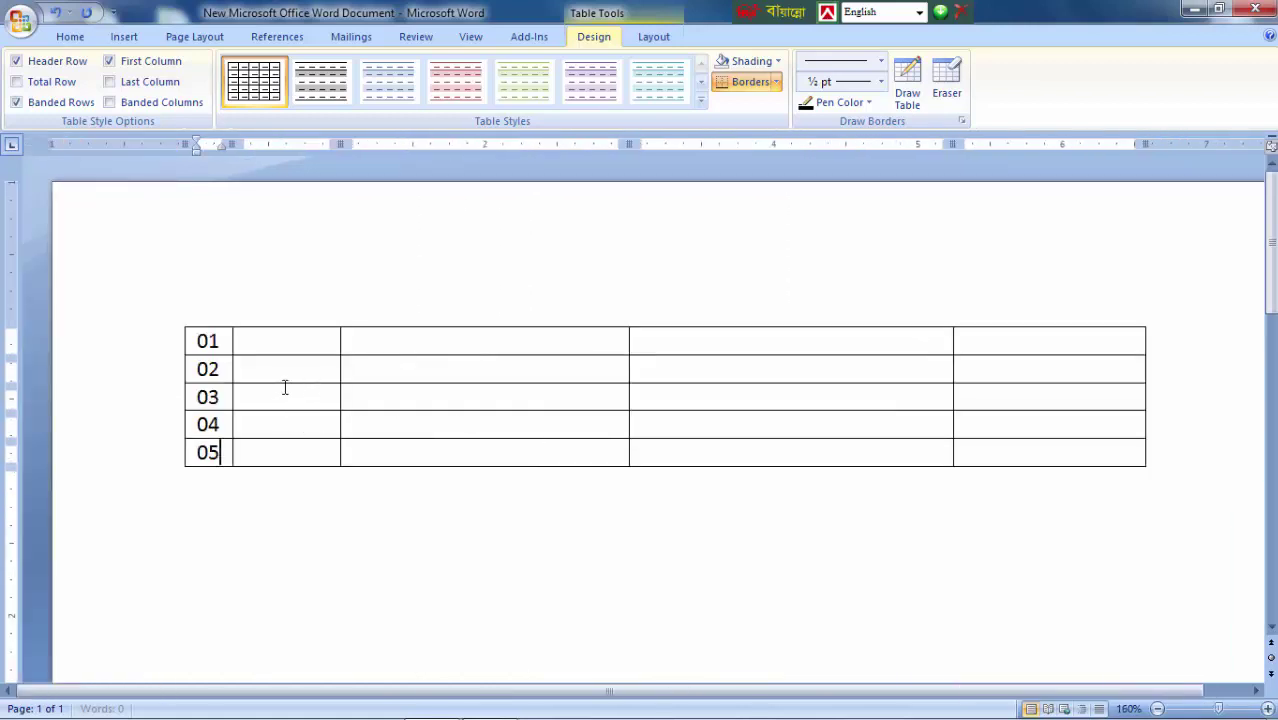
drag(270, 370, 280, 412)
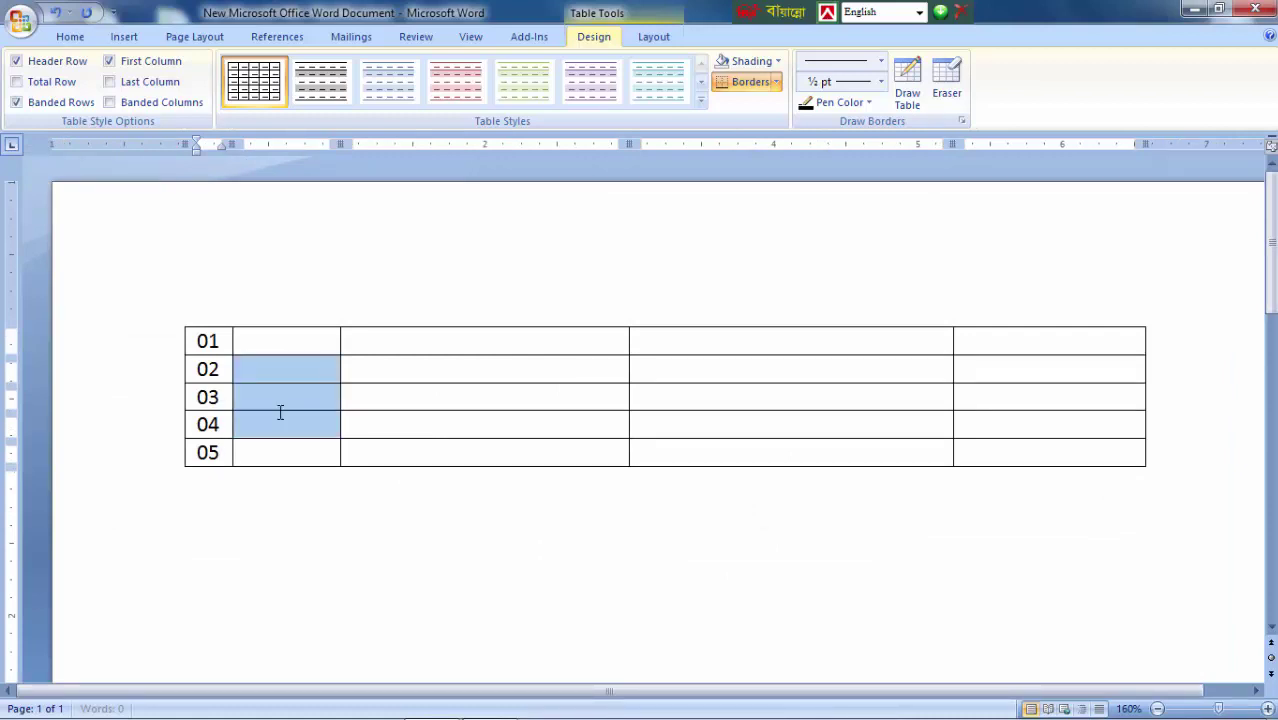
drag(498, 346, 496, 437)
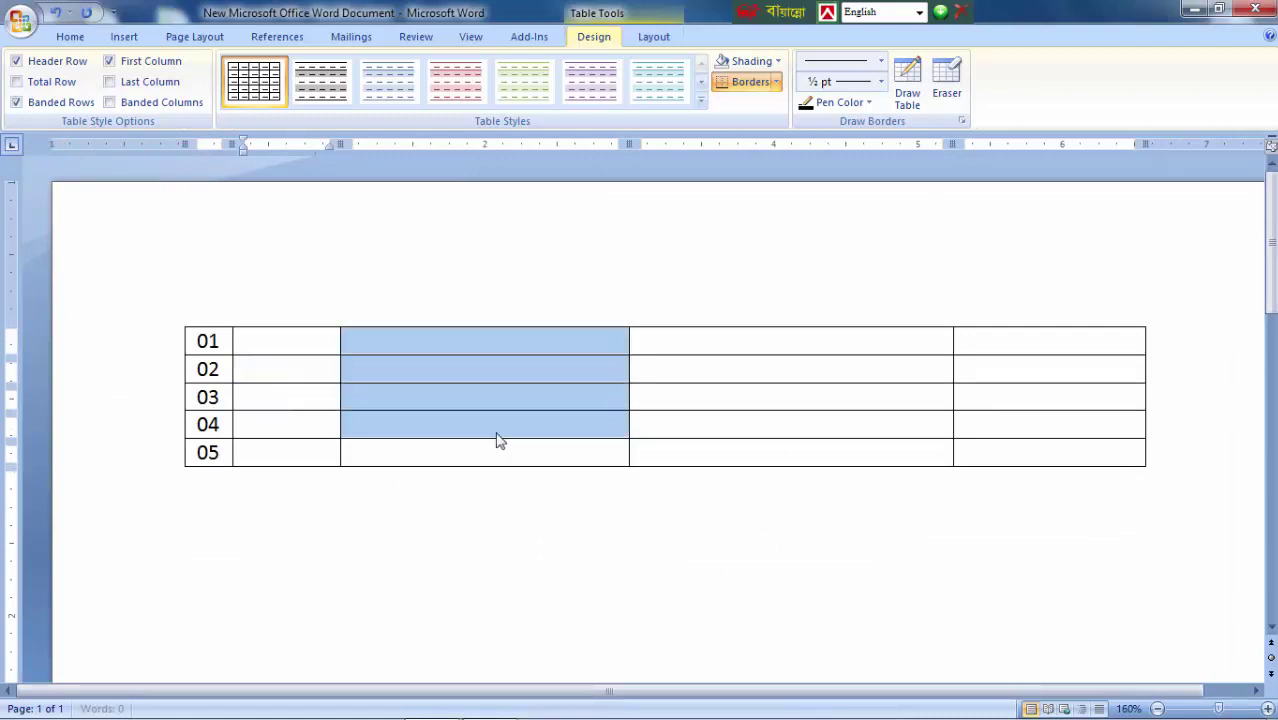
click(727, 336)
drag(772, 345, 775, 400)
drag(1041, 340, 1053, 363)
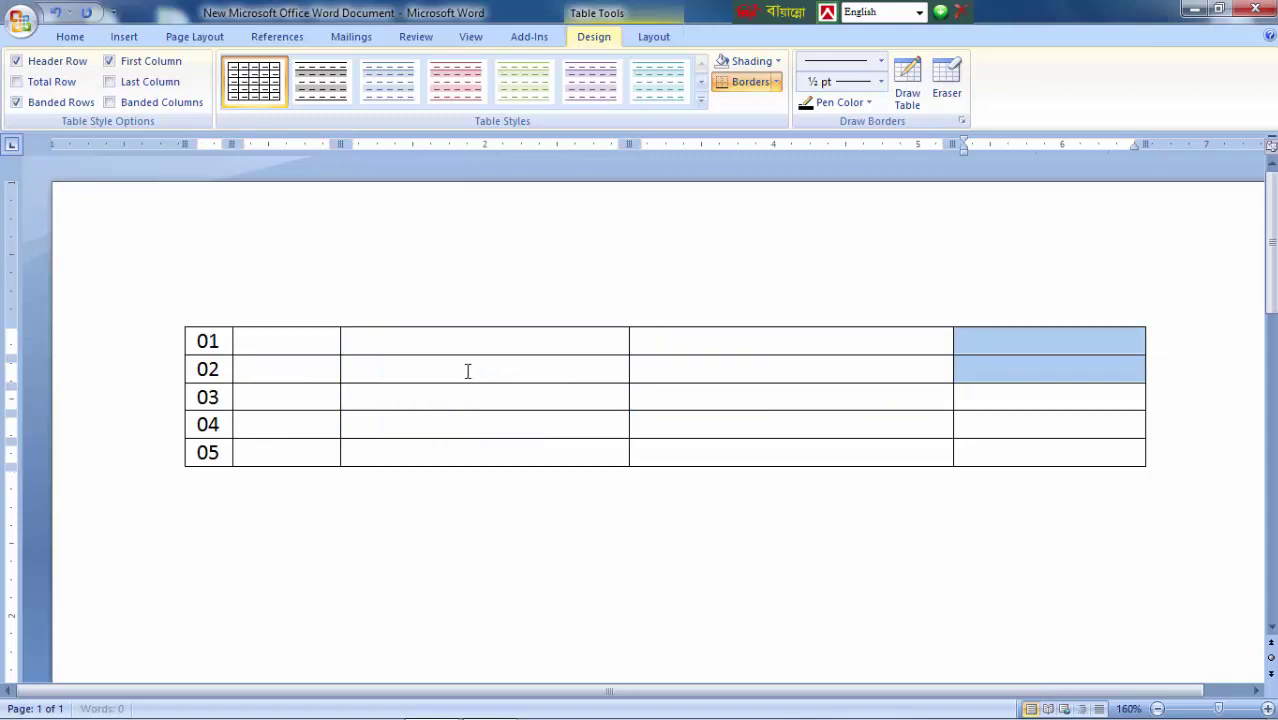
click(795, 397)
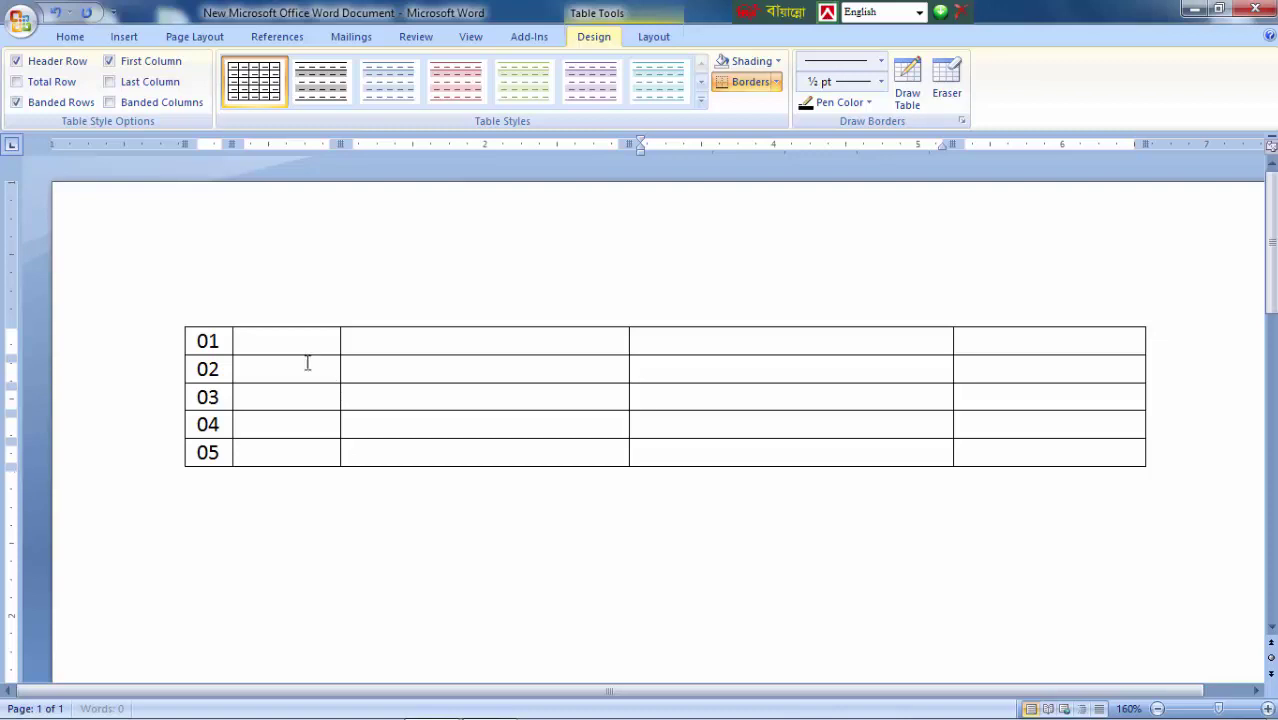
drag(289, 335, 1021, 445)
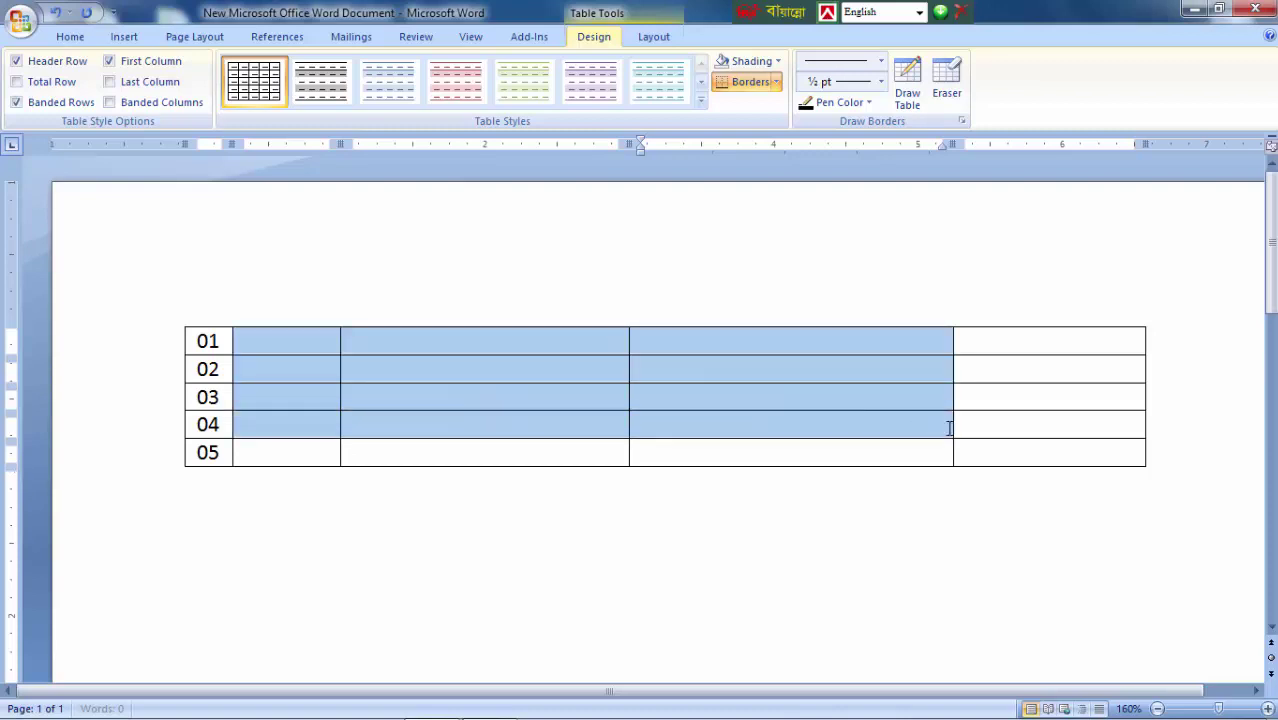
Step: Distribute the selected columns 2–5 evenly at 1.58" each from Table Tools Layout
click(662, 38)
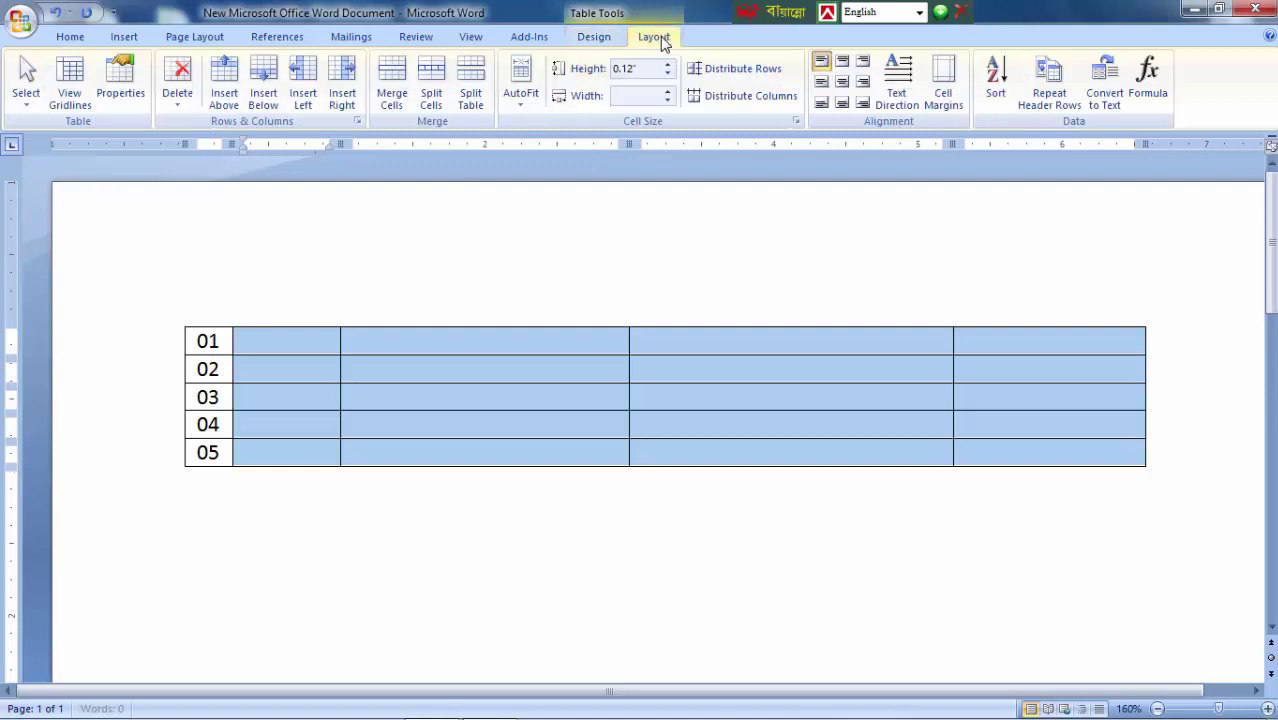
click(715, 95)
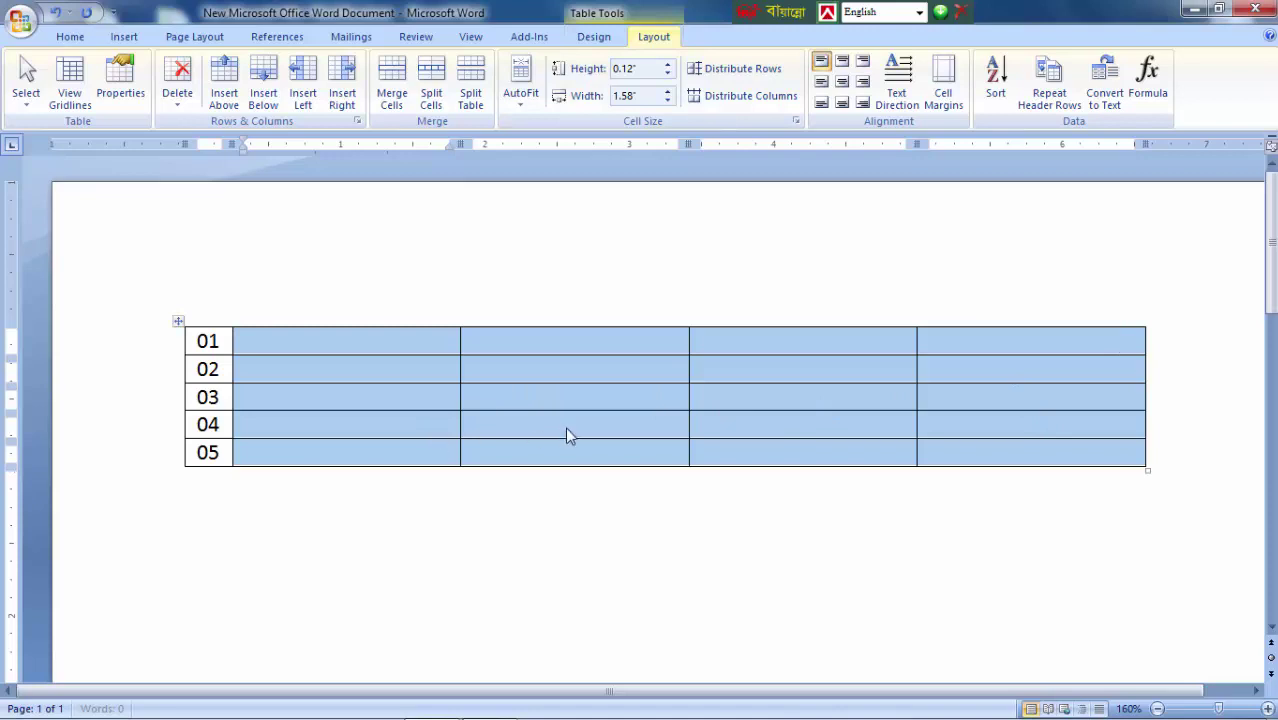
click(562, 400)
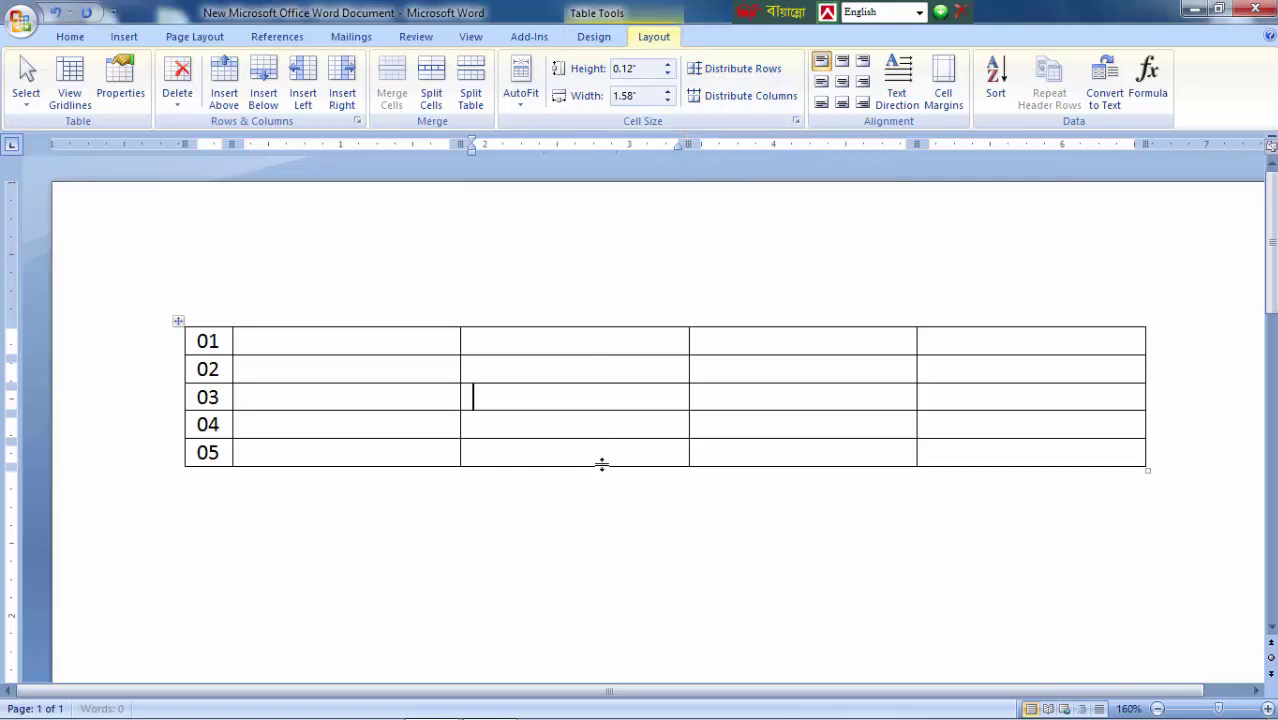
Step: Drag row borders to make rows 01, 02, 04 and 05 taller
drag(602, 463, 612, 606)
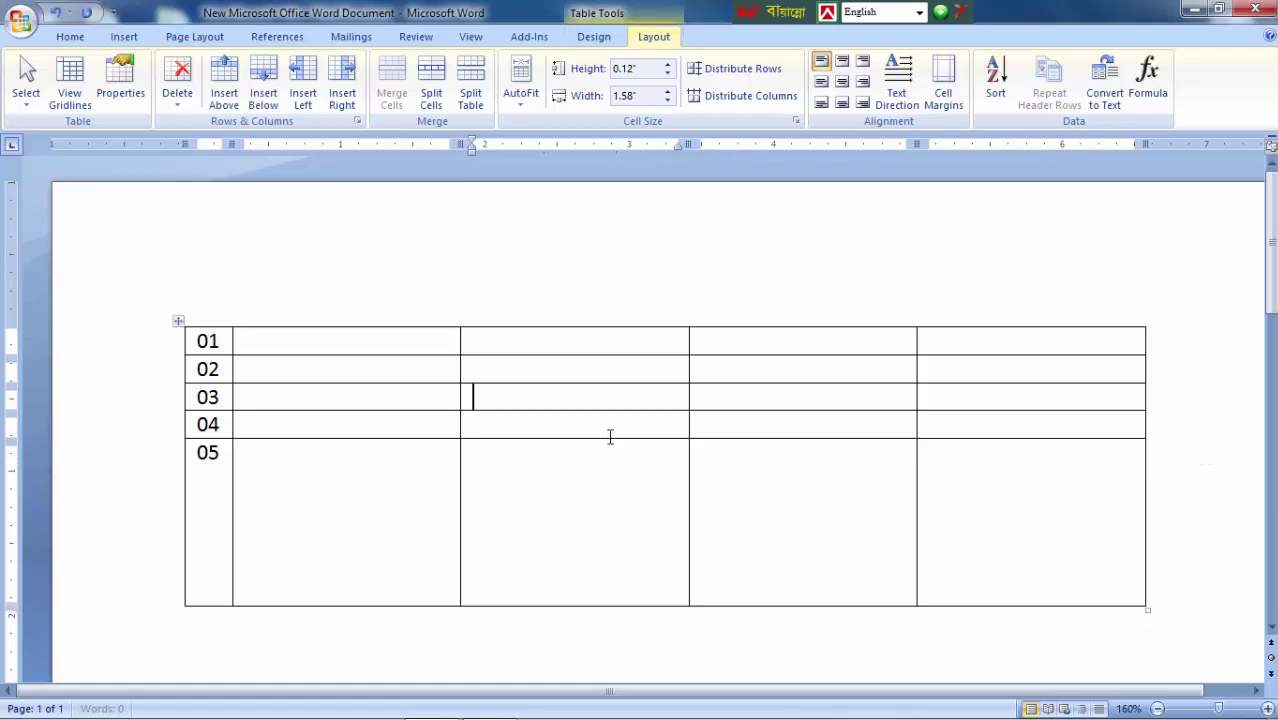
drag(610, 438, 610, 525)
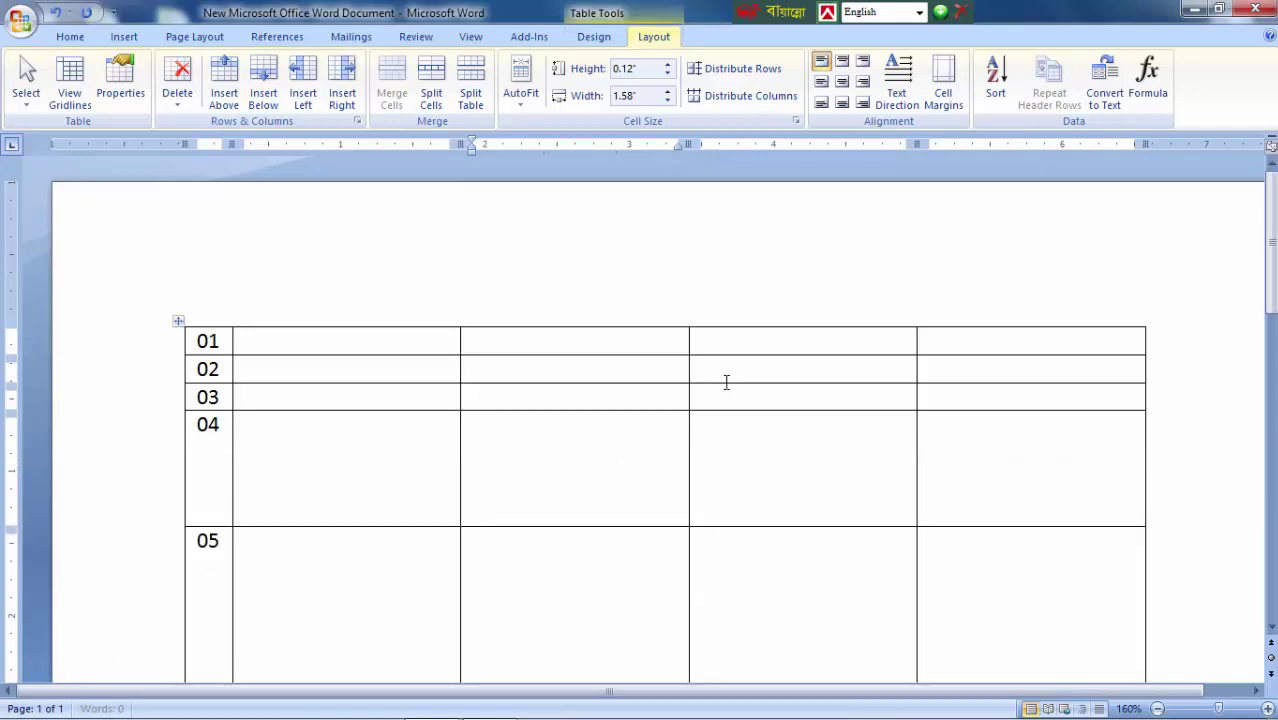
drag(727, 383, 727, 489)
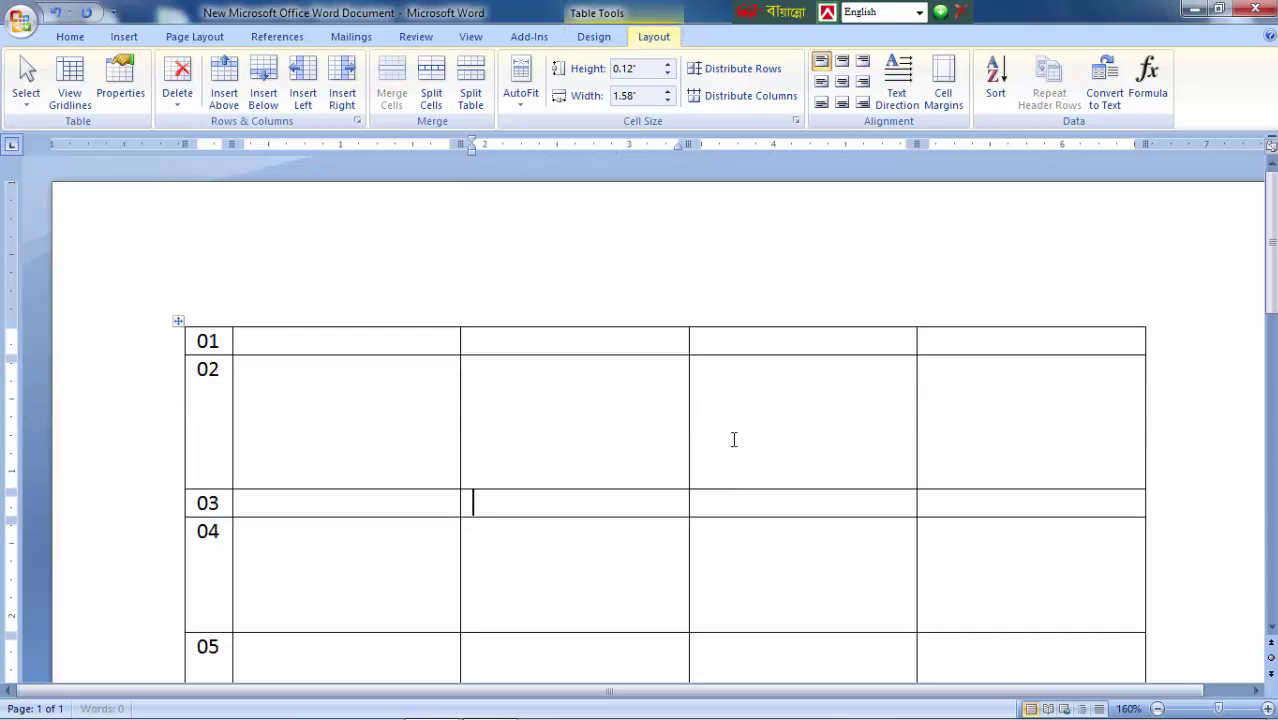
drag(639, 354, 639, 399)
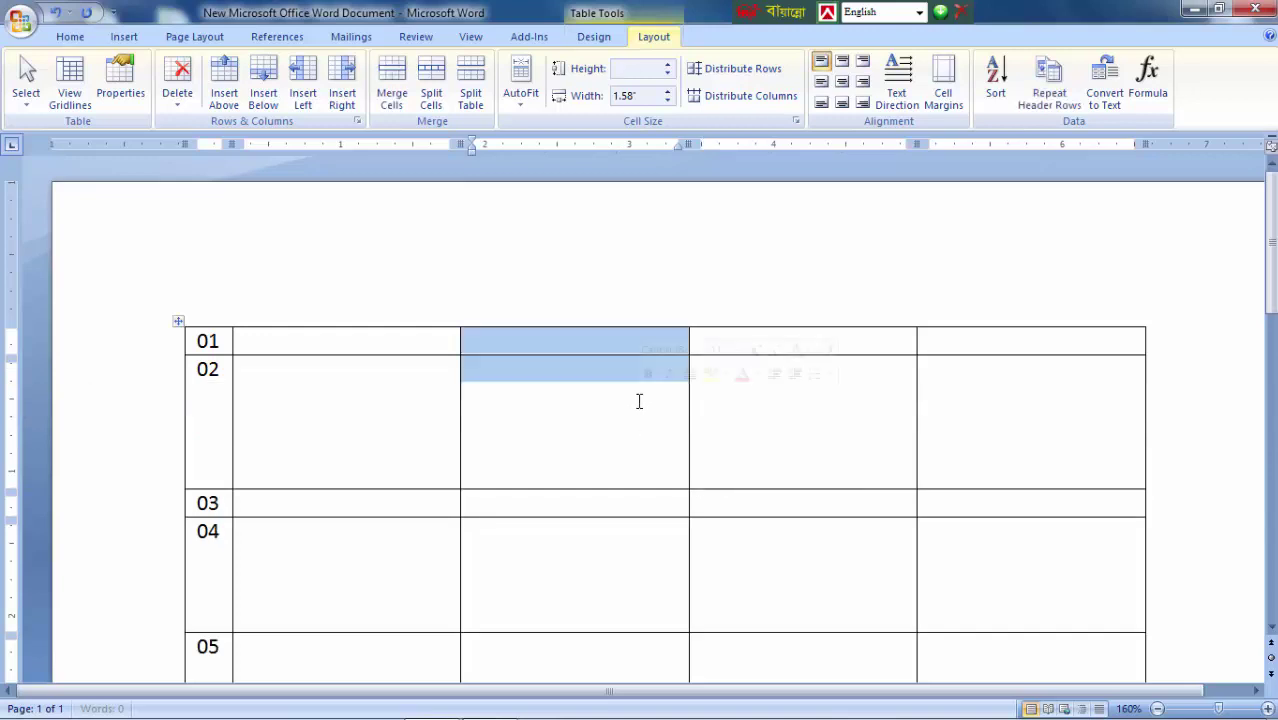
click(785, 393)
drag(788, 352, 783, 424)
click(627, 432)
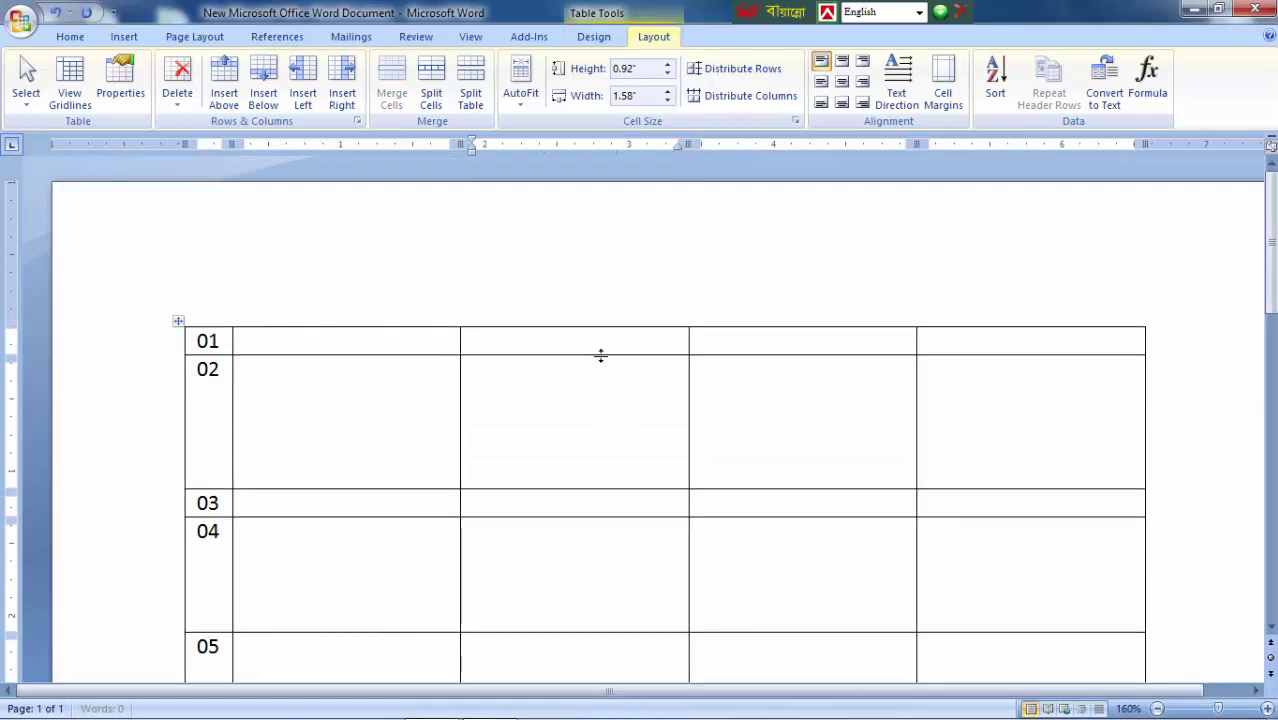
drag(599, 354, 607, 408)
Step: Select rows 01–05 and distribute them to an even 0.72" height
ctrl+scroll(775, 451, down, 4)
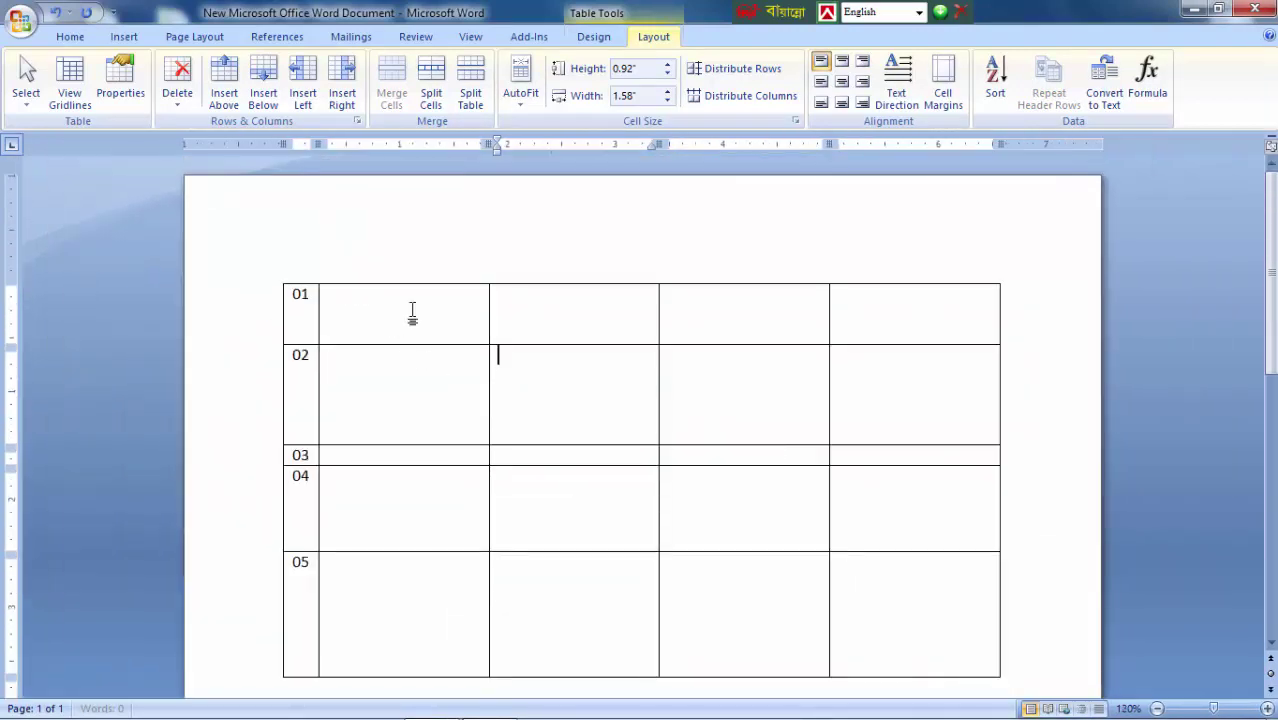
drag(411, 314, 422, 580)
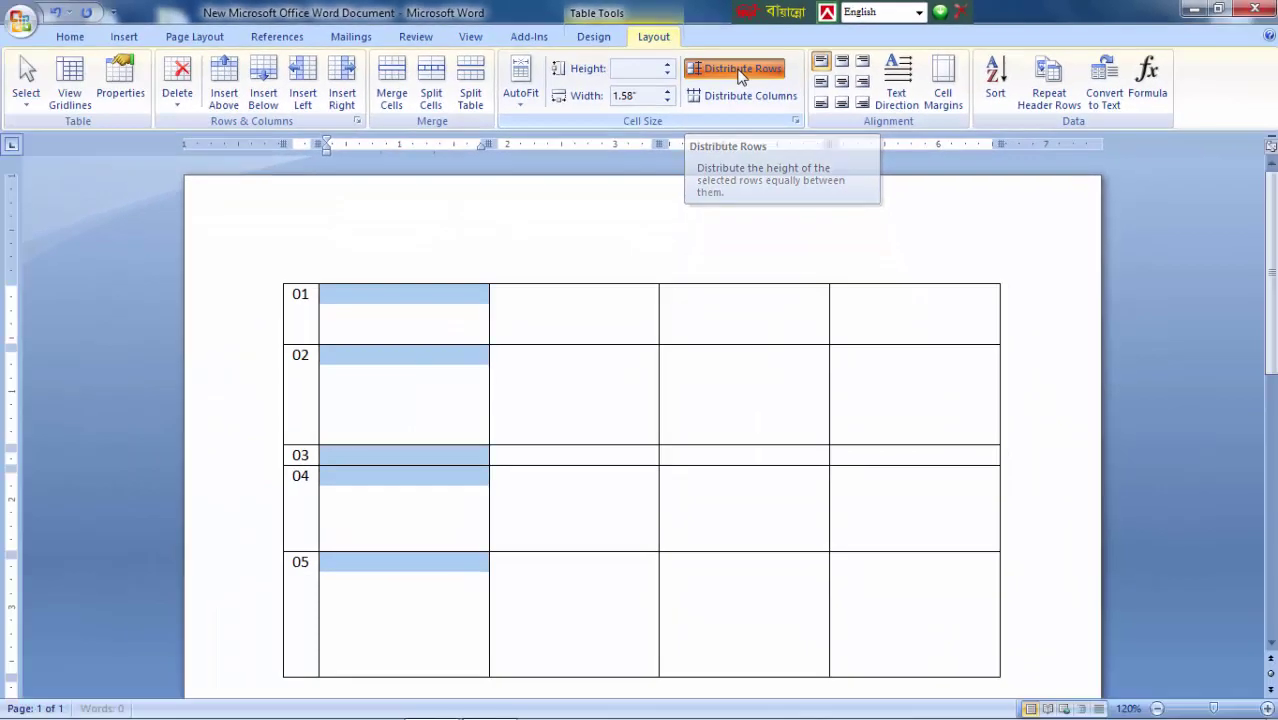
click(696, 172)
scroll(776, 351, down, 2)
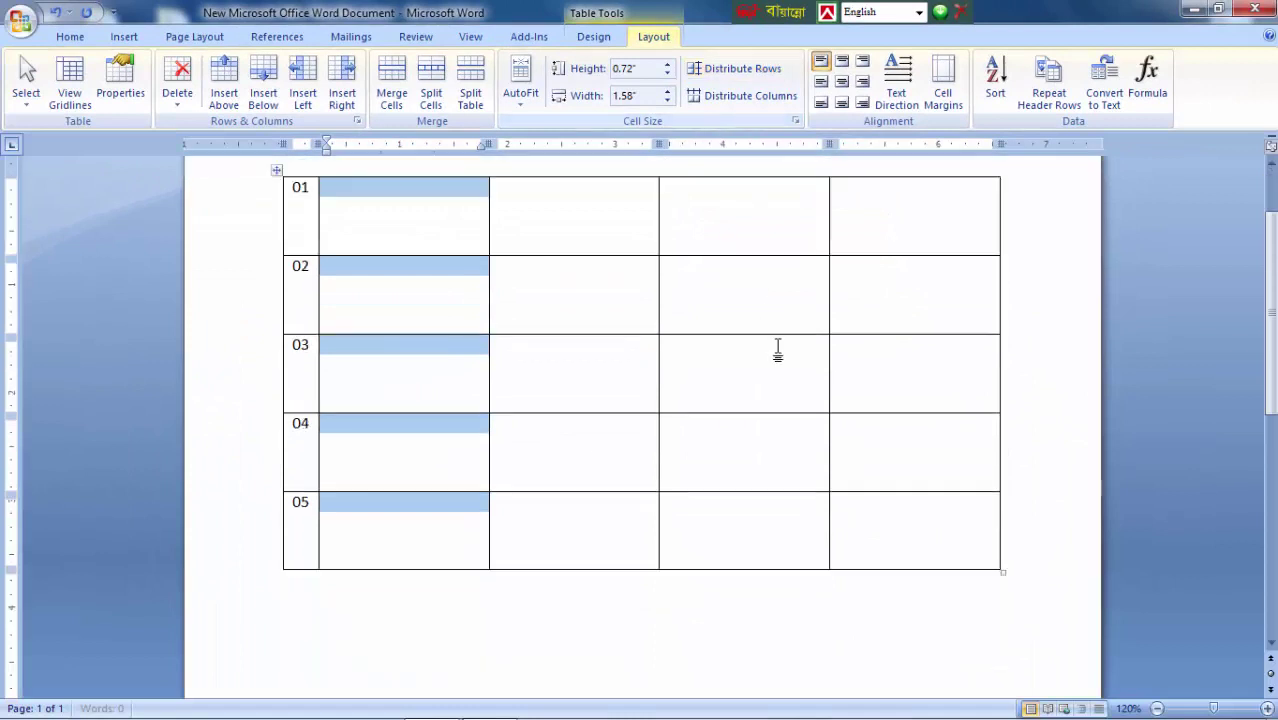
scroll(776, 351, down, 3)
click(767, 362)
scroll(800, 430, down, 6)
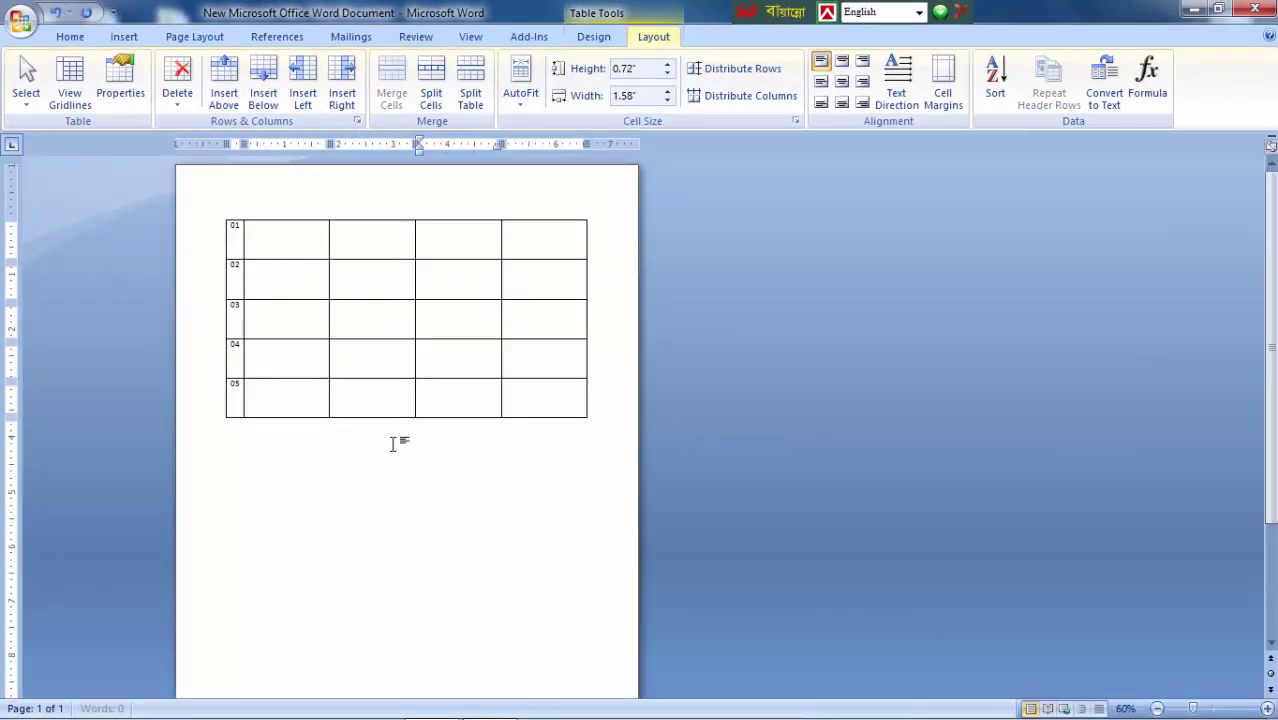
Step: Select the whole numbered 01–05 table with its move handle and delete it
scroll(400, 441, up, 5)
click(445, 333)
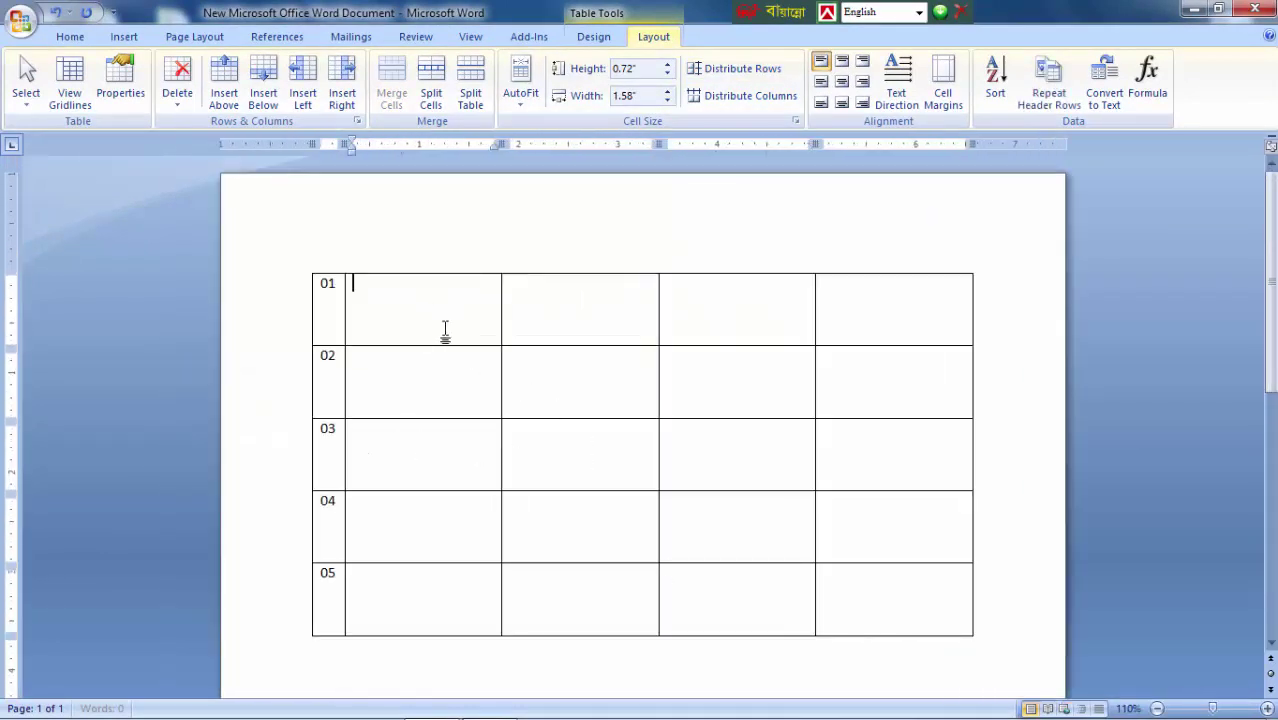
click(900, 598)
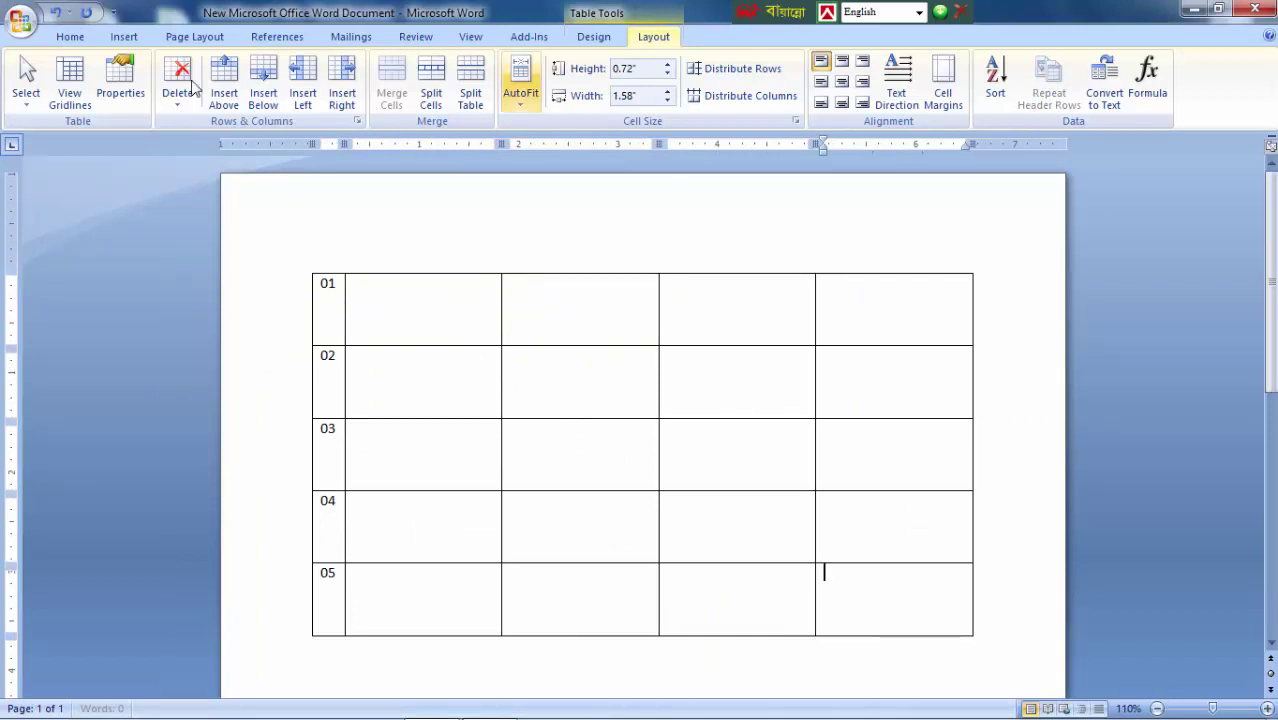
click(120, 37)
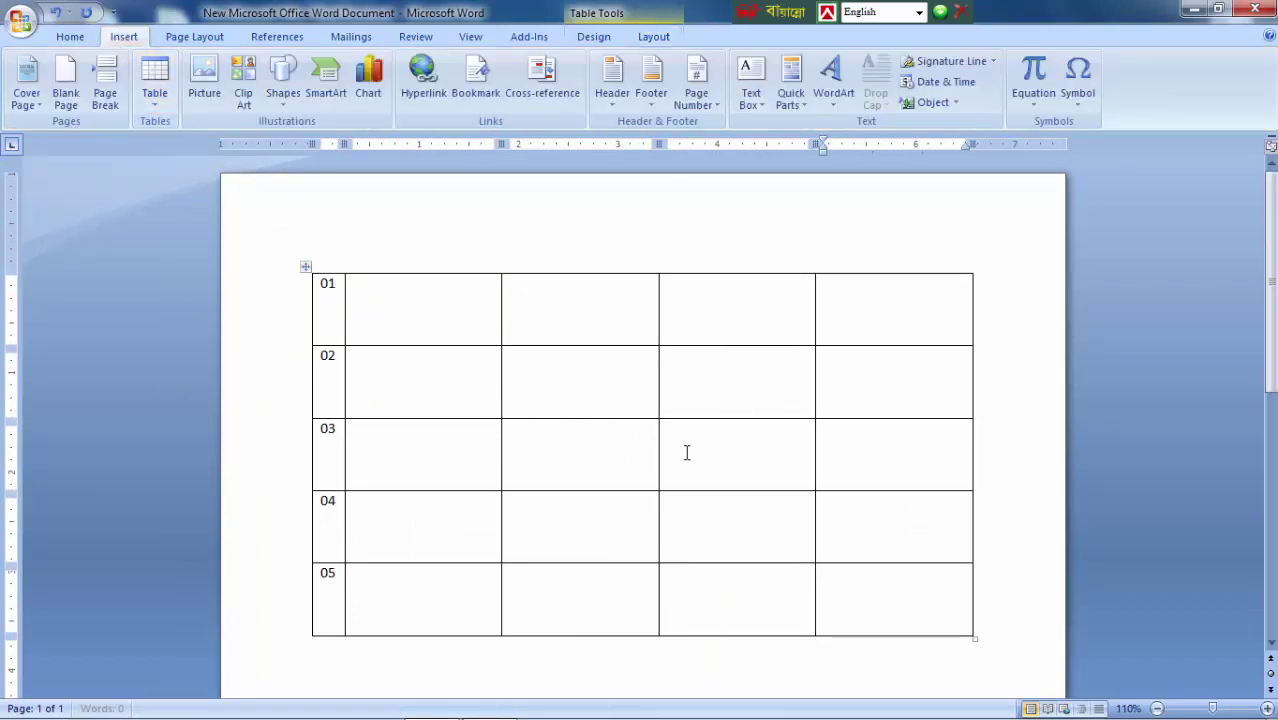
click(597, 402)
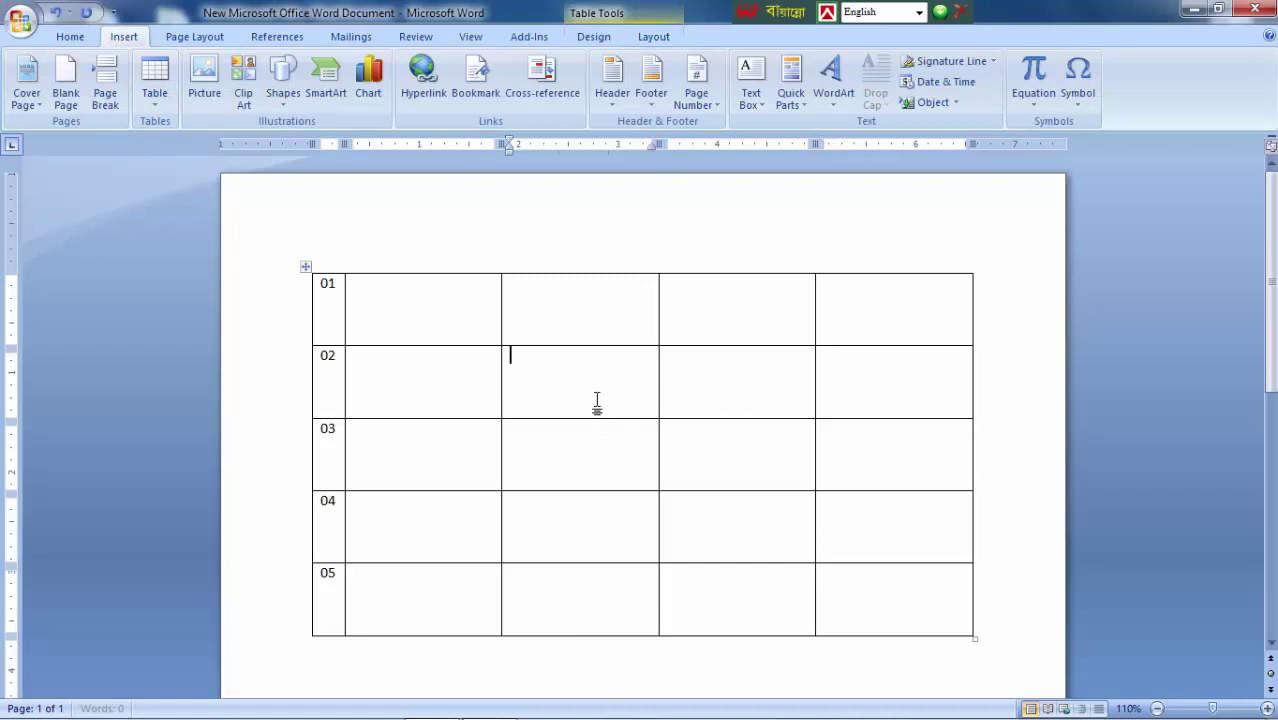
click(307, 268)
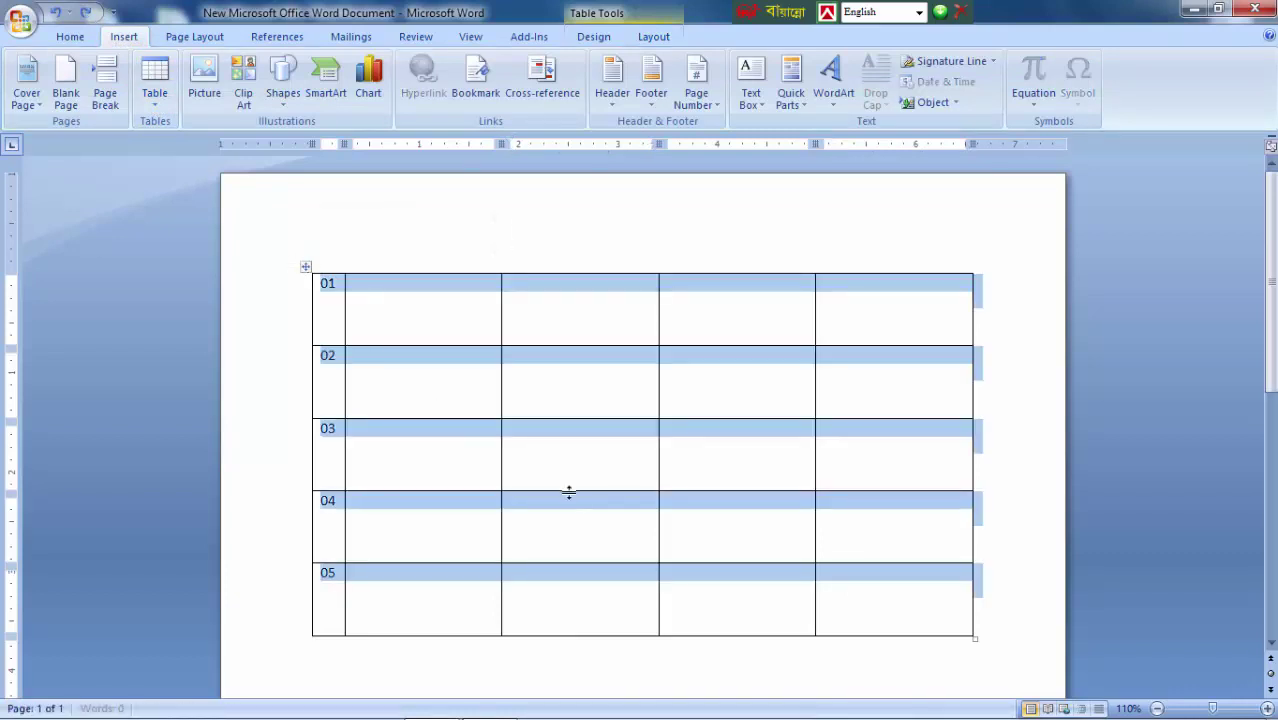
click(304, 268)
key(BackSpace)
click(158, 100)
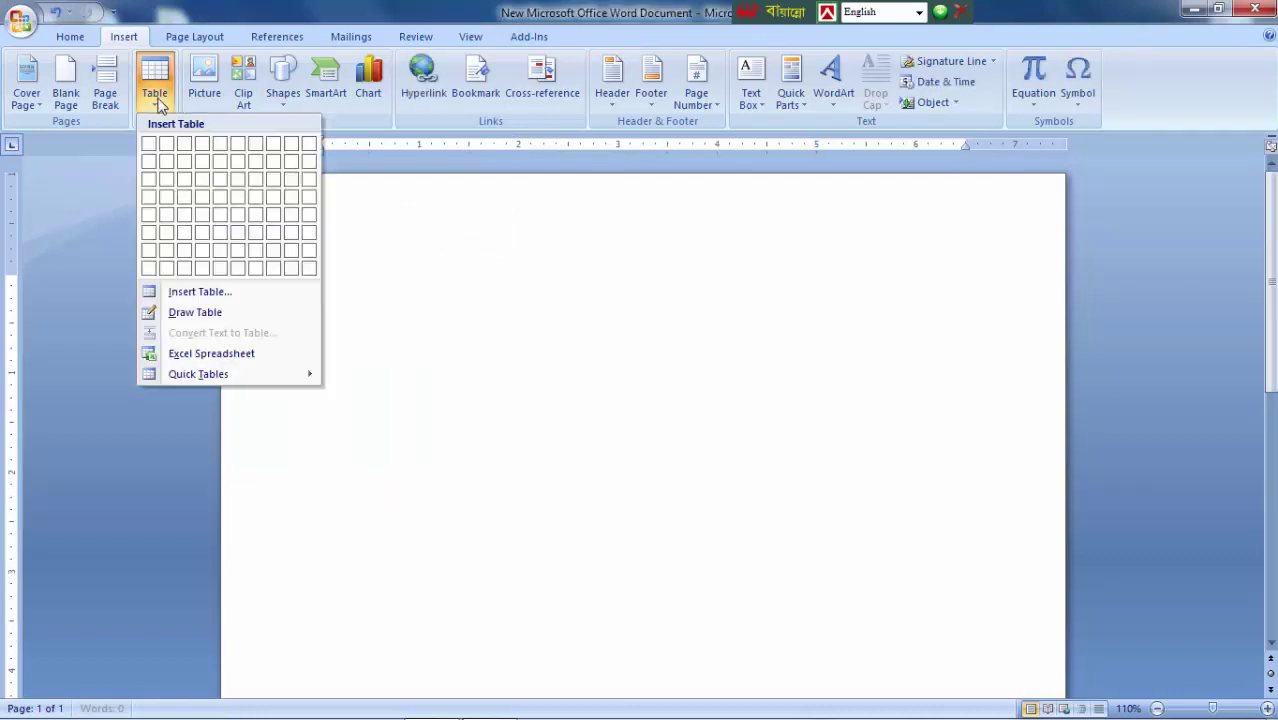
Step: Create a 10-column, 5-row table through the Insert Table dialog
click(196, 294)
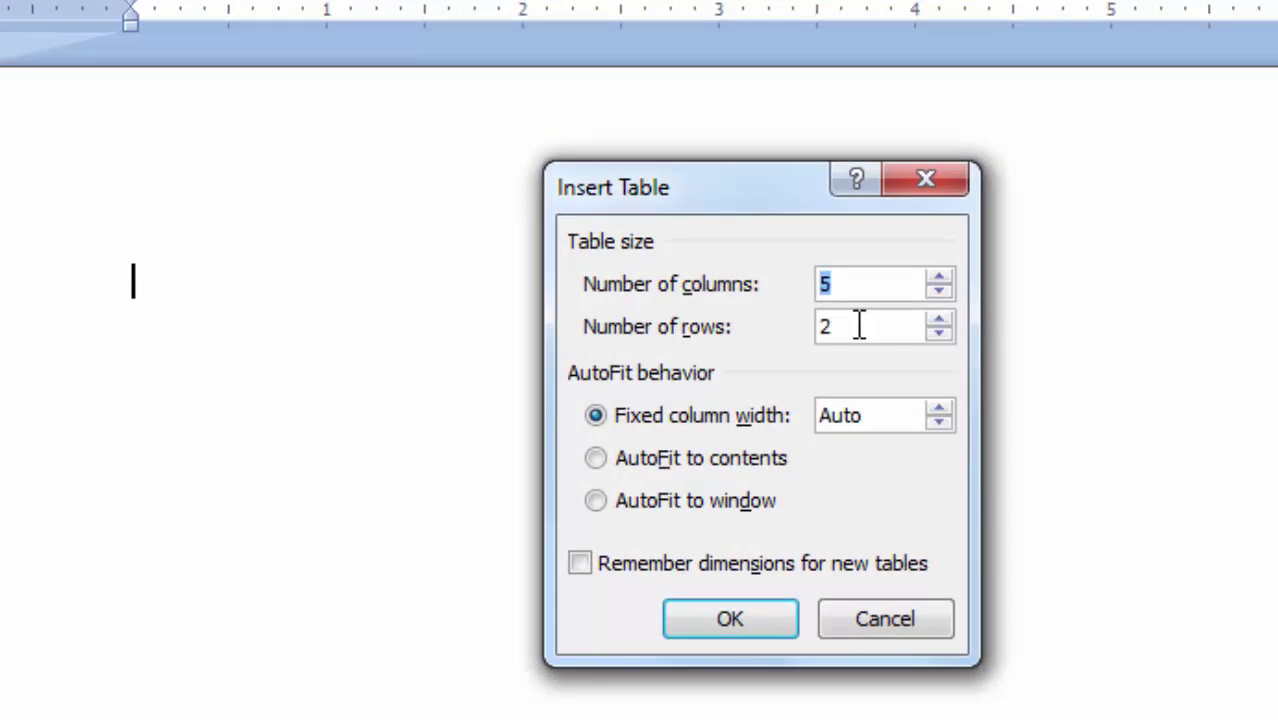
drag(847, 286, 774, 284)
text(10)
drag(857, 331, 765, 321)
text(5)
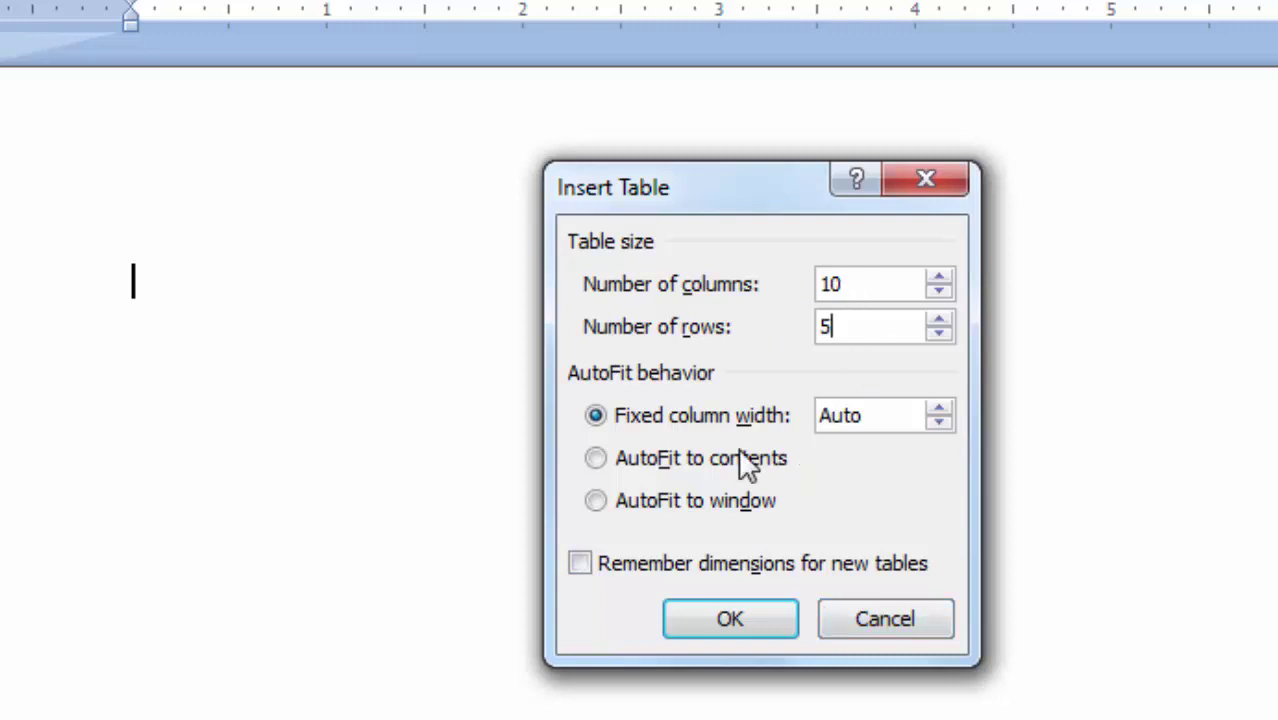
click(721, 612)
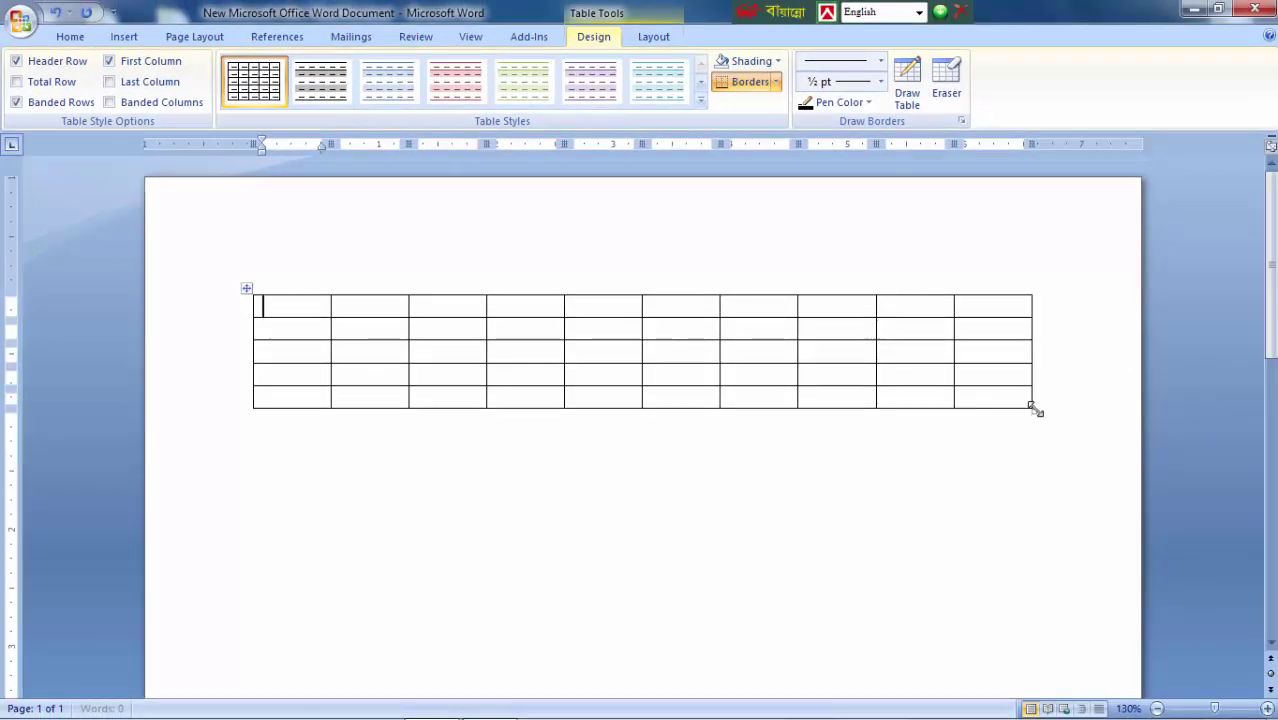
Step: Drag the table's bottom-right handle down so its five rows become much taller
drag(1035, 410, 1011, 665)
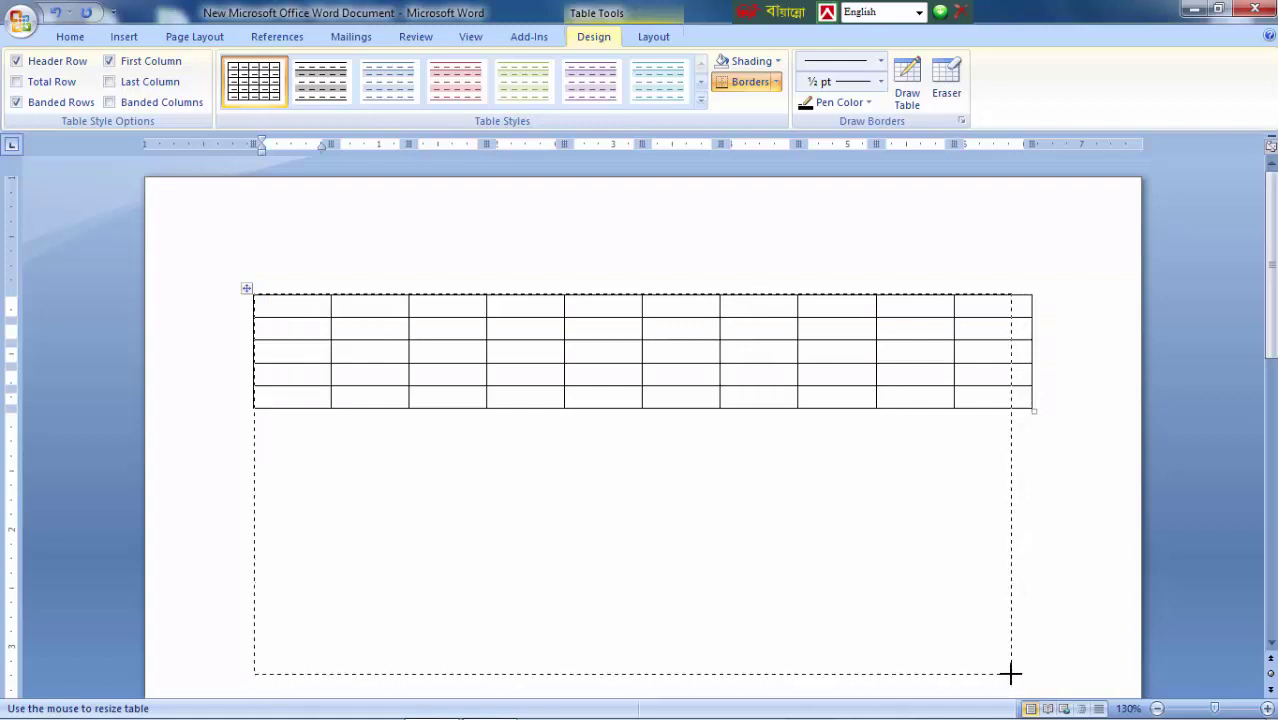
scroll(1050, 501, down, 2)
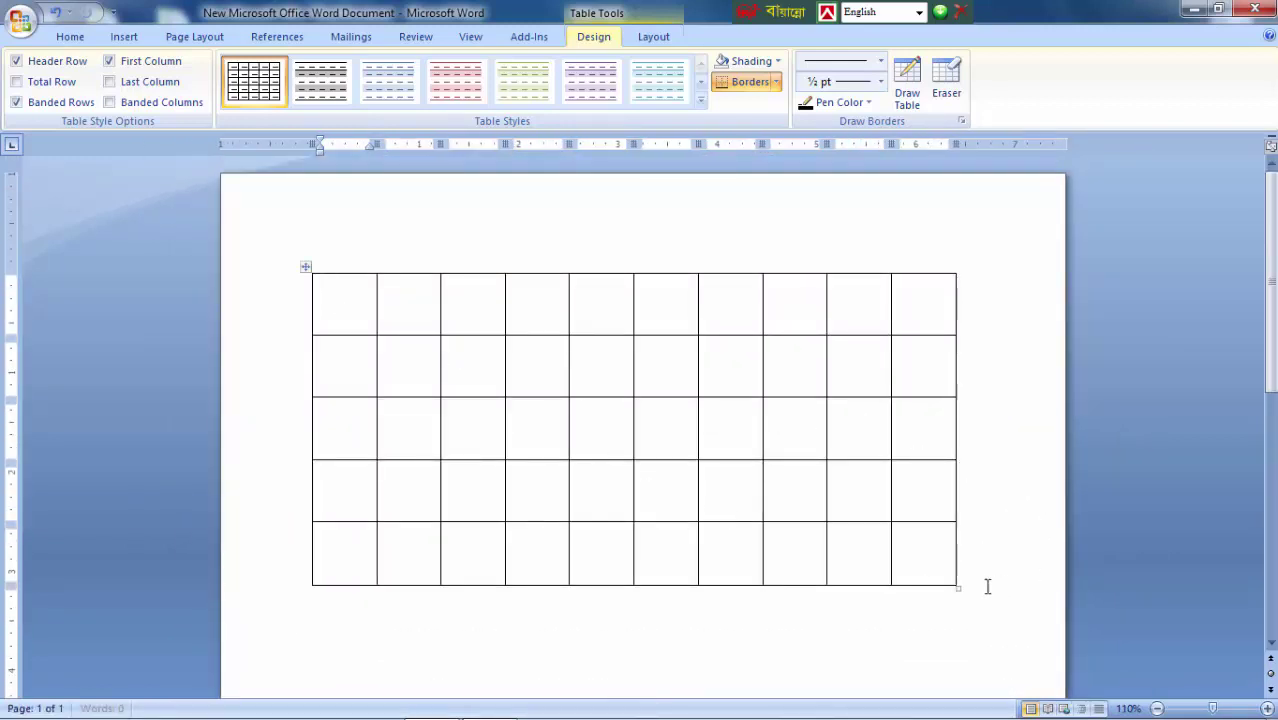
drag(957, 587, 985, 299)
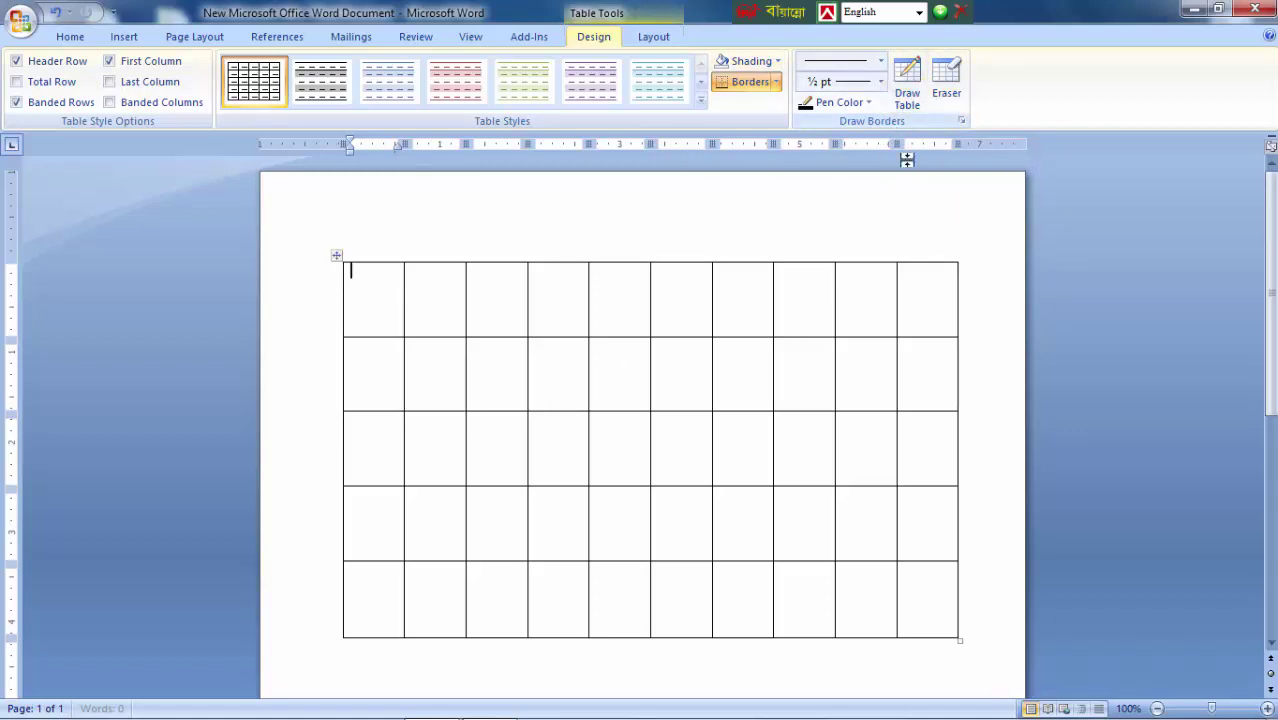
Step: Erase inner borders to merge stacked cells in columns 1, 3, 4, 6, 7, 8 and 9
click(951, 72)
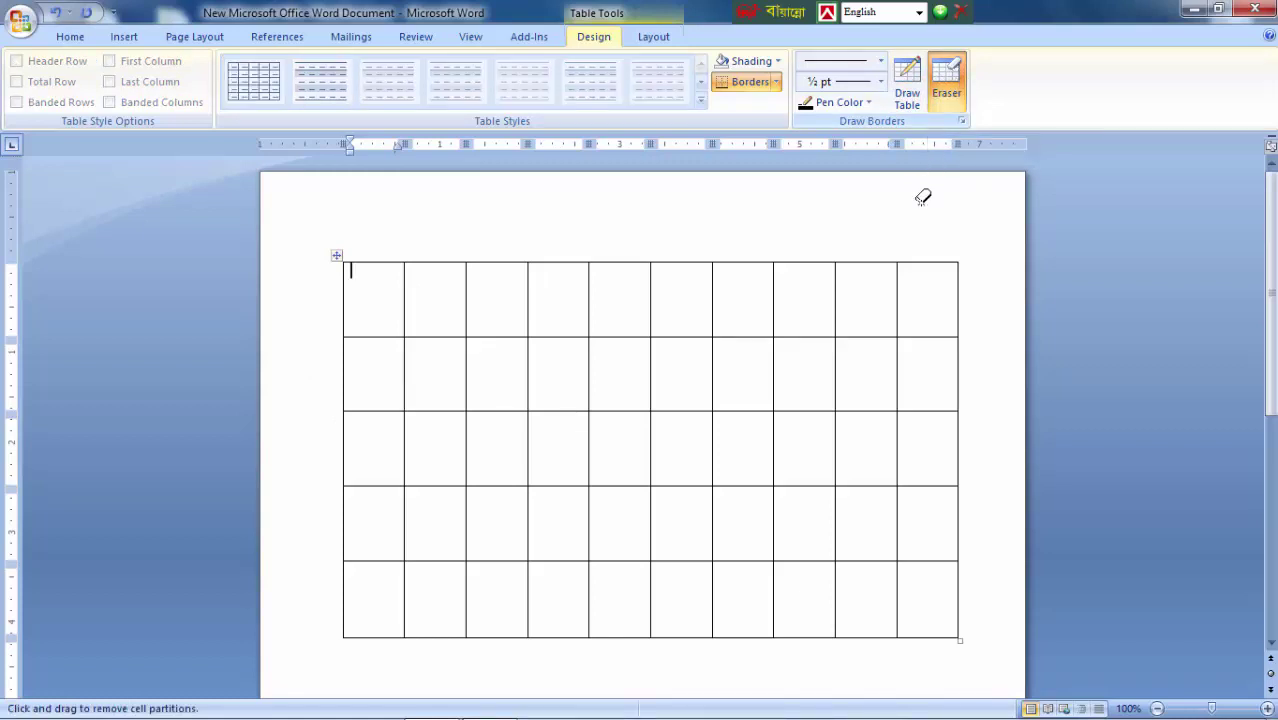
click(375, 333)
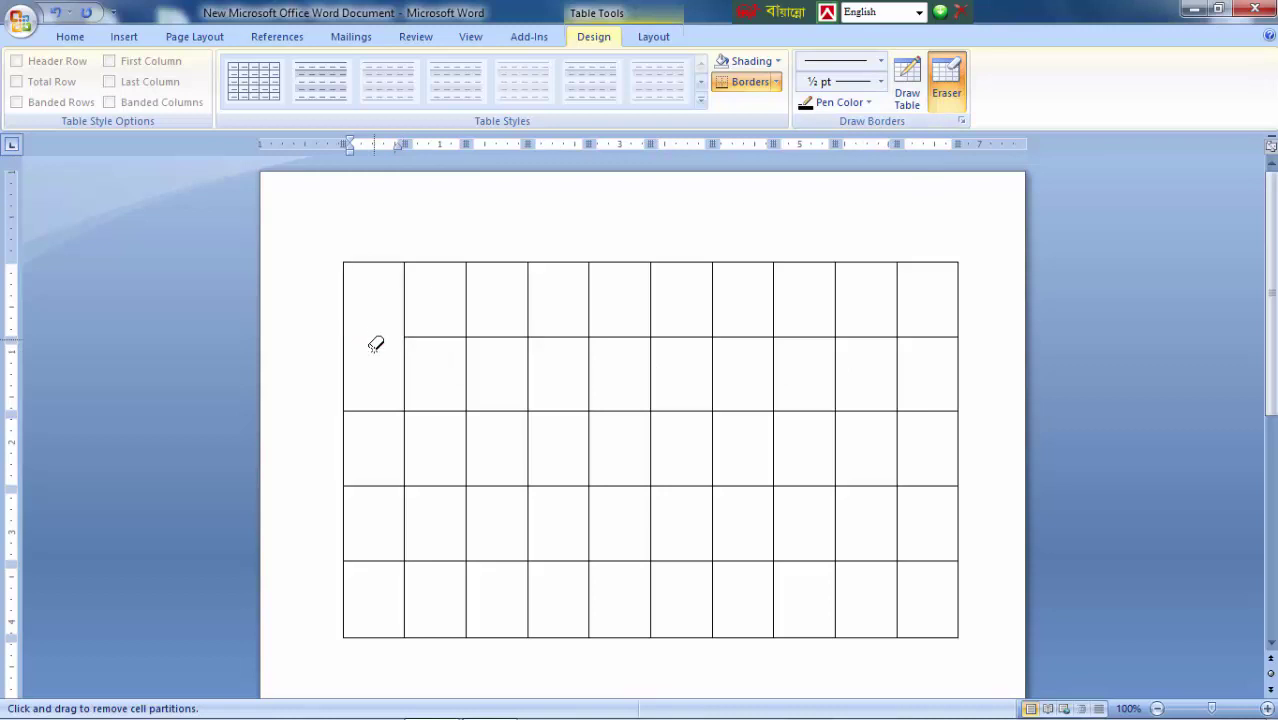
click(700, 410)
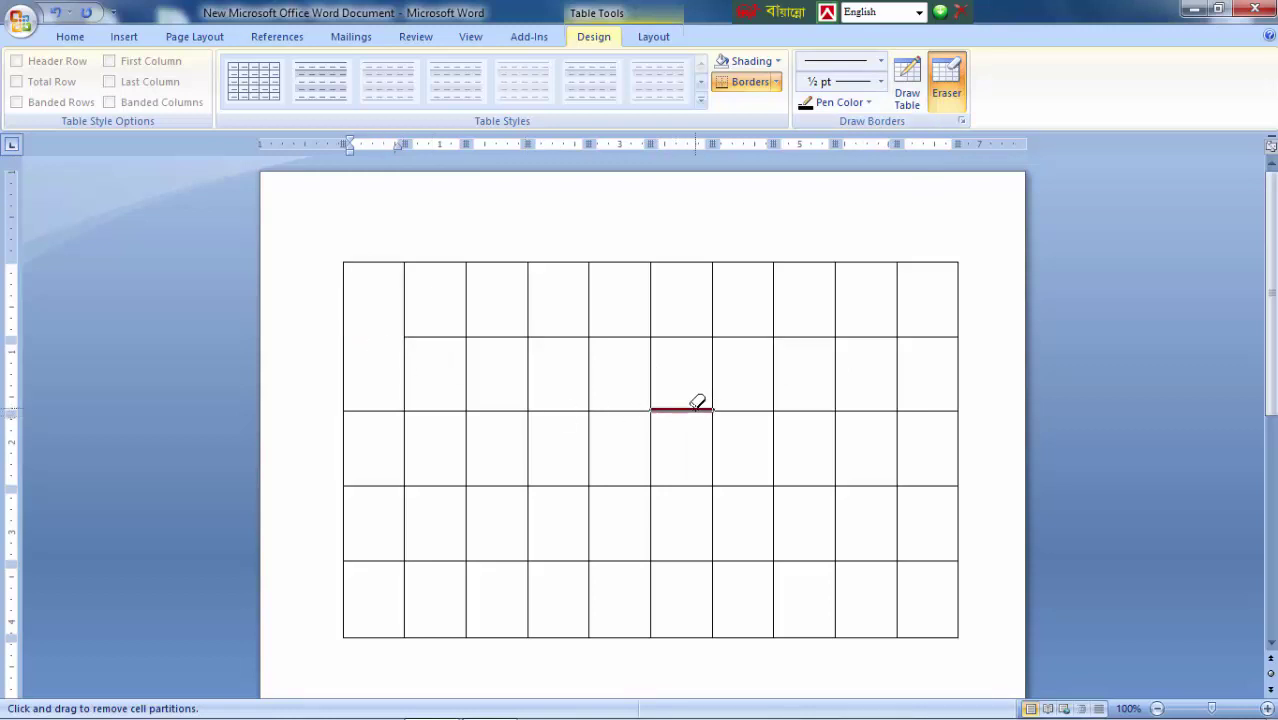
click(803, 557)
click(545, 558)
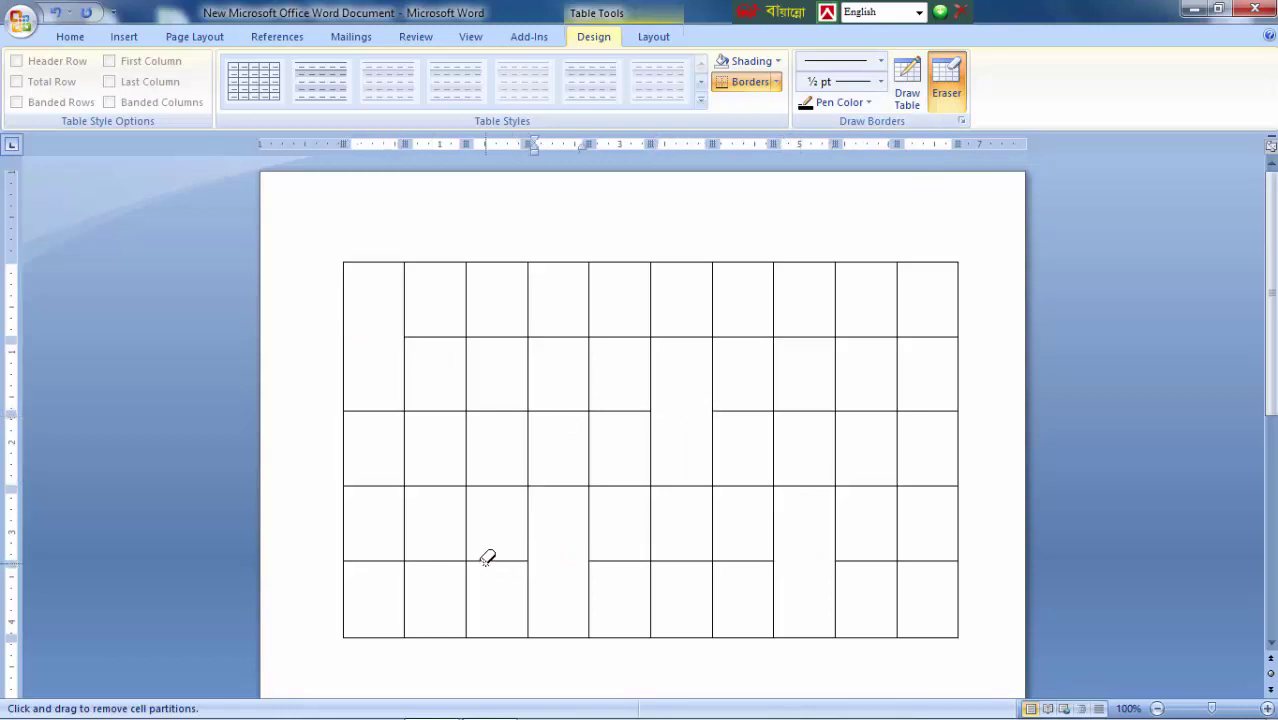
click(487, 557)
click(747, 557)
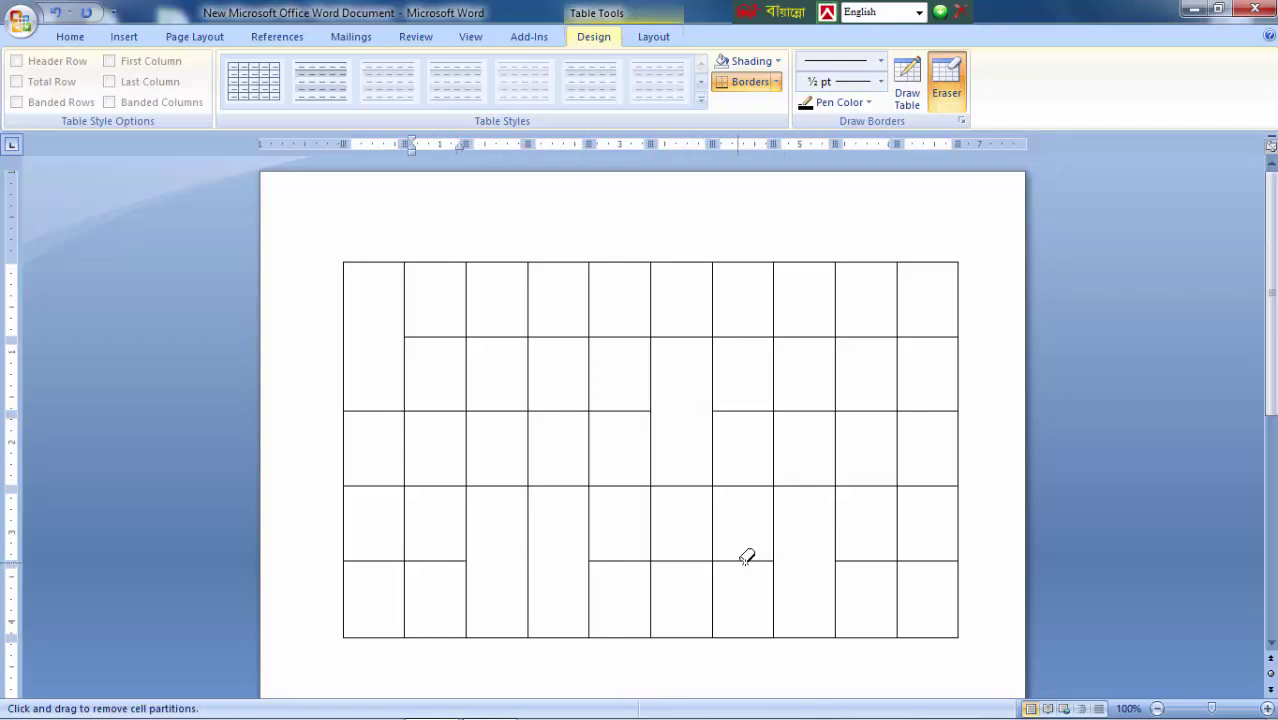
click(862, 484)
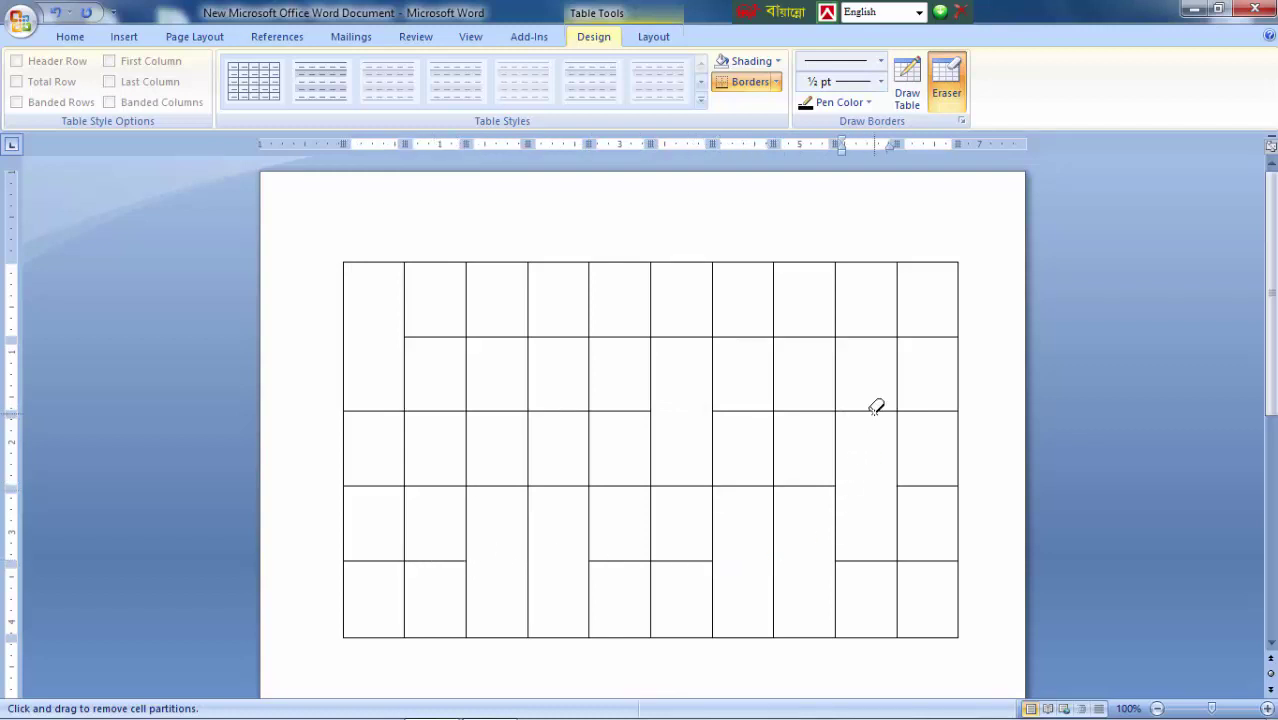
click(874, 410)
click(785, 408)
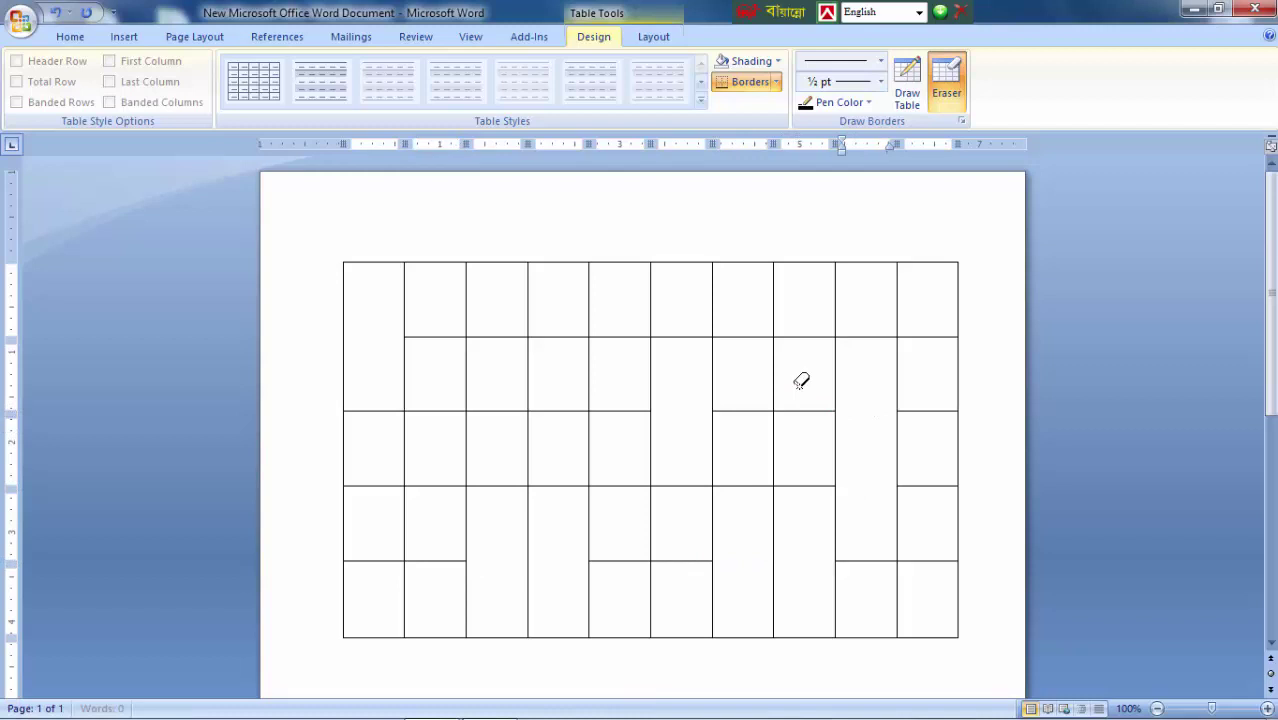
click(807, 334)
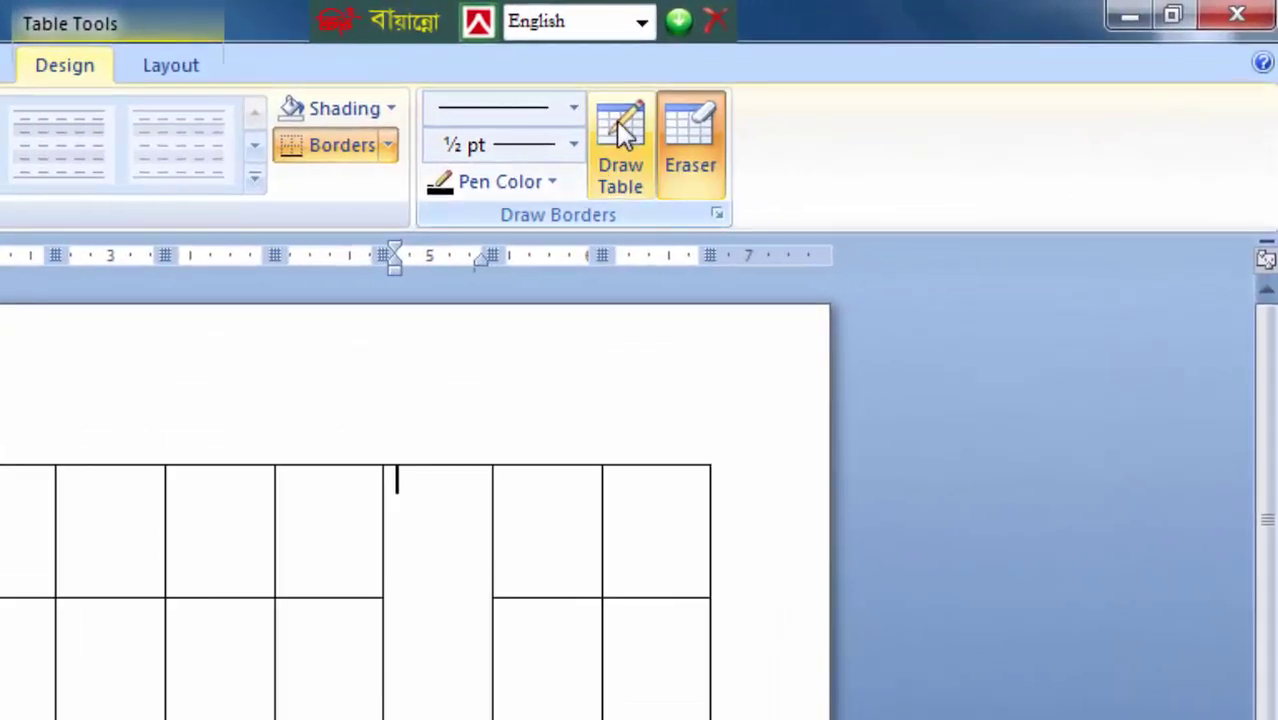
Step: Draw four new pen borders that split cells in the table's seventh and eighth columns
click(640, 125)
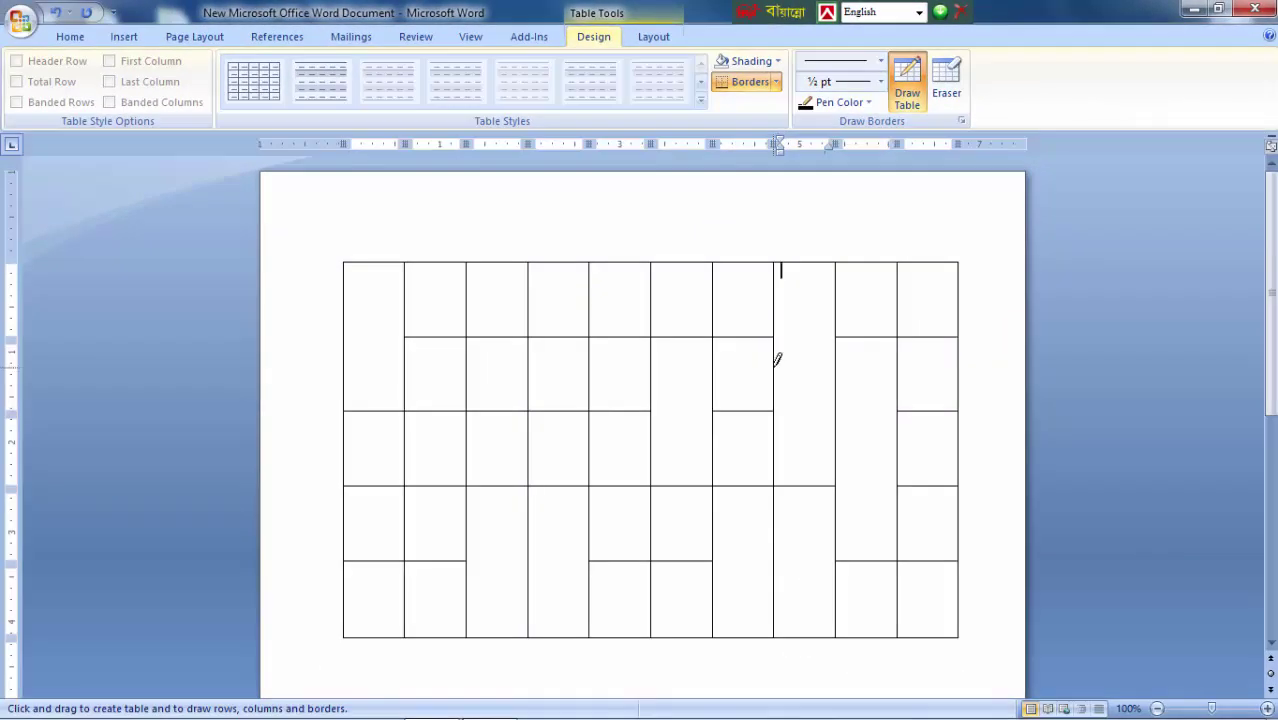
drag(776, 367, 836, 367)
drag(806, 262, 808, 484)
mouse_move(767, 525)
mouse_down()
mouse_move(833, 513)
mouse_move(816, 530)
mouse_move(804, 640)
mouse_up()
drag(839, 410, 895, 404)
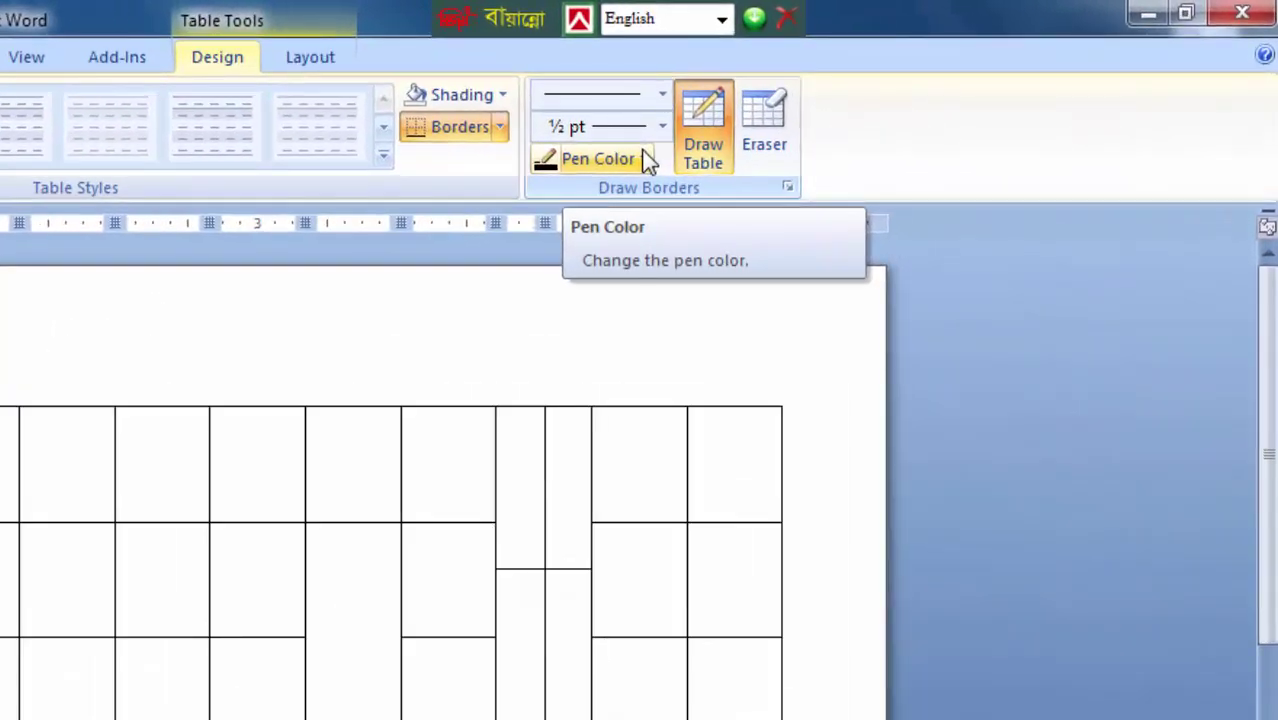
Step: Redraw one vertical table border as a dash-dot line
click(666, 97)
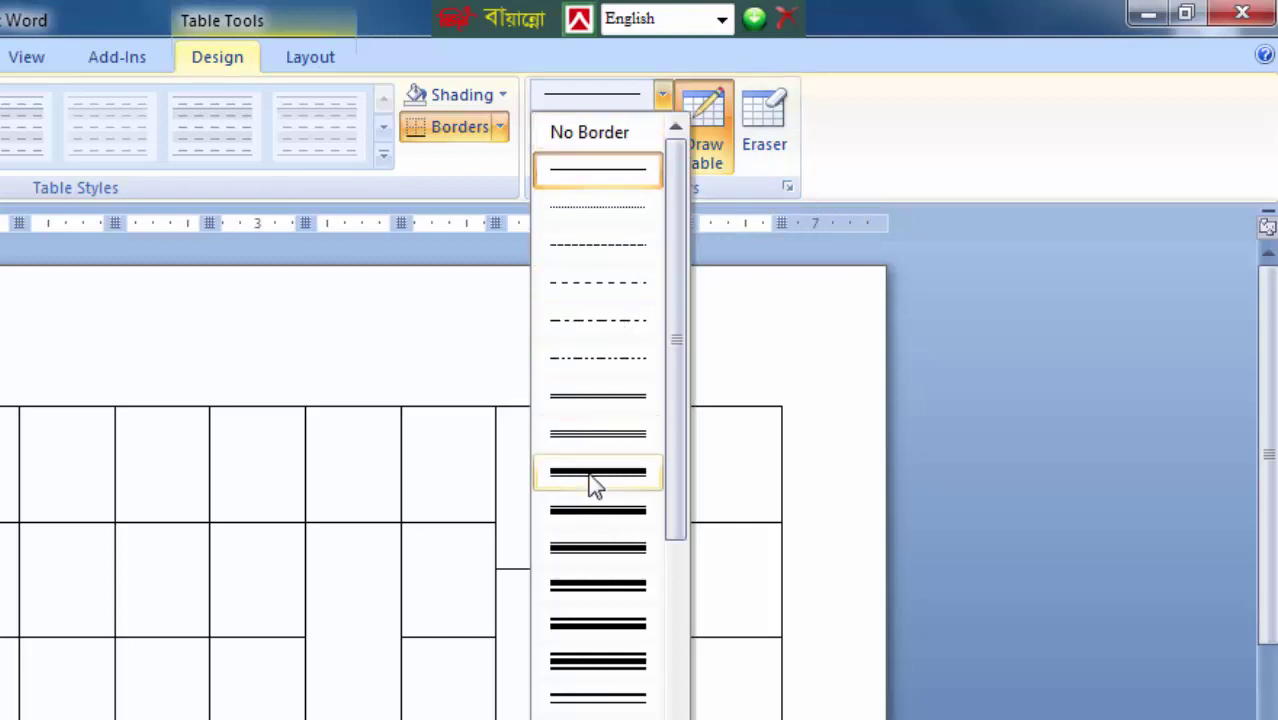
click(611, 206)
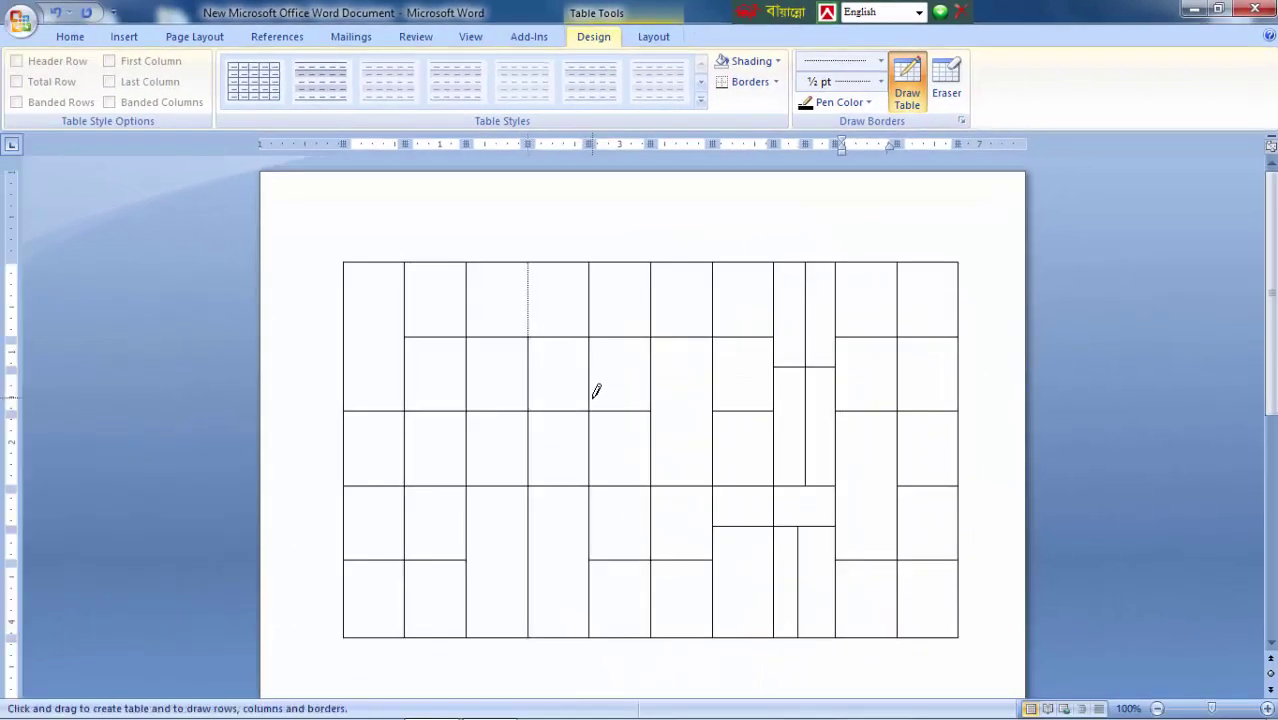
scroll(595, 390, up, 2)
scroll(595, 390, up, 5)
scroll(595, 390, up, 5)
scroll(597, 390, up, 3)
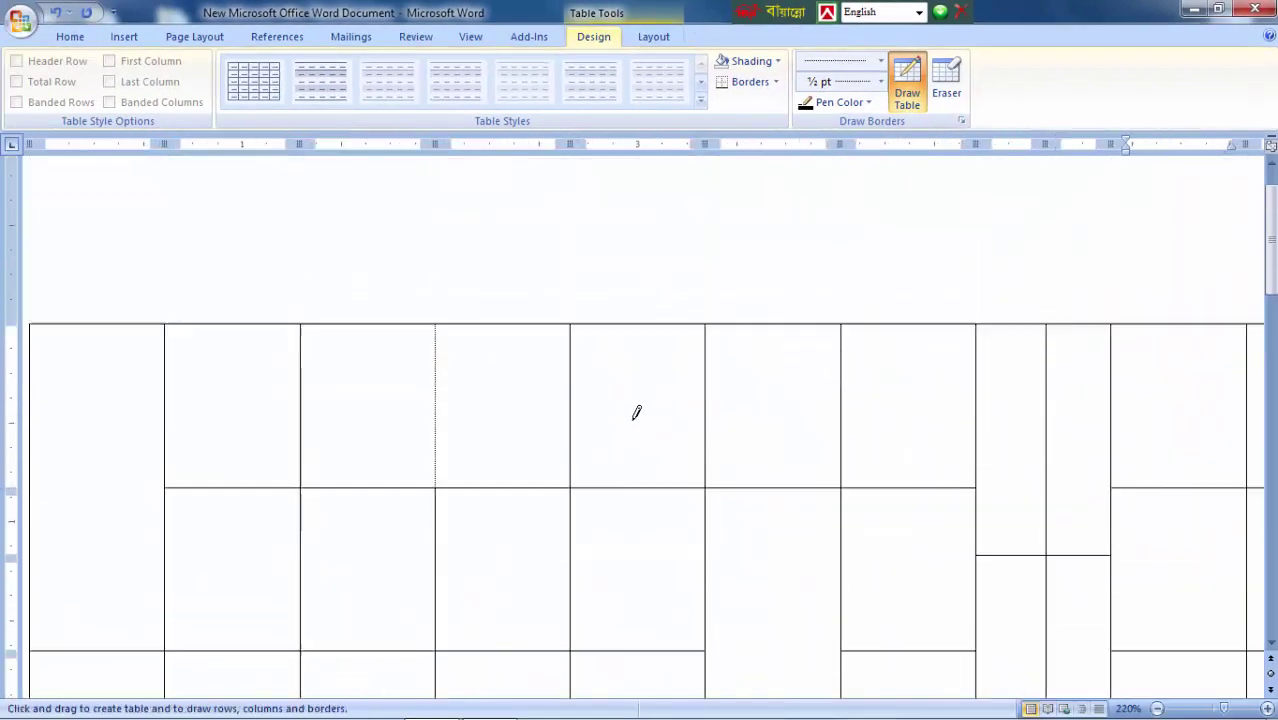
scroll(633, 408, up, 1)
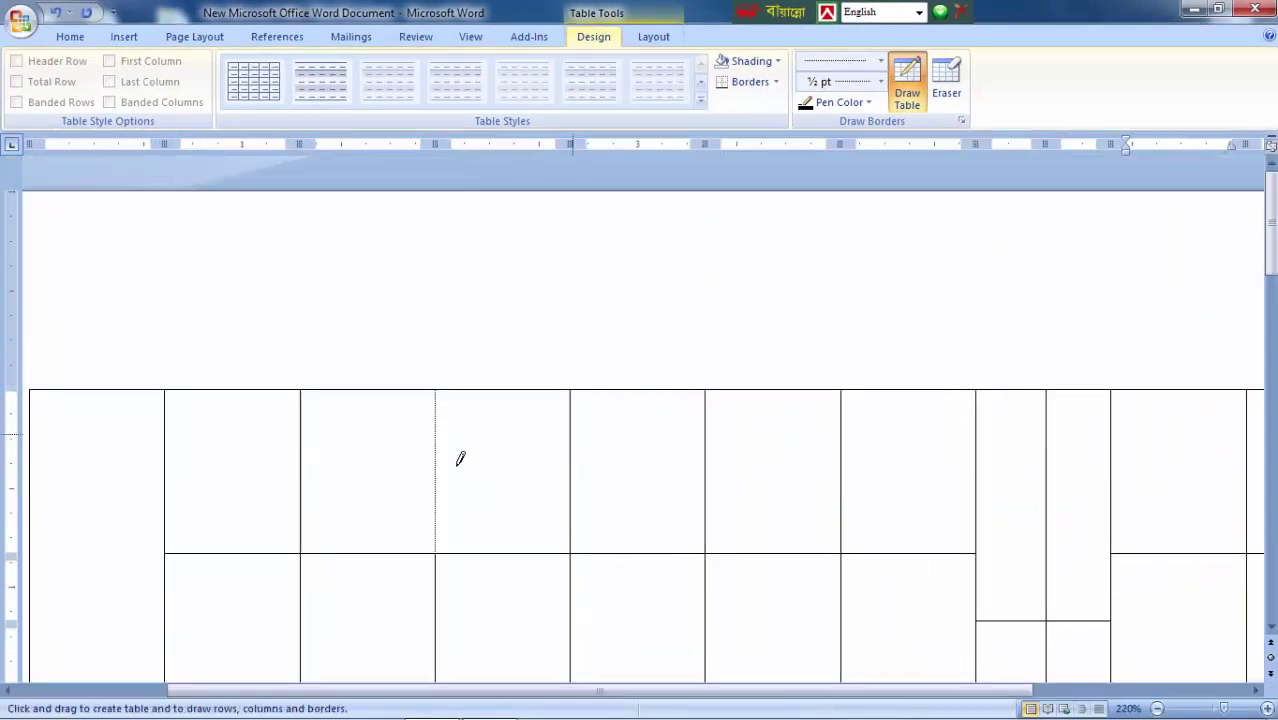
click(880, 61)
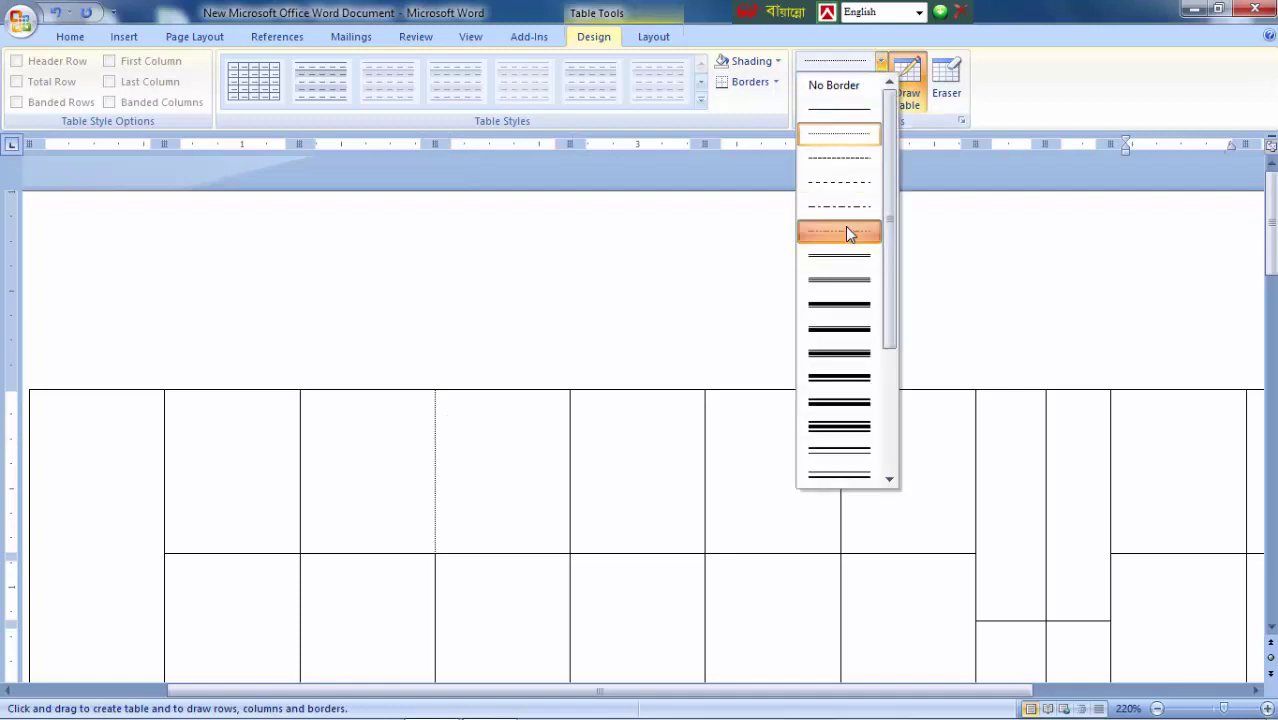
click(843, 229)
click(572, 466)
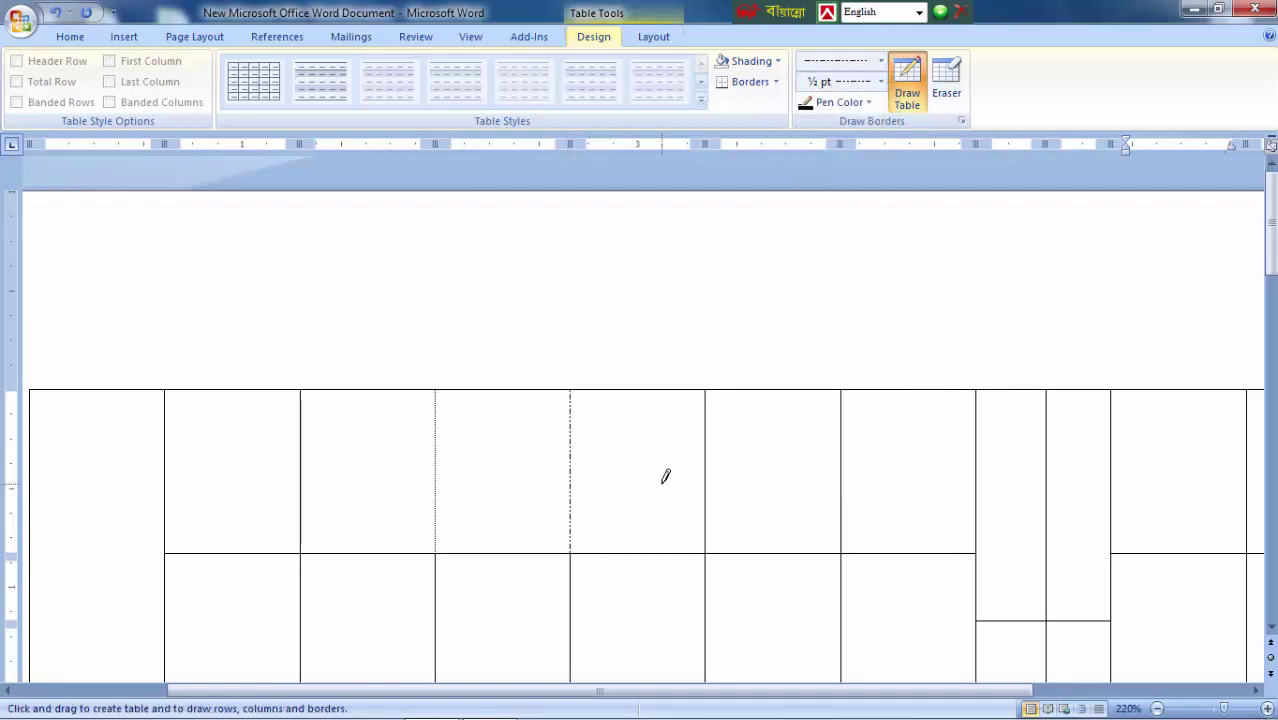
Step: Switch the pen to a thick 3 pt line and thicken two cell borders
click(880, 61)
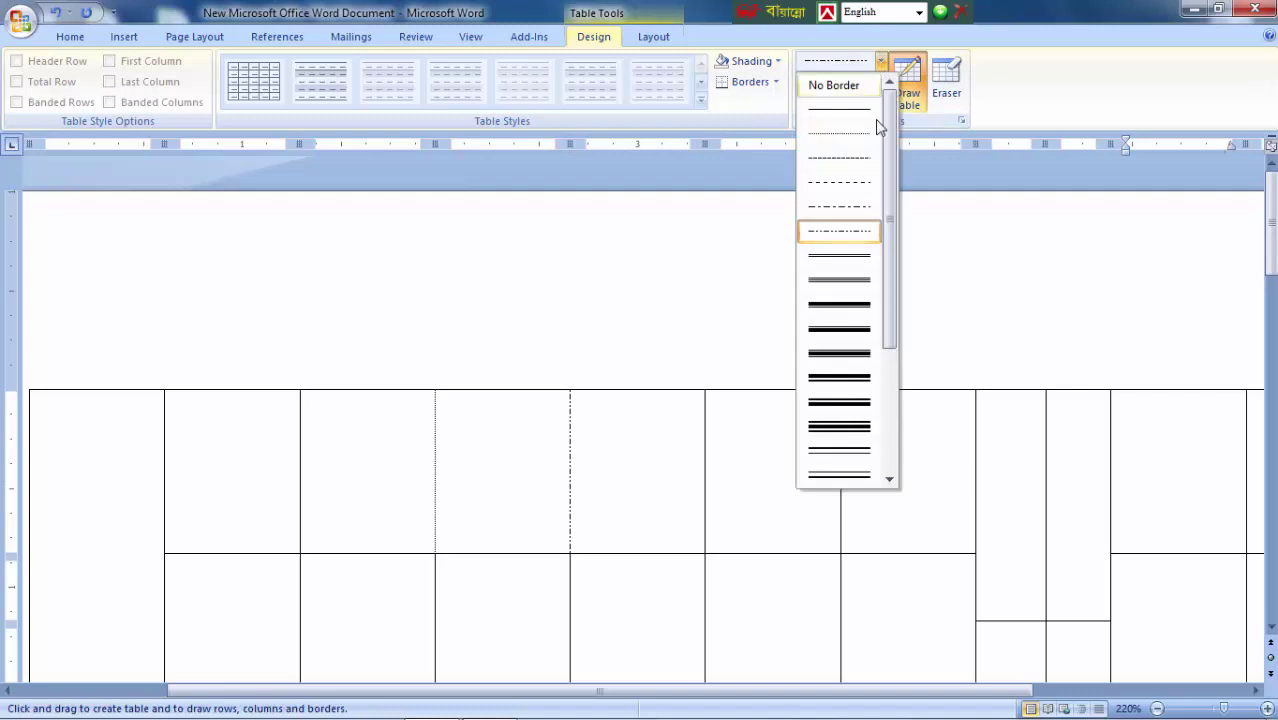
click(843, 432)
scroll(842, 438, down, 7)
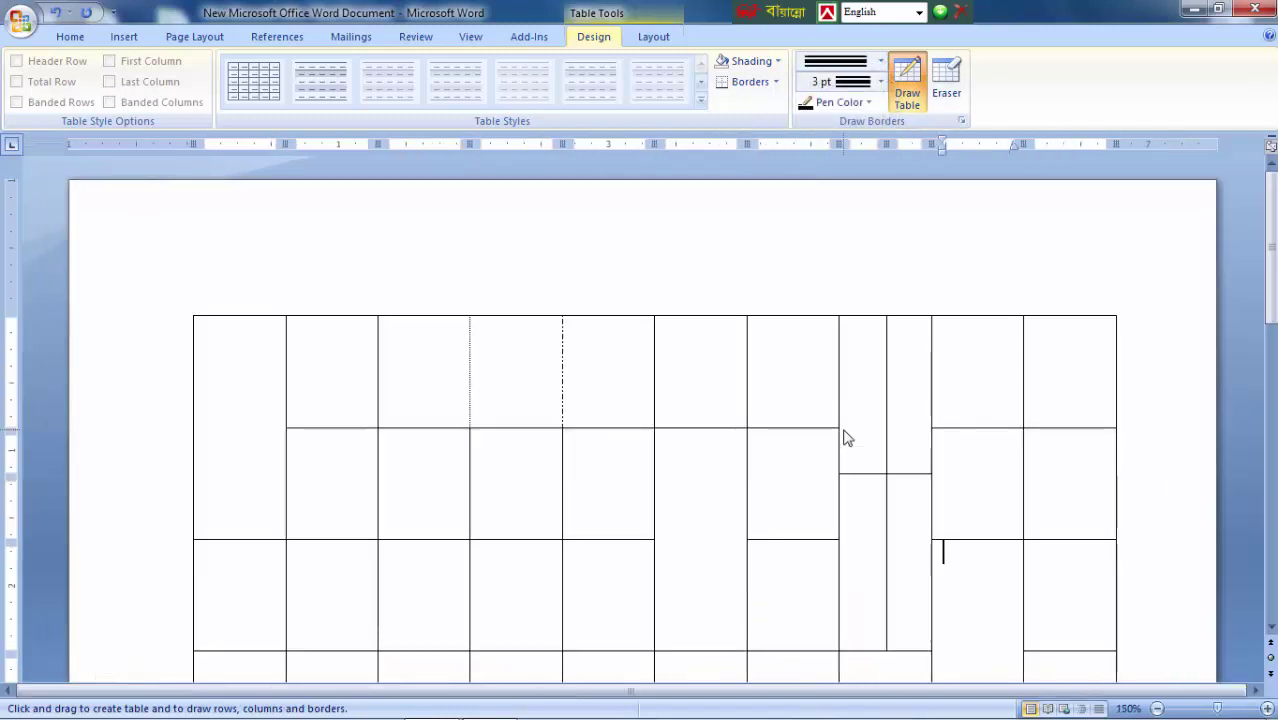
click(557, 318)
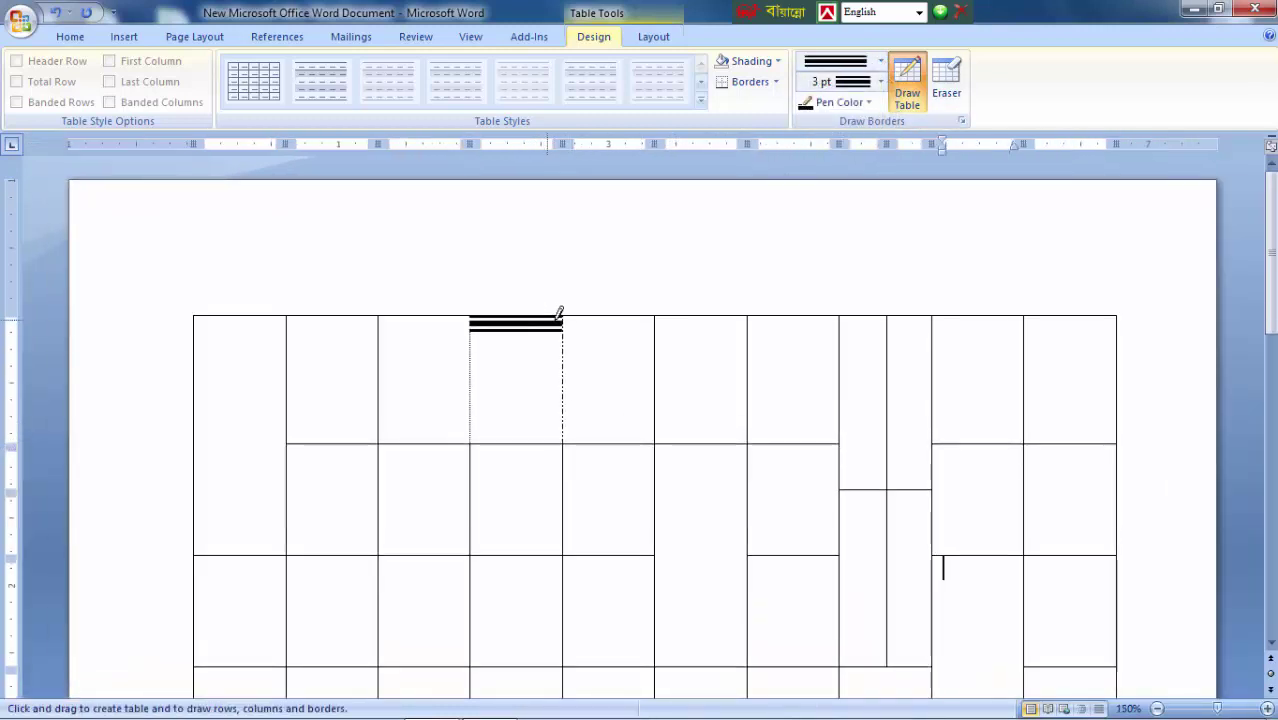
click(620, 443)
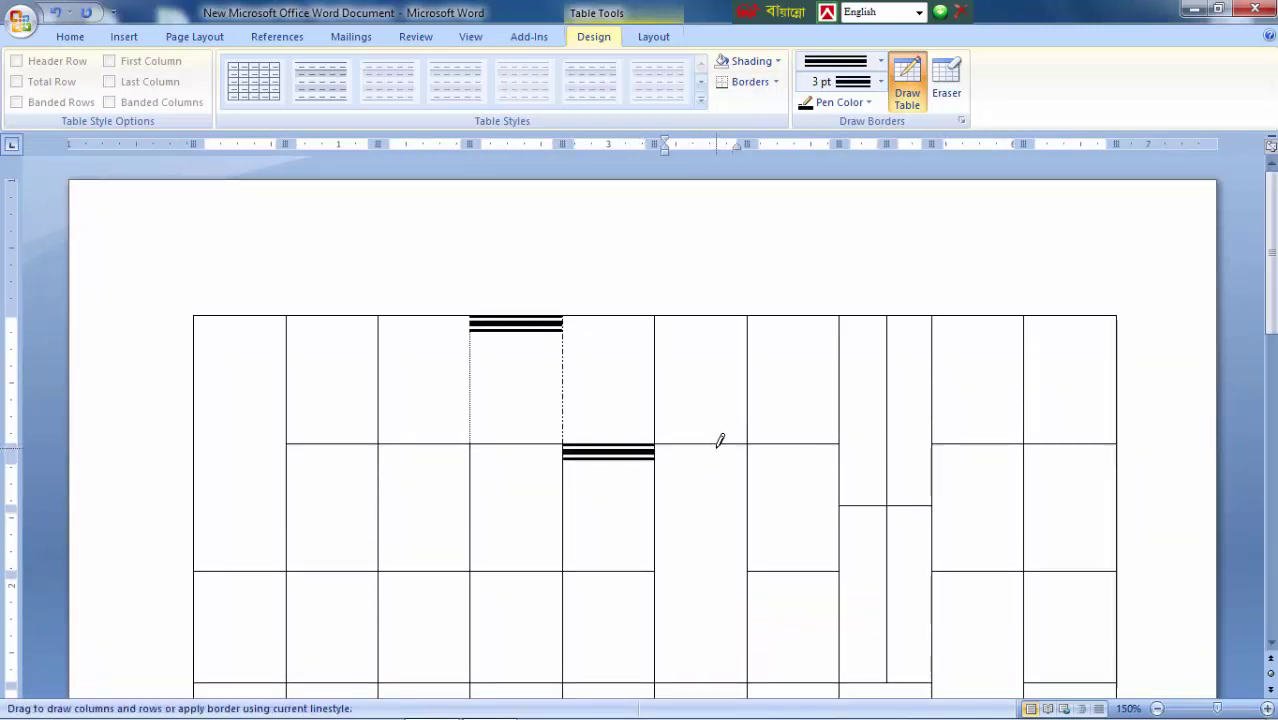
scroll(800, 415, up, 4)
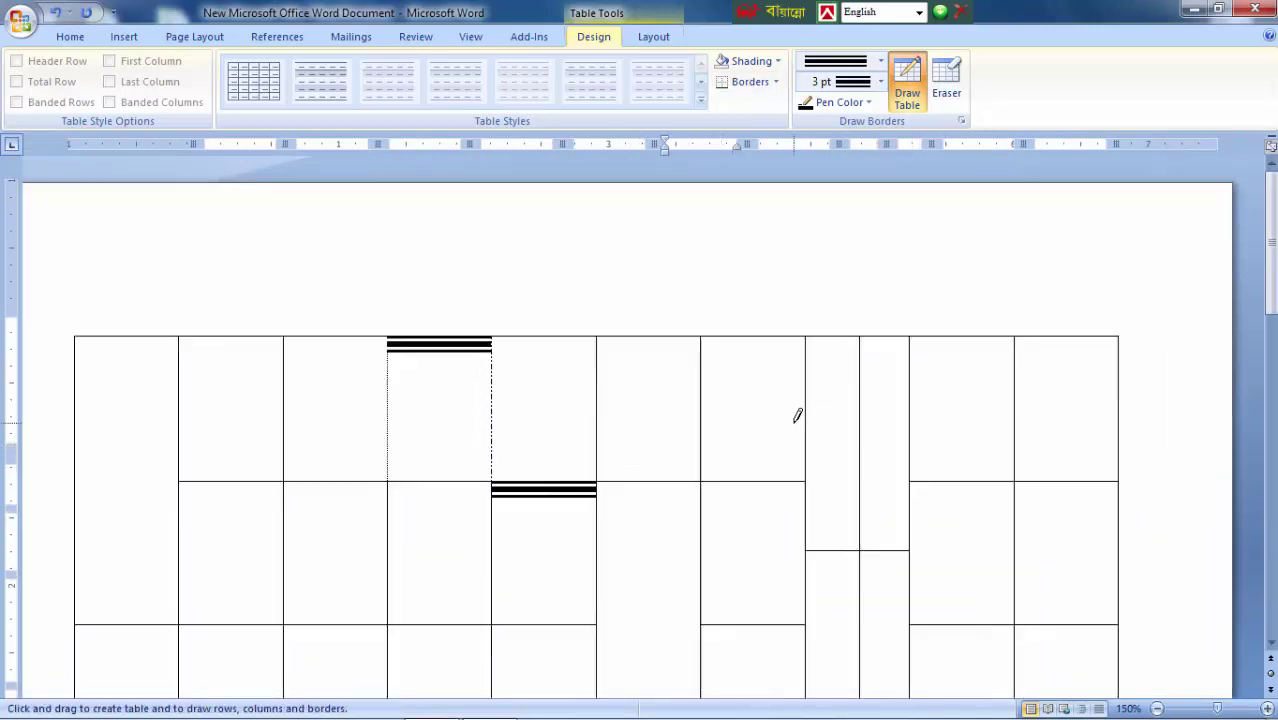
key(Escape)
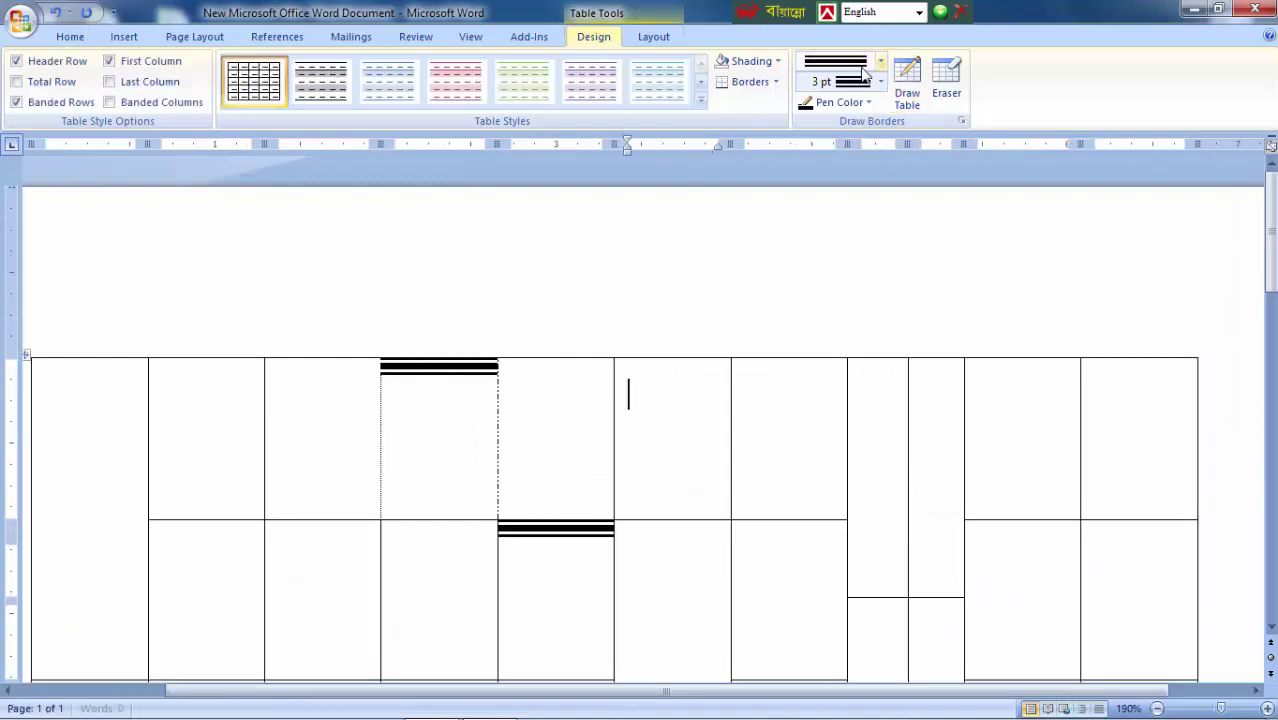
Step: Make a vertical cell border thick with a 3 pt double line style
click(880, 61)
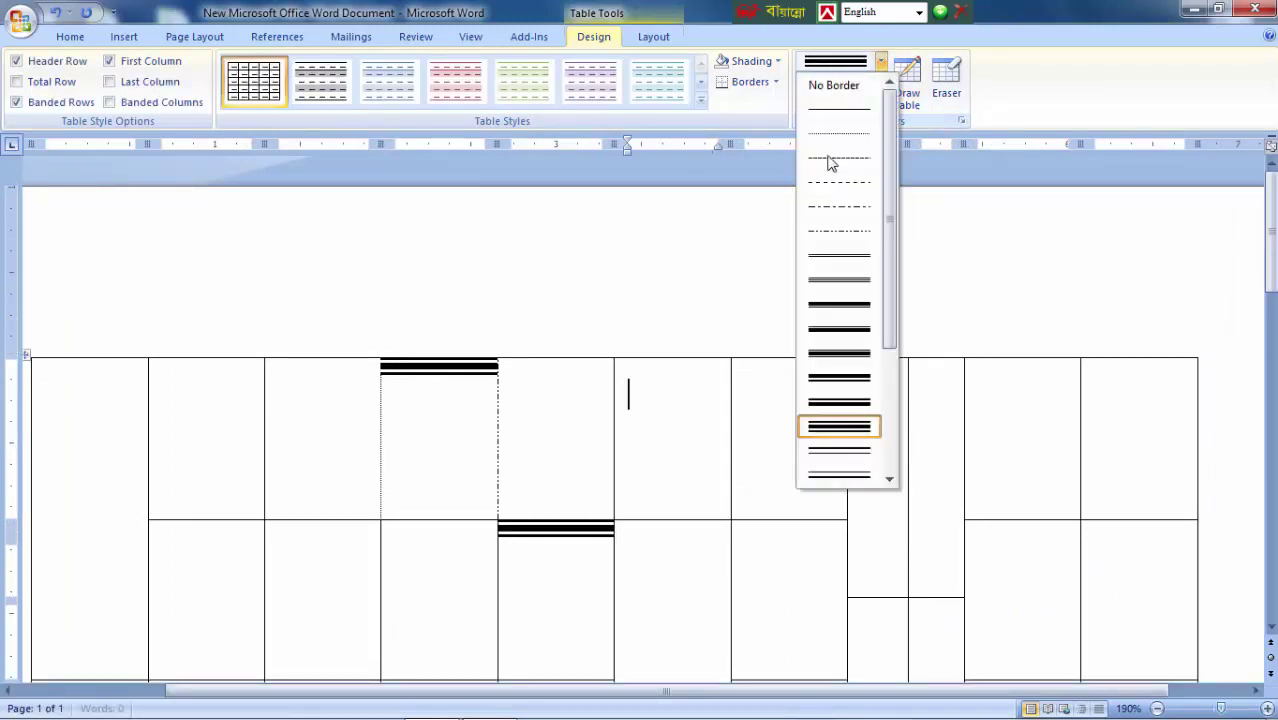
click(835, 401)
scroll(758, 350, up, 5)
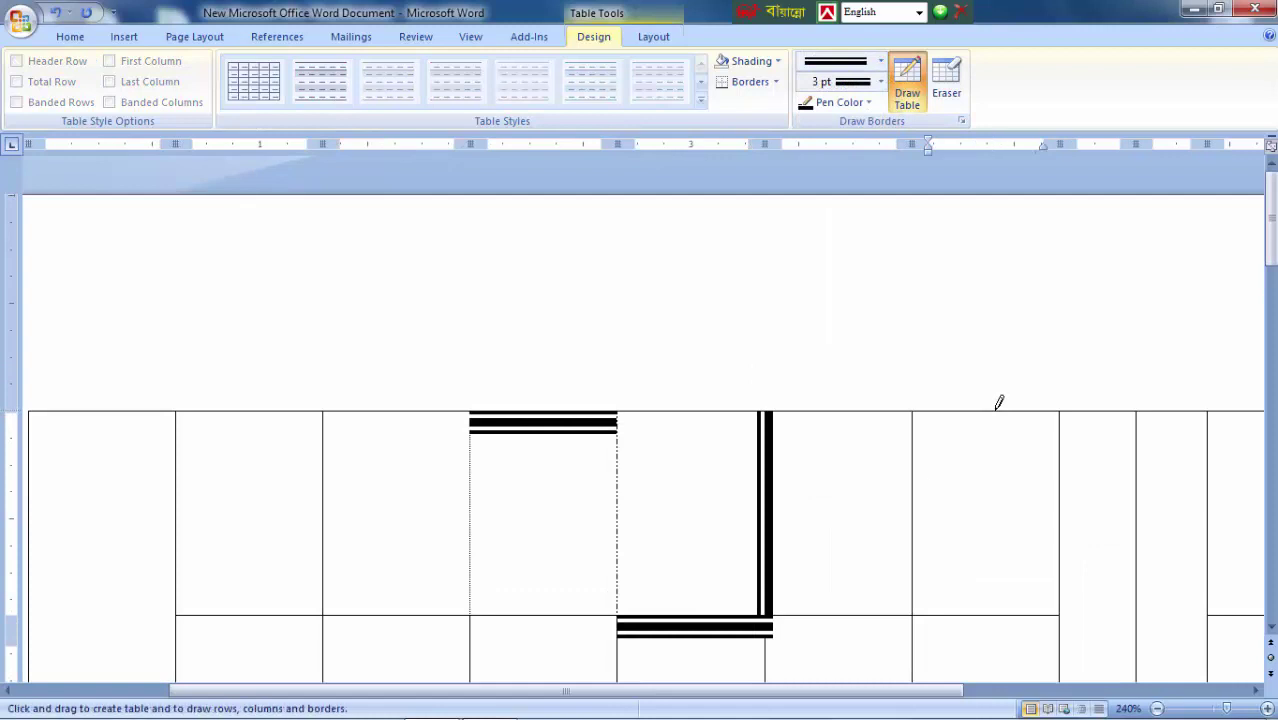
click(913, 470)
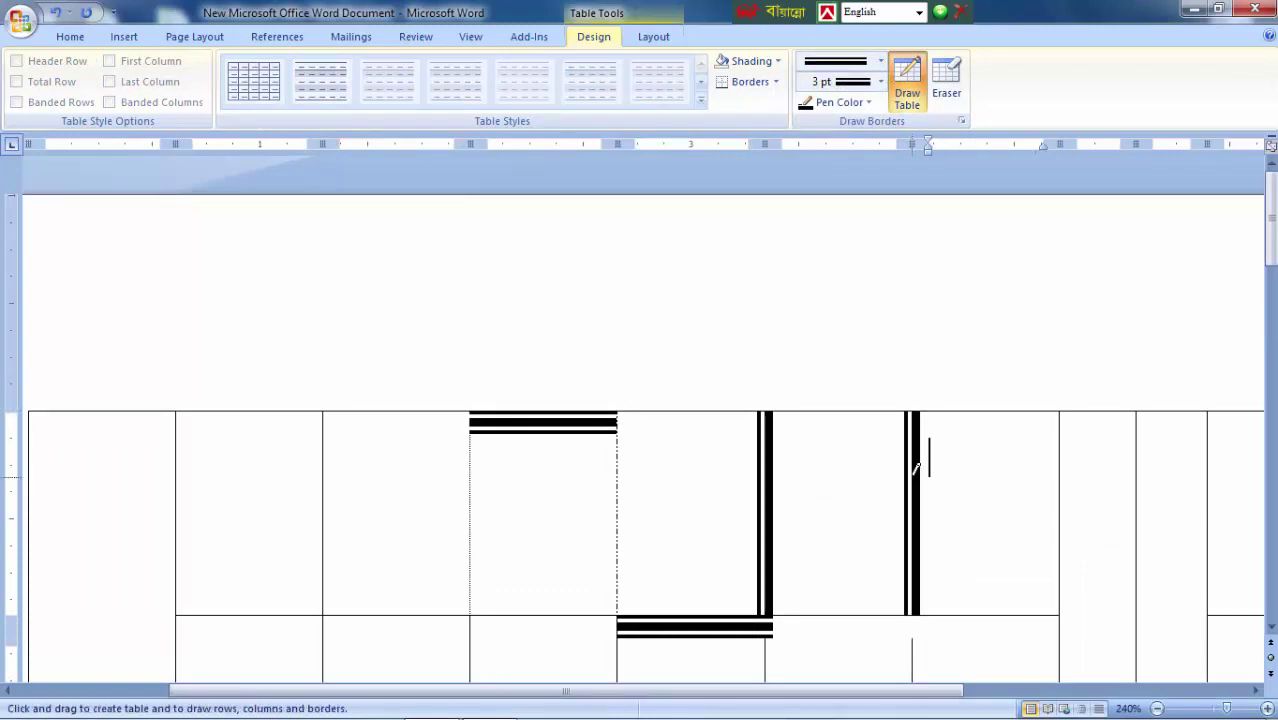
scroll(981, 446, down, 6)
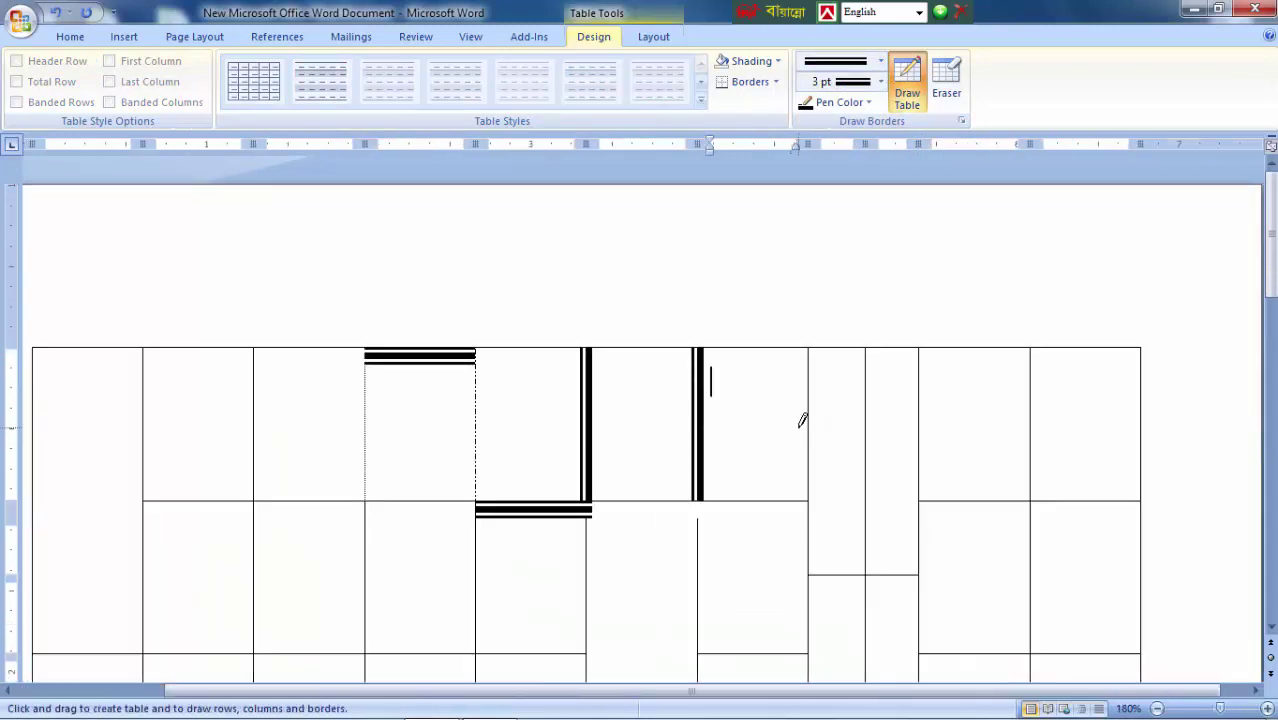
Step: Redraw several horizontal and vertical cell borders in thick yellow
click(870, 104)
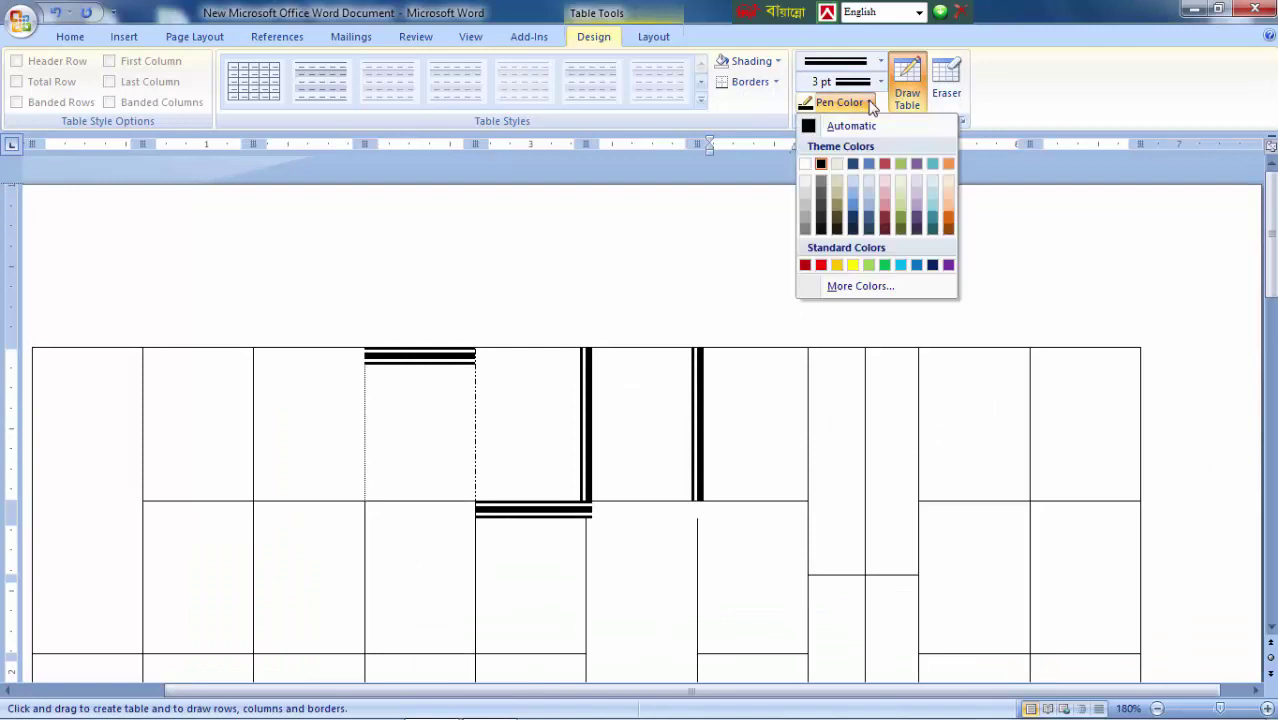
click(853, 265)
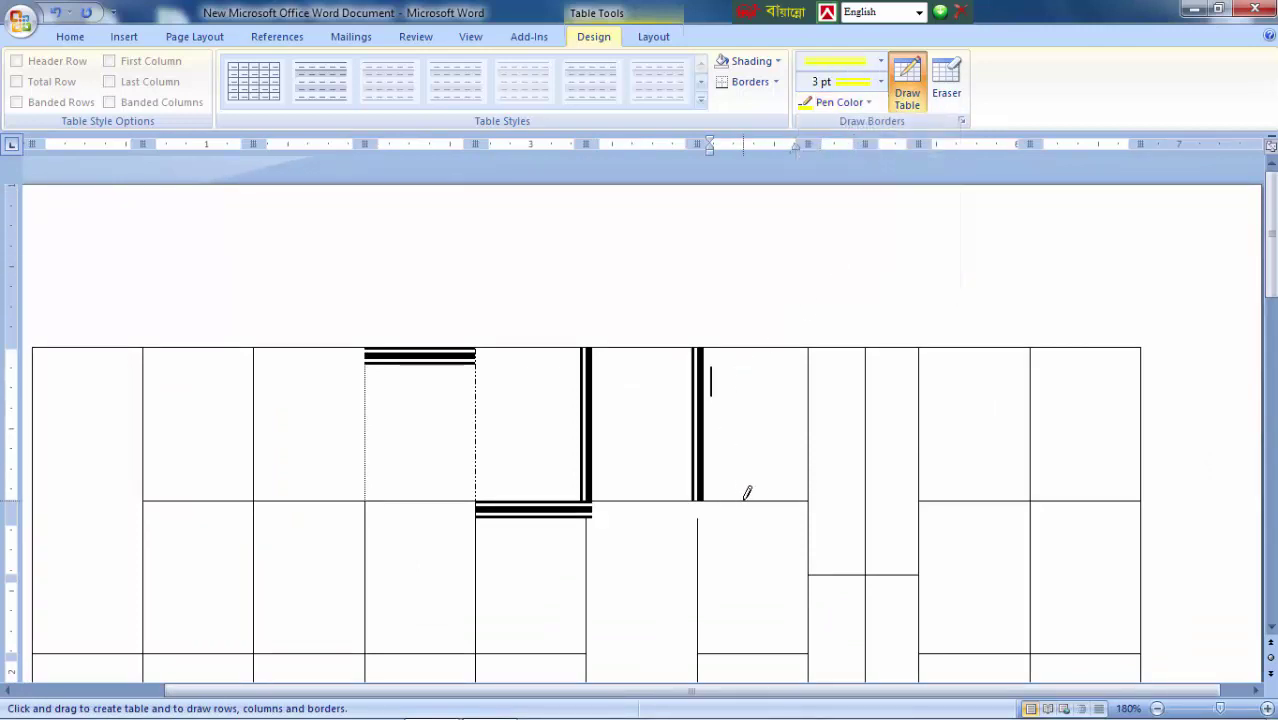
scroll(719, 503, down, 1)
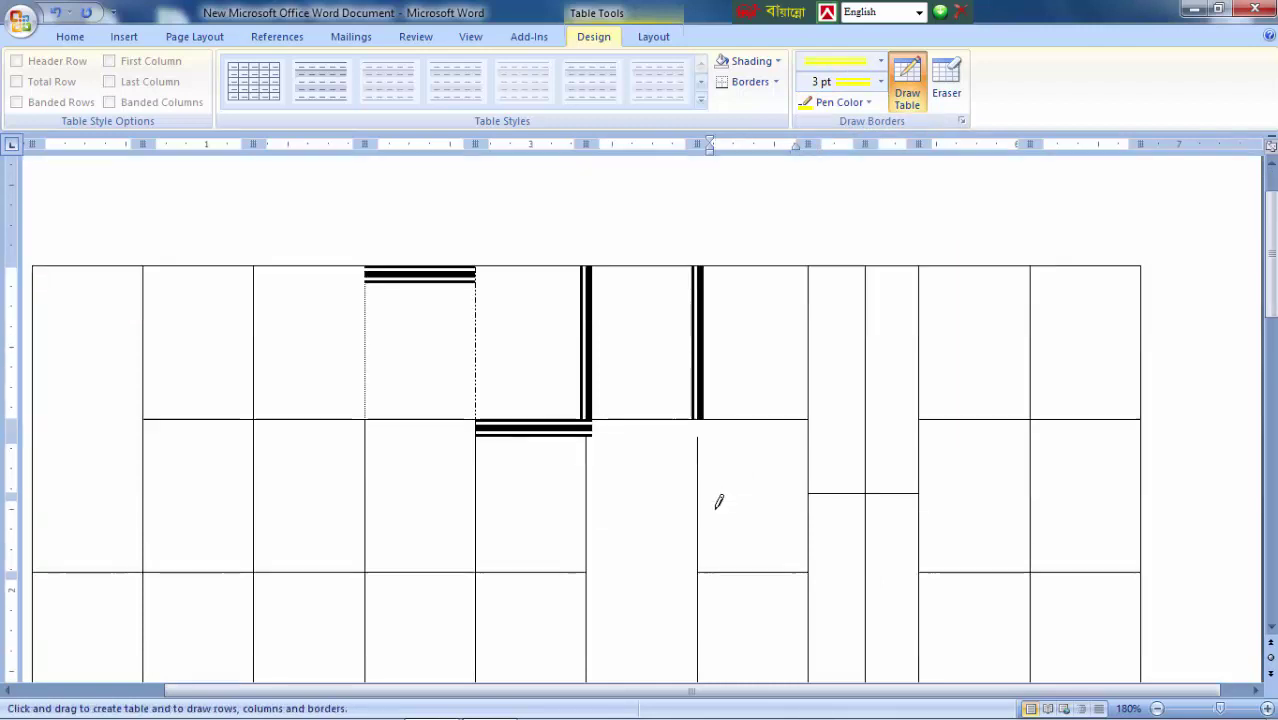
scroll(551, 431, down, 2)
click(565, 460)
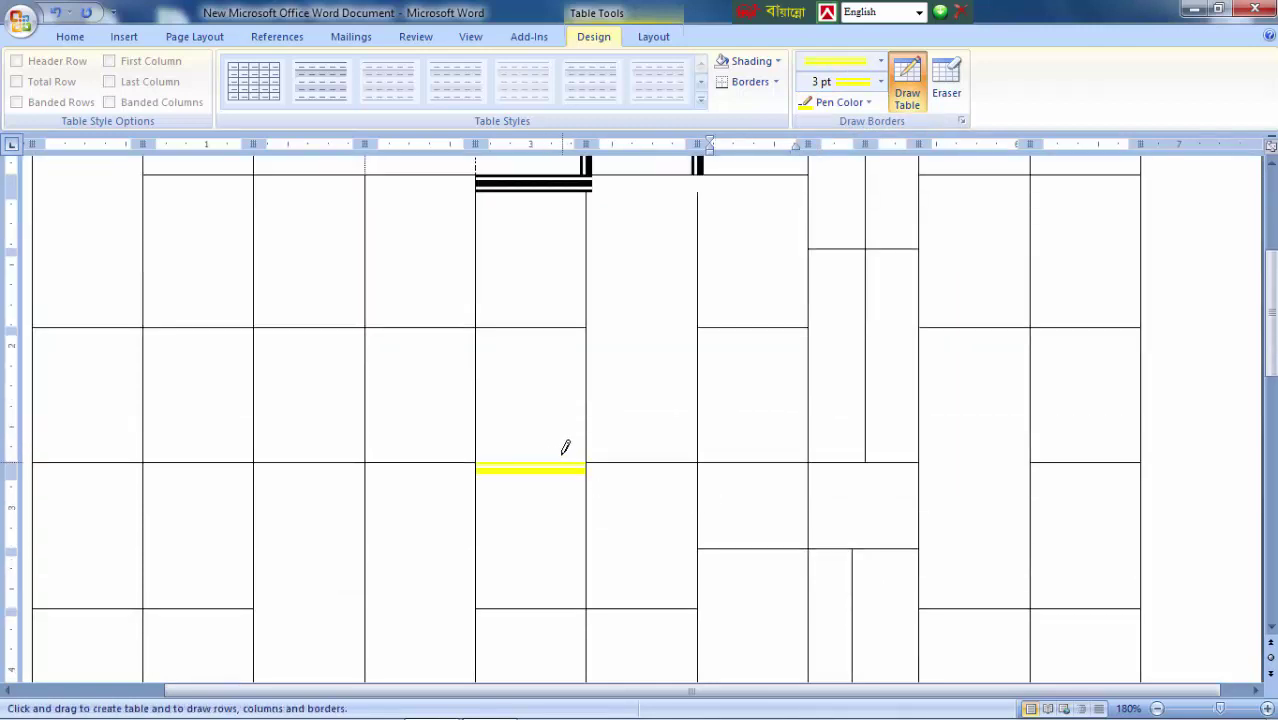
click(555, 325)
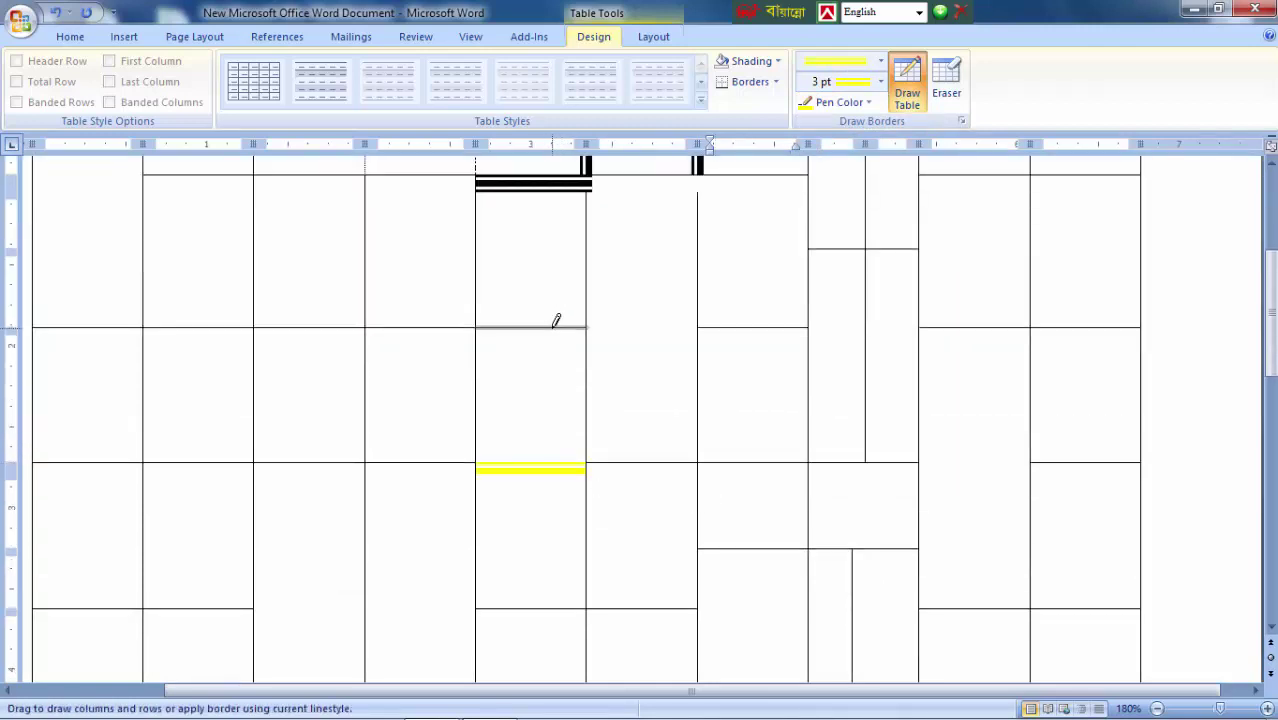
click(459, 322)
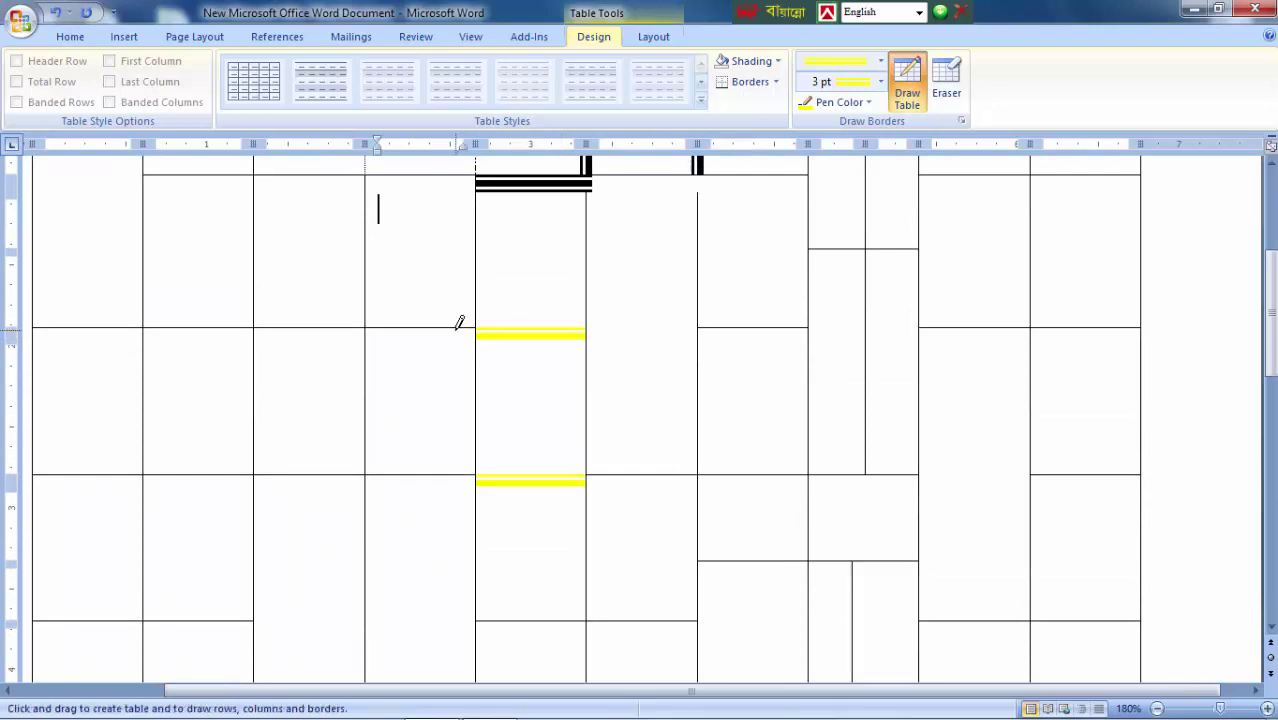
click(365, 252)
scroll(369, 259, up, 3)
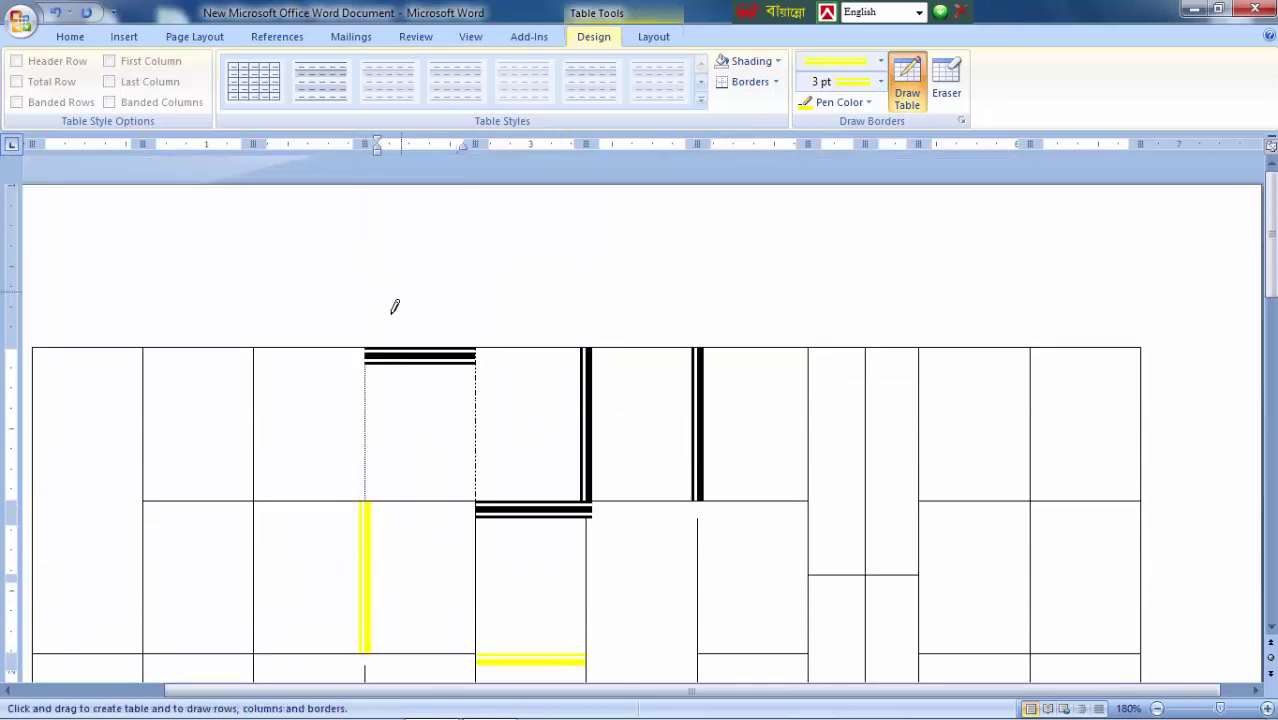
click(366, 386)
click(476, 425)
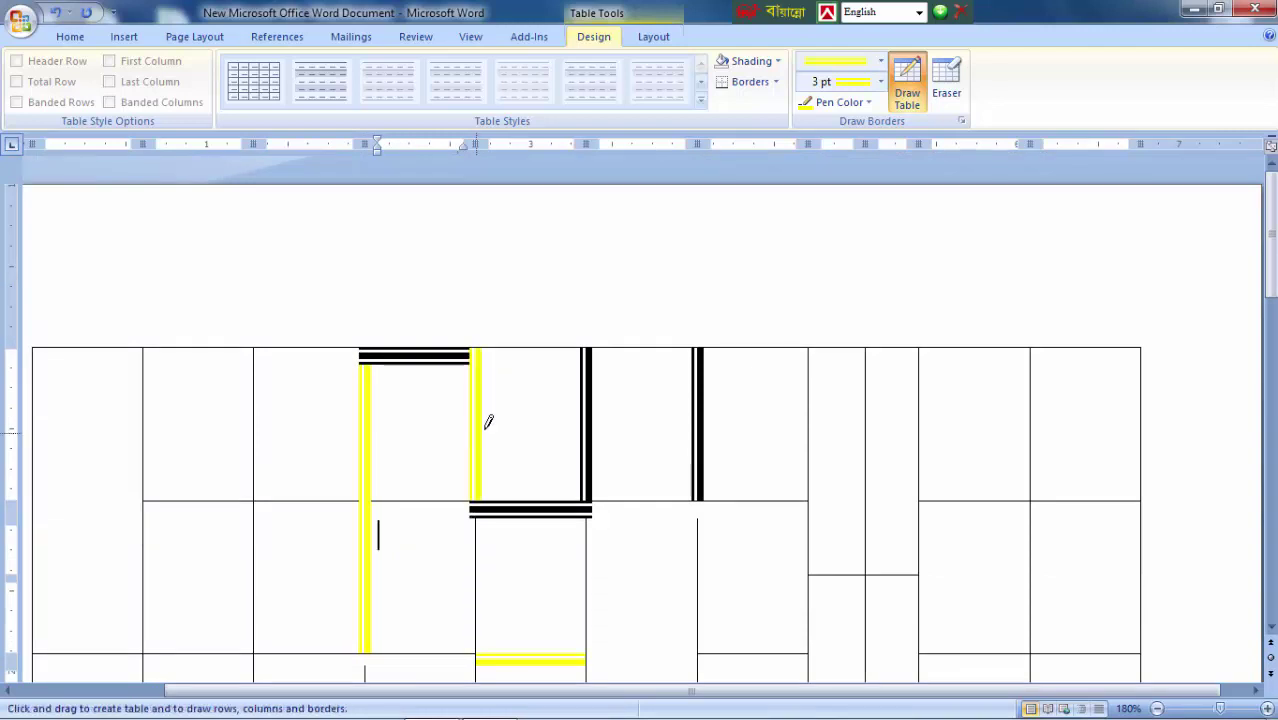
Step: Turn several more cell borders red, then leave drawing mode by clicking in a cell
click(873, 103)
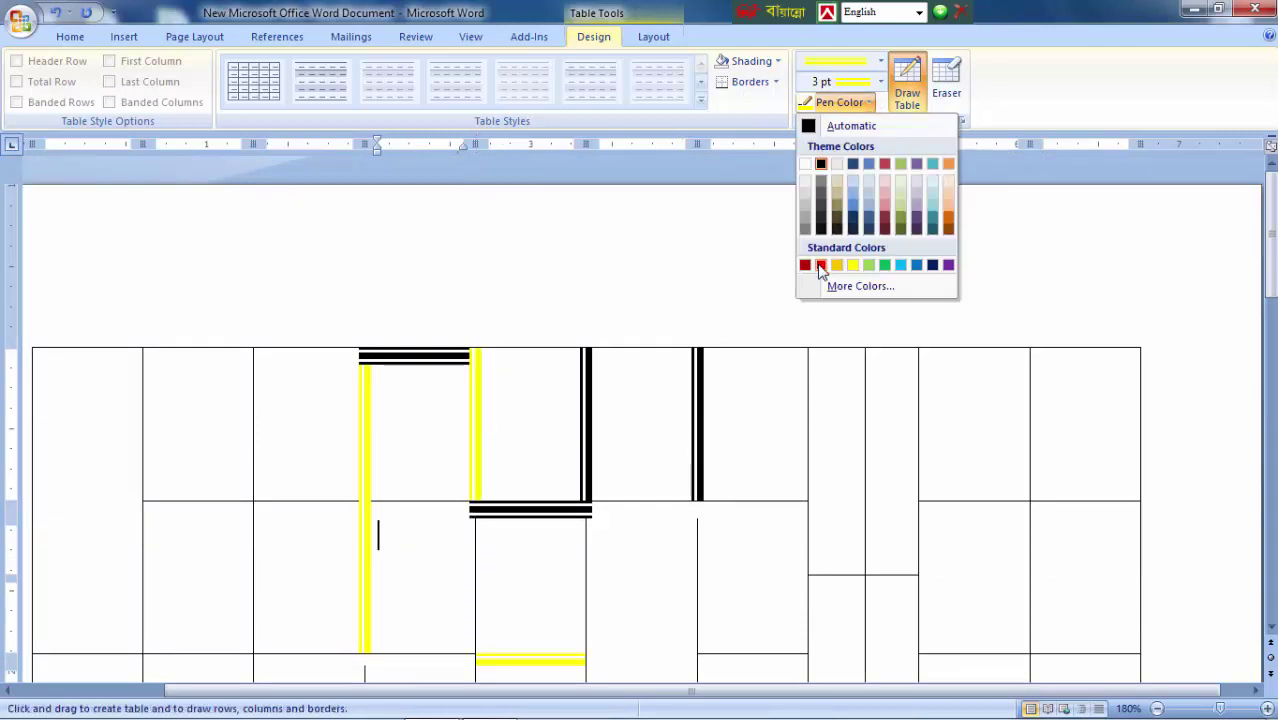
click(821, 266)
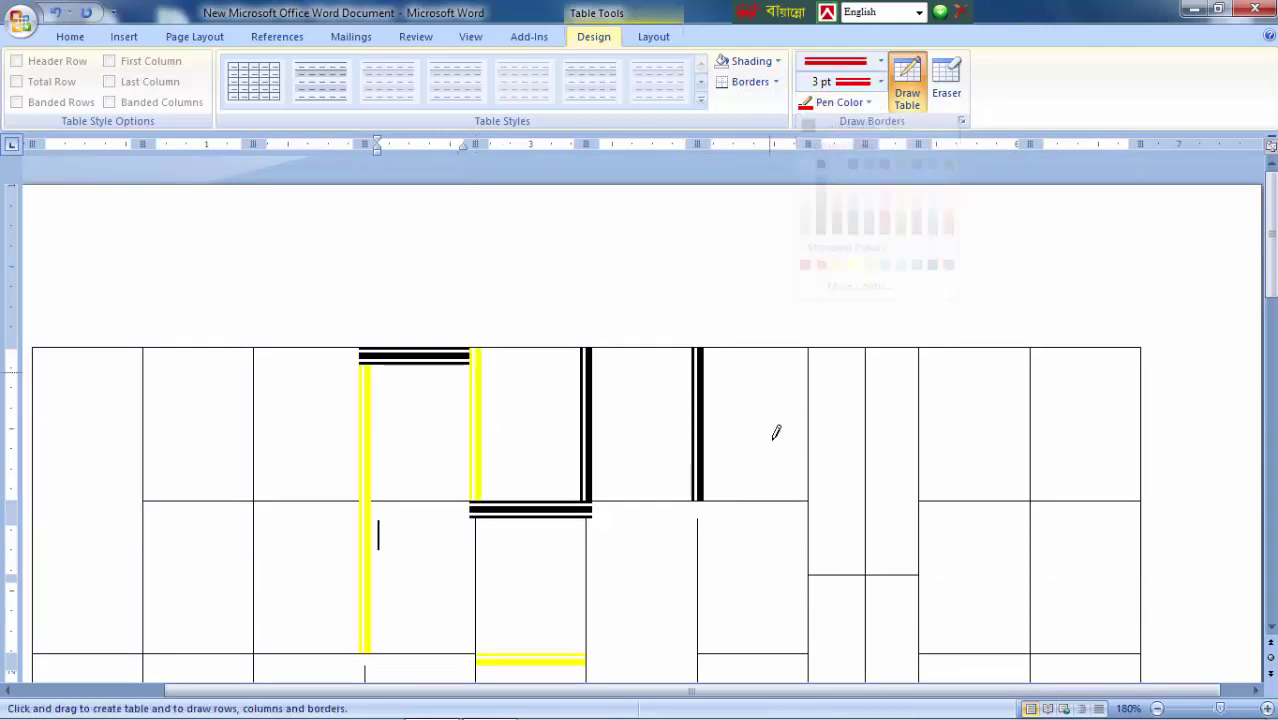
click(765, 491)
click(665, 340)
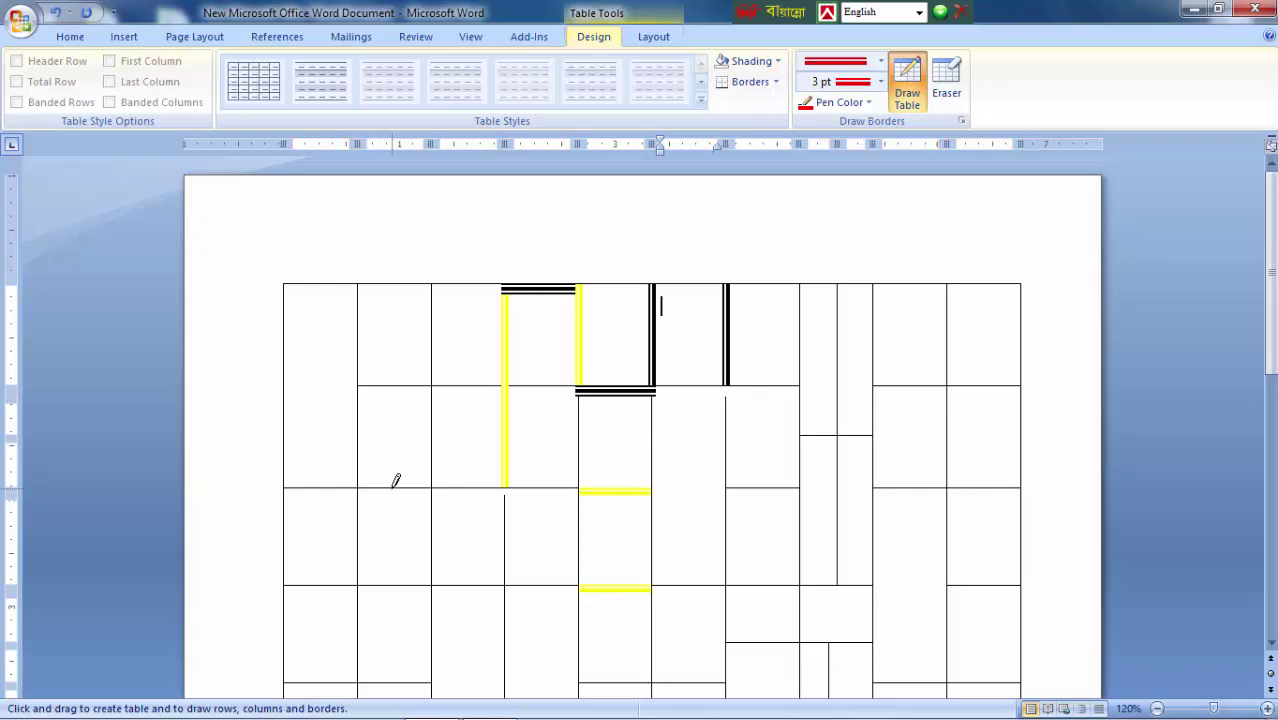
click(394, 489)
drag(465, 480, 500, 495)
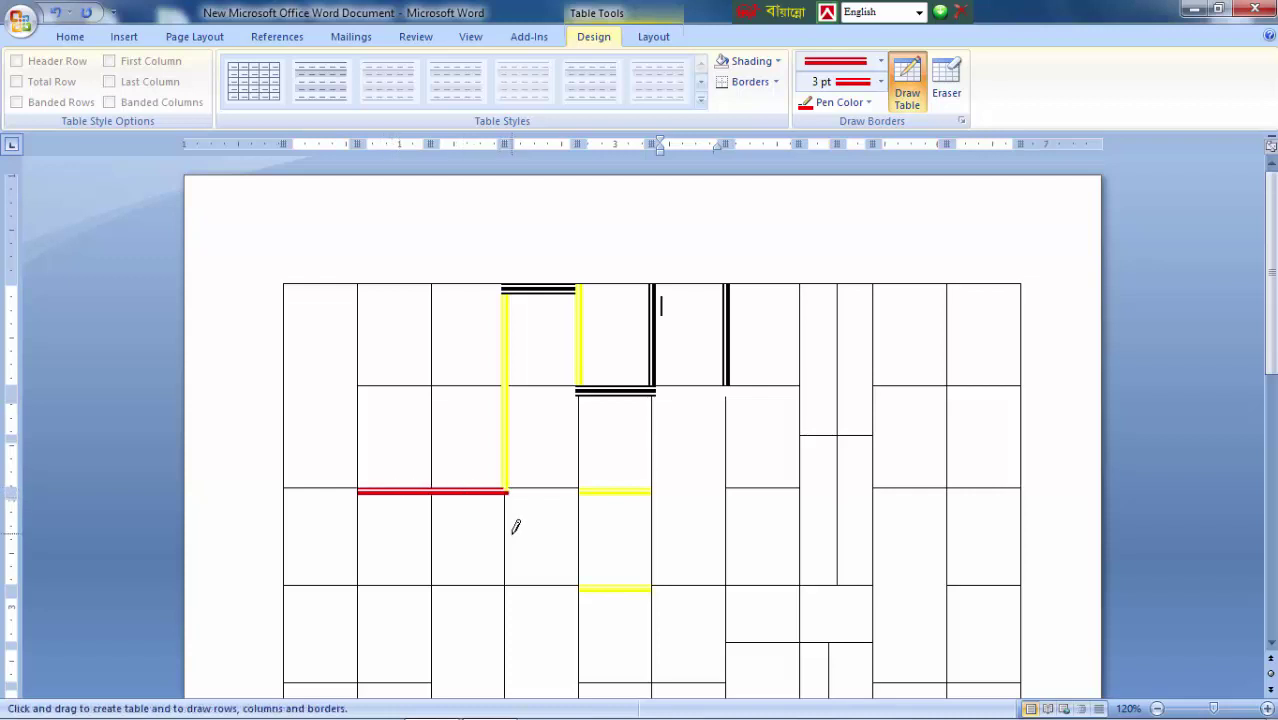
click(506, 525)
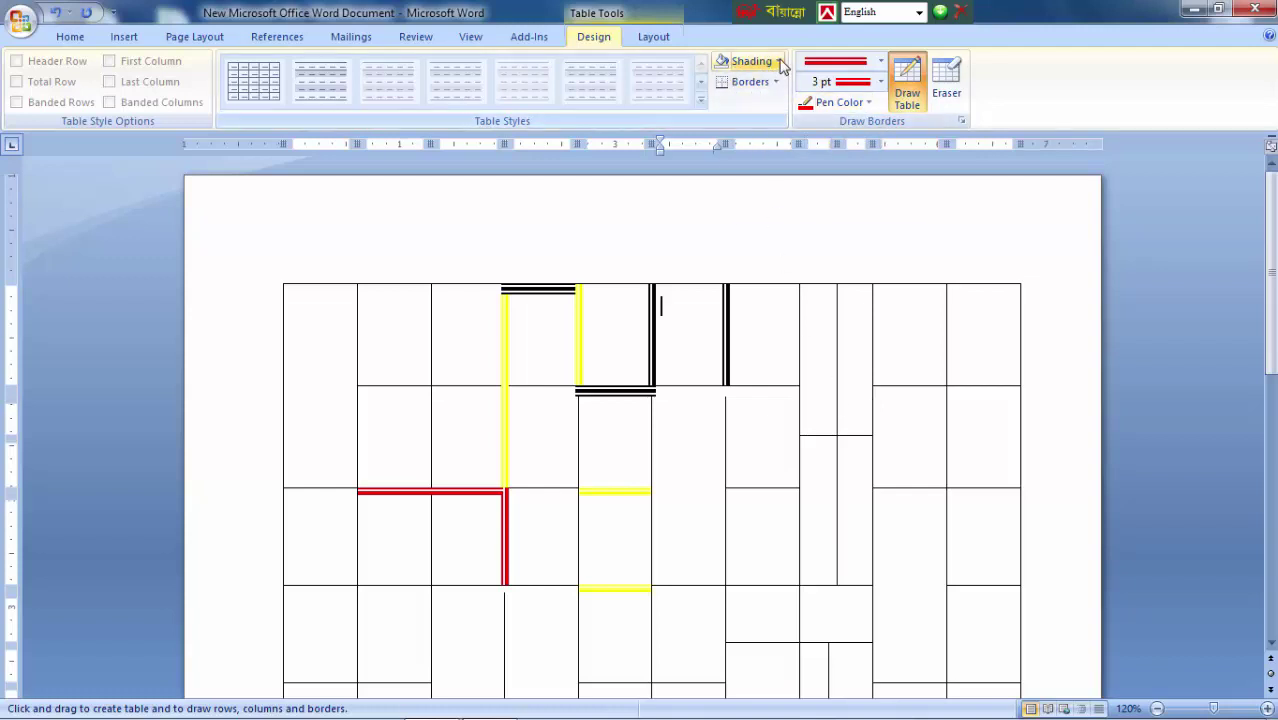
click(465, 434)
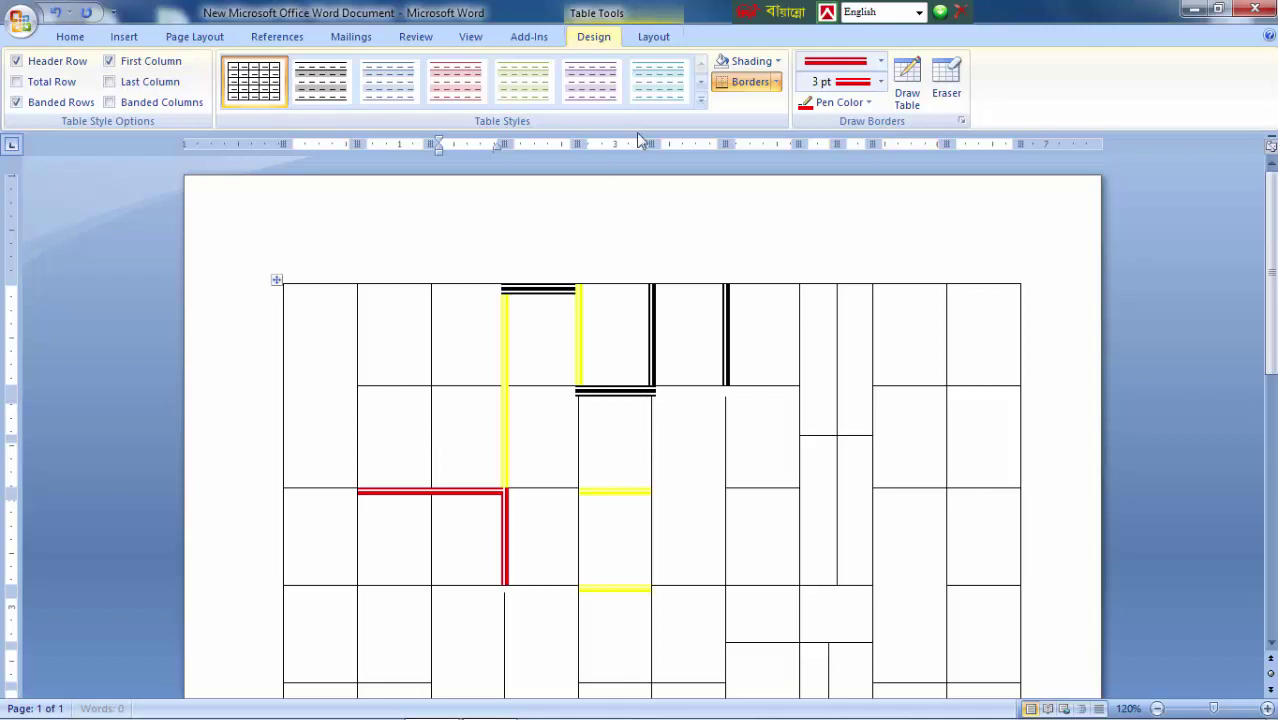
Step: Shade one cell orange and the top-right cell a light peach tint
click(778, 62)
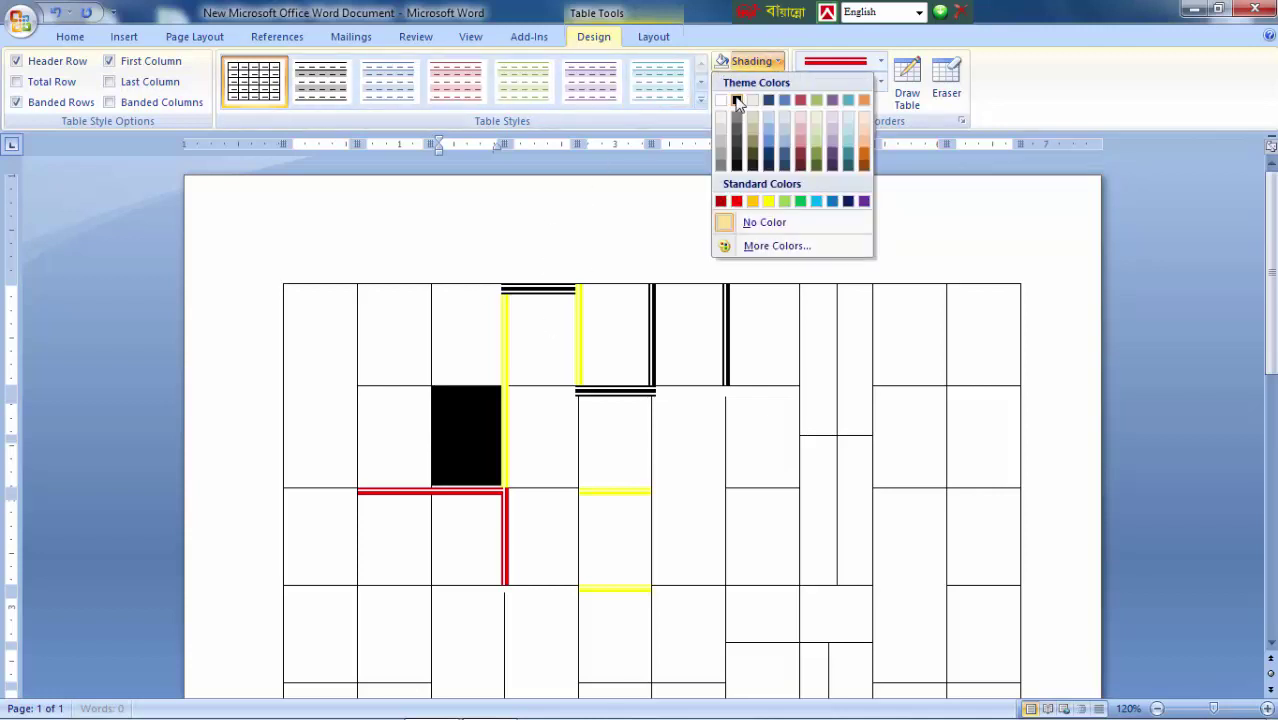
click(865, 155)
click(925, 343)
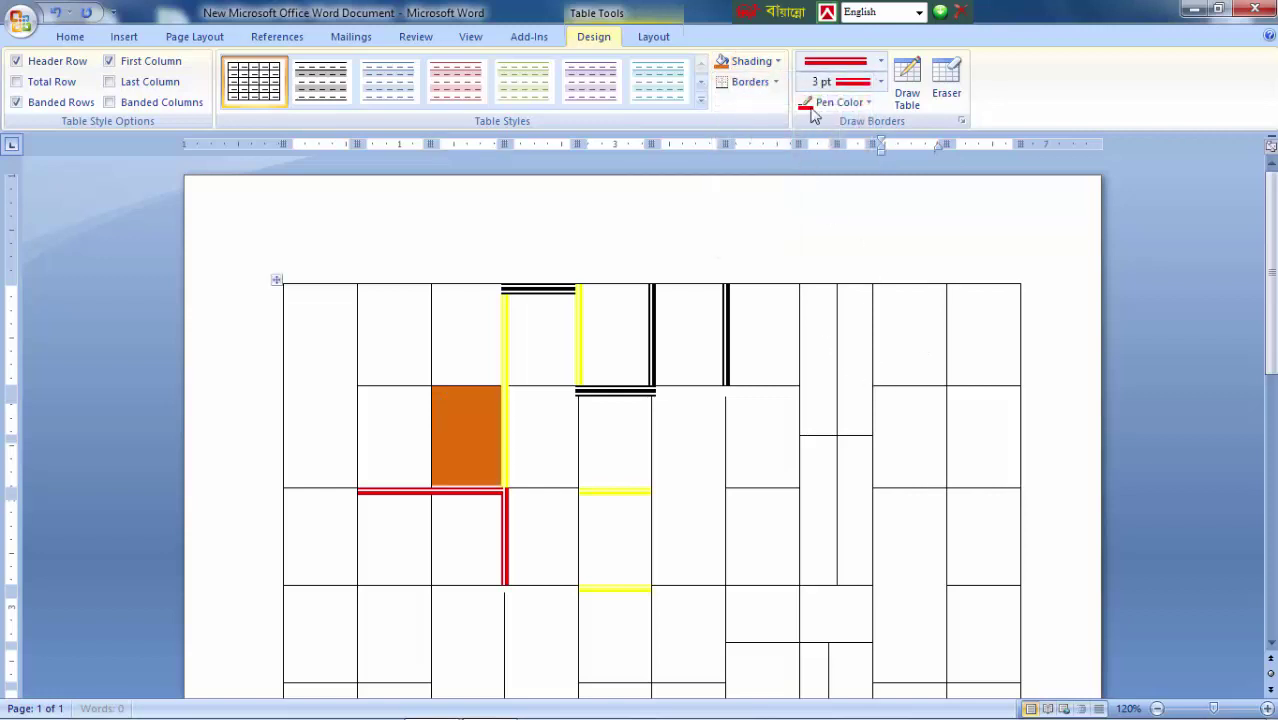
click(777, 61)
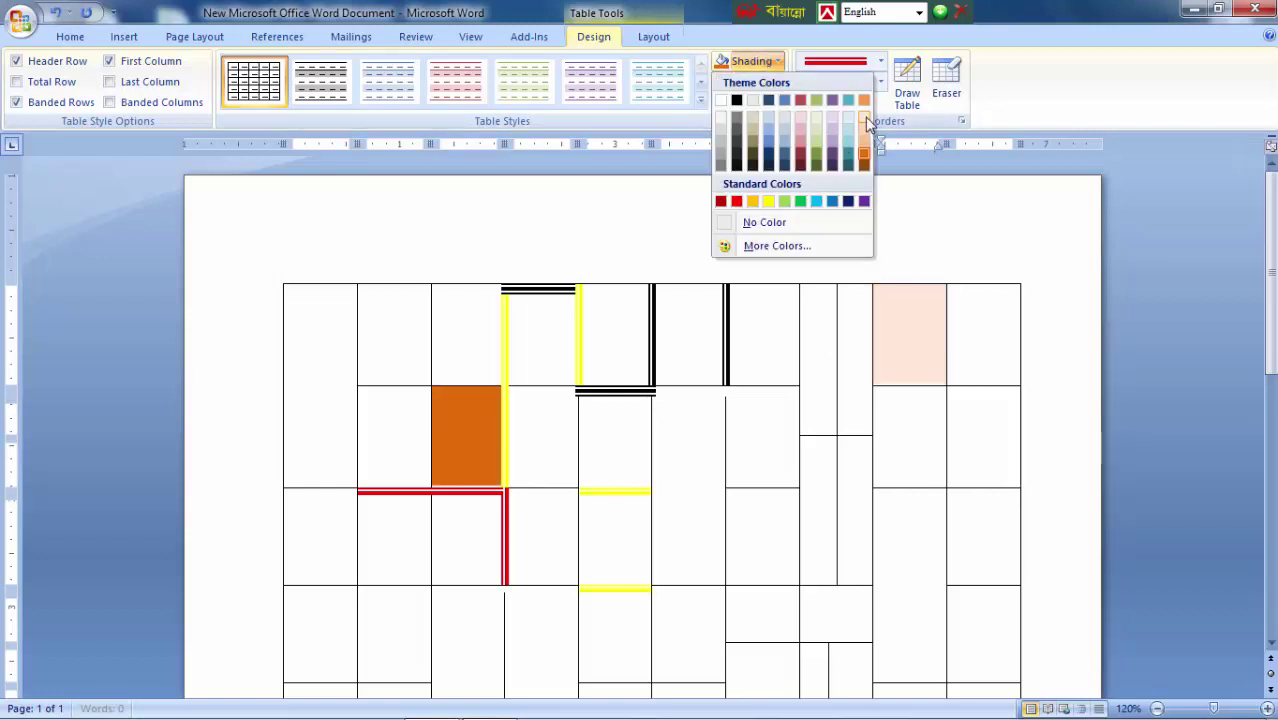
click(865, 117)
Step: Select the whole table and shade it green
ctrl+scroll(471, 272, down, 5)
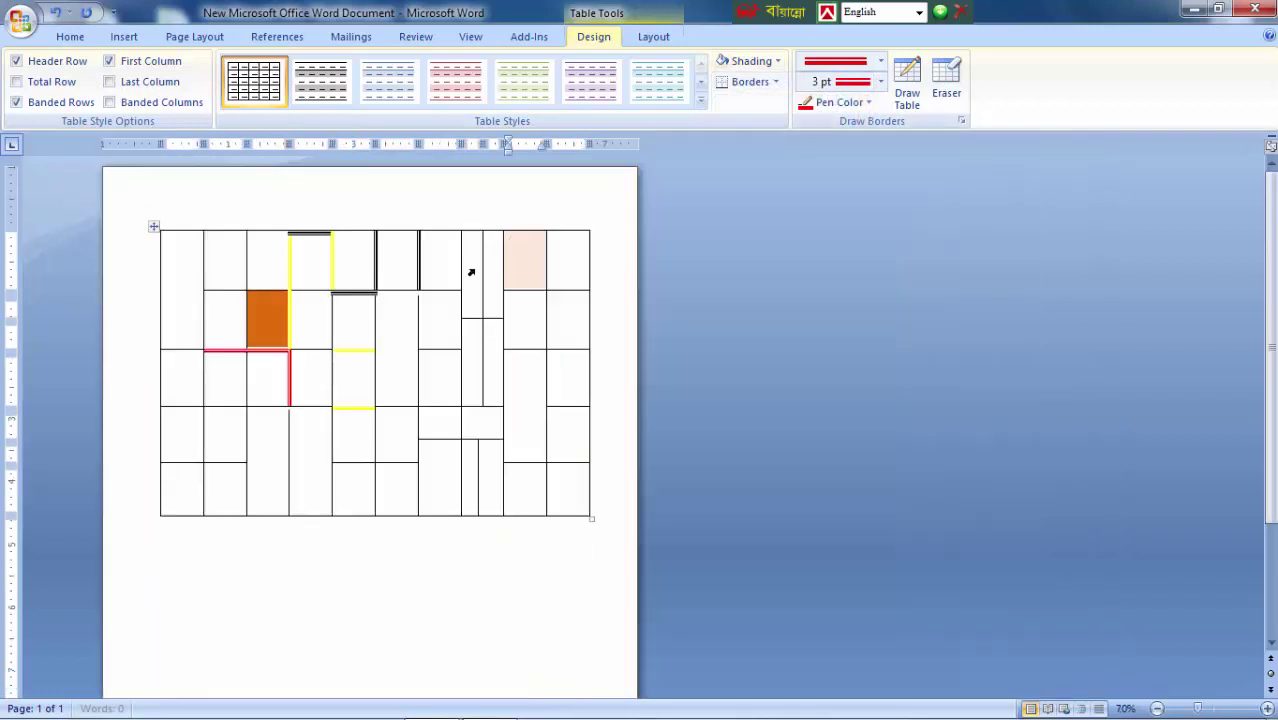
click(154, 229)
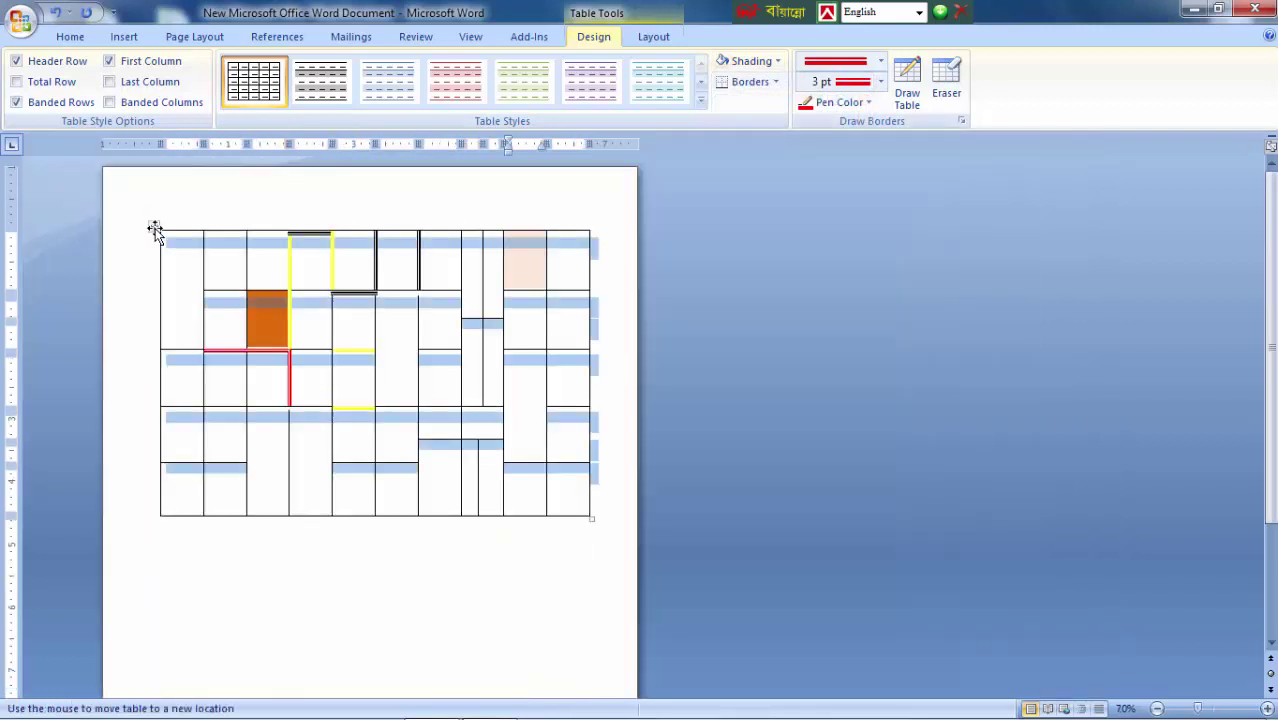
click(777, 62)
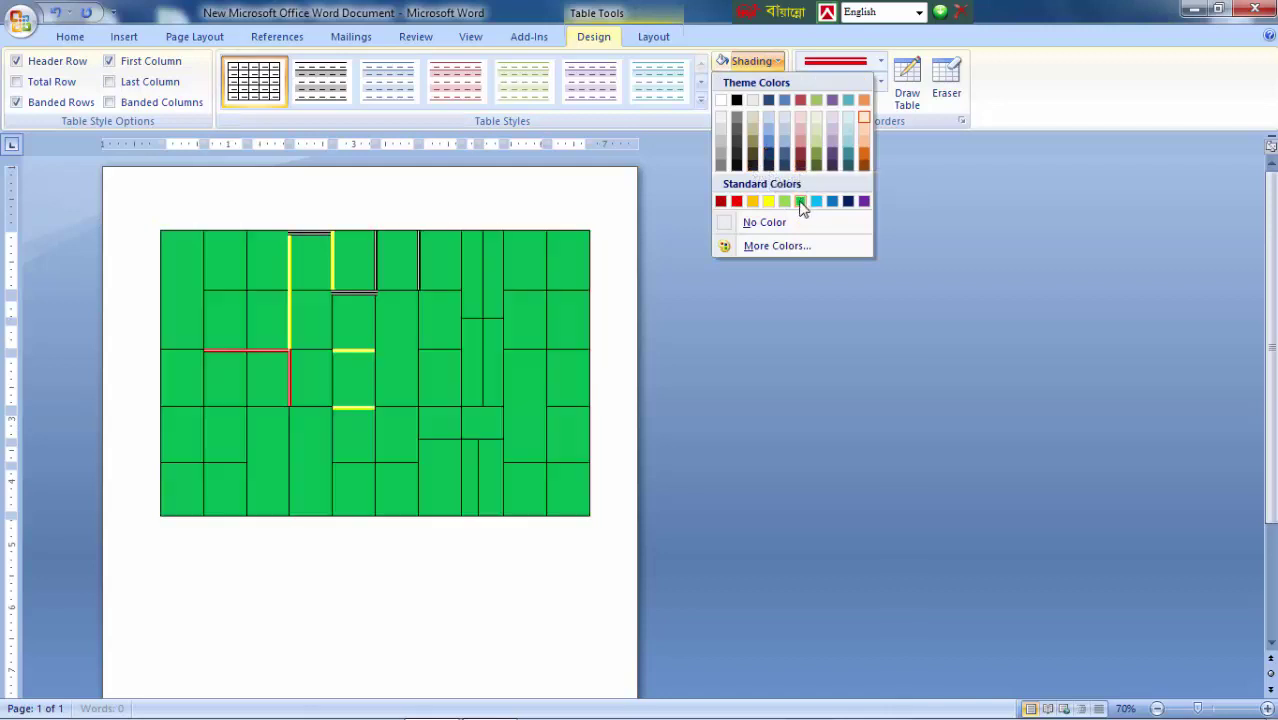
click(809, 313)
ctrl+scroll(809, 313, up, 10)
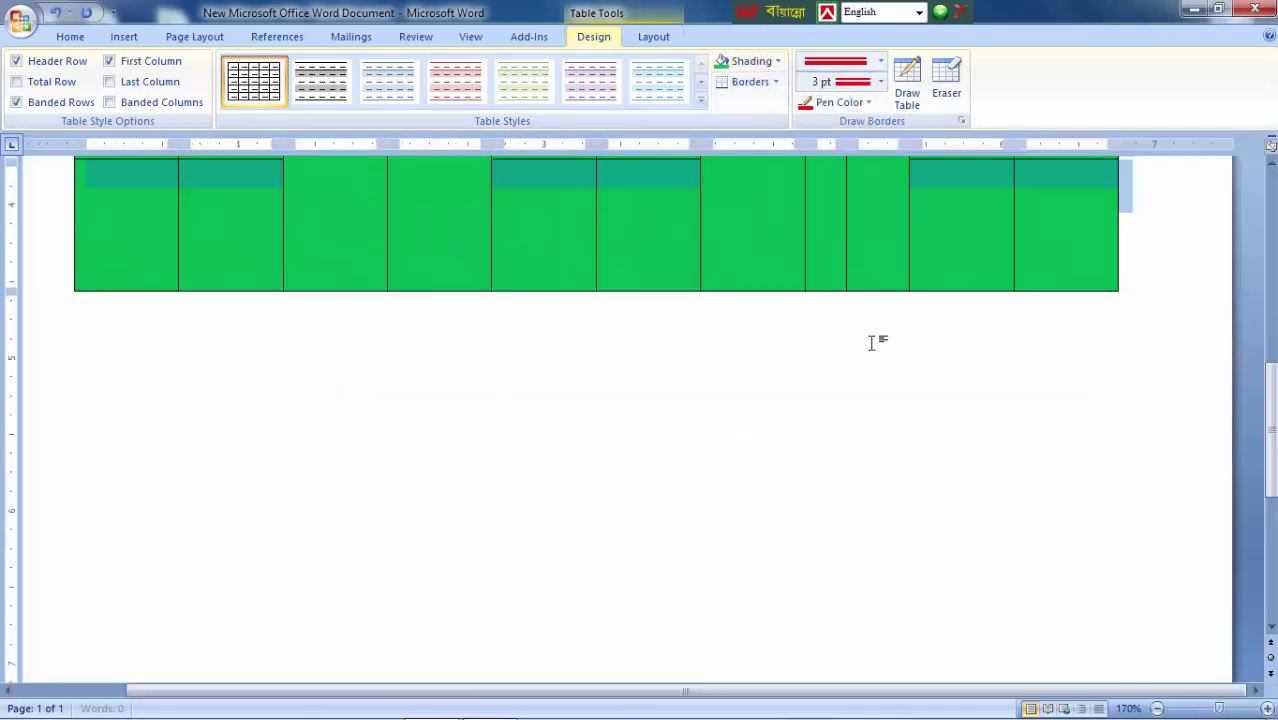
scroll(779, 371, up, 3)
ctrl+scroll(781, 366, up, 4)
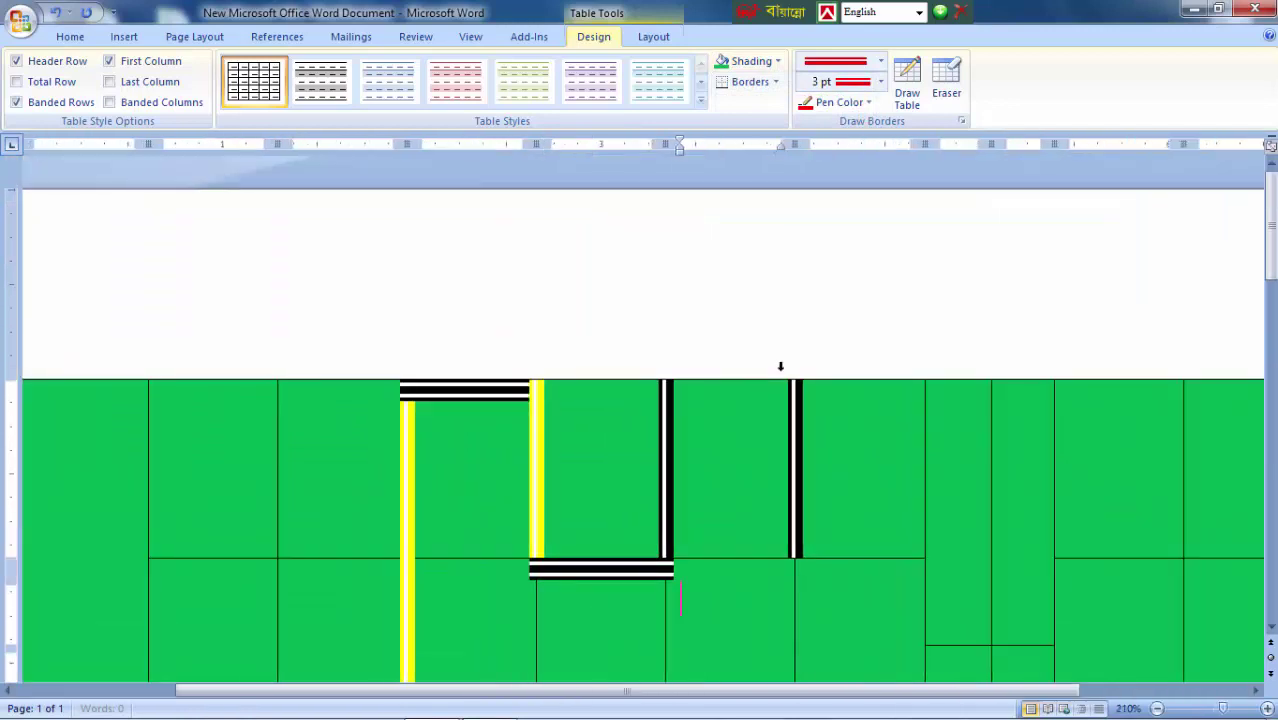
drag(726, 690, 391, 690)
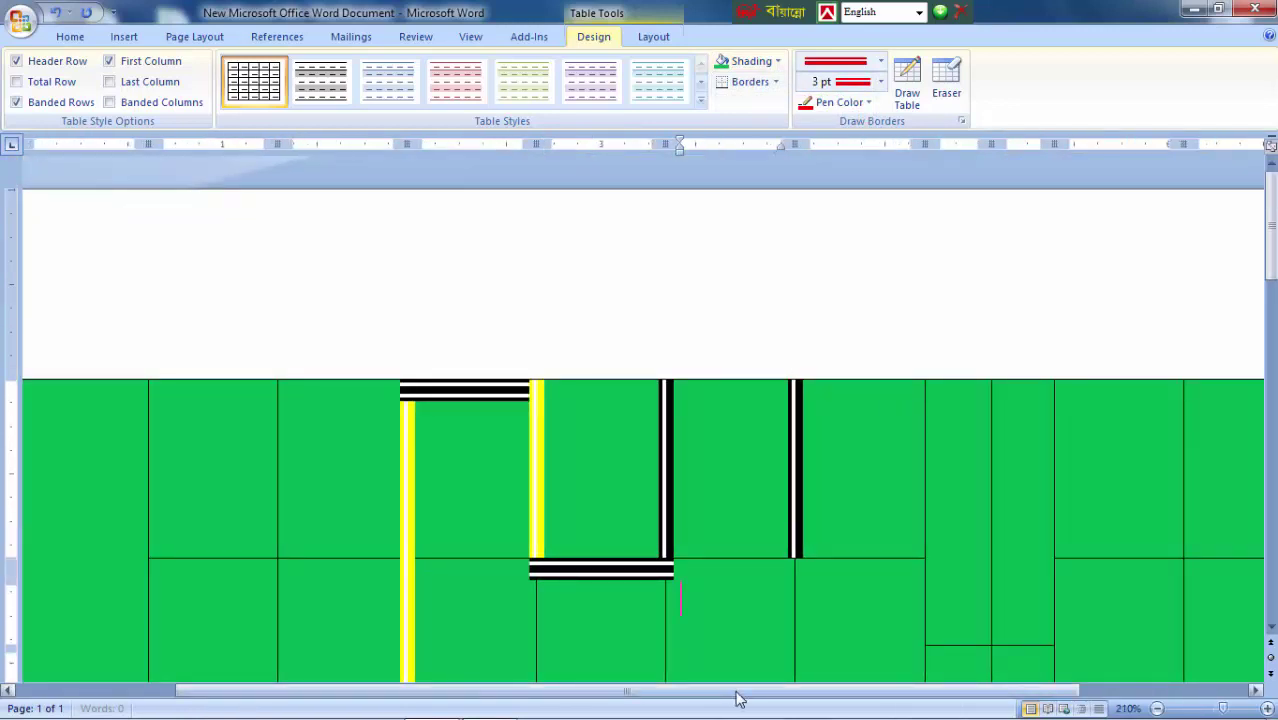
scroll(435, 447, down, 3)
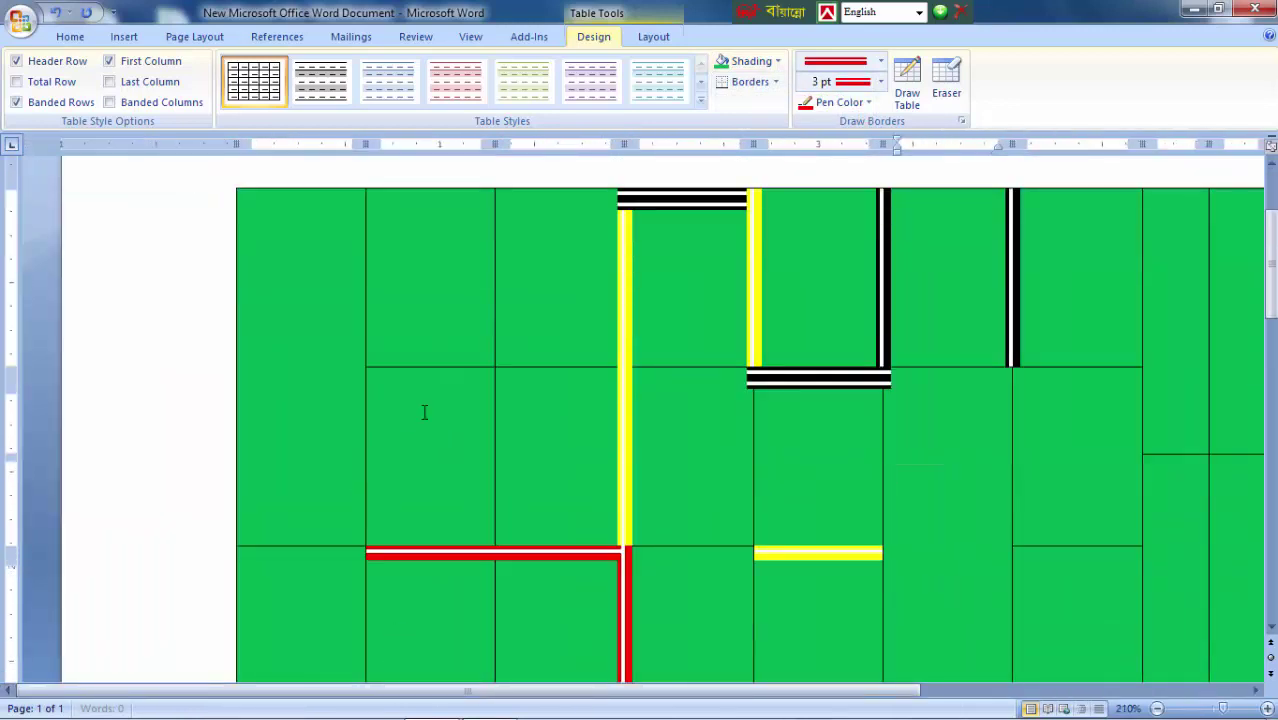
scroll(422, 449, down, 2)
scroll(484, 463, up, 5)
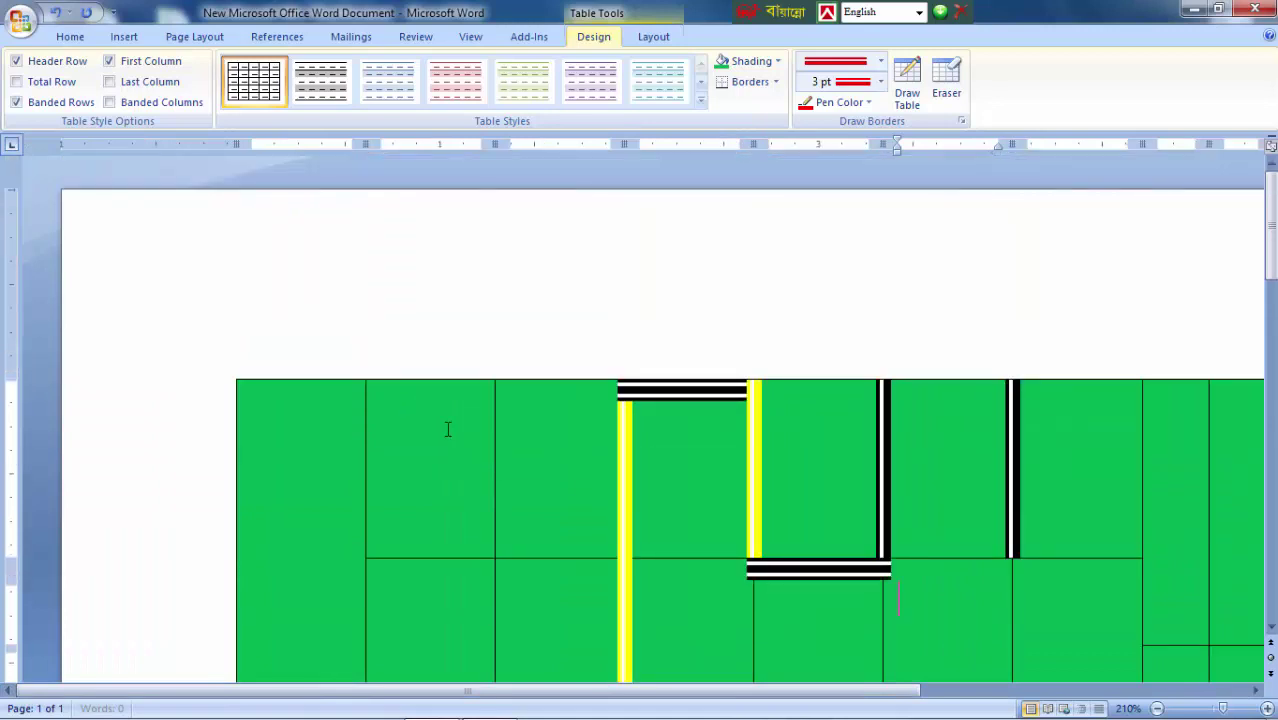
Step: In the second top-row cell, switch input to Bijoy Classic and set the font to SutonnyMJ
click(449, 429)
click(80, 42)
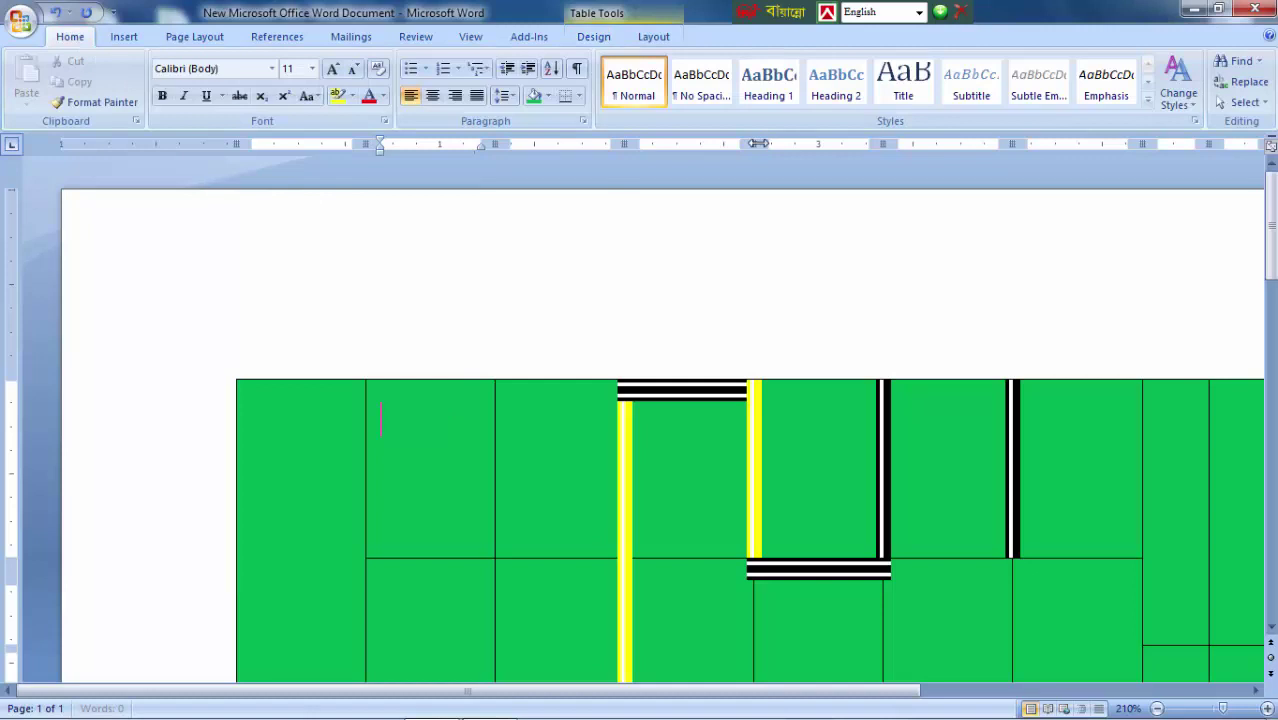
key(ctrl+alt+b)
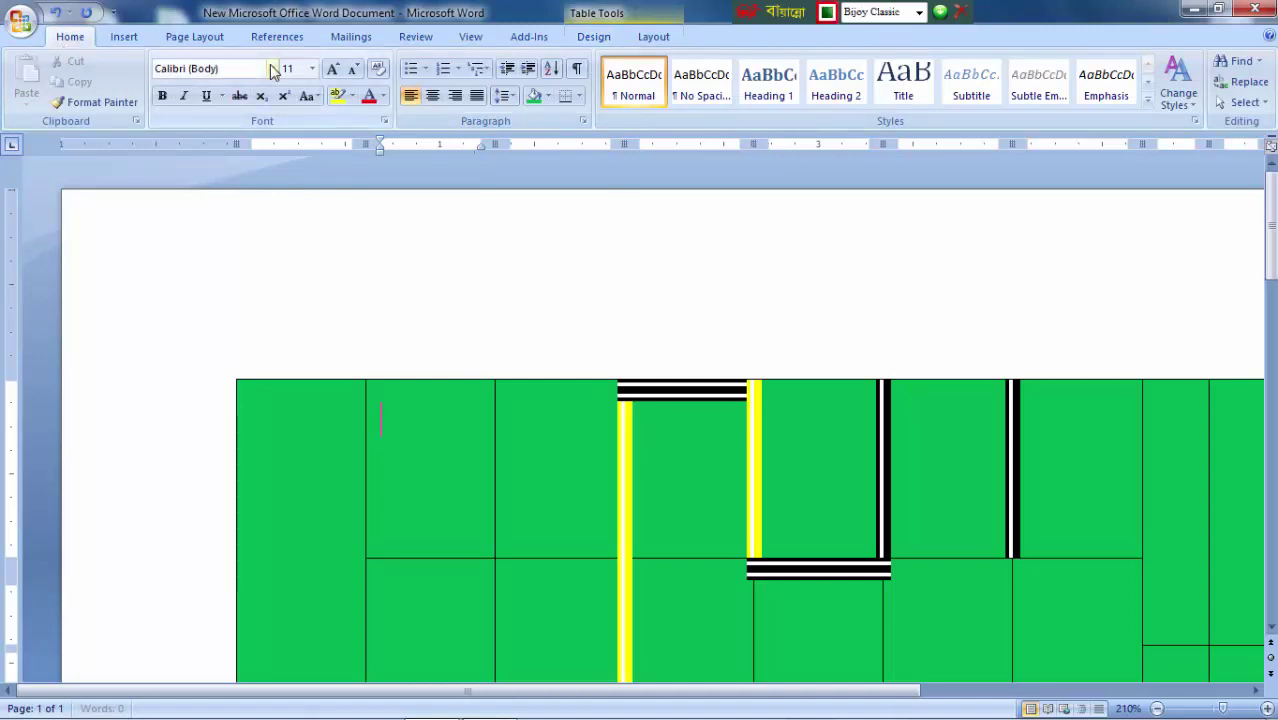
click(270, 68)
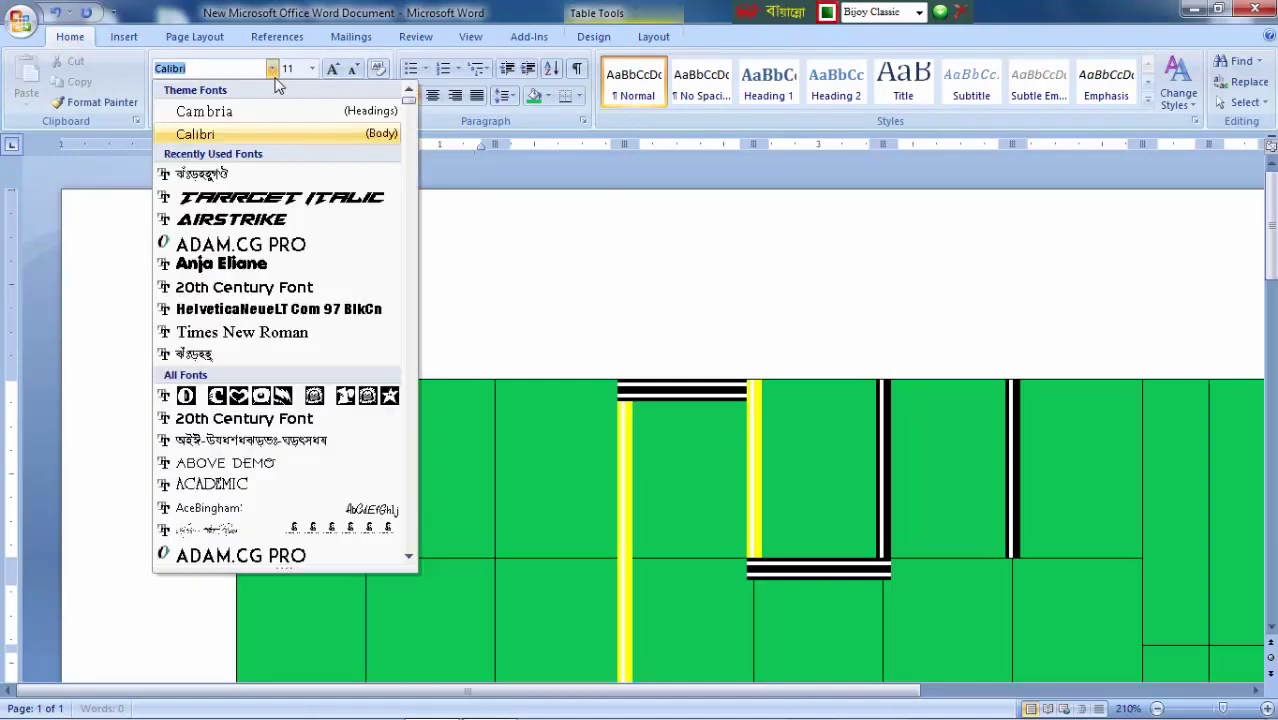
click(222, 178)
scroll(492, 514, up, 7)
scroll(492, 514, down, 2)
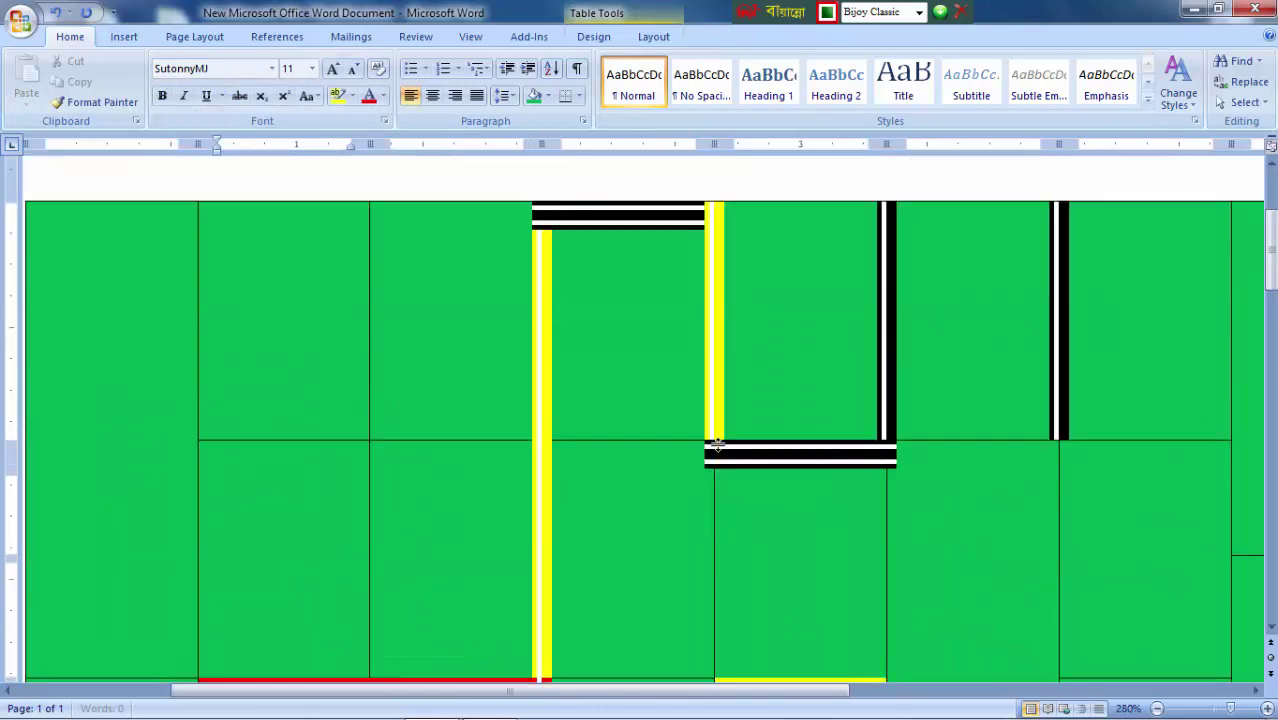
scroll(718, 444, up, 1)
Step: Type the Bengali lines beginning 'আমার সোনার বাংলা আমি তোমায় ভালবাসি' and select them
text(আমা)
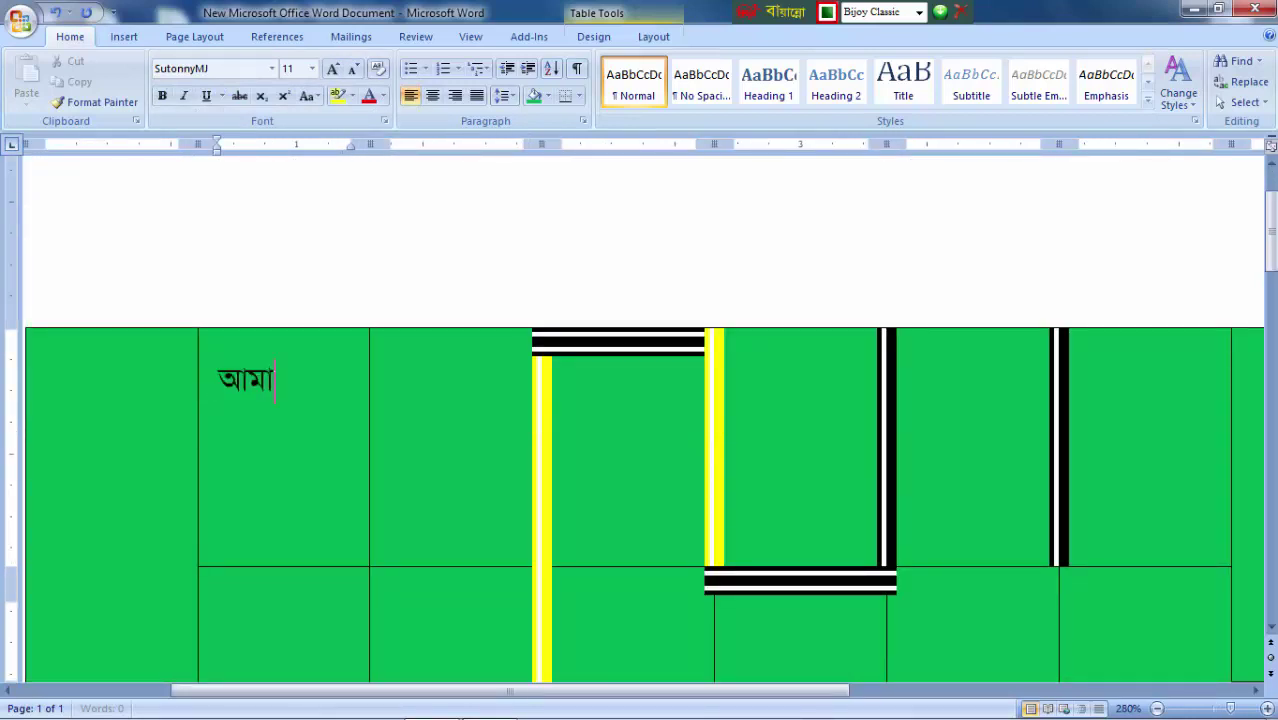
text(র সোনার)
text(লা)
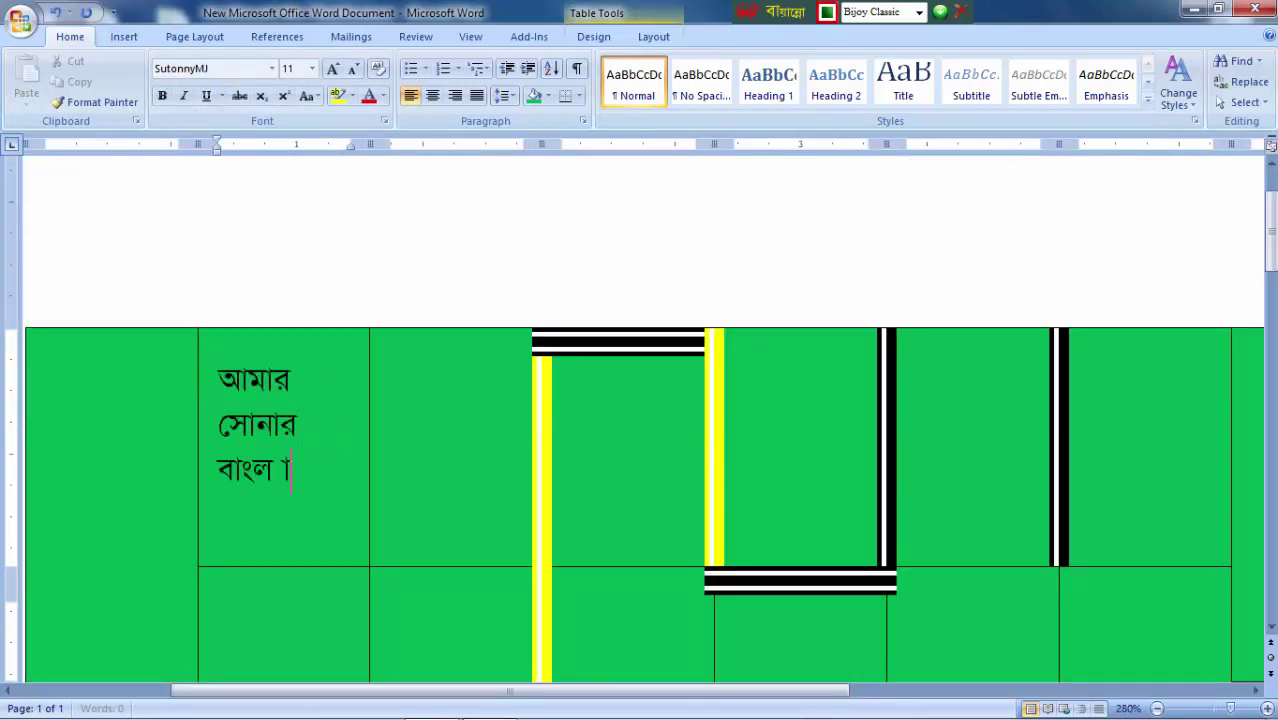
text( আ)
key(BackSpace)
key(BackSpace)
key(BackSpace)
text(আমি)
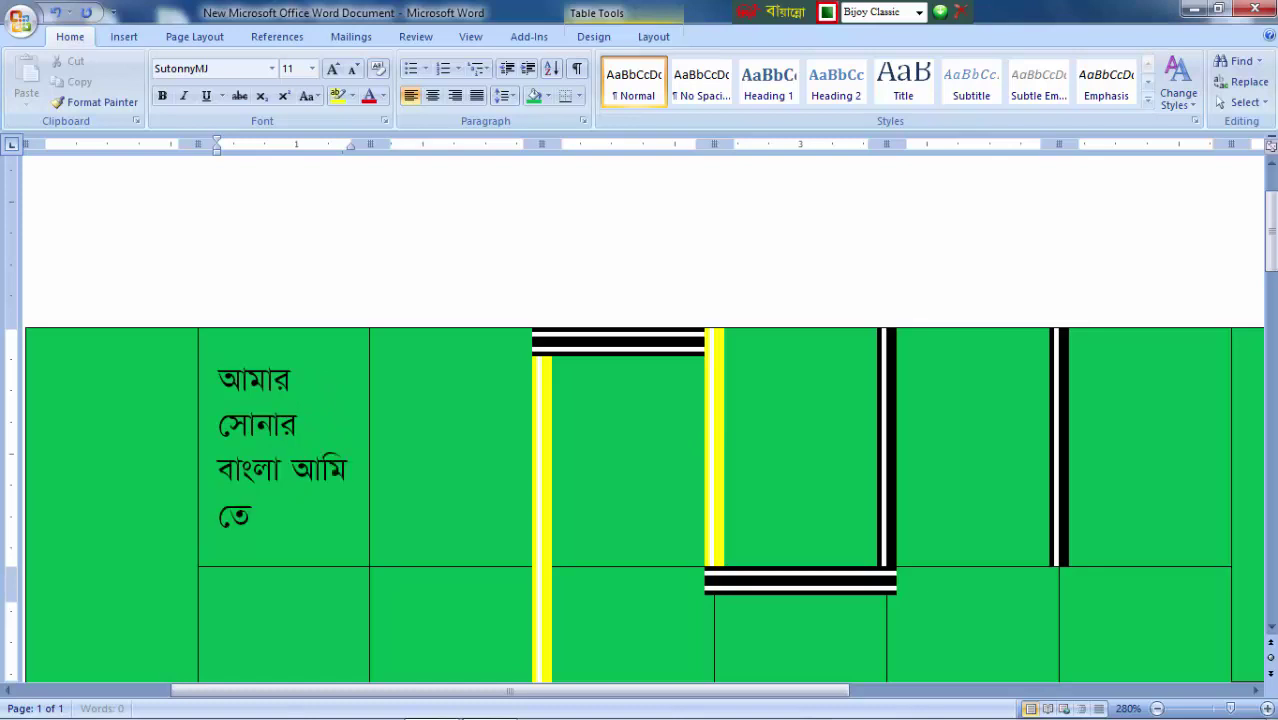
text(ল)
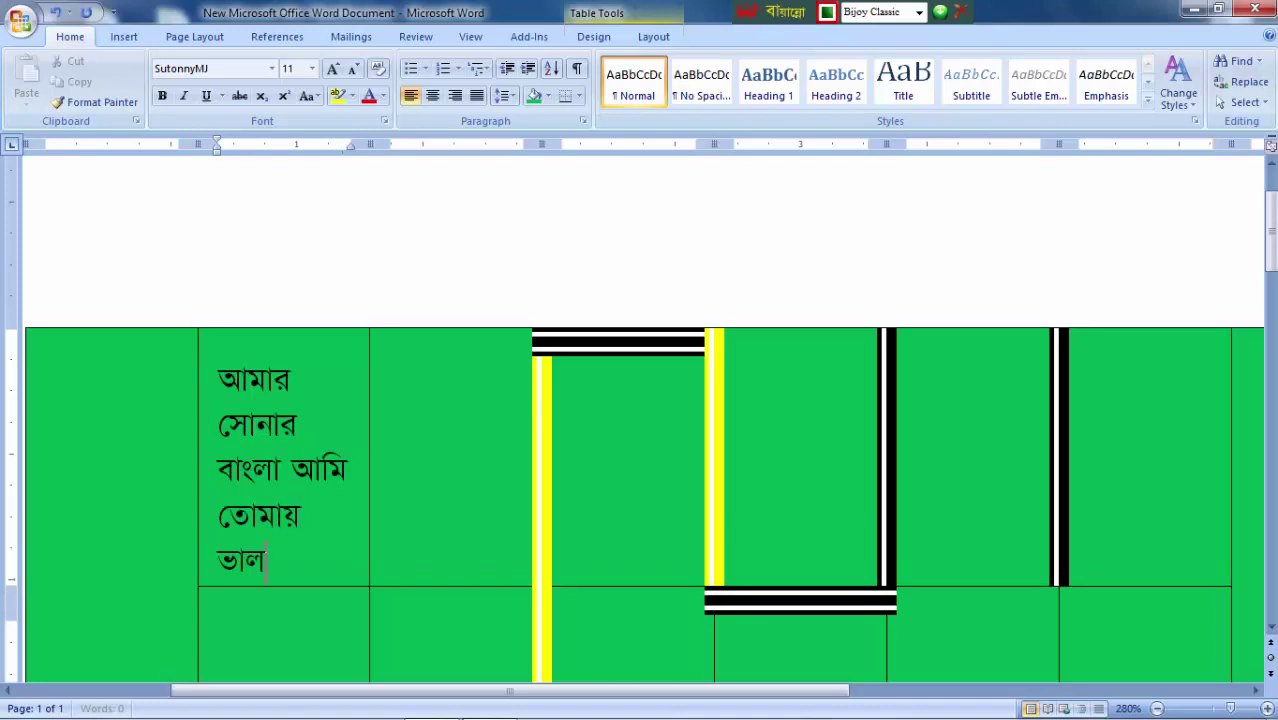
text(বাসি চির দি)
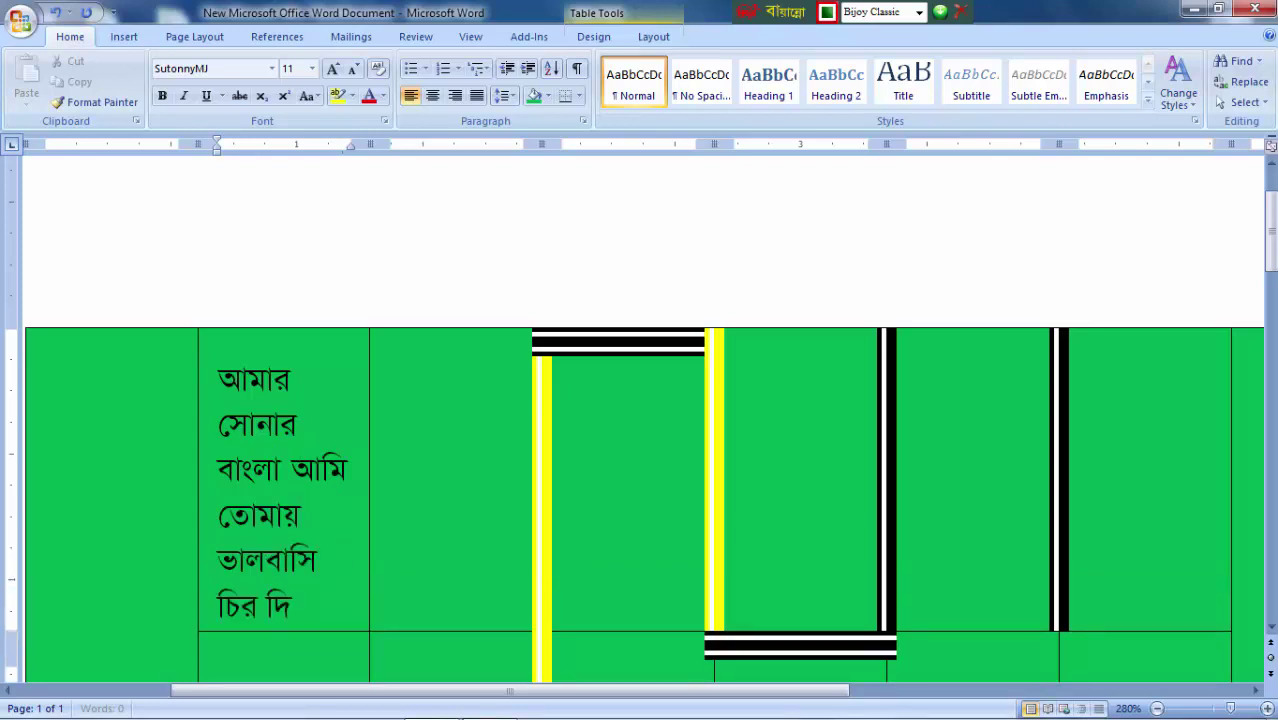
text(ন তোমার ক)
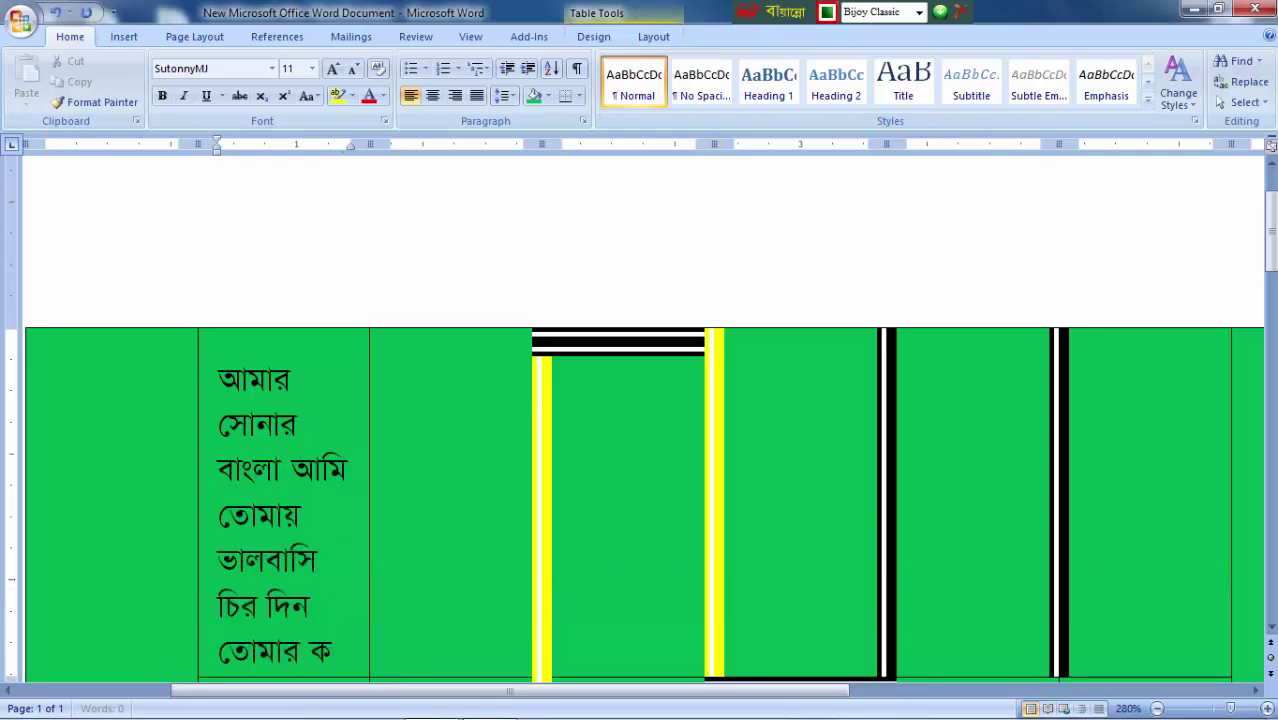
key(BackSpace)
text(আকাশ তে)
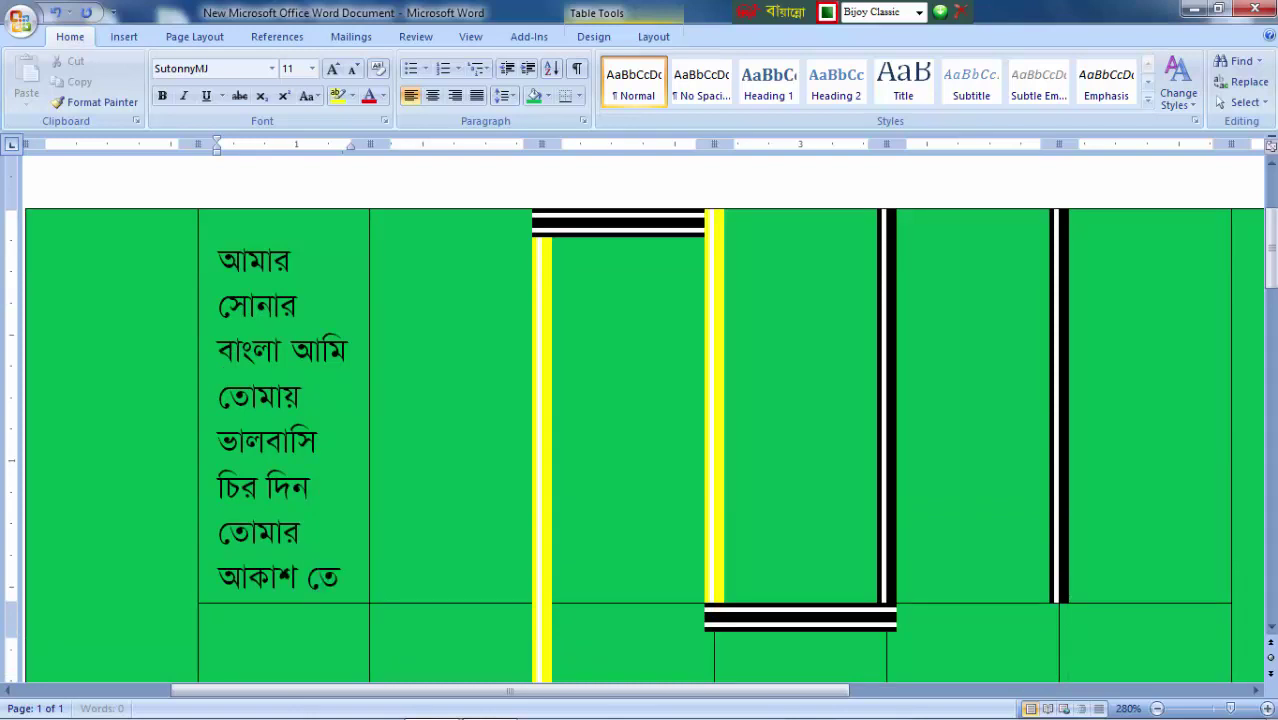
text(ামার)
ctrl+scroll(540, 361, down, 12)
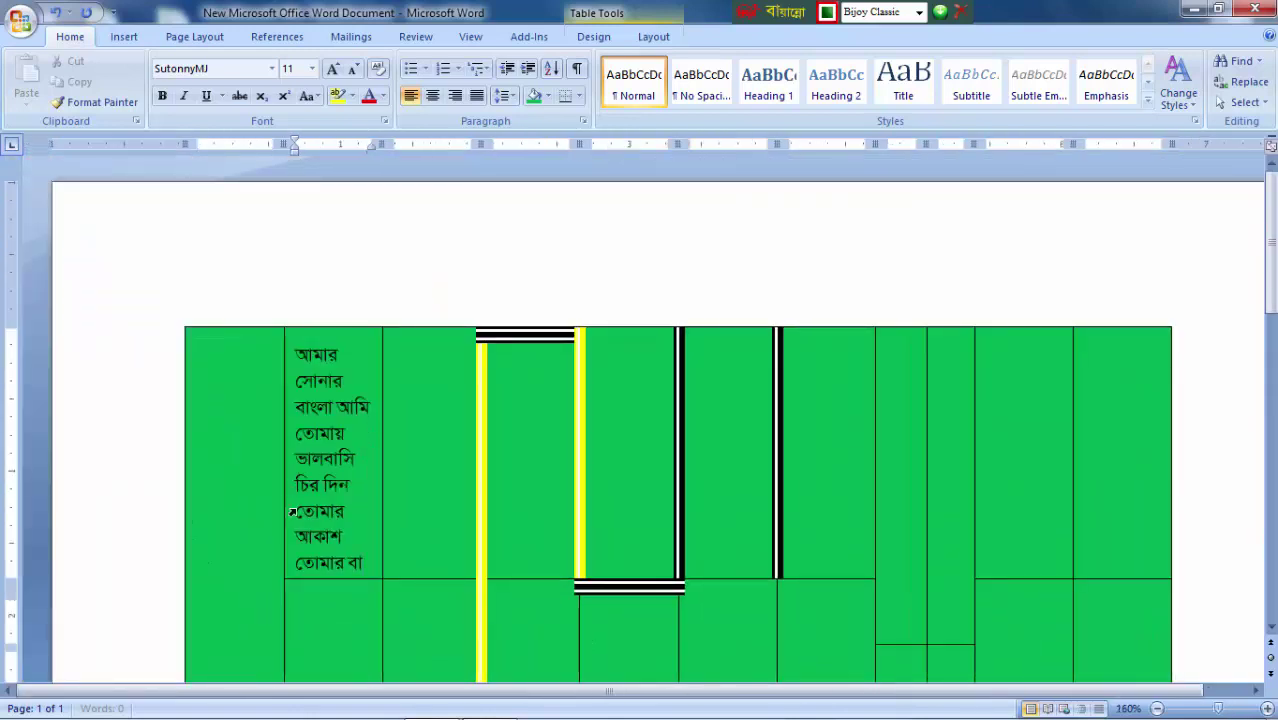
drag(363, 563, 297, 381)
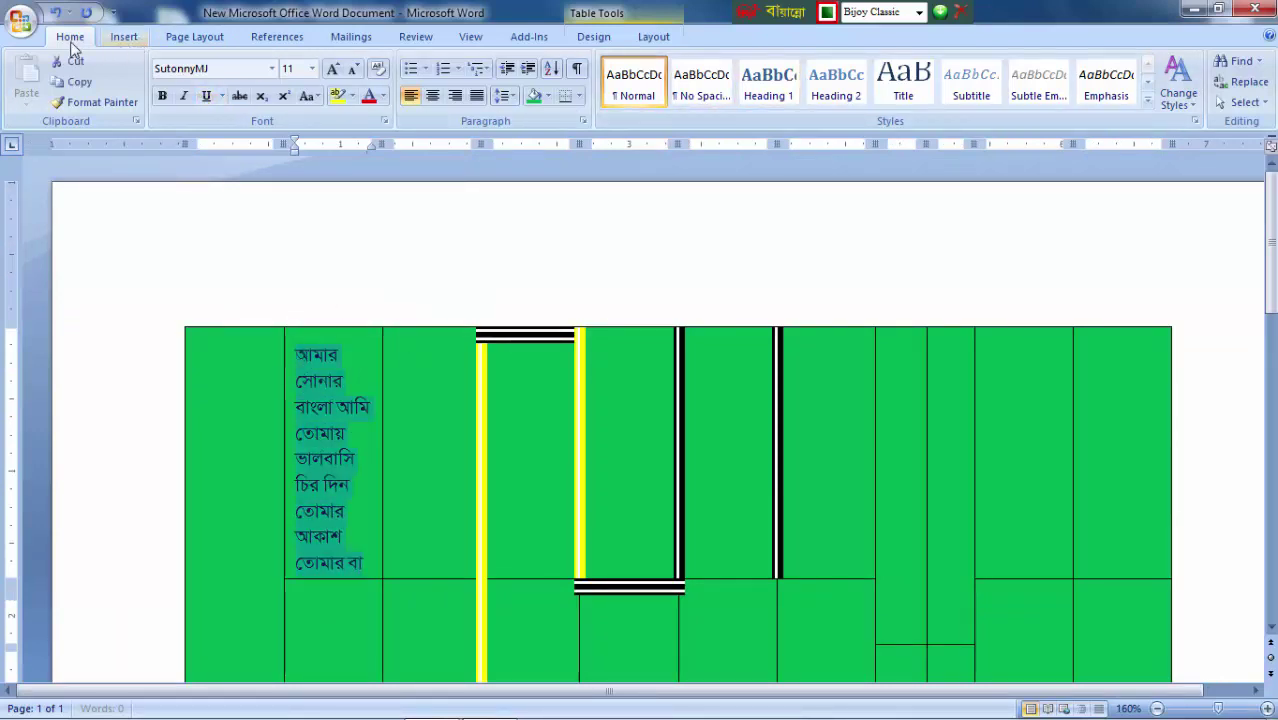
Step: Color the selected Bengali lines white, then select the whole table
click(383, 96)
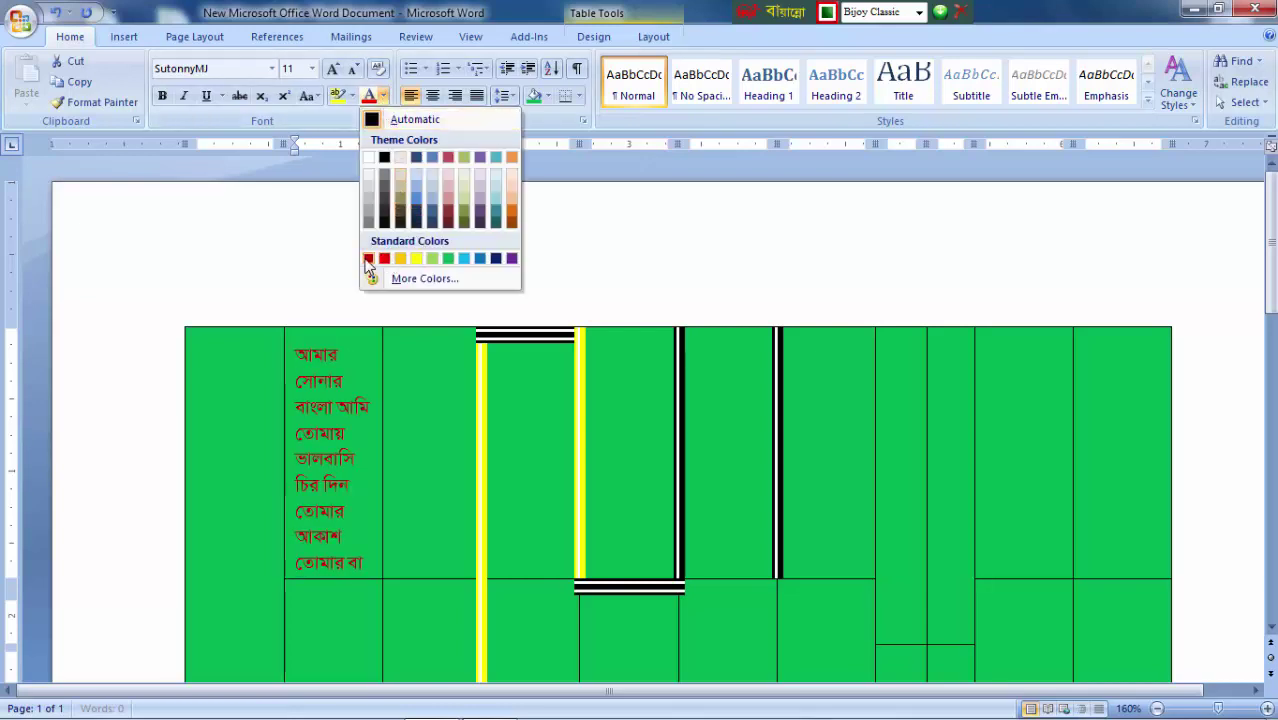
click(371, 160)
ctrl+scroll(585, 468, up, 7)
click(252, 516)
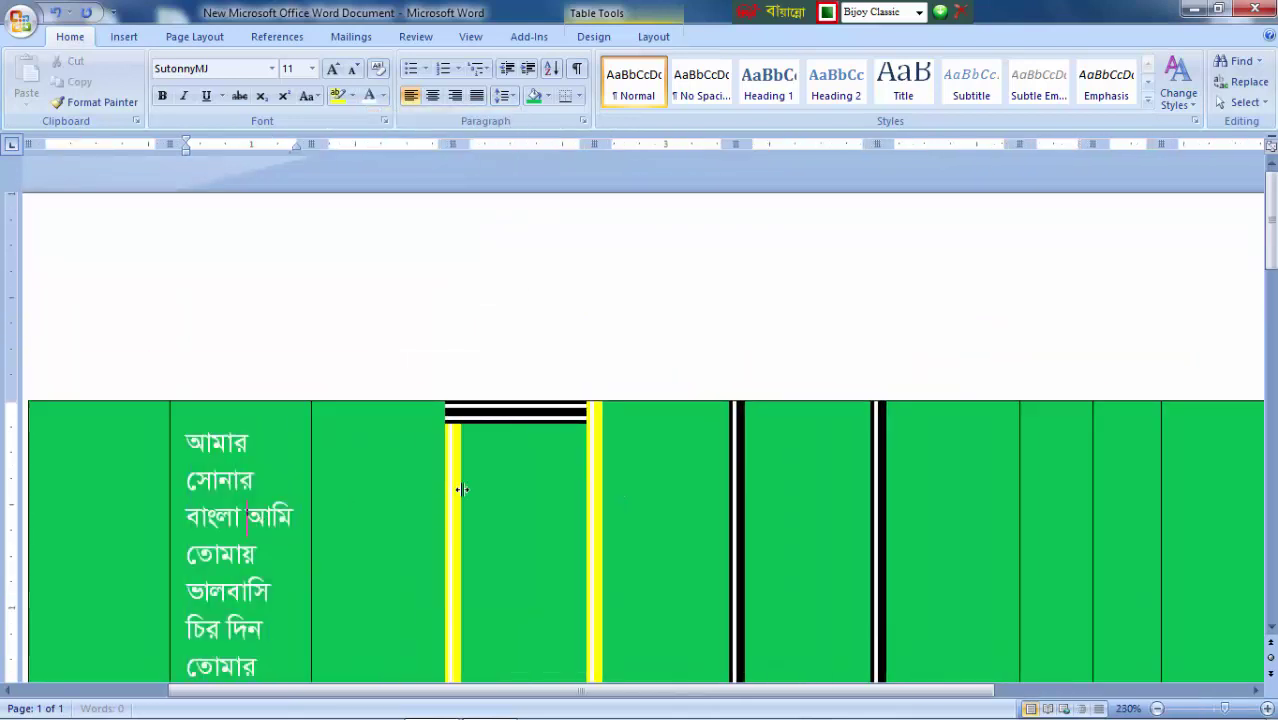
ctrl+scroll(456, 485, down, 6)
ctrl+scroll(508, 480, down, 5)
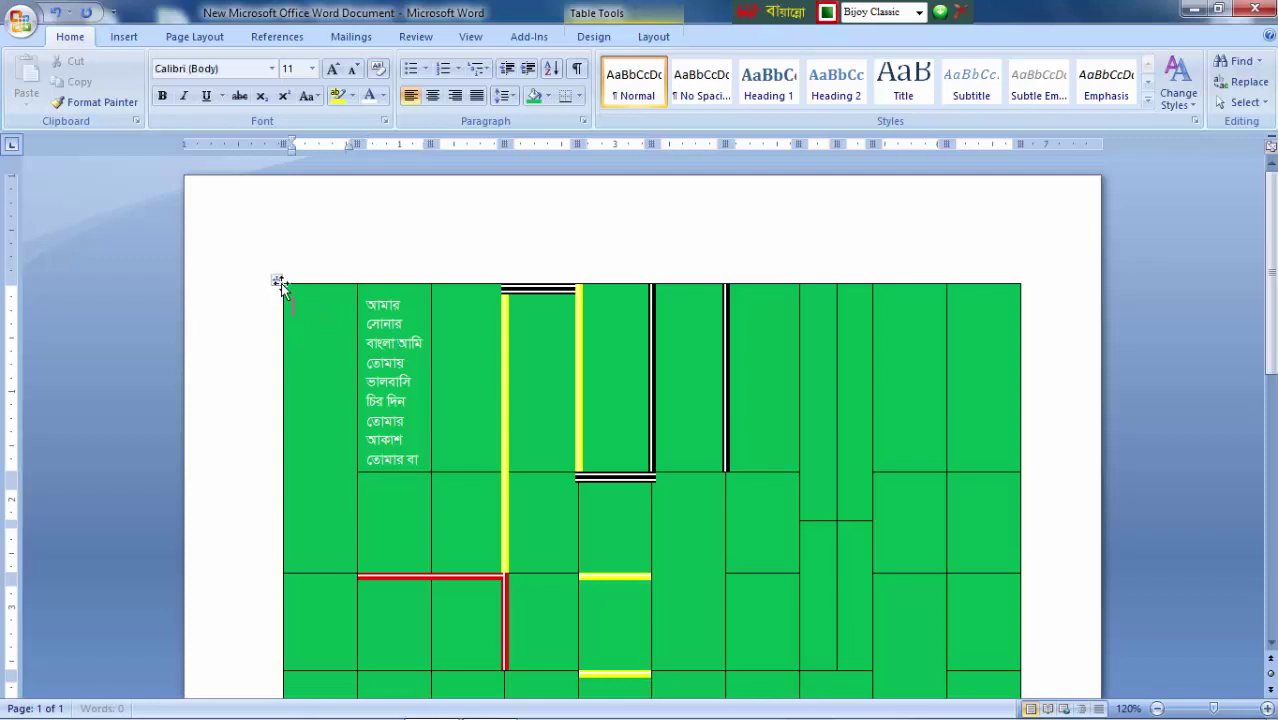
click(278, 280)
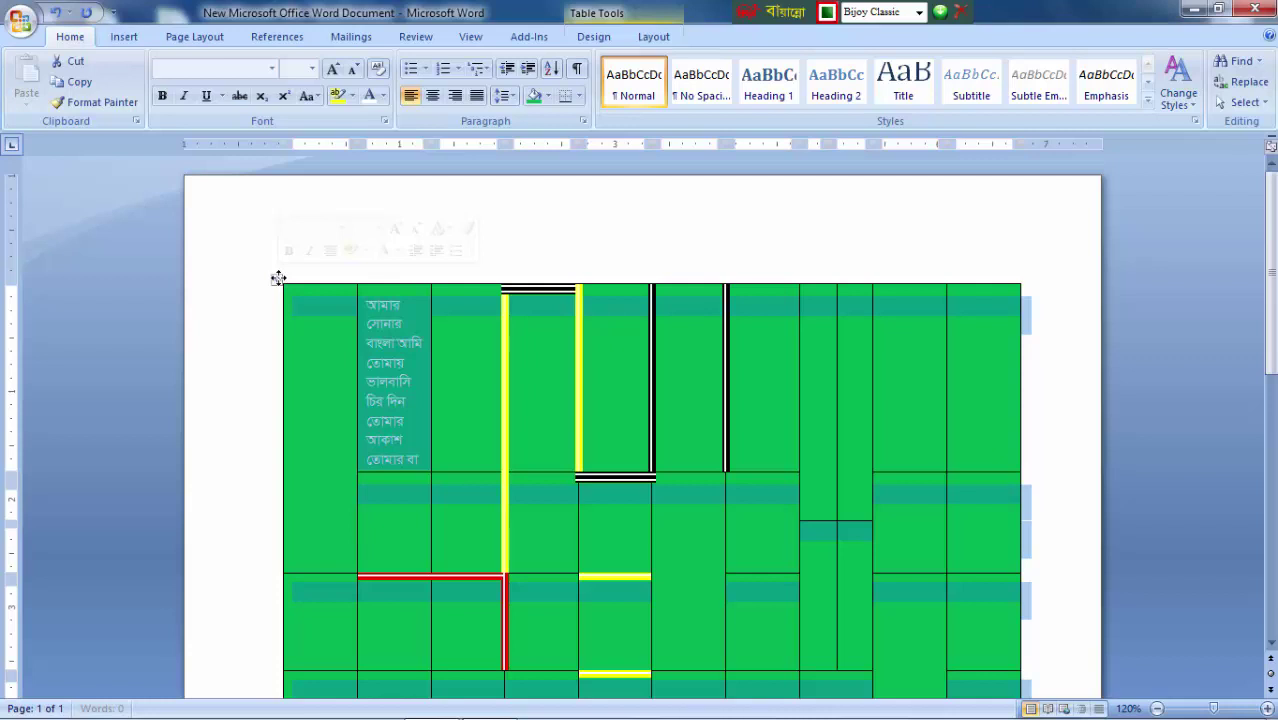
Step: Delete the green table and turn on Draw Table from Insert > Table
key(BackSpace)
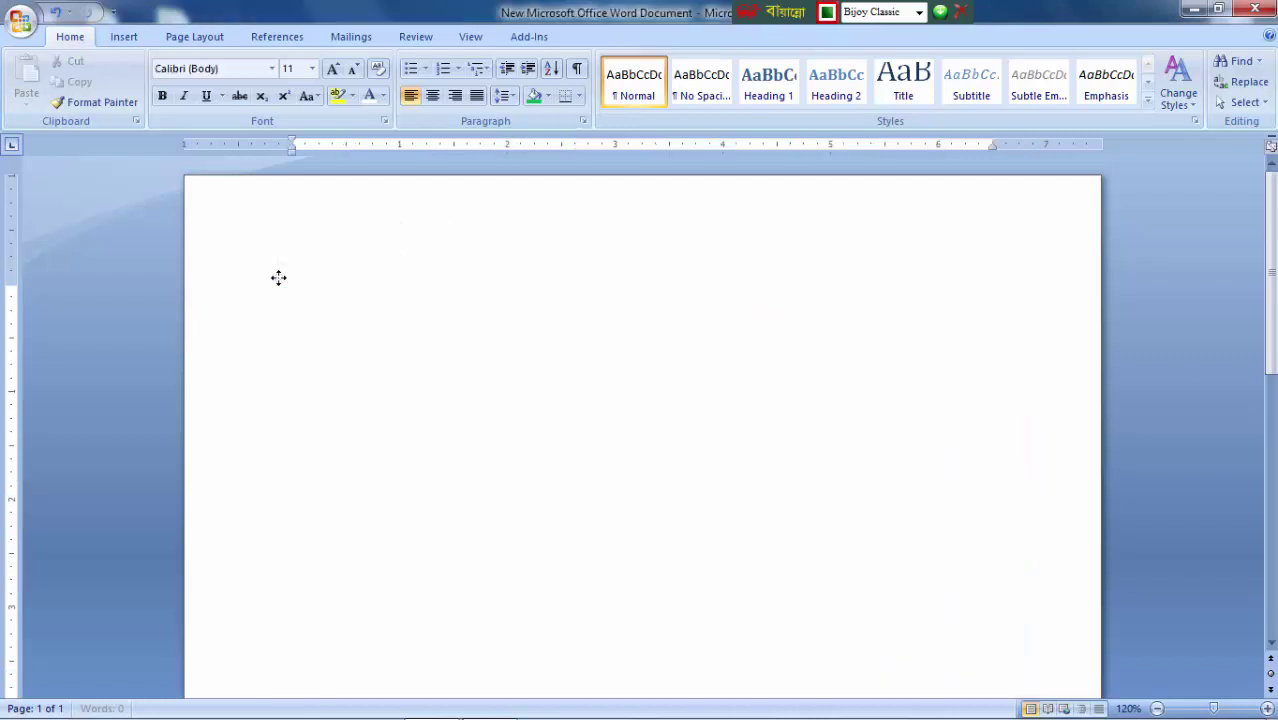
click(117, 35)
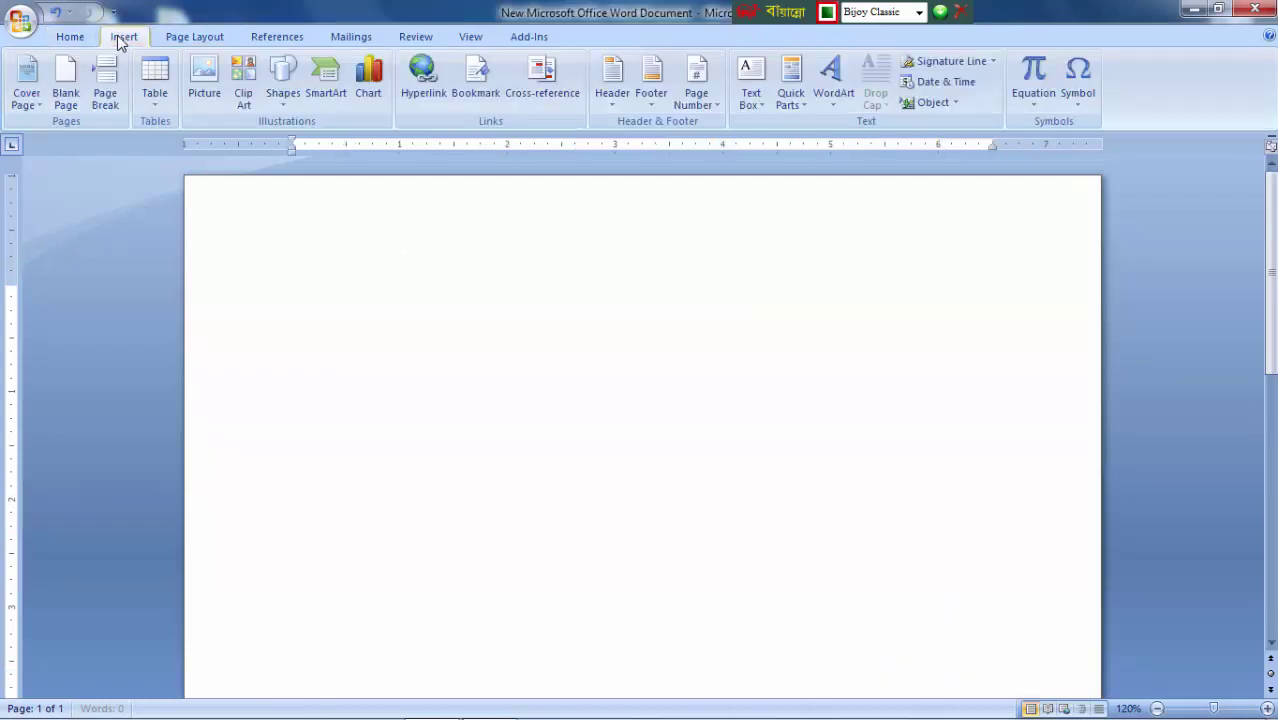
click(153, 108)
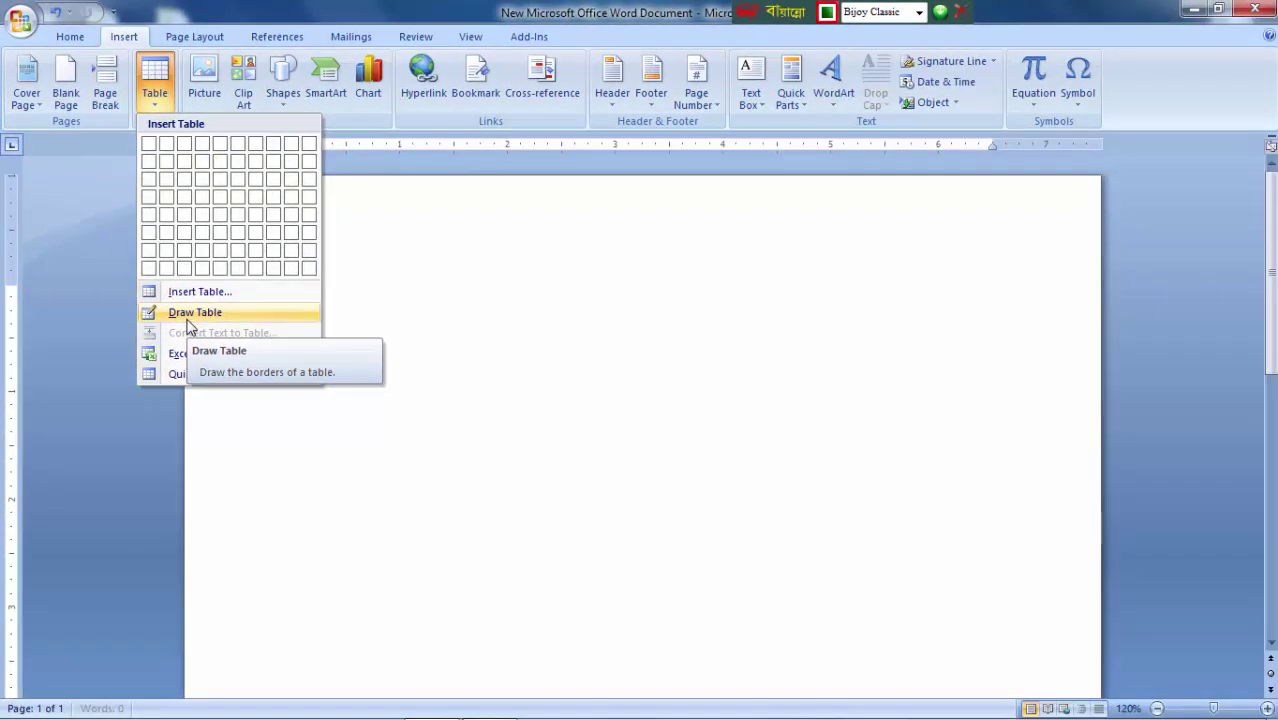
click(195, 313)
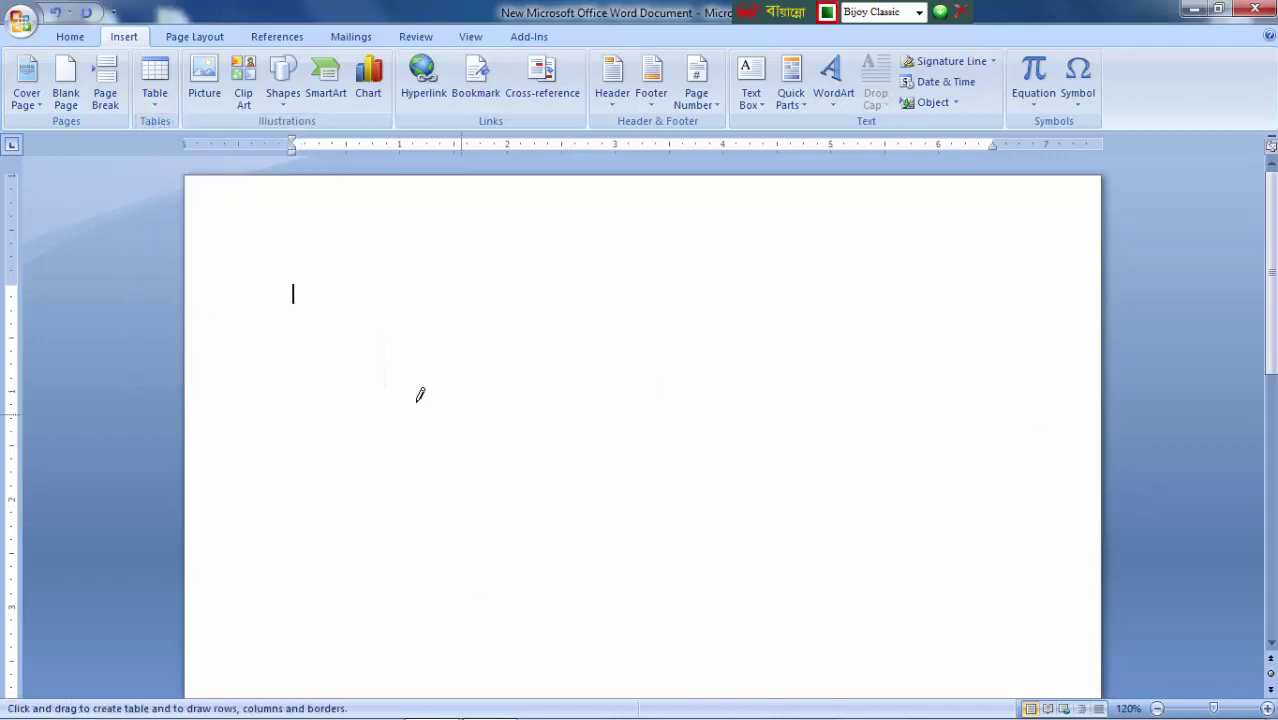
Step: Drag out a new table outline and set the pen to a ½ pt single black line
mouse_move(271, 261)
mouse_down()
mouse_move(728, 631)
mouse_move(1025, 585)
mouse_up()
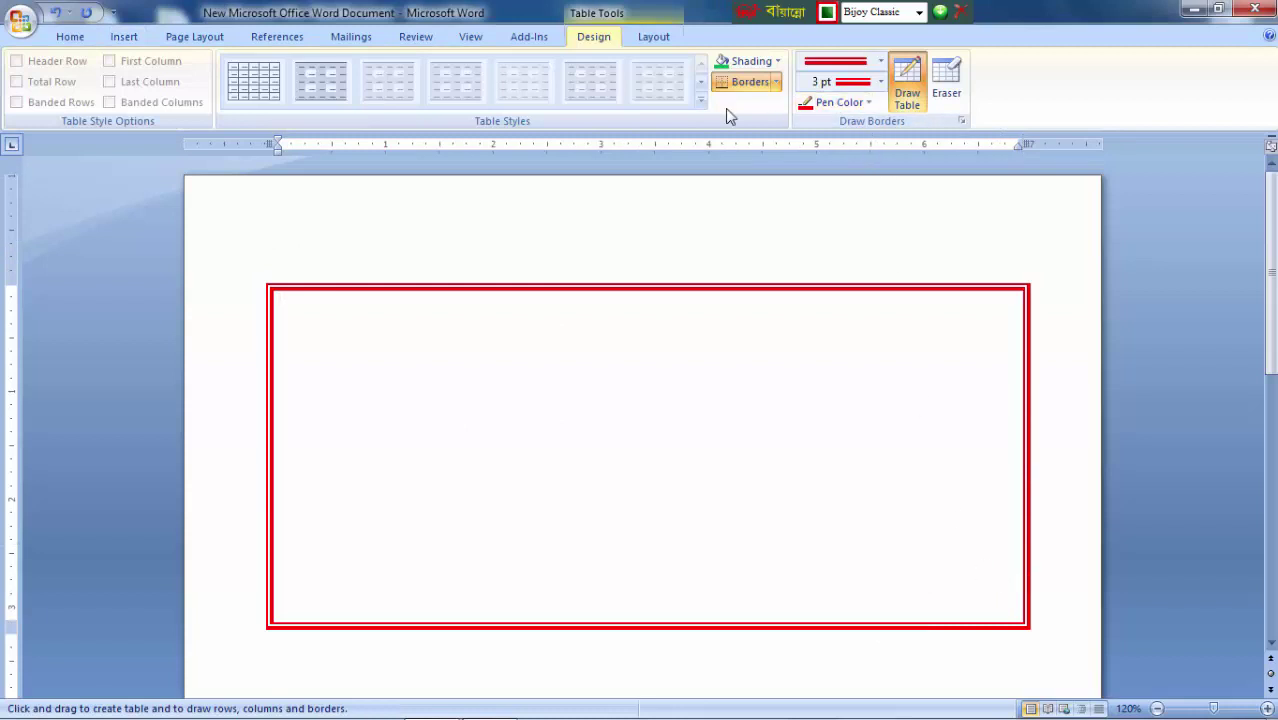
click(879, 61)
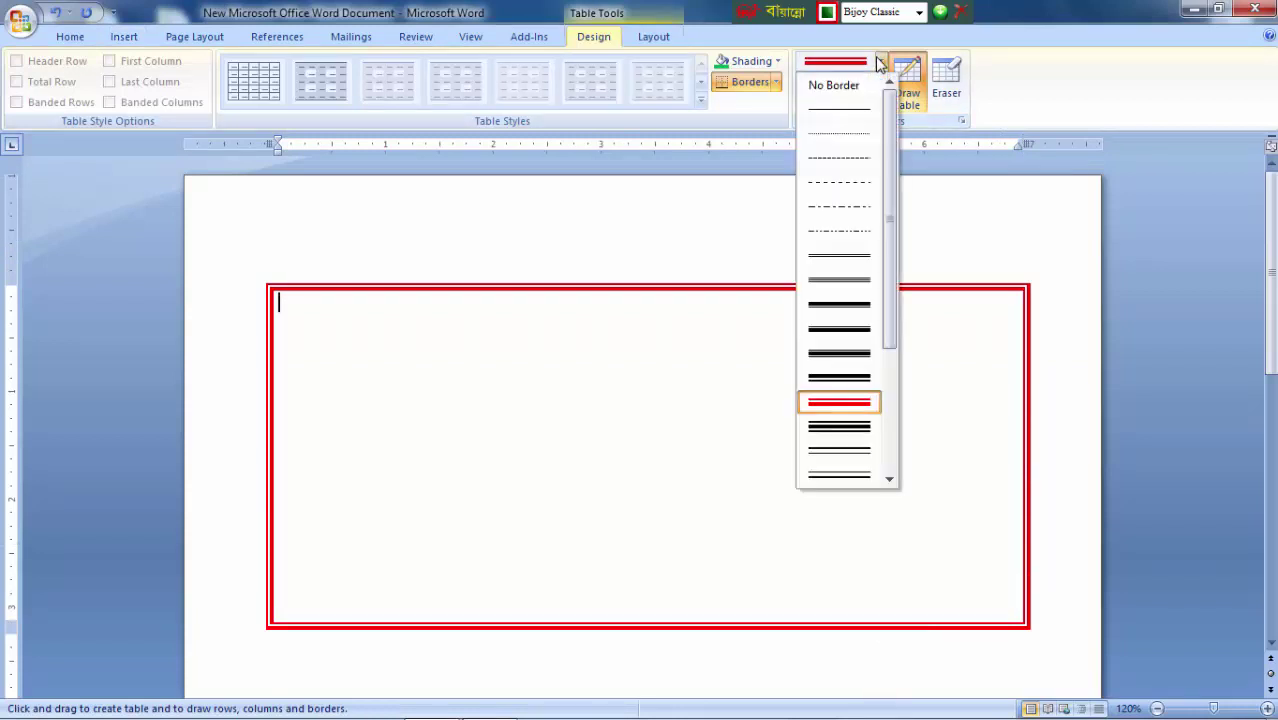
click(857, 112)
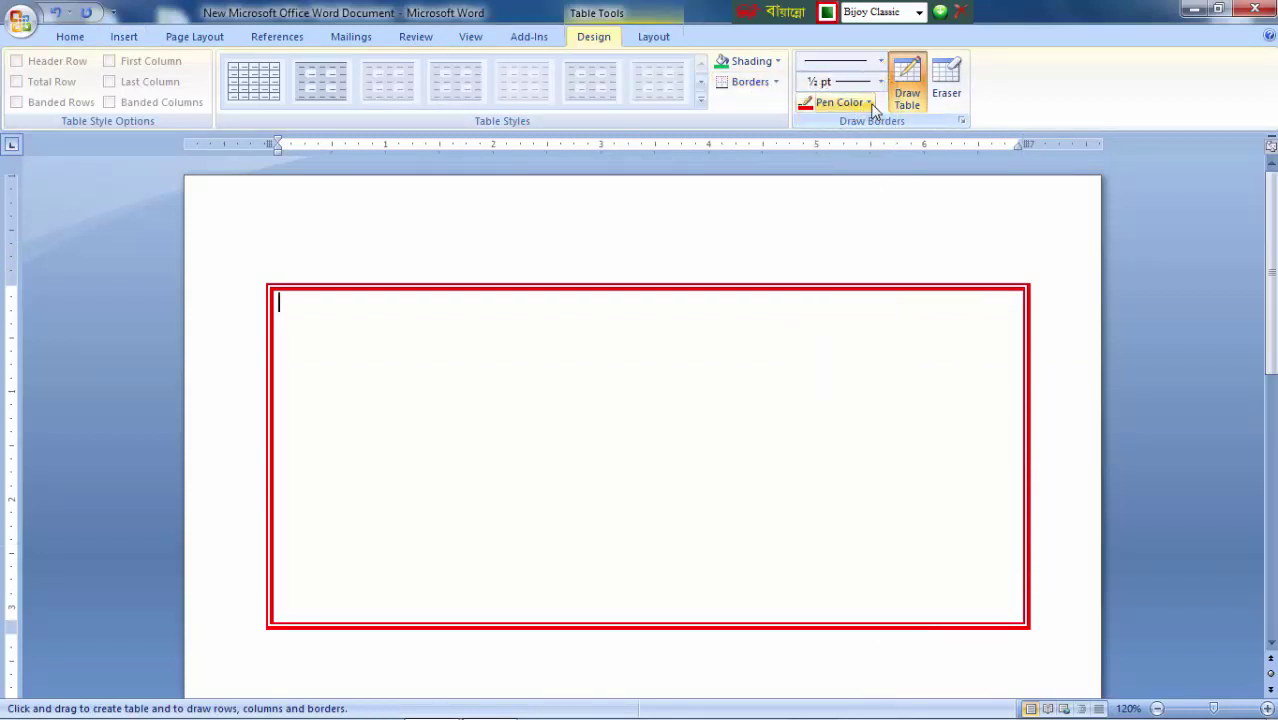
click(870, 103)
click(820, 163)
scroll(374, 436, down, 6)
scroll(322, 285, down, 4)
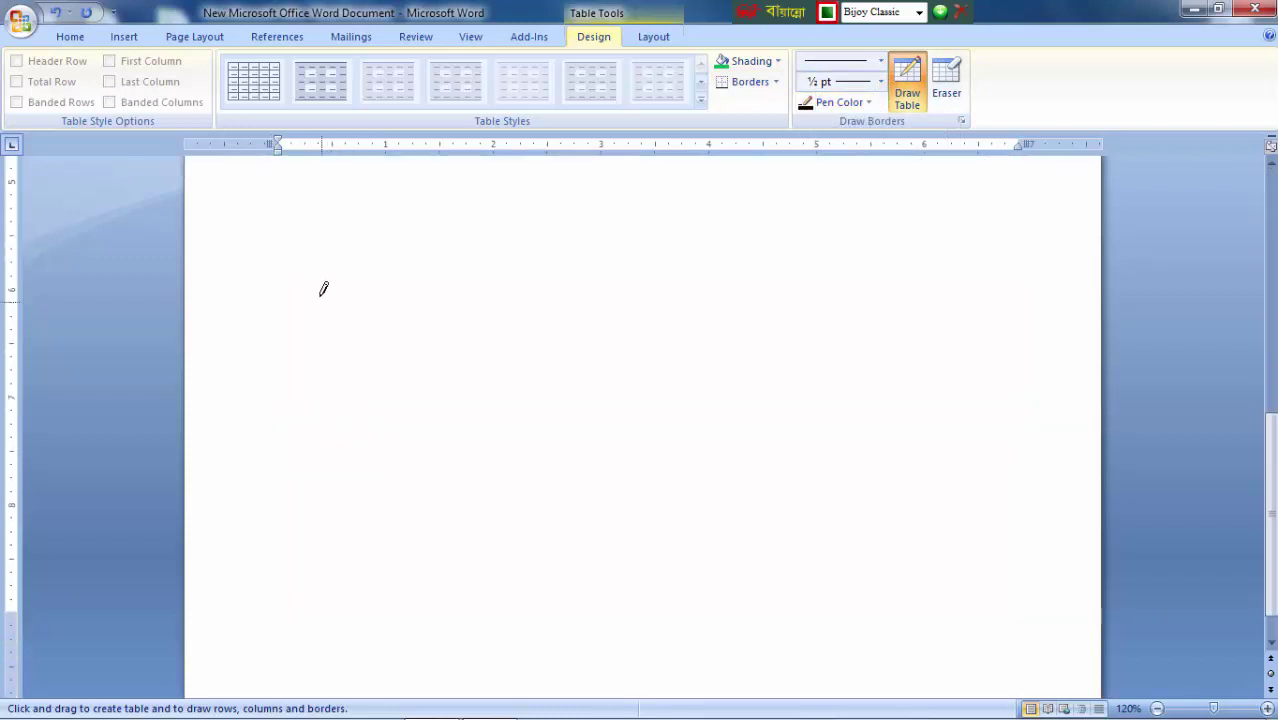
drag(320, 297, 978, 582)
scroll(950, 545, down, 3)
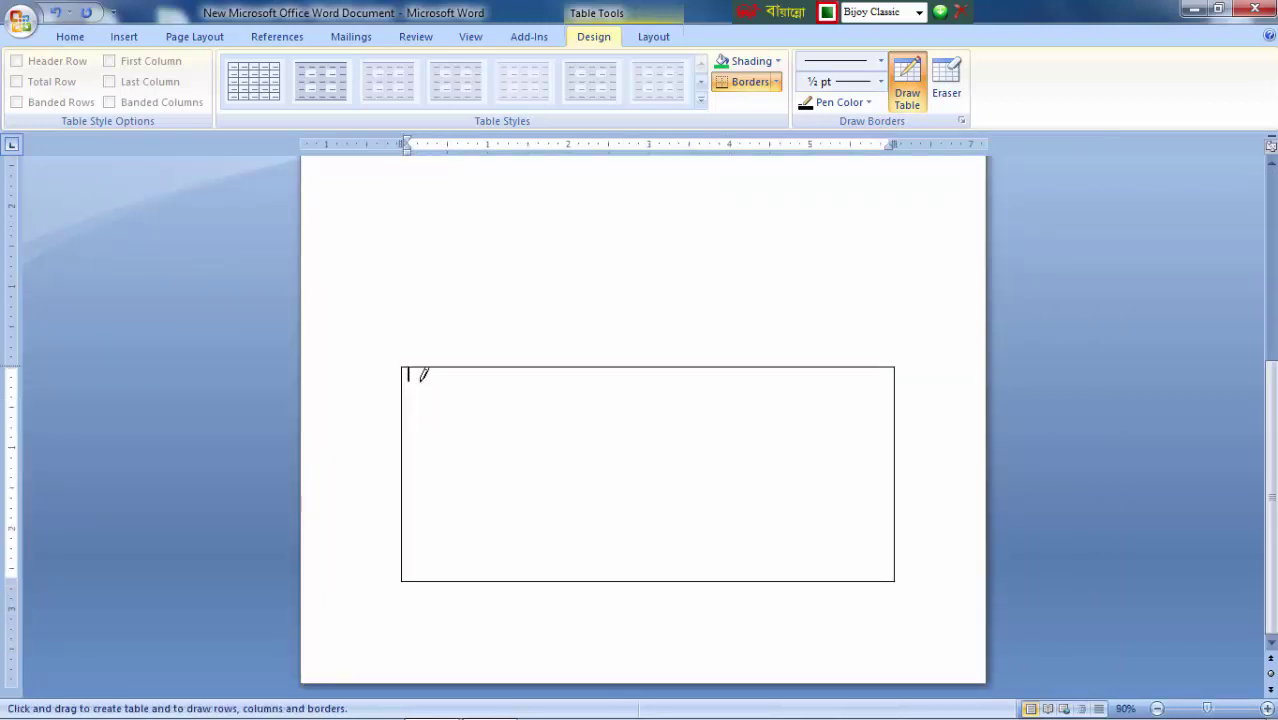
scroll(628, 462, up, 4)
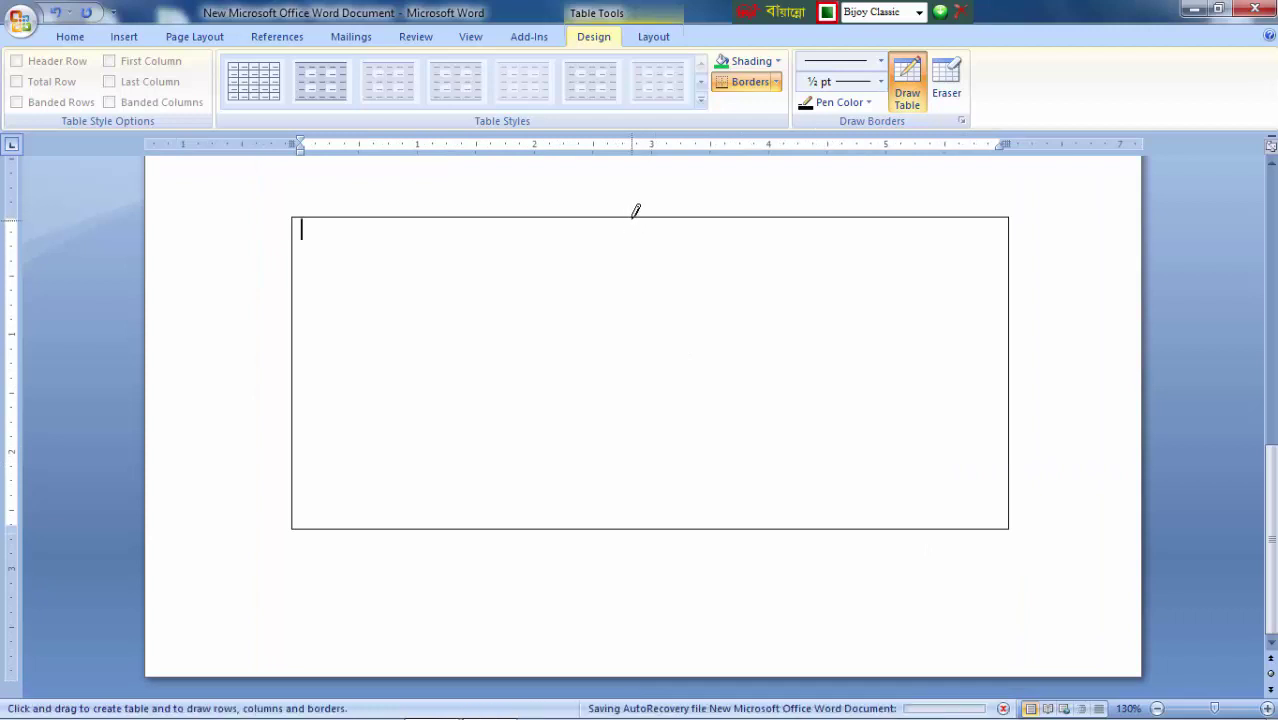
Step: Draw row and column lines to split the table into irregular cells
mouse_move(293, 337)
mouse_down()
mouse_move(1060, 291)
mouse_move(1008, 339)
mouse_up()
drag(613, 213, 608, 525)
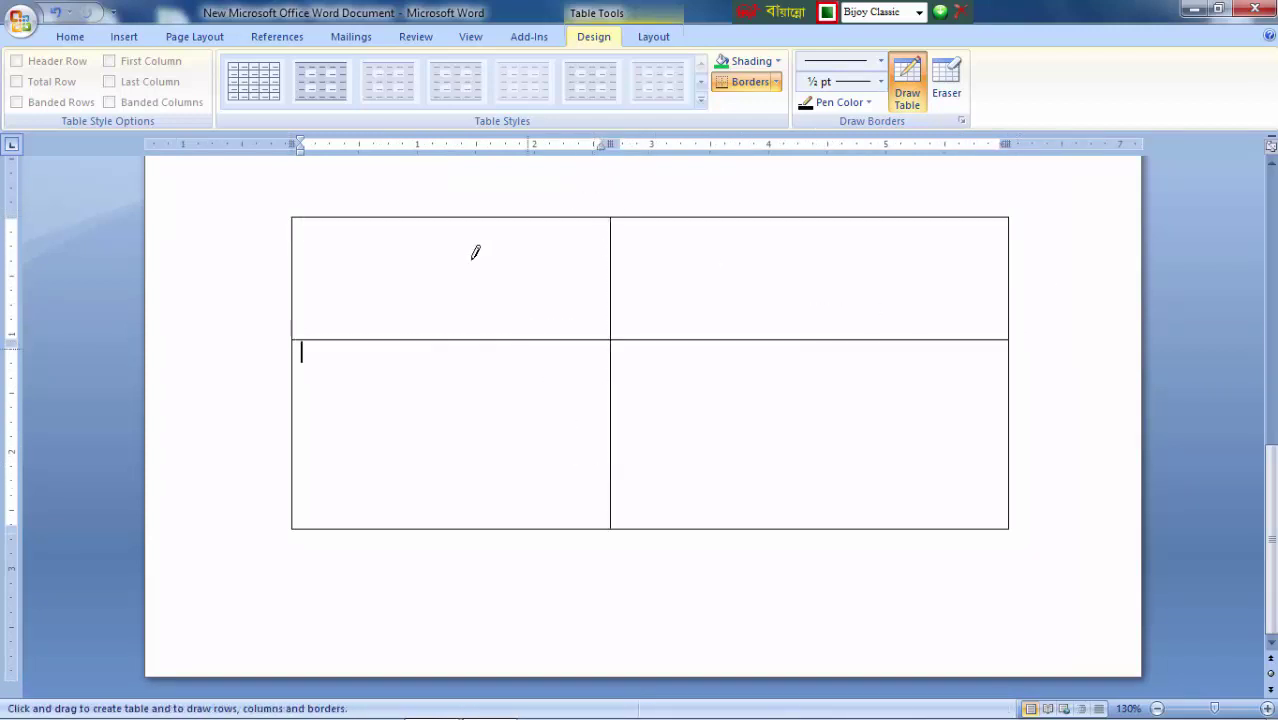
mouse_move(447, 253)
mouse_down()
mouse_move(600, 280)
mouse_move(1004, 300)
mouse_up()
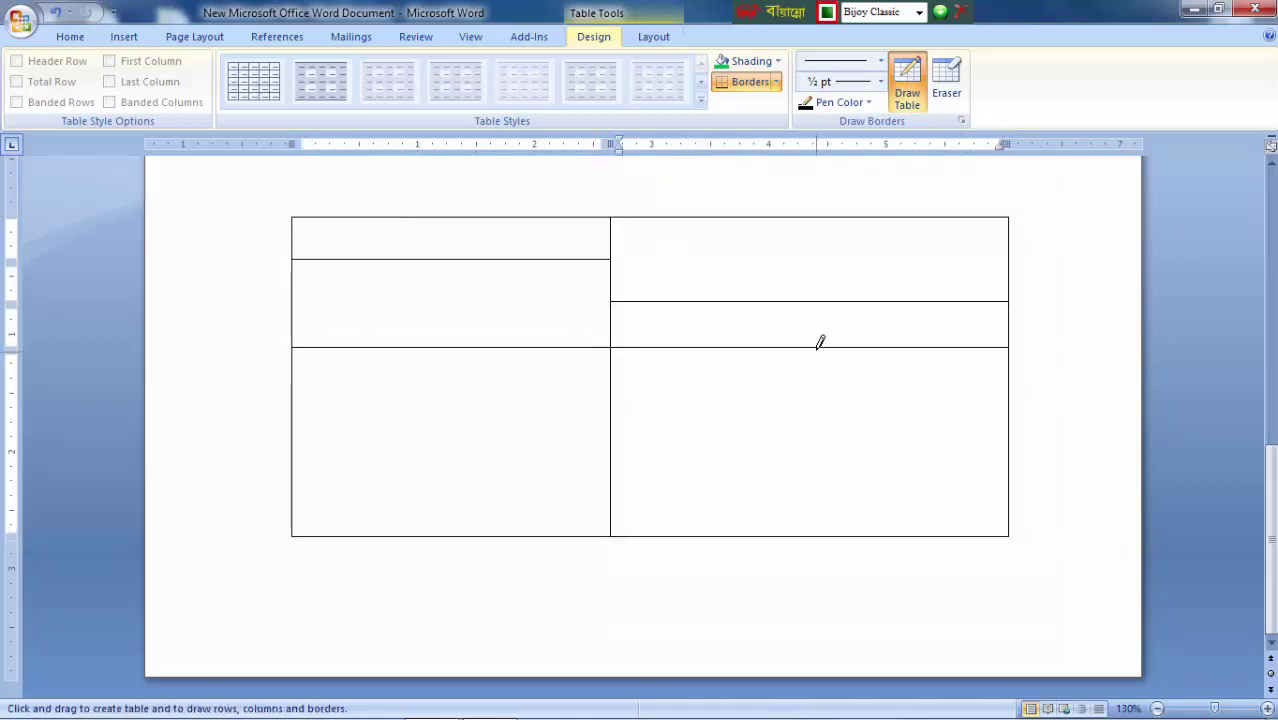
drag(820, 346, 817, 536)
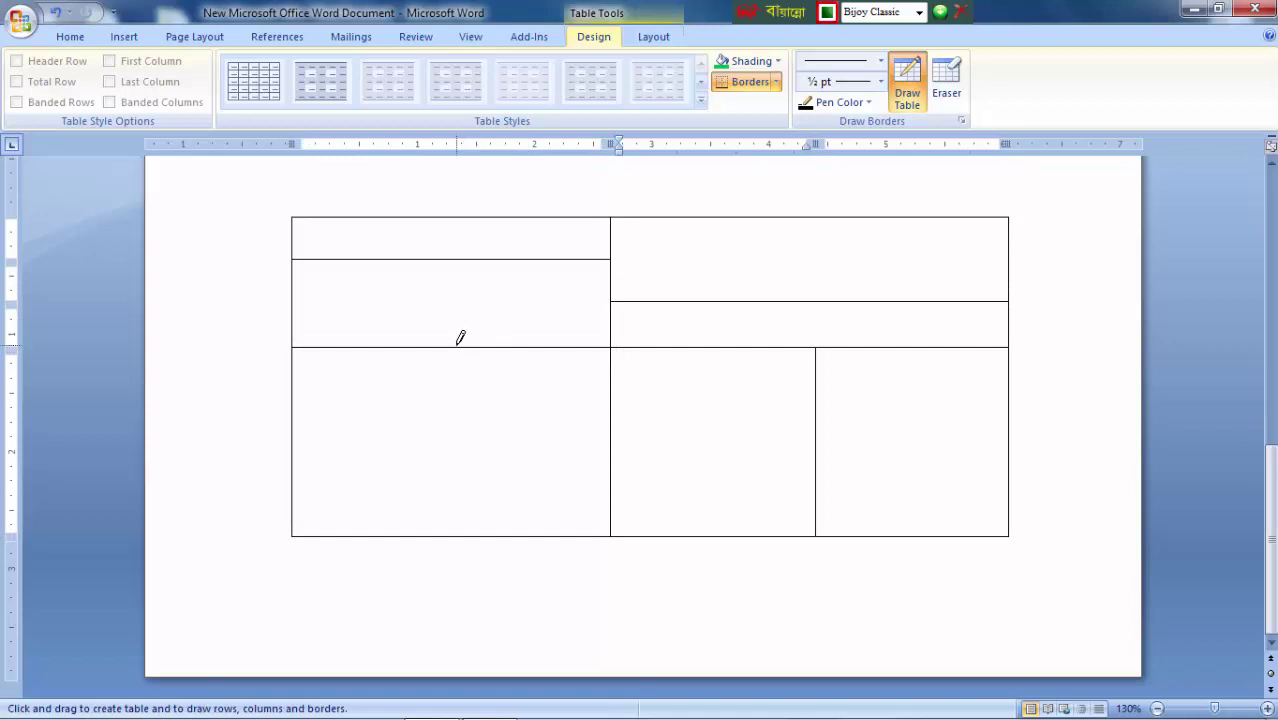
drag(459, 334, 460, 533)
drag(620, 224, 1029, 235)
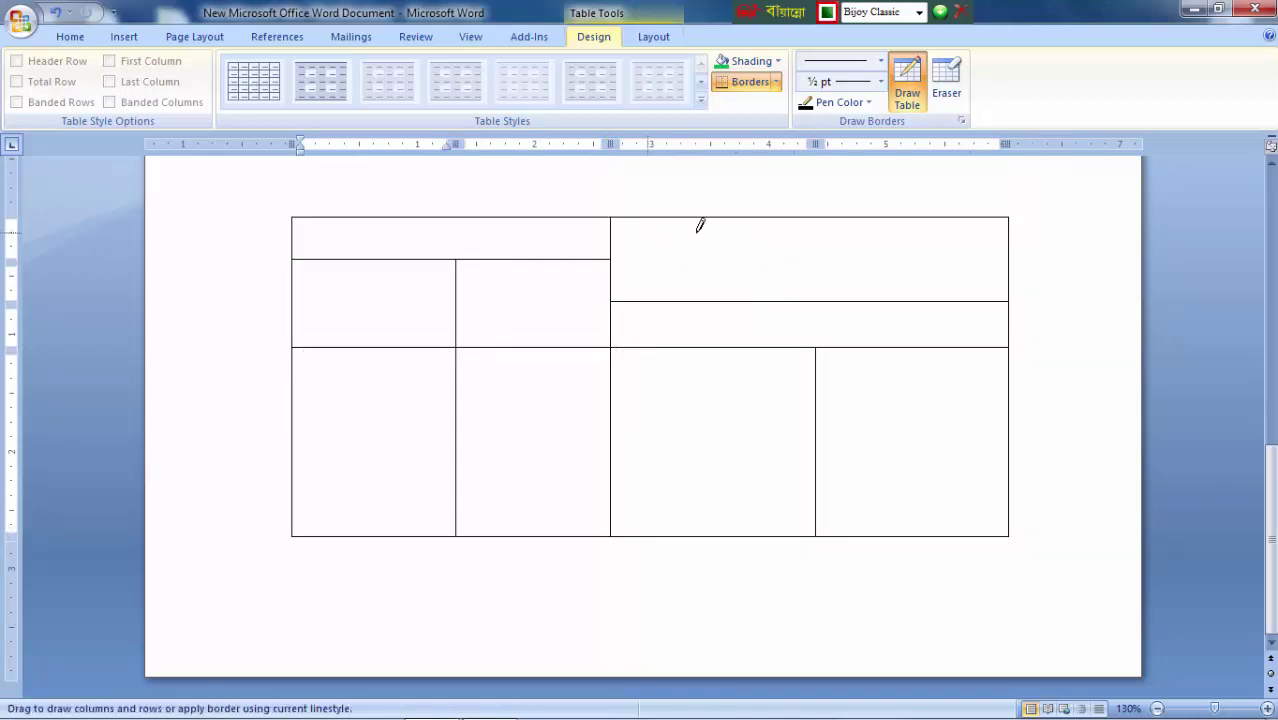
drag(809, 256, 808, 362)
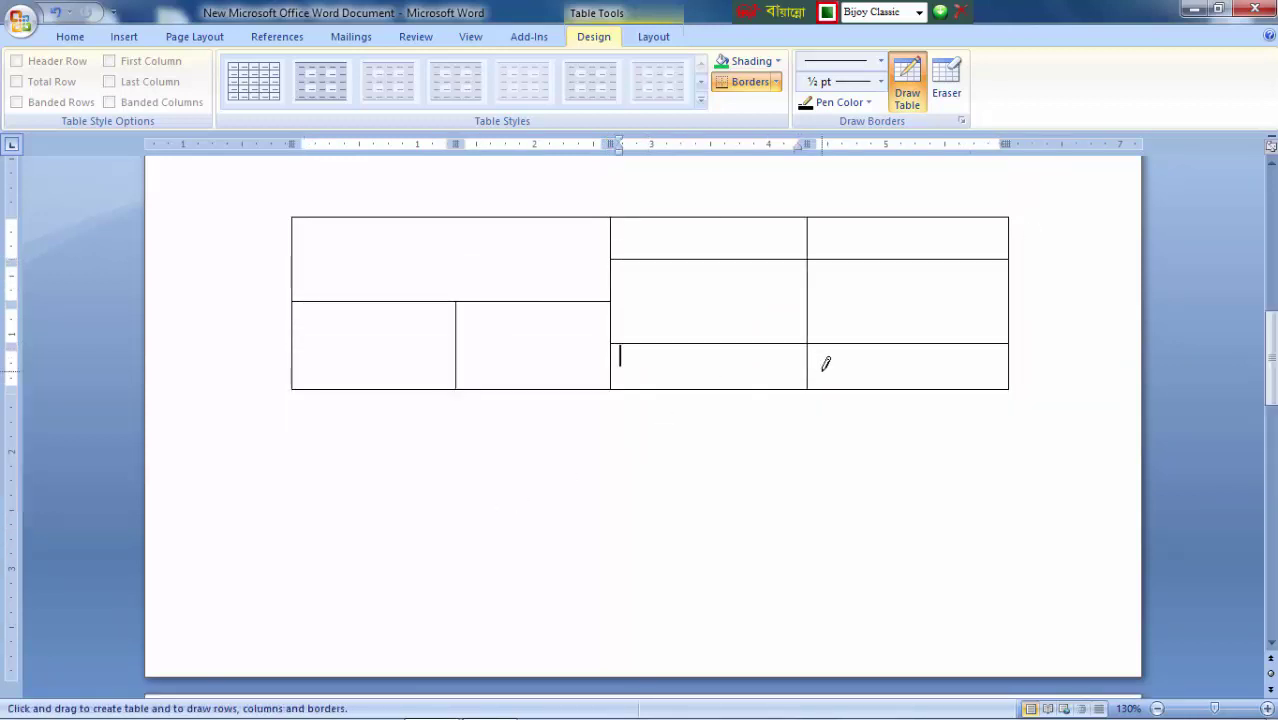
drag(387, 210, 387, 385)
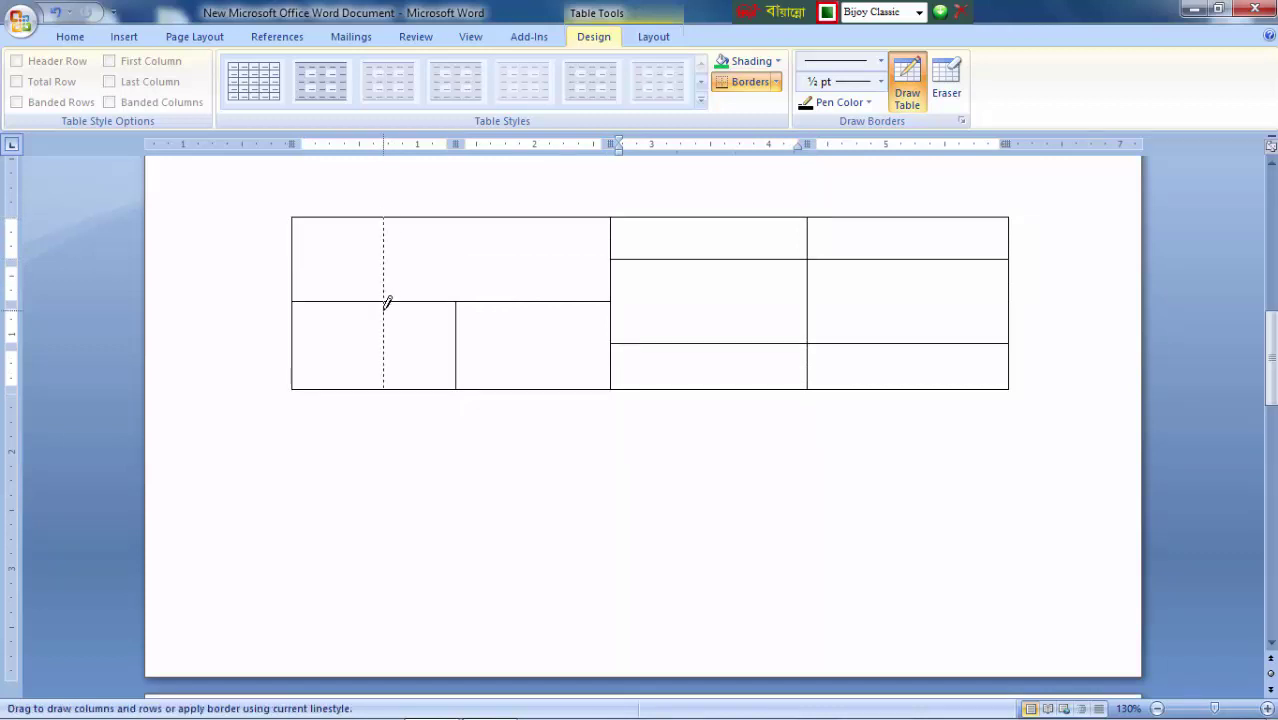
Step: Erase two bottom-left borders to merge those cells
click(946, 100)
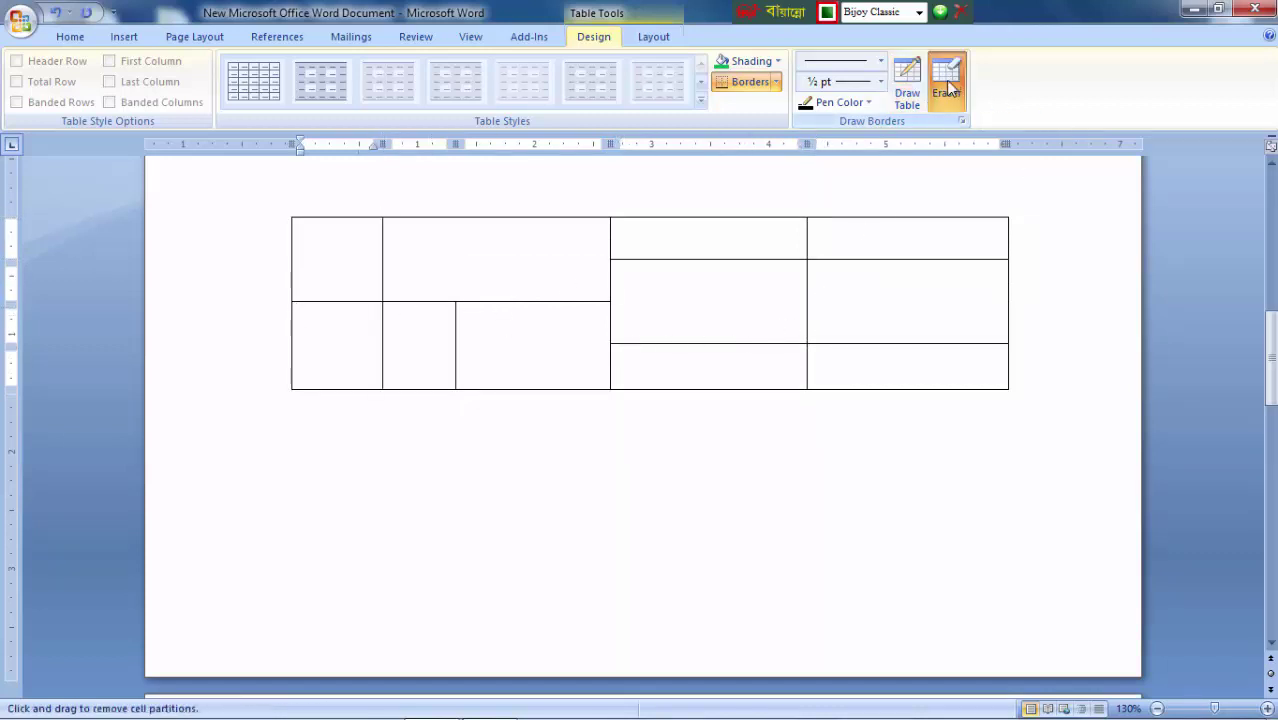
click(382, 330)
click(455, 335)
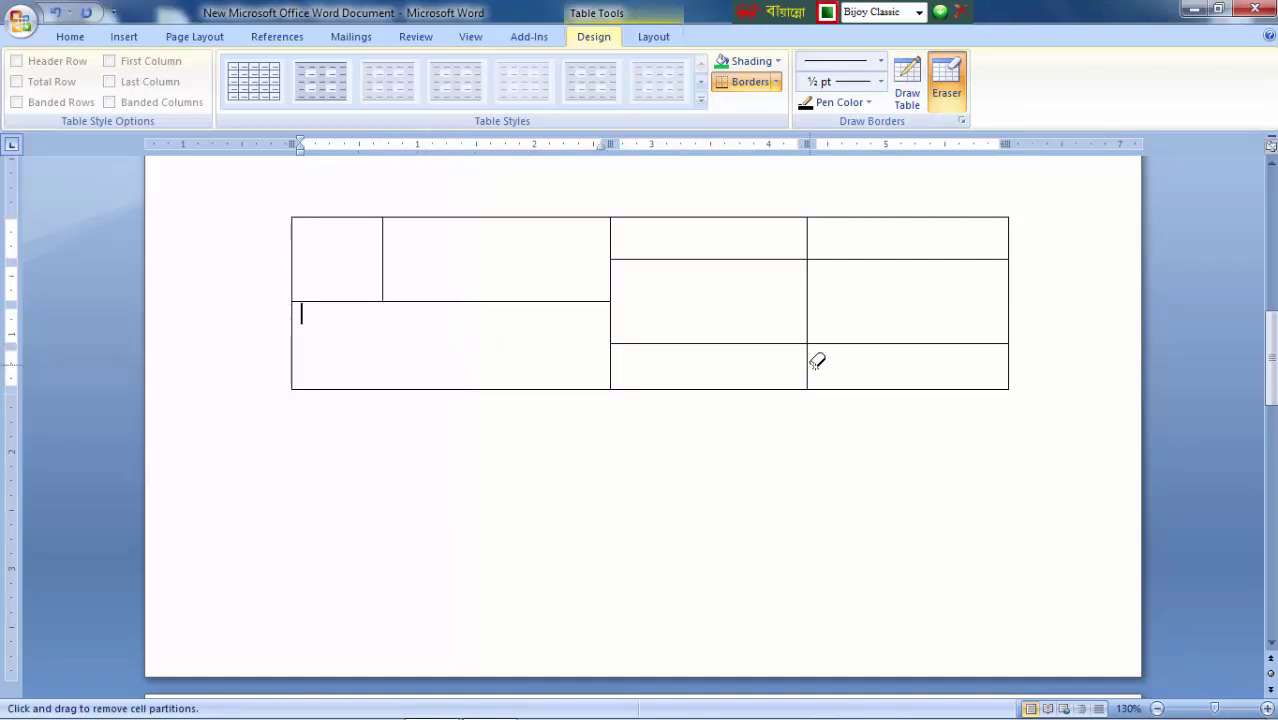
scroll(817, 362, up, 3)
double_click(736, 470)
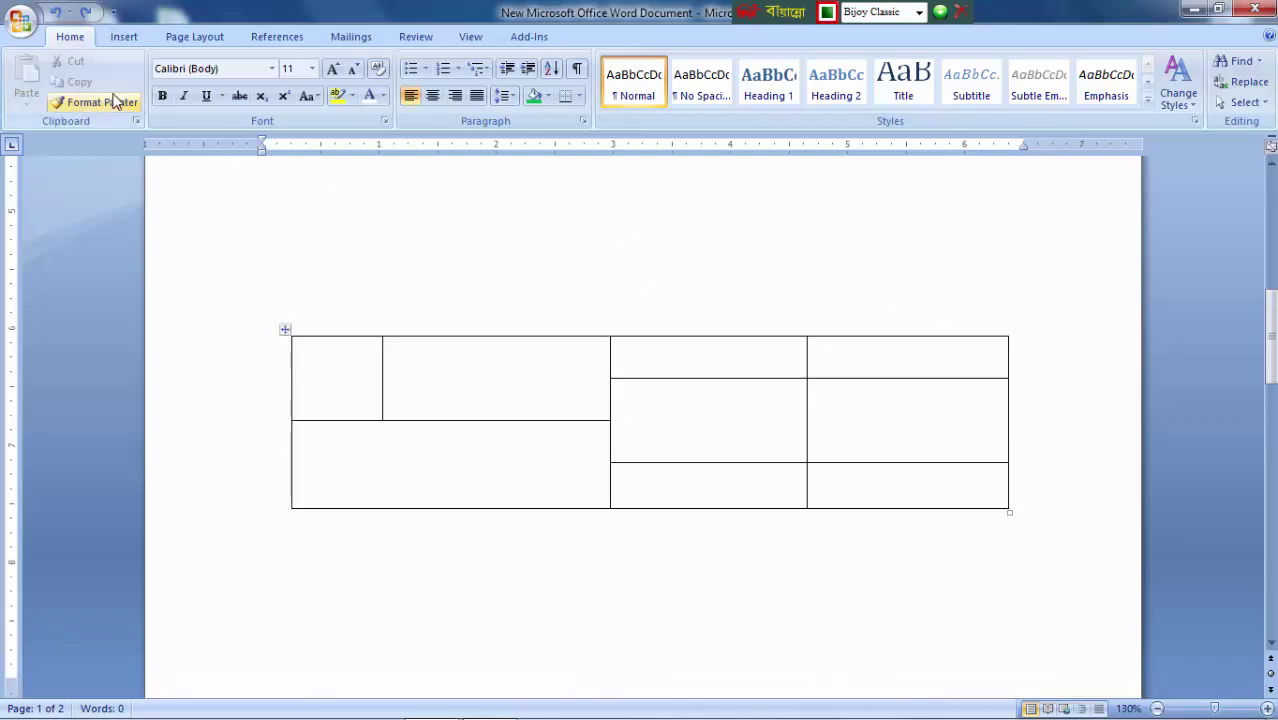
Step: Try the dark shaded, light blue and plain black-lined table styles on the table
click(550, 485)
click(480, 362)
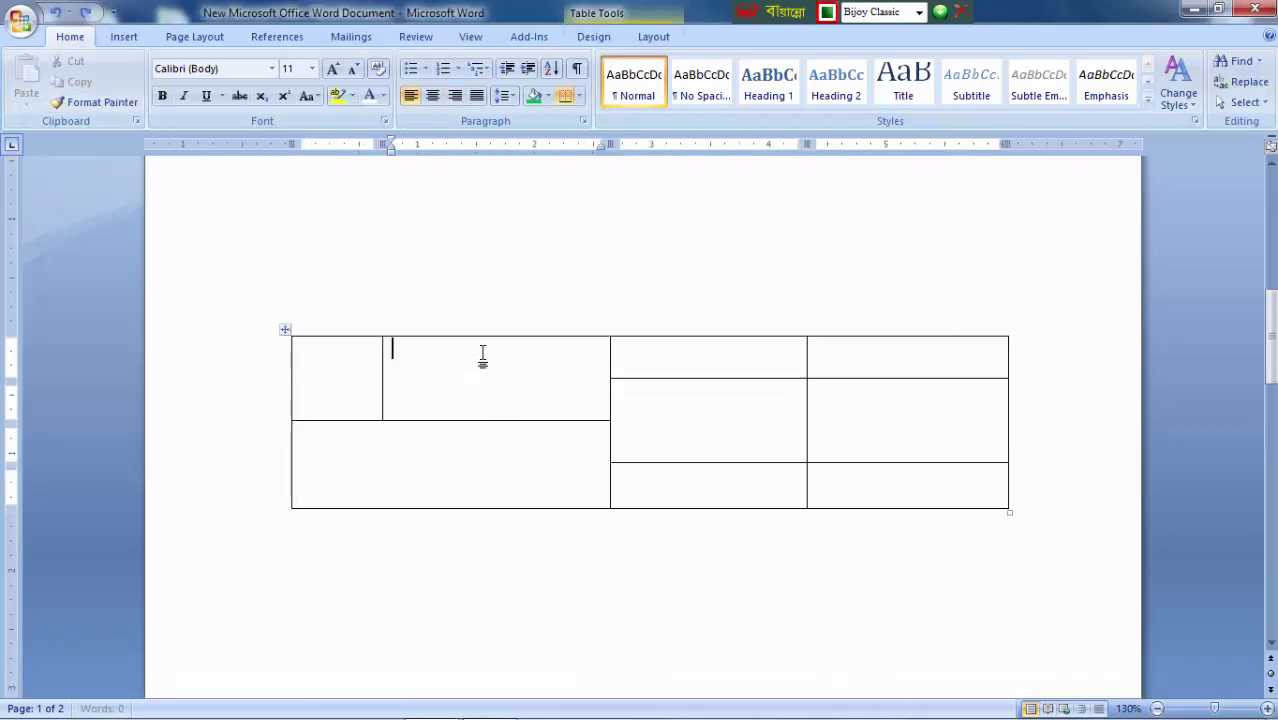
click(586, 36)
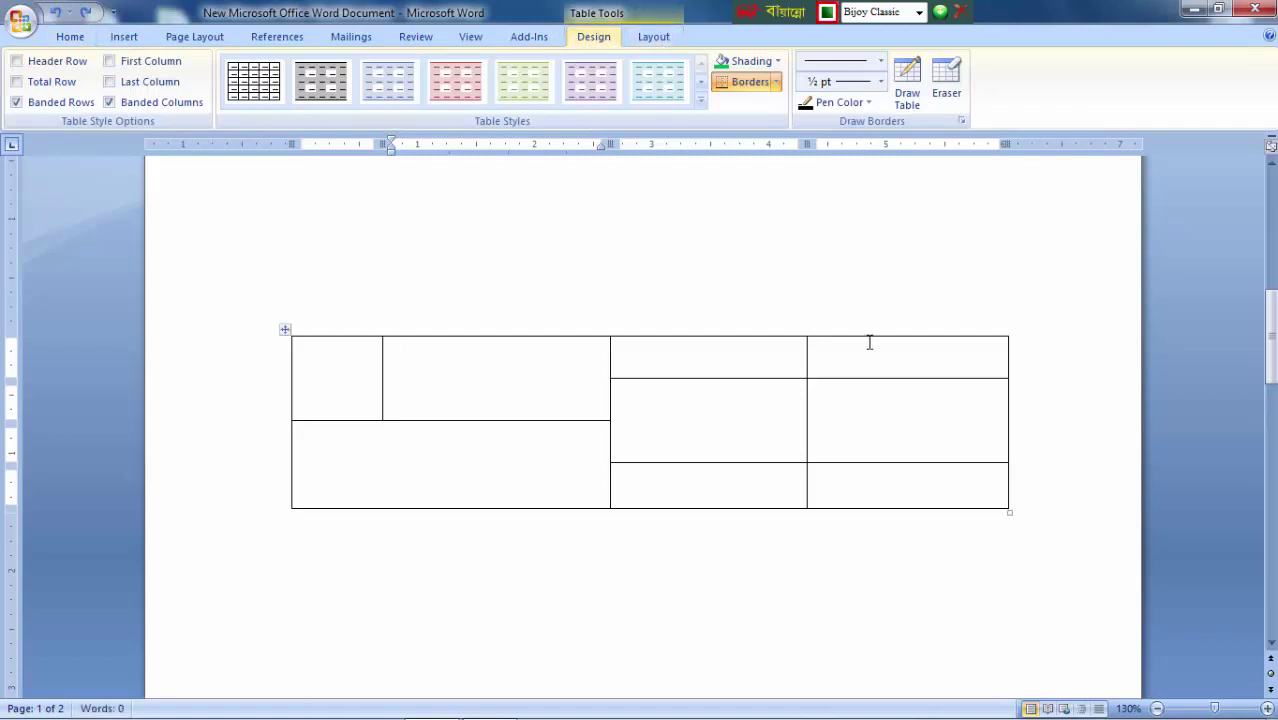
click(700, 101)
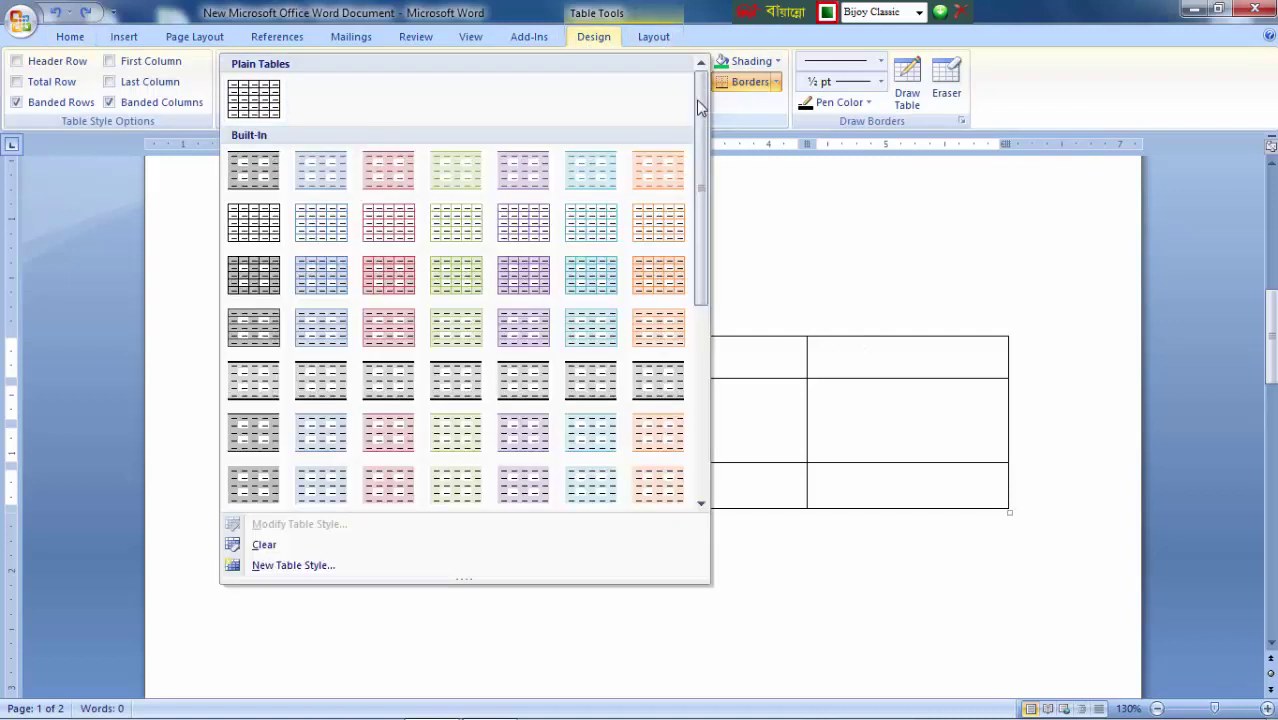
click(253, 282)
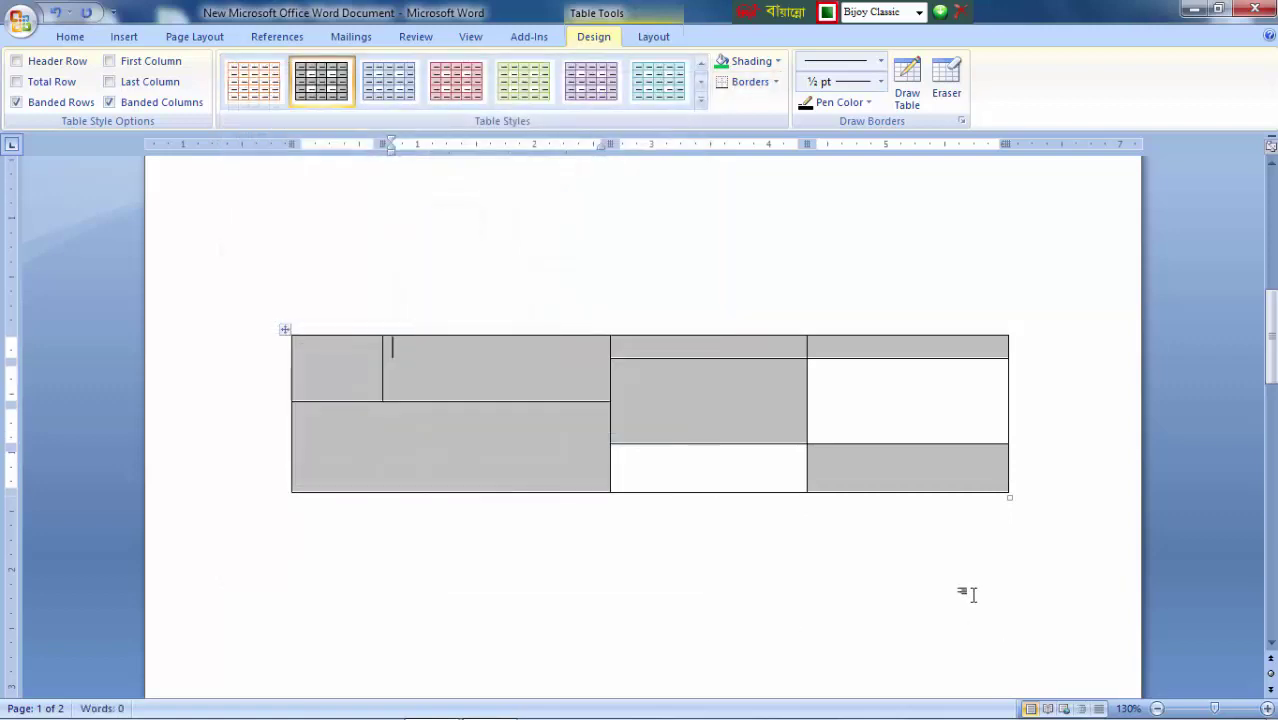
click(700, 101)
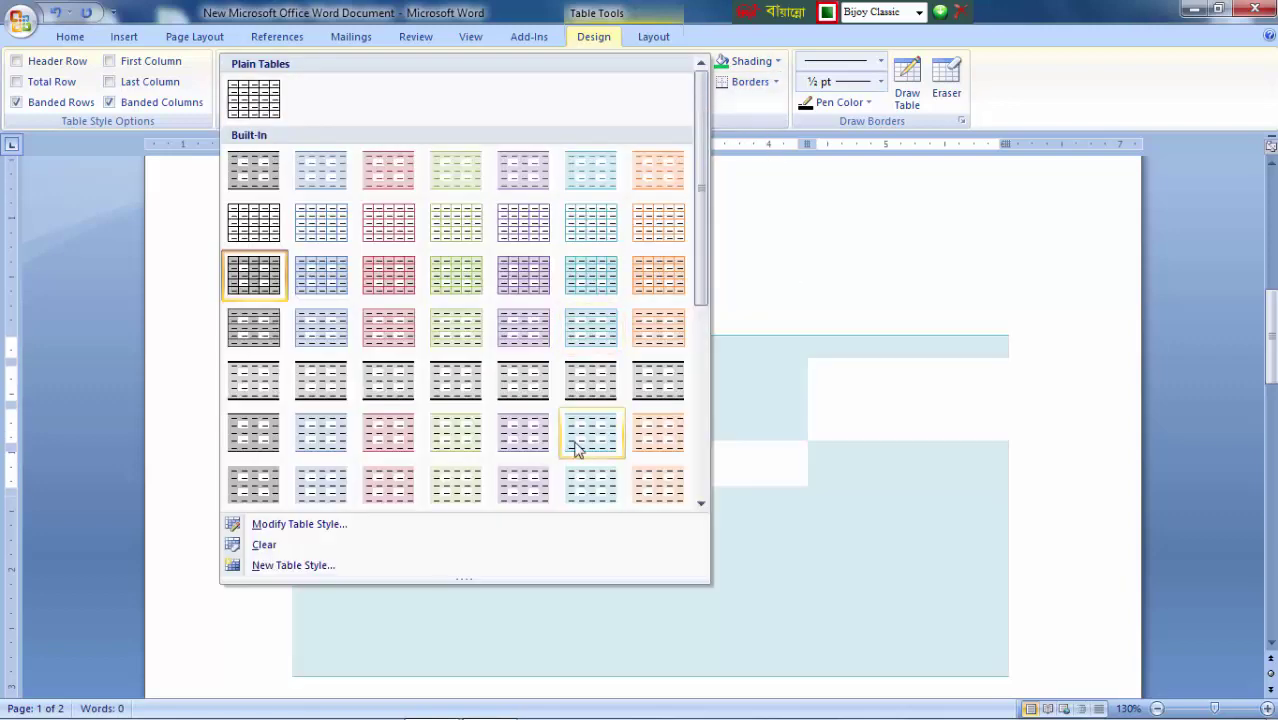
click(591, 432)
ctrl+scroll(818, 411, down, 4)
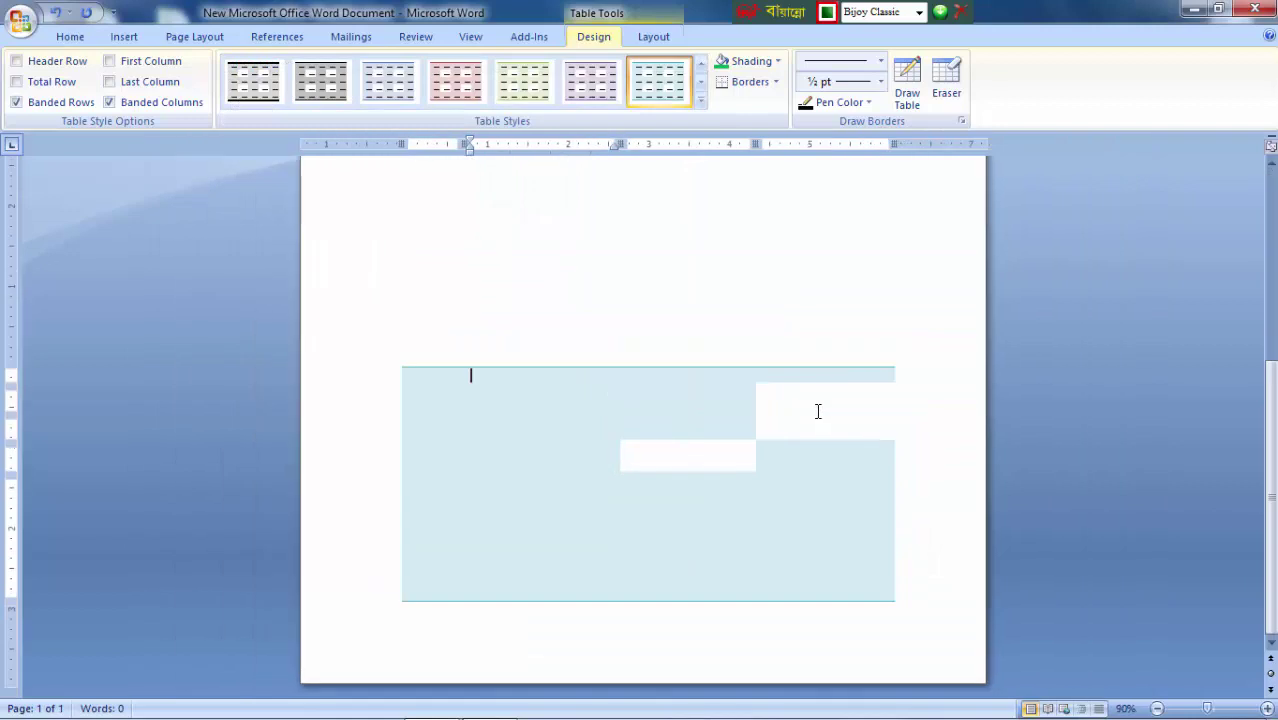
click(700, 101)
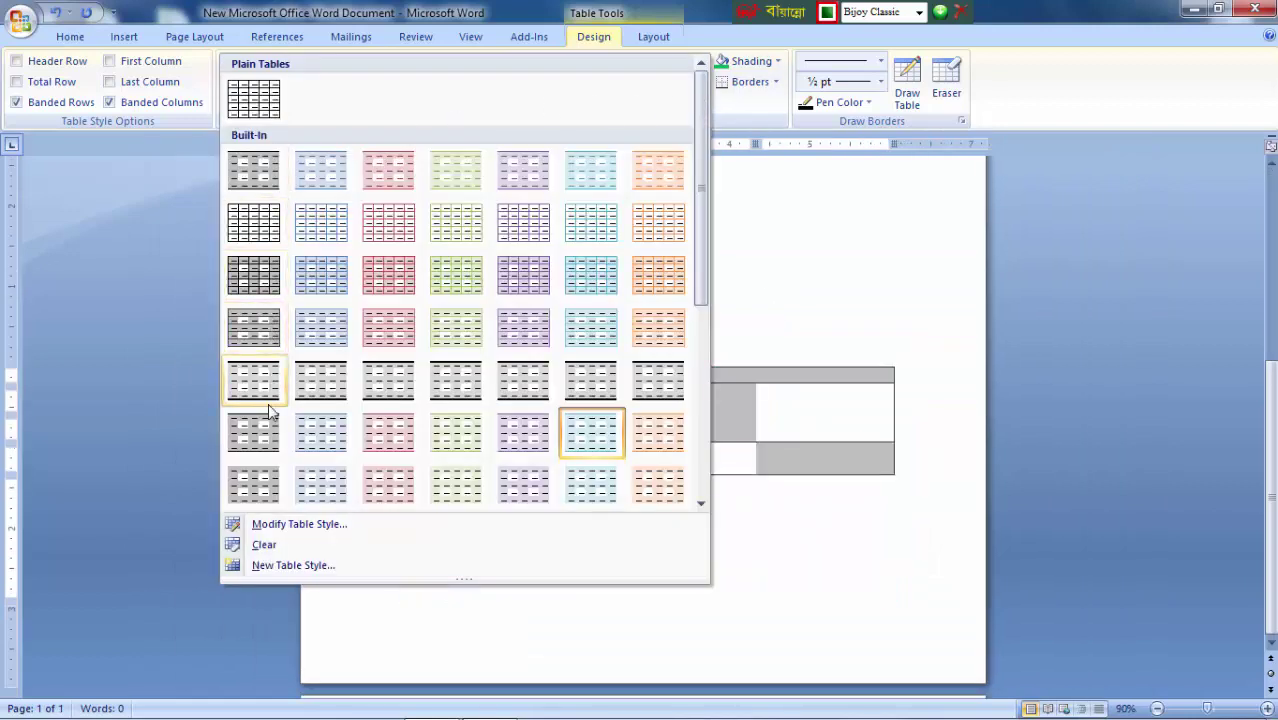
click(252, 377)
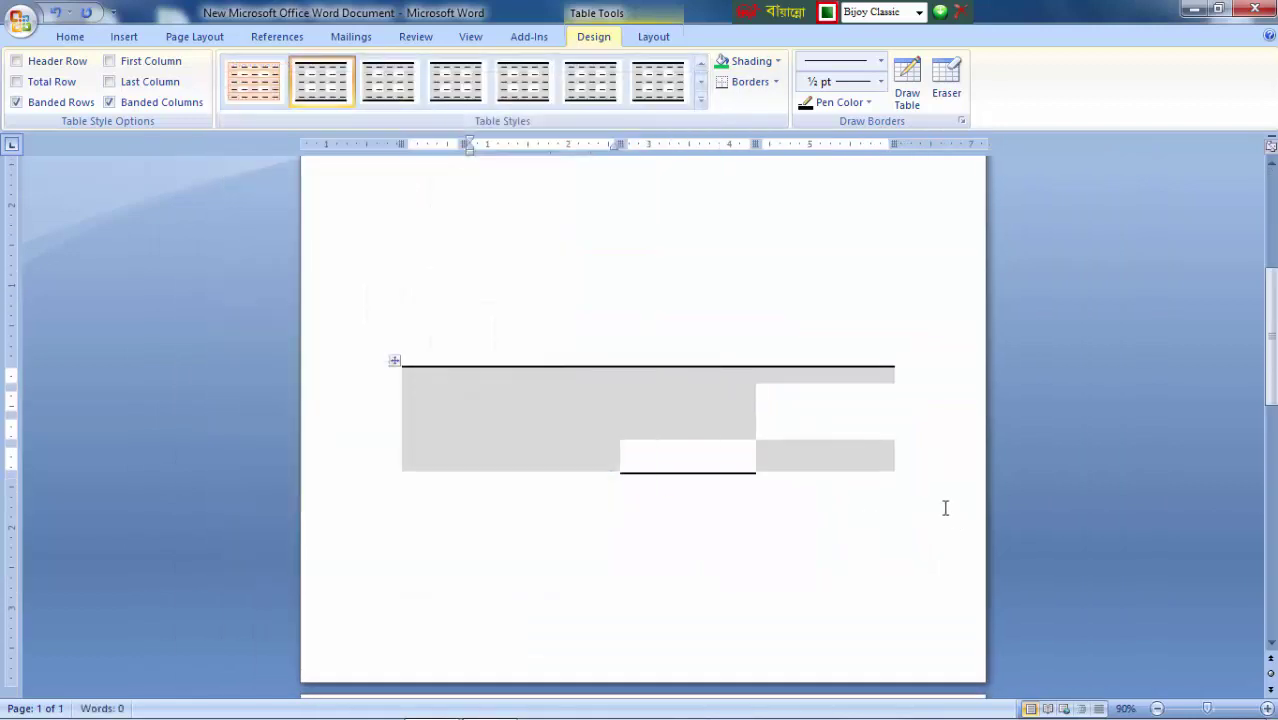
Step: Try more built-in table styles, ending with the light red style
click(700, 101)
click(260, 487)
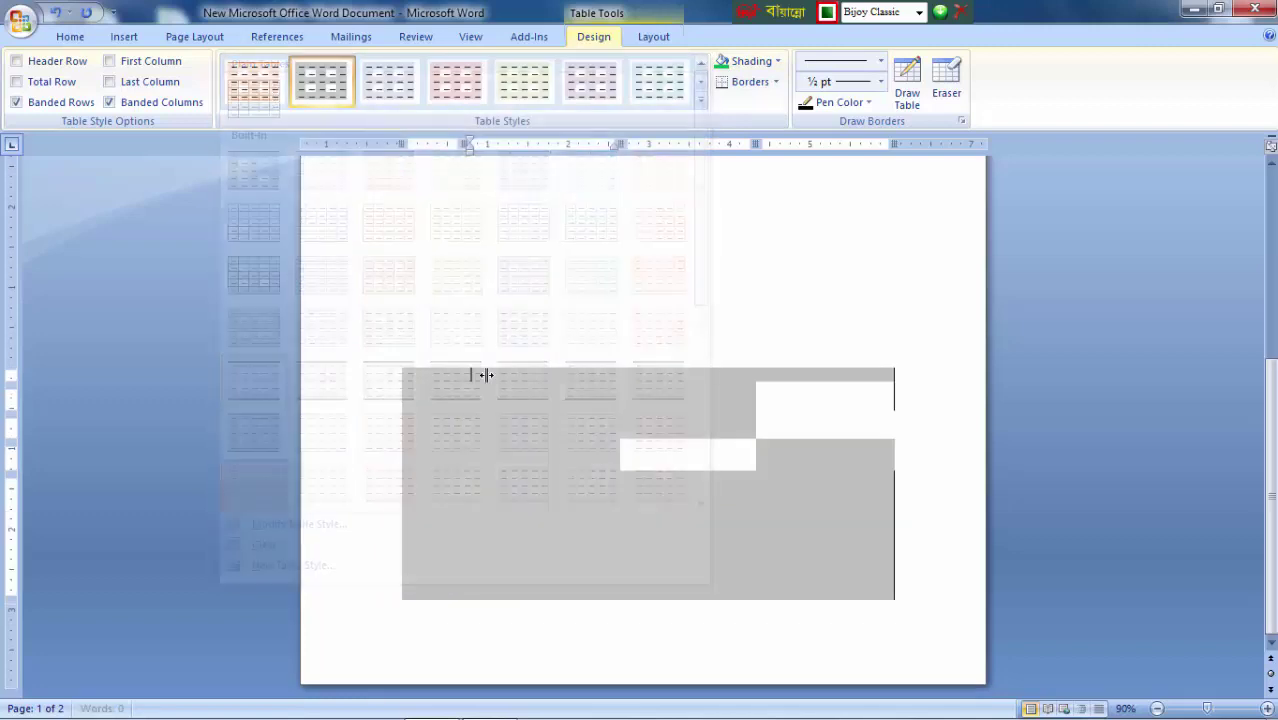
click(700, 101)
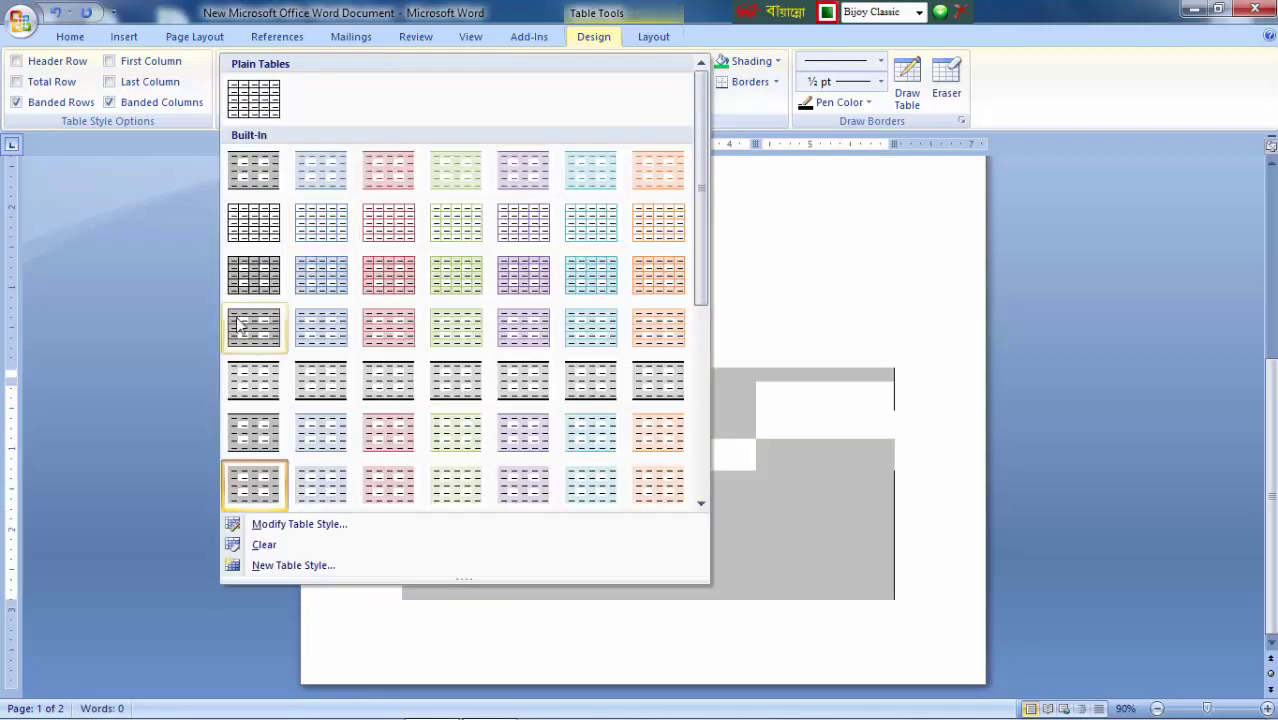
click(252, 377)
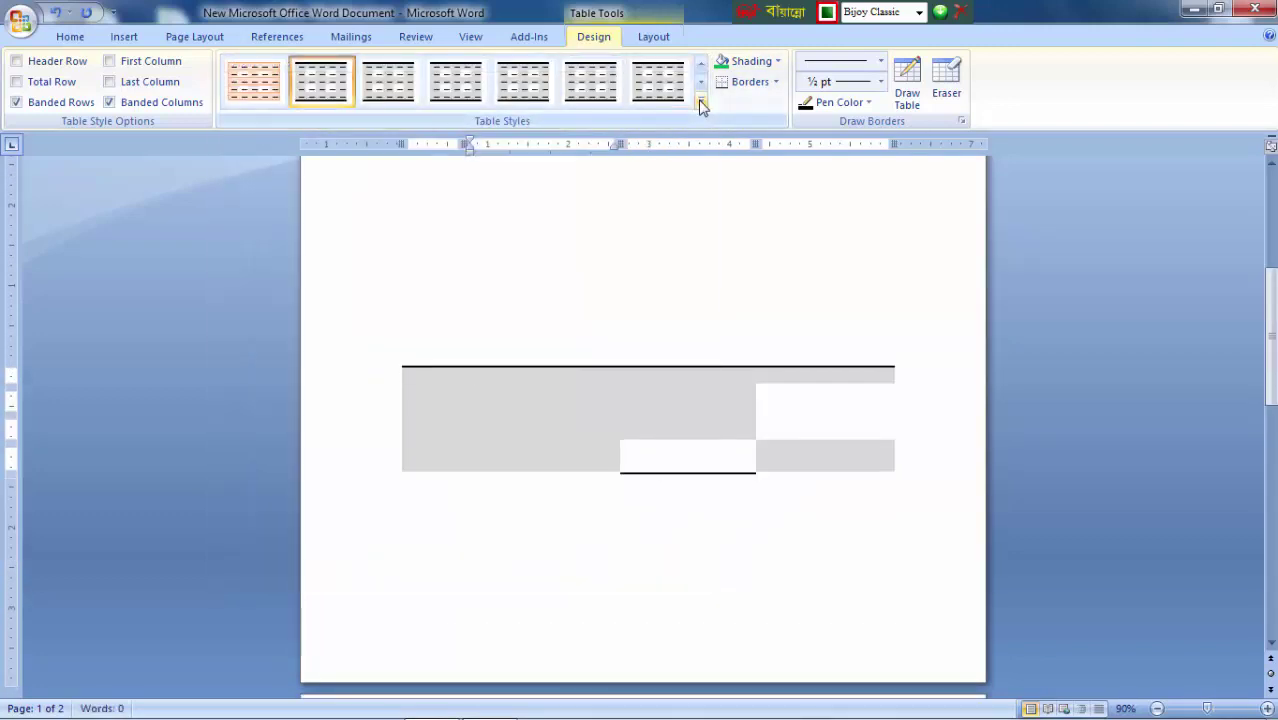
click(700, 101)
scroll(607, 243, down, 5)
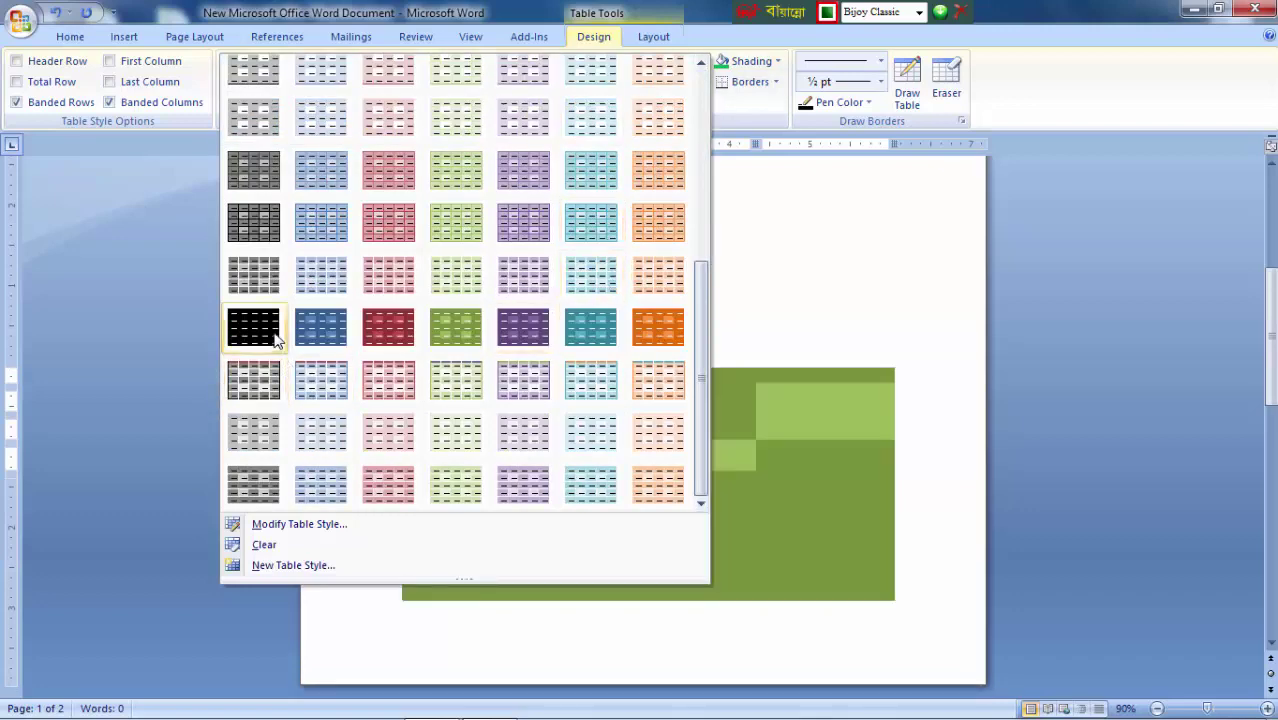
click(379, 387)
Step: Select the whole document with Ctrl+A and delete the table
click(752, 547)
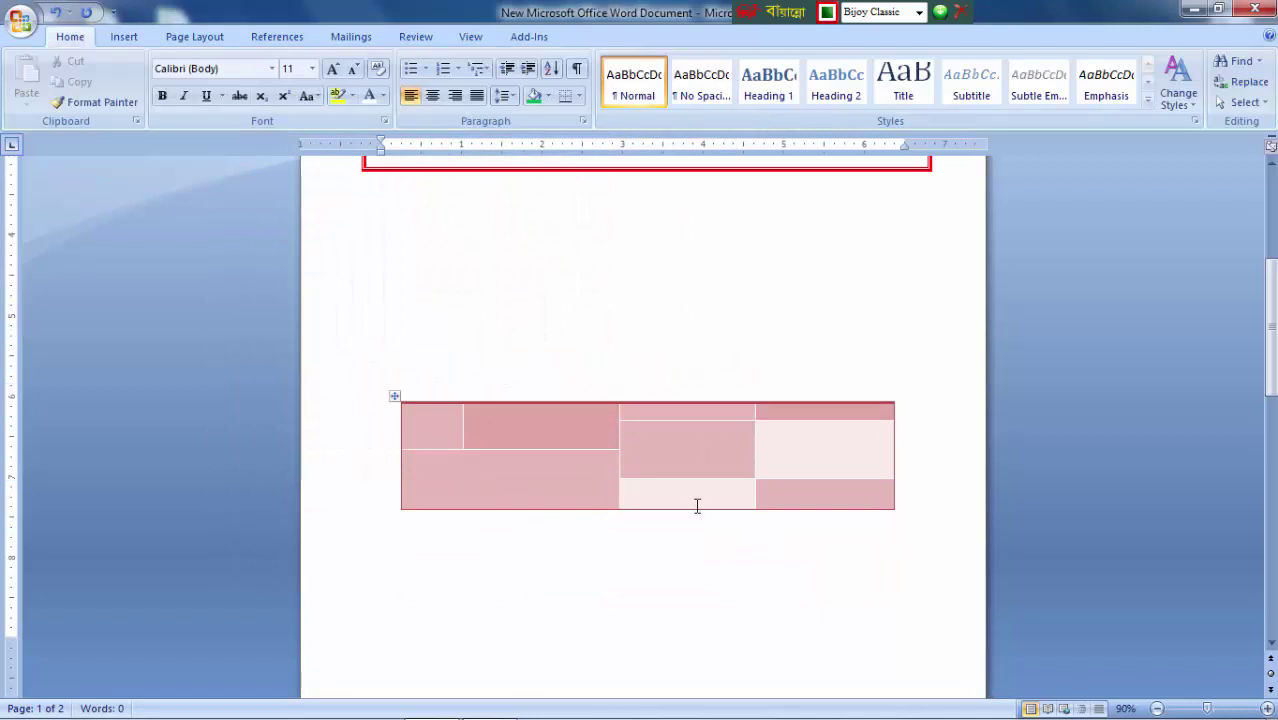
ctrl+scroll(702, 501, up, 5)
key(ctrl+a)
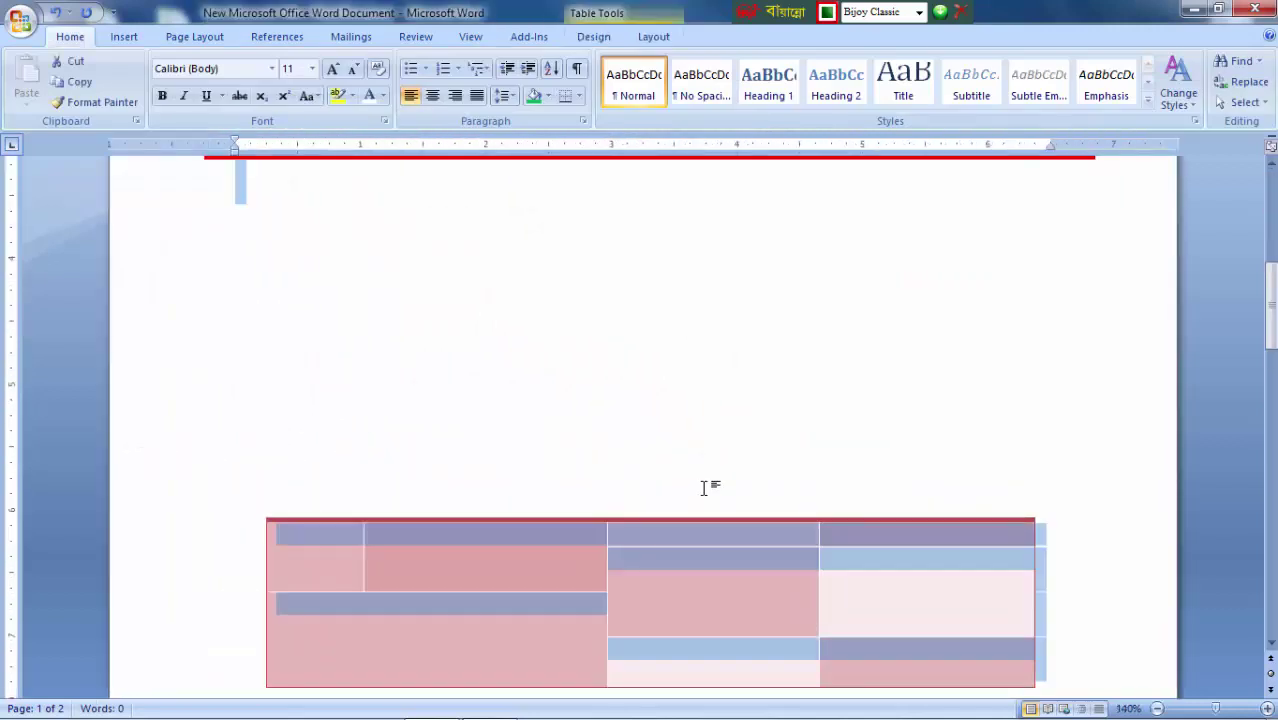
key(Delete)
ctrl+scroll(812, 538, down, 5)
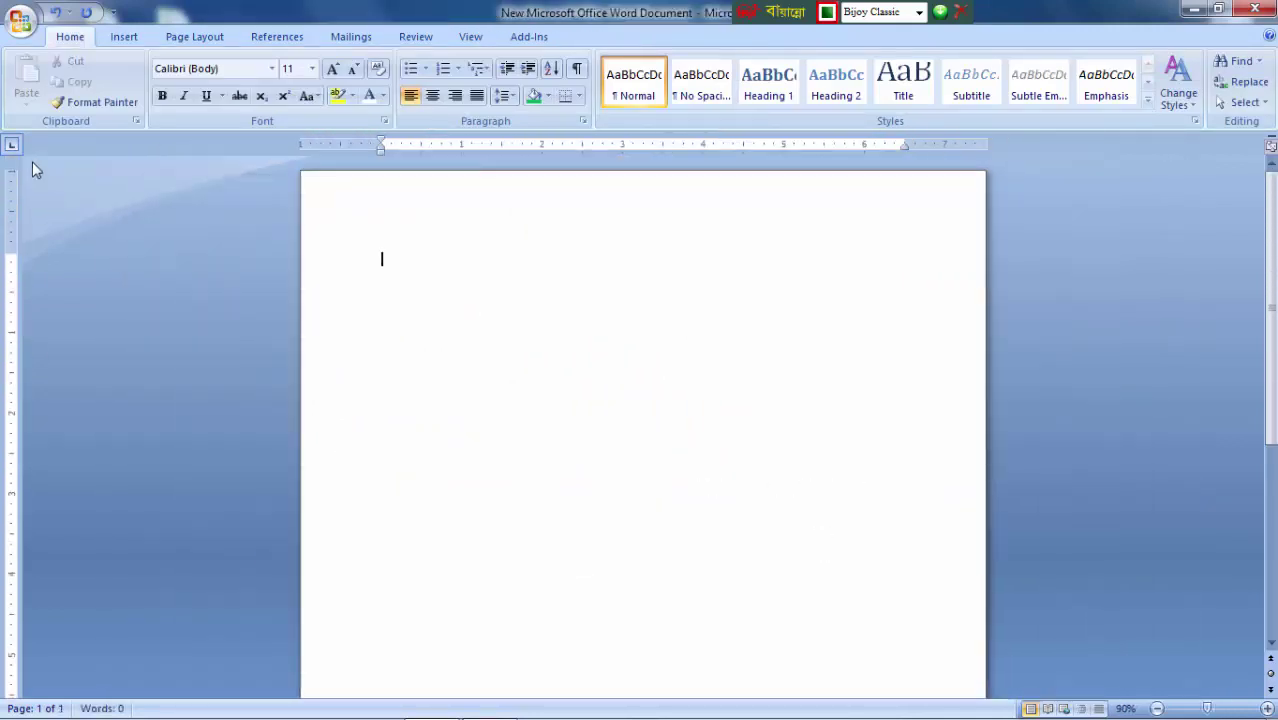
Step: Insert a 10×6 table, stretch its rows taller, and apply a light-blue banded style
click(124, 37)
click(154, 80)
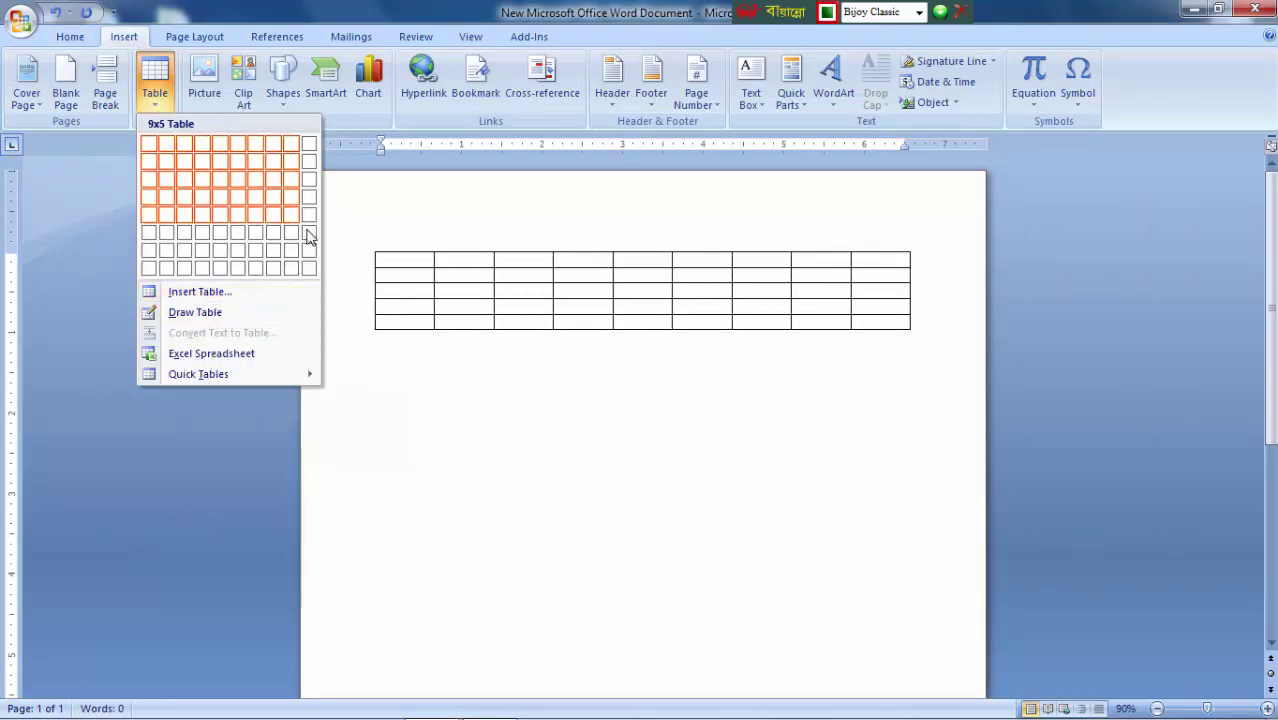
click(309, 236)
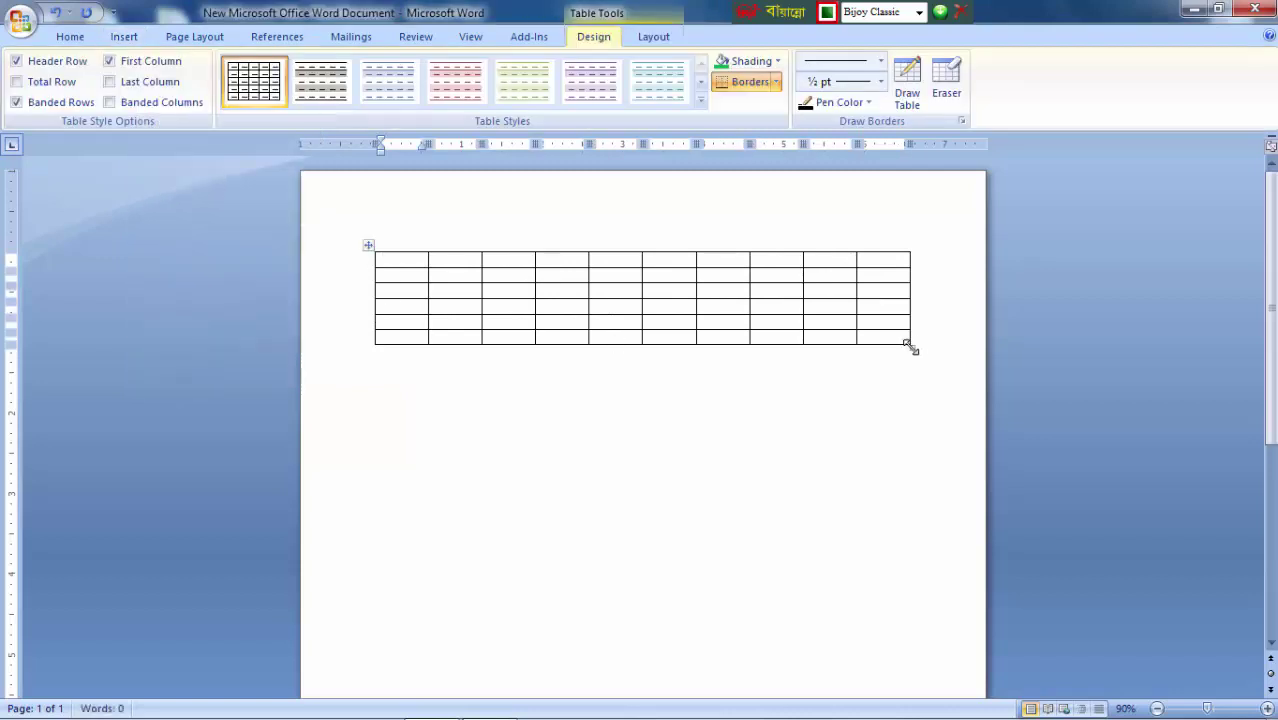
drag(913, 344, 901, 546)
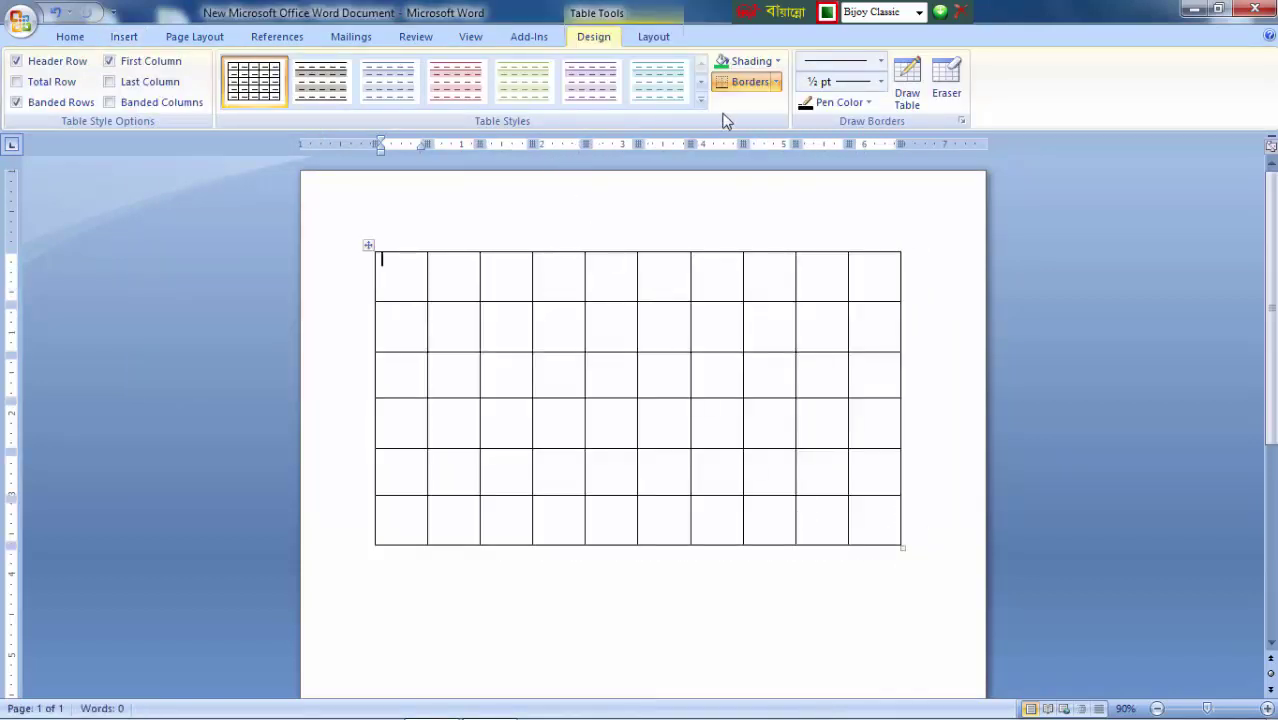
click(658, 80)
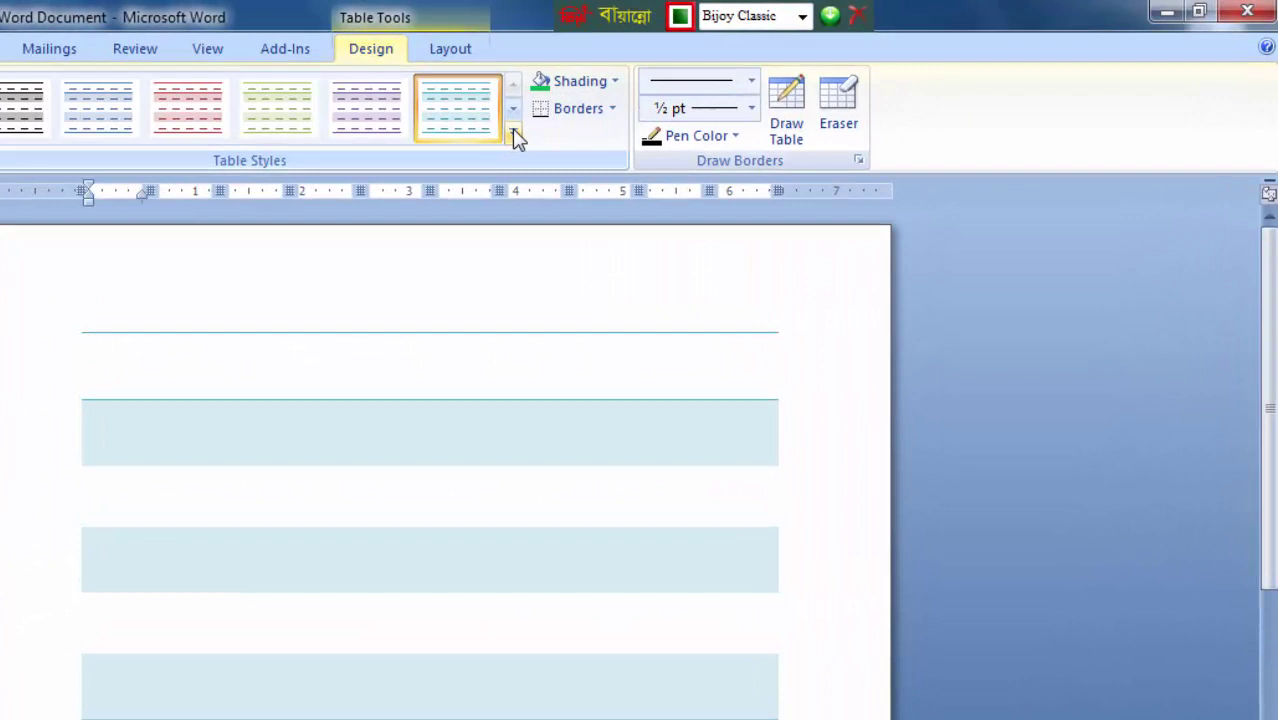
Step: Try the black-header table style, then the blue style with a black header row
click(513, 137)
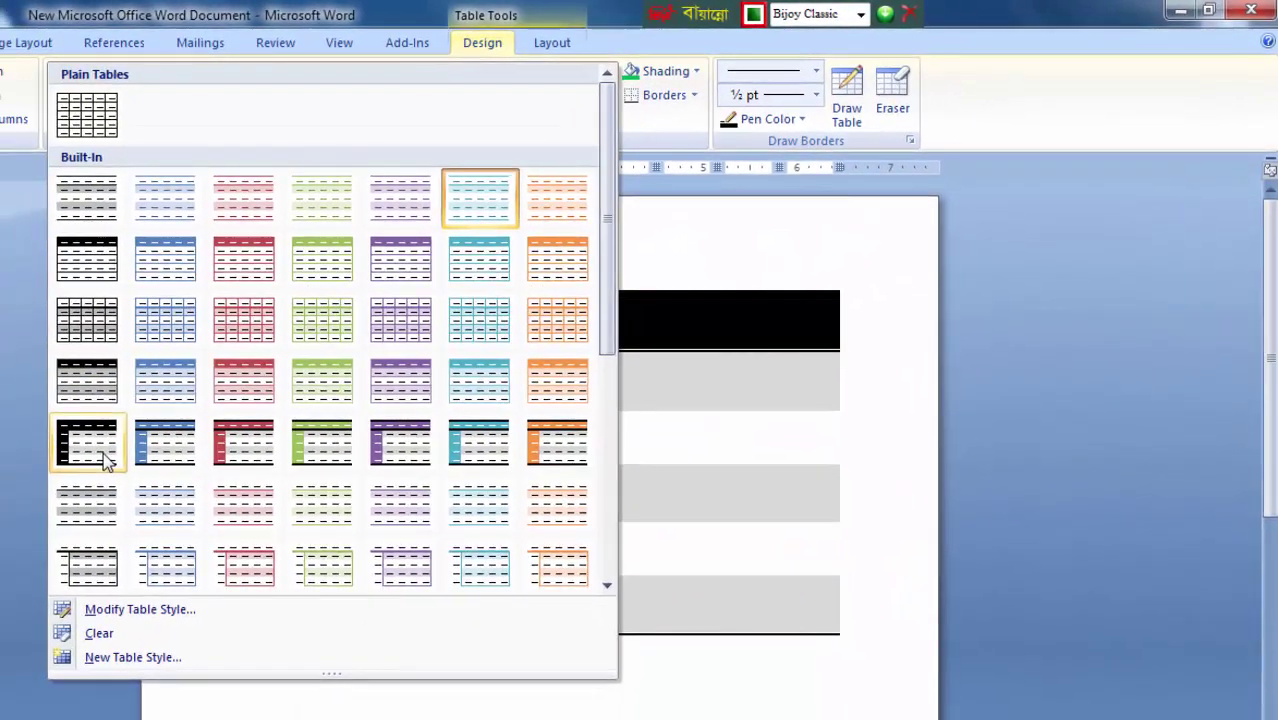
click(88, 442)
click(595, 700)
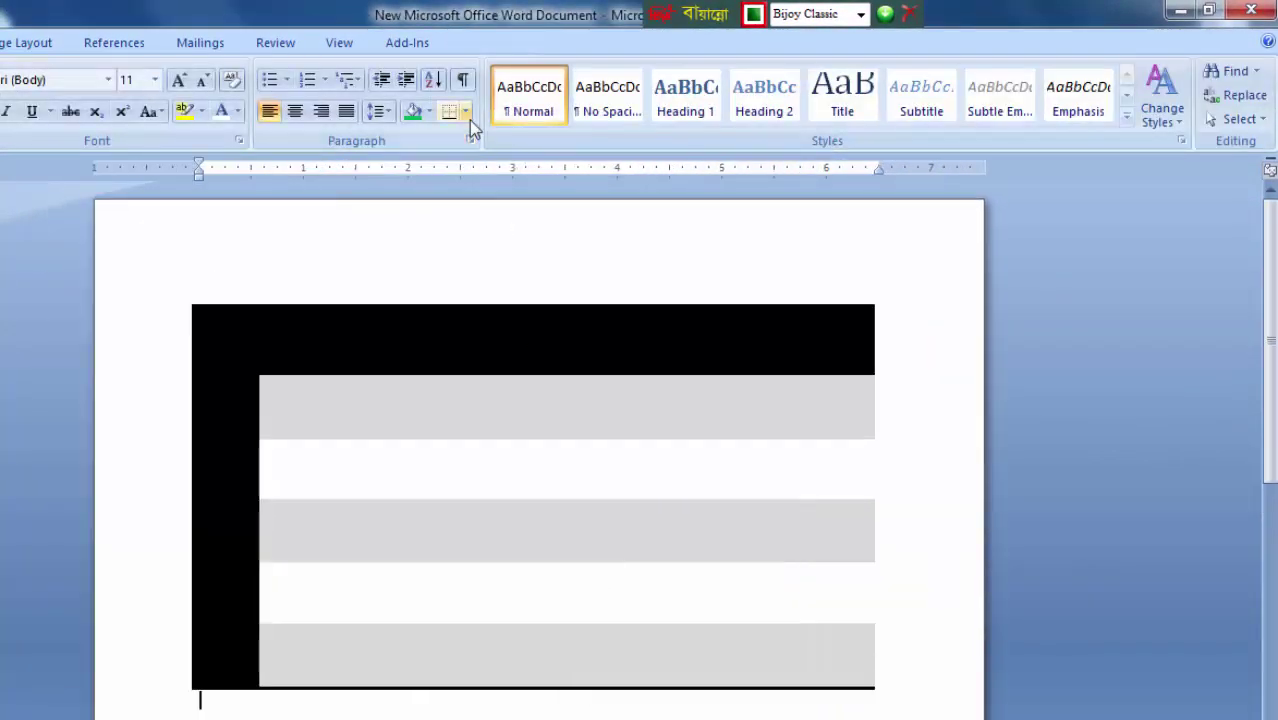
click(405, 508)
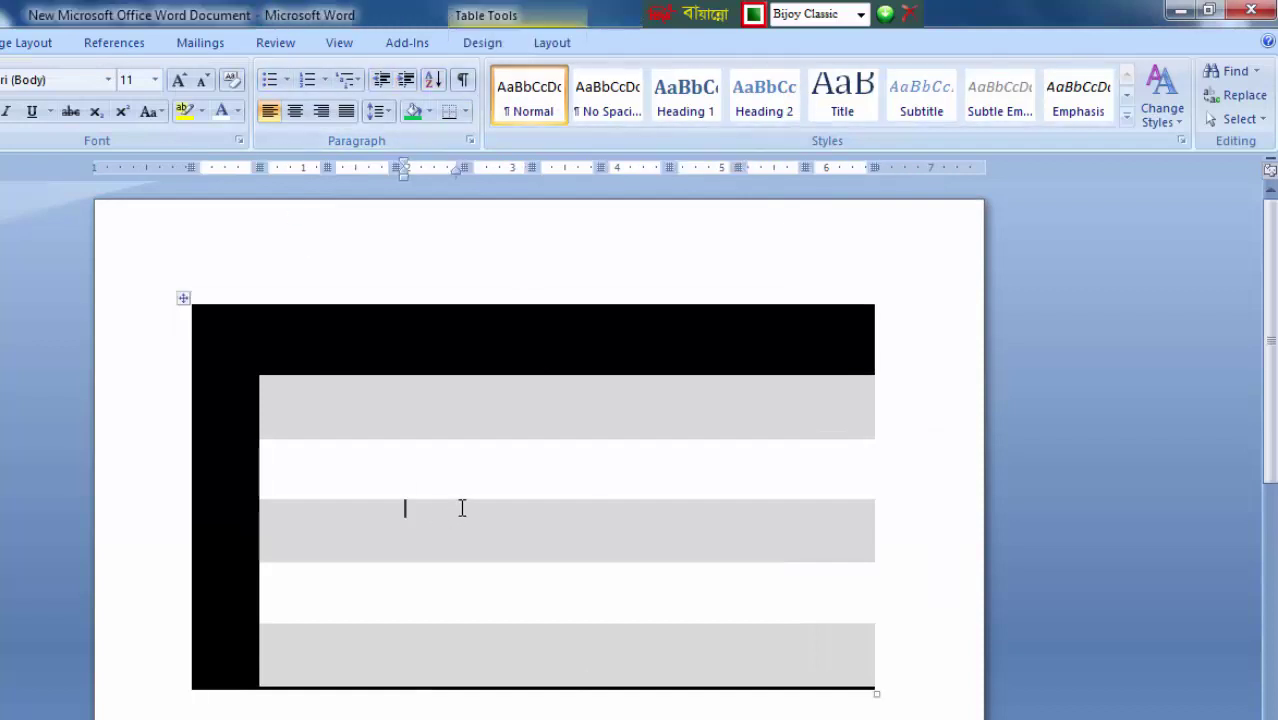
click(482, 42)
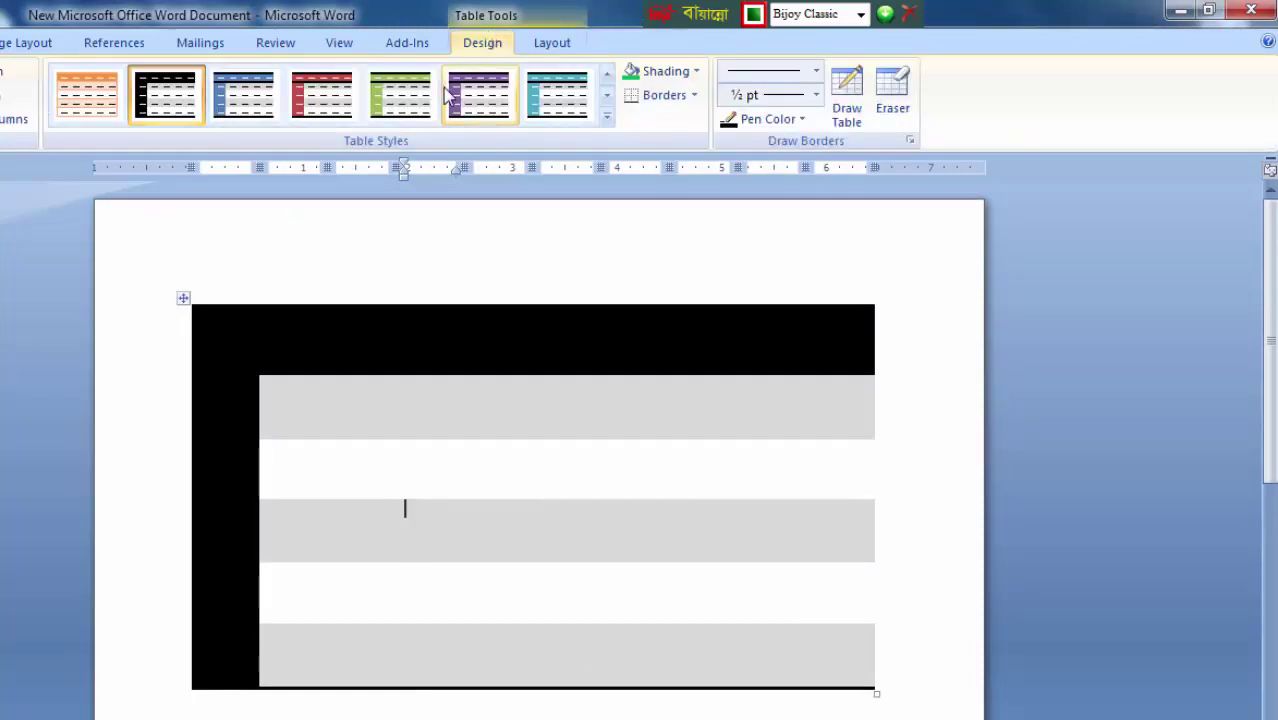
click(606, 116)
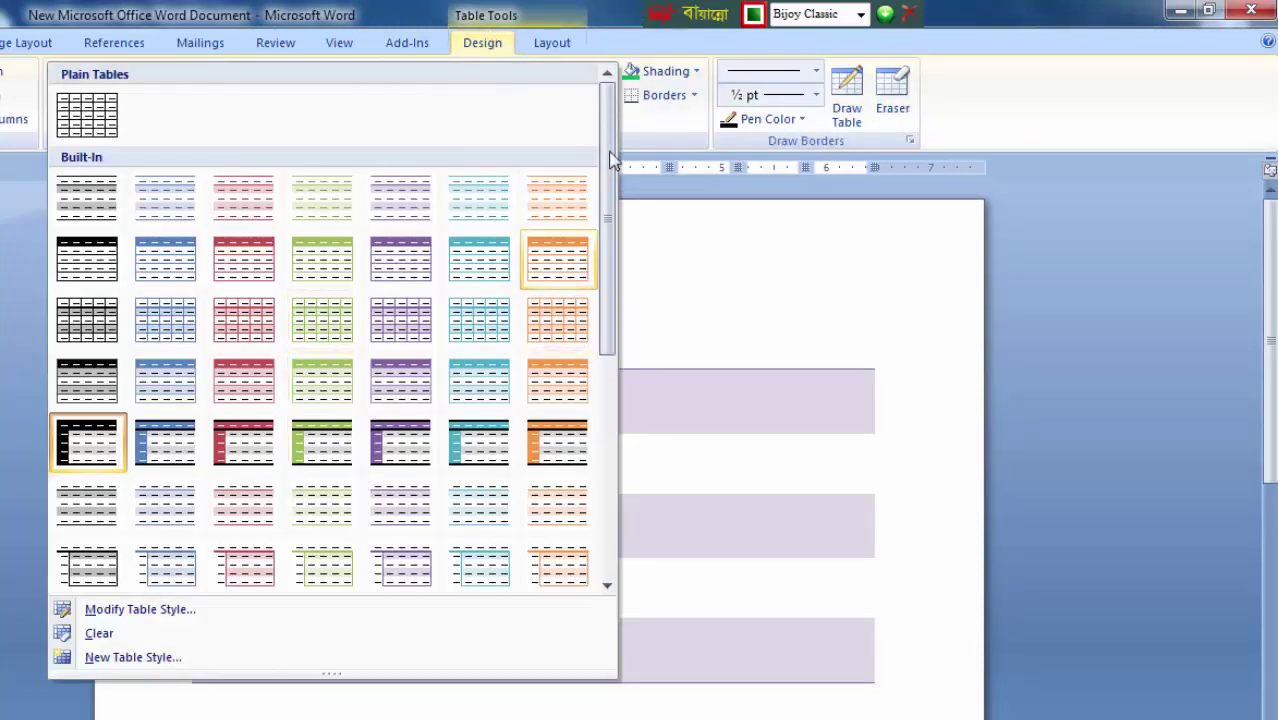
drag(607, 340, 600, 600)
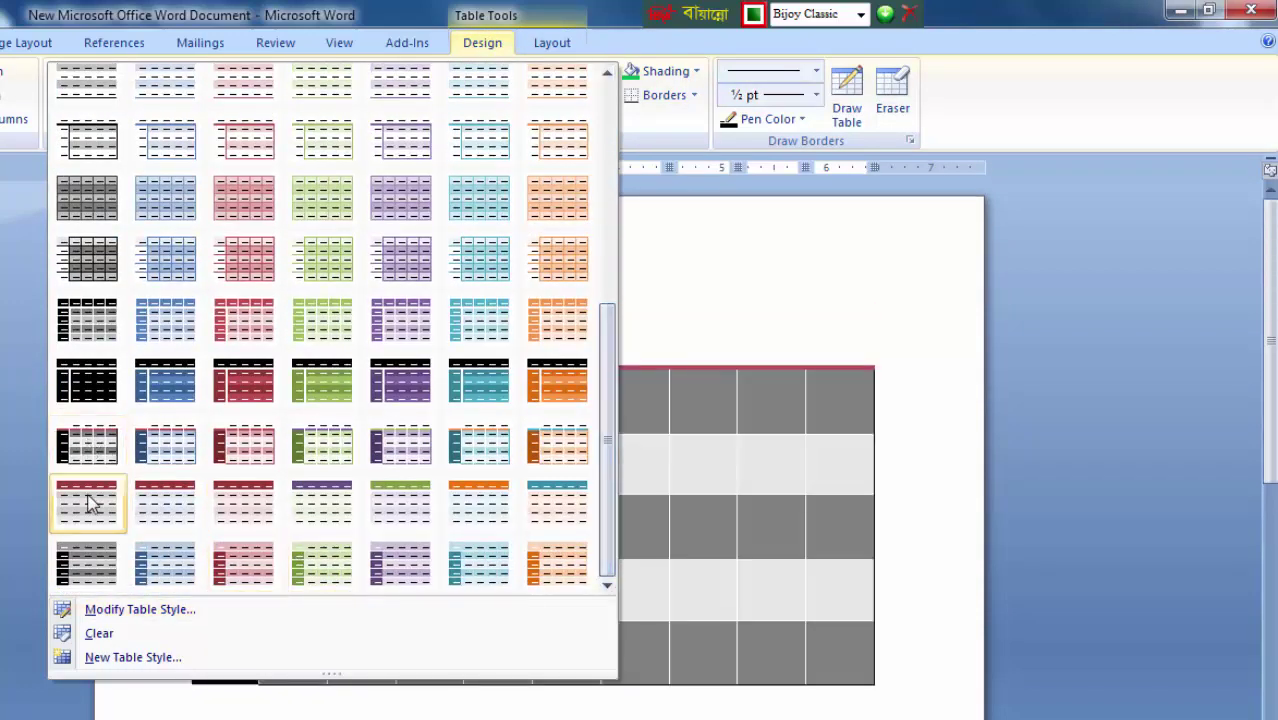
click(166, 380)
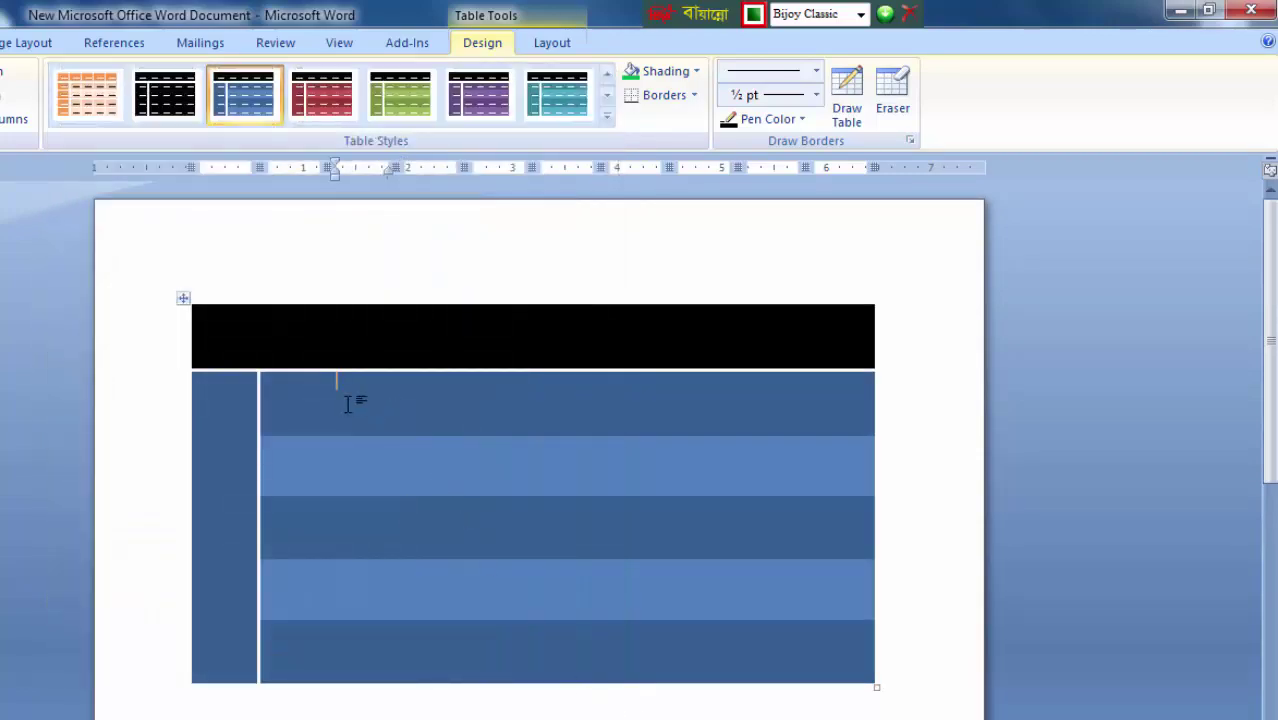
Step: Reset the table to the plain Table Grid style under Plain Tables
ctrl+scroll(467, 538, up, 5)
ctrl+scroll(467, 538, down, 3)
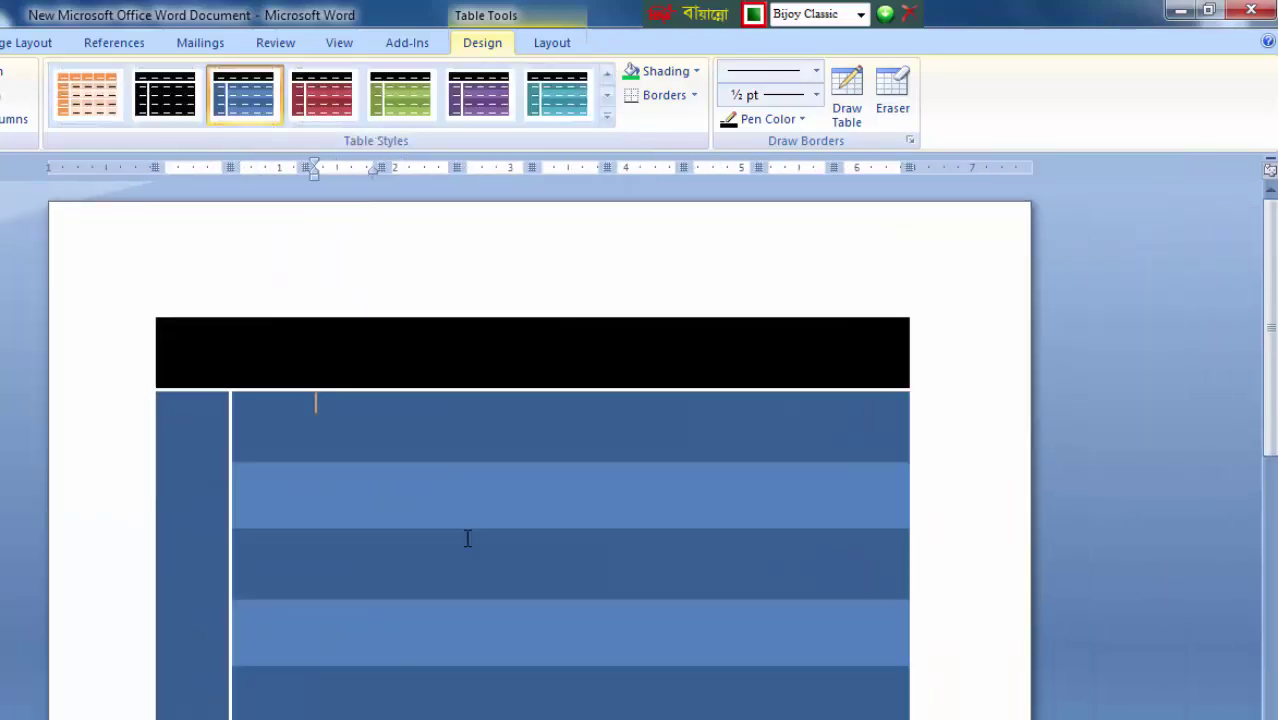
click(607, 118)
scroll(175, 230, up, 5)
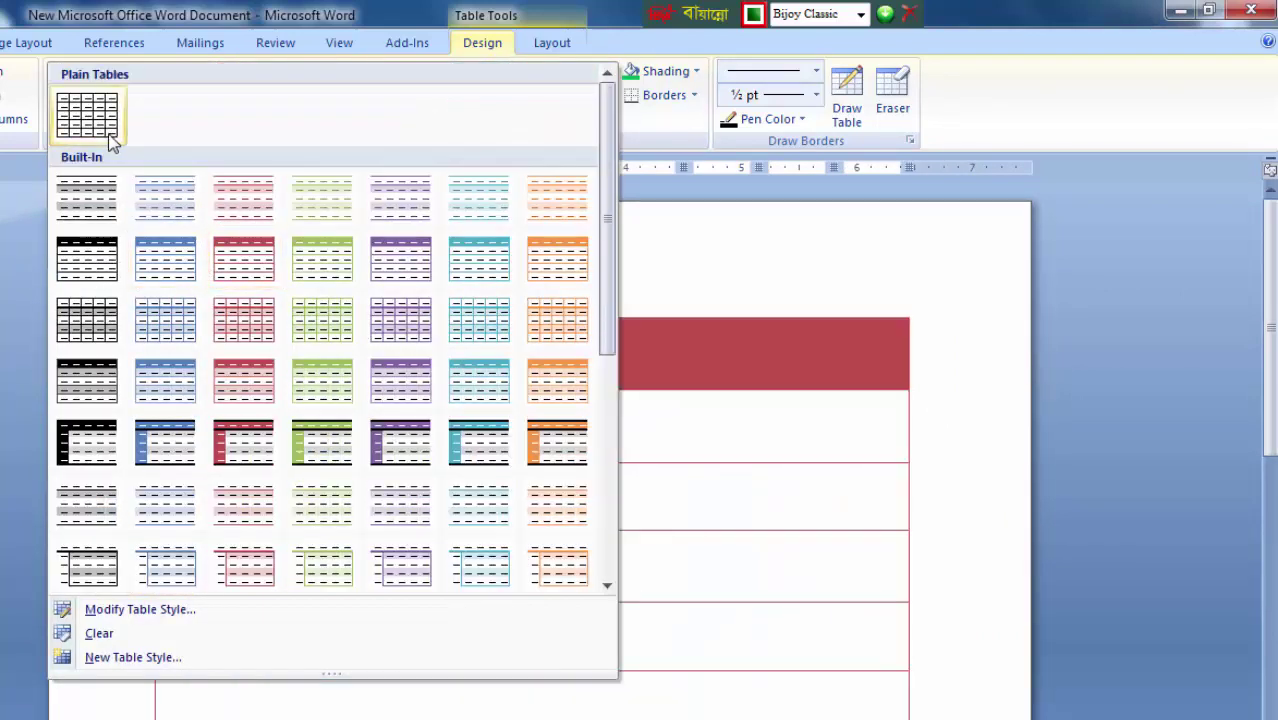
click(86, 114)
click(157, 352)
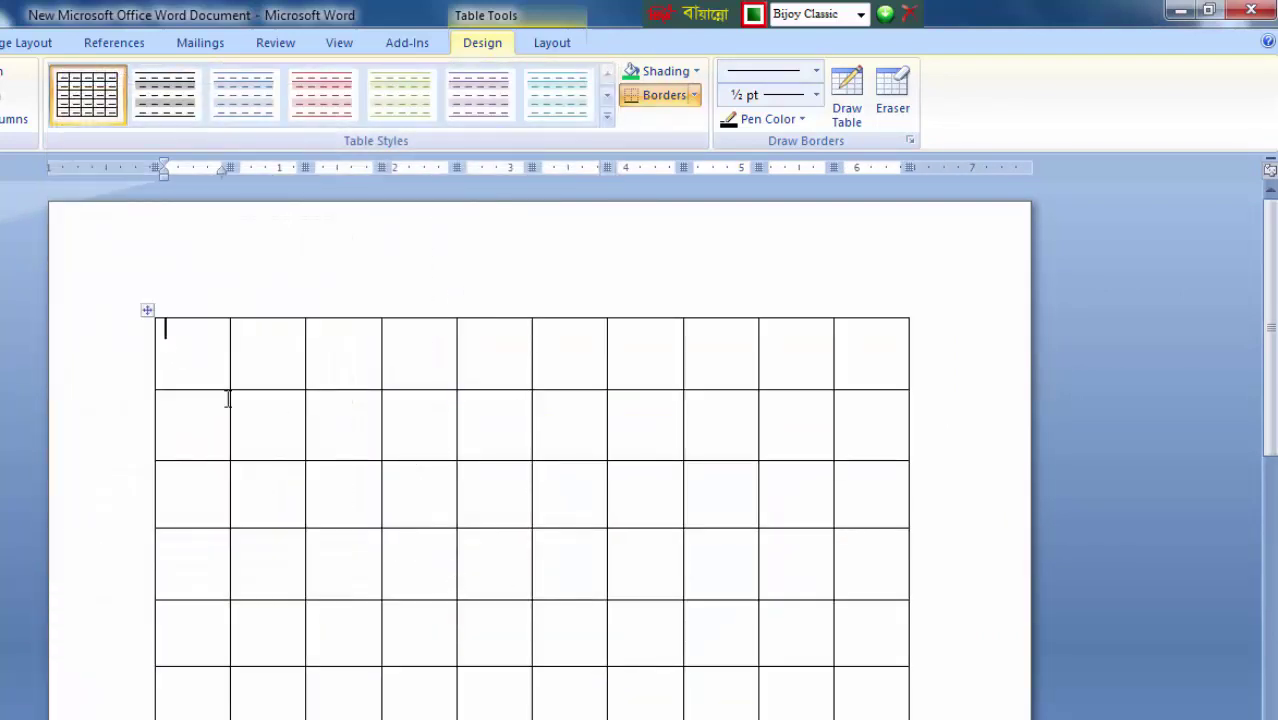
Step: Enter 01, 02, 03, 04, 05 and 06 in the first cell of each of the six rows
text(01)
click(228, 399)
text(02)
key(Down)
text(0)
key(Down)
text(0)
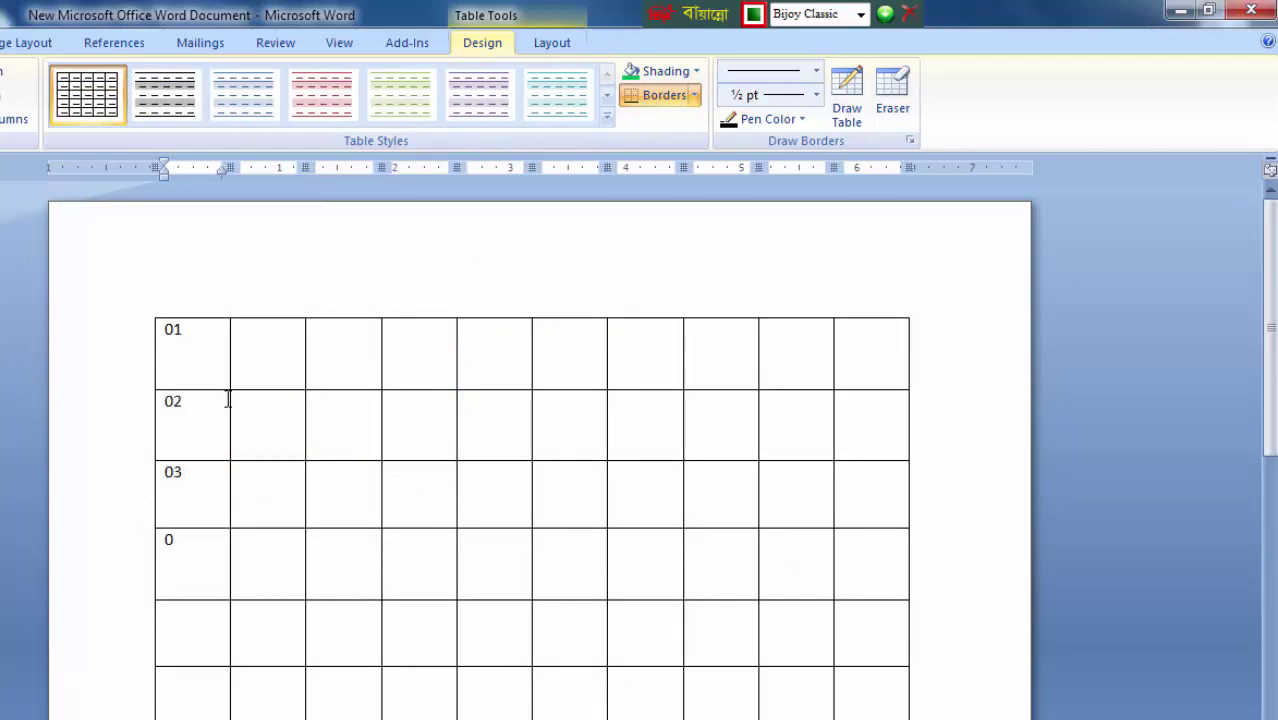
text(4)
key(Down)
text(05)
key(Down)
text(06)
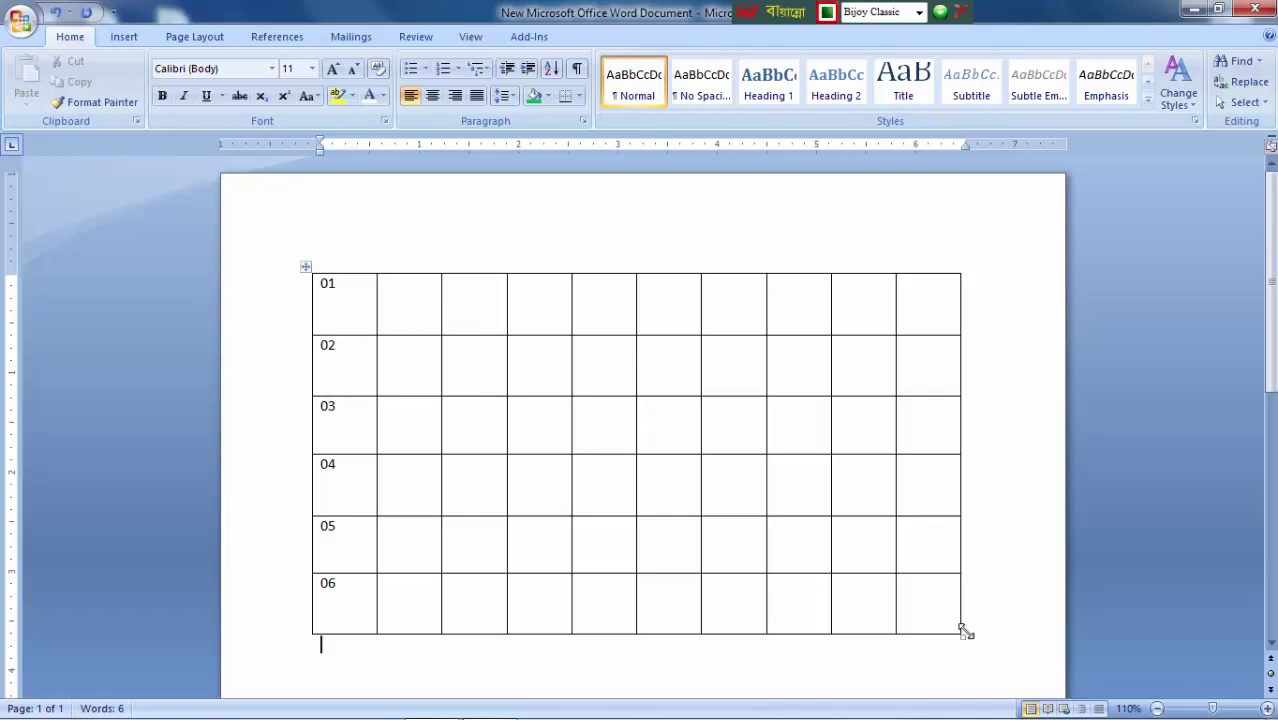
Step: Narrow the number column and distribute the other columns evenly at 0.69" each
drag(377, 374, 345, 372)
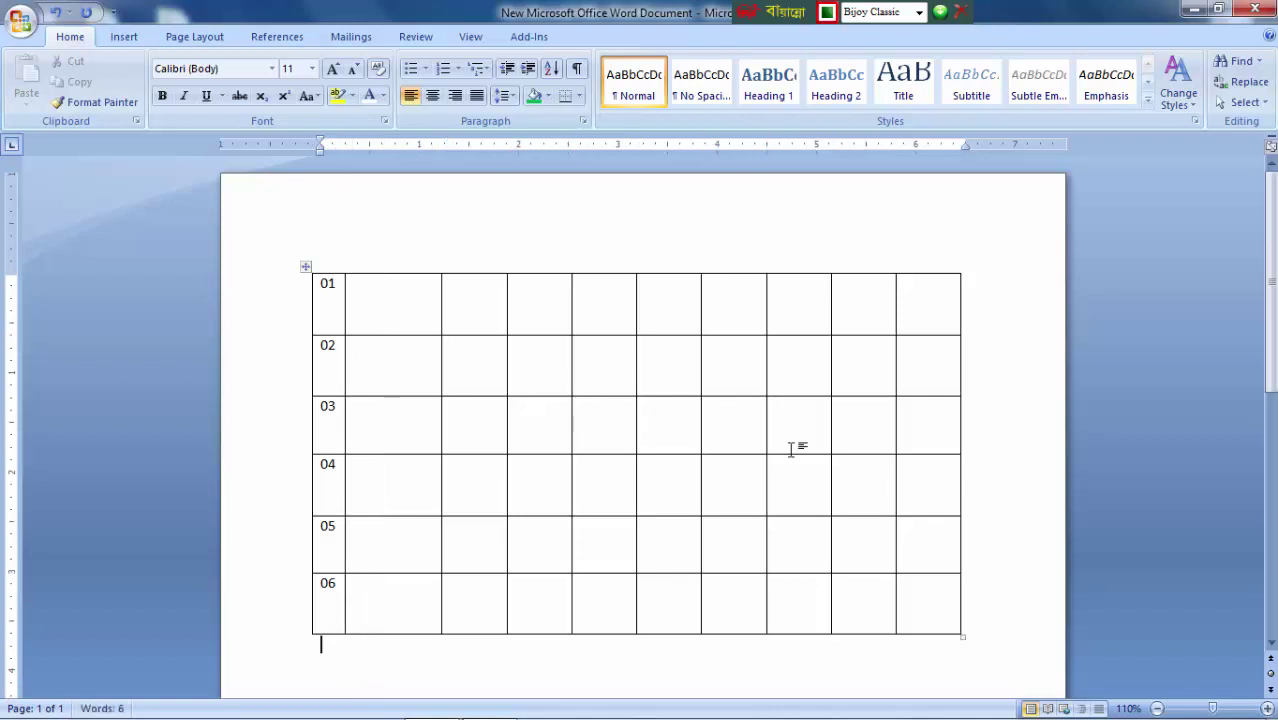
drag(407, 310, 907, 563)
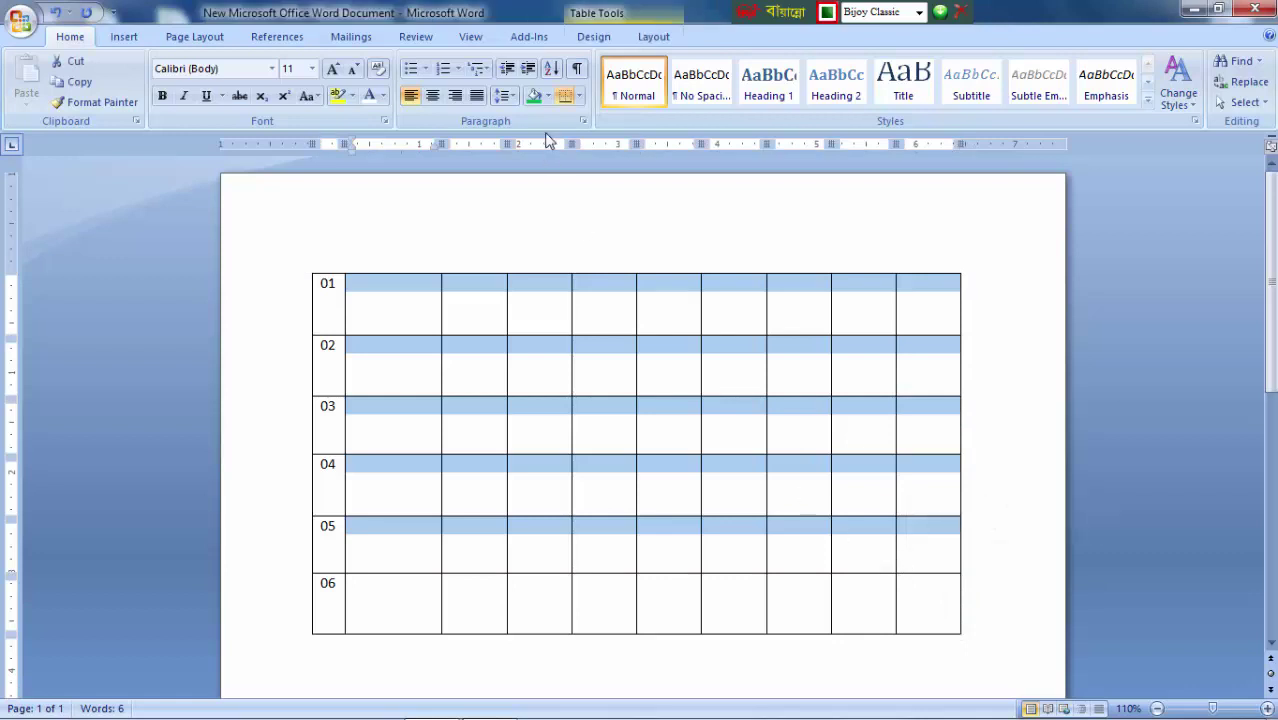
click(653, 36)
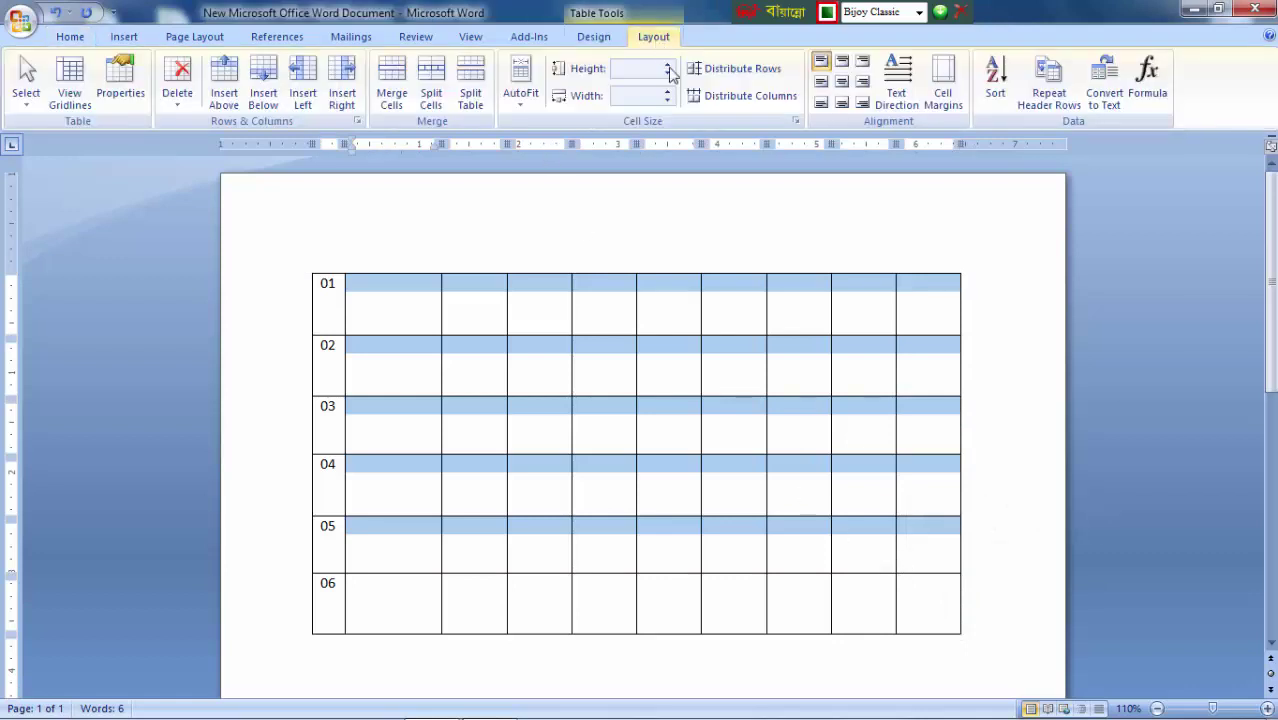
click(745, 97)
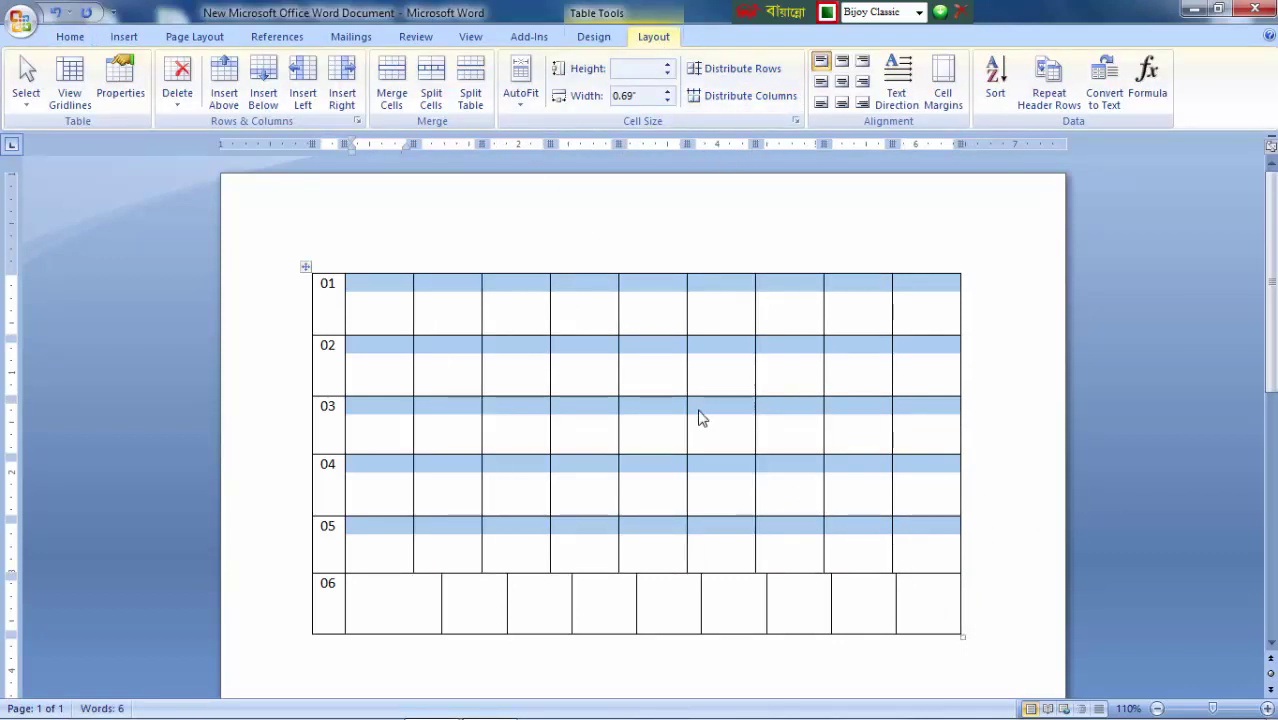
click(631, 591)
drag(362, 303, 913, 612)
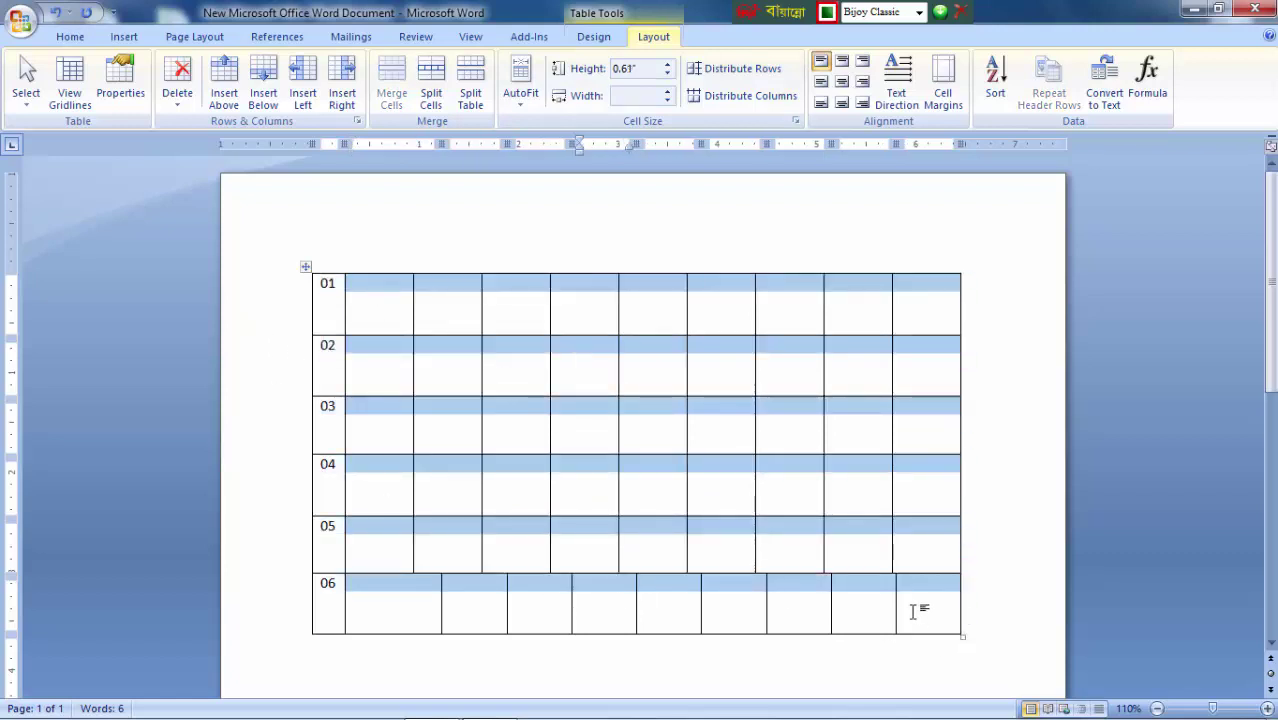
click(710, 96)
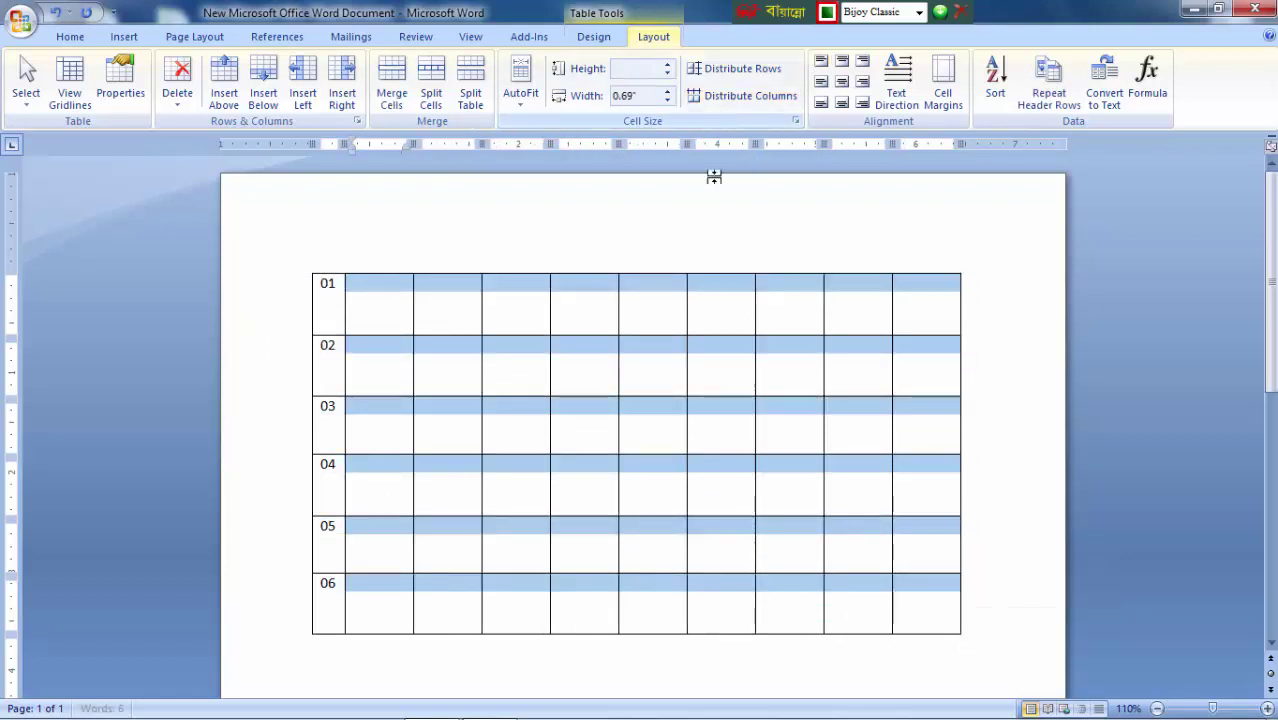
Step: Type 'cM' in row 01's second cell and browse the Home tab font list without changing it
ctrl+scroll(679, 534, up, 3)
ctrl+scroll(679, 538, up, 2)
scroll(419, 357, up, 5)
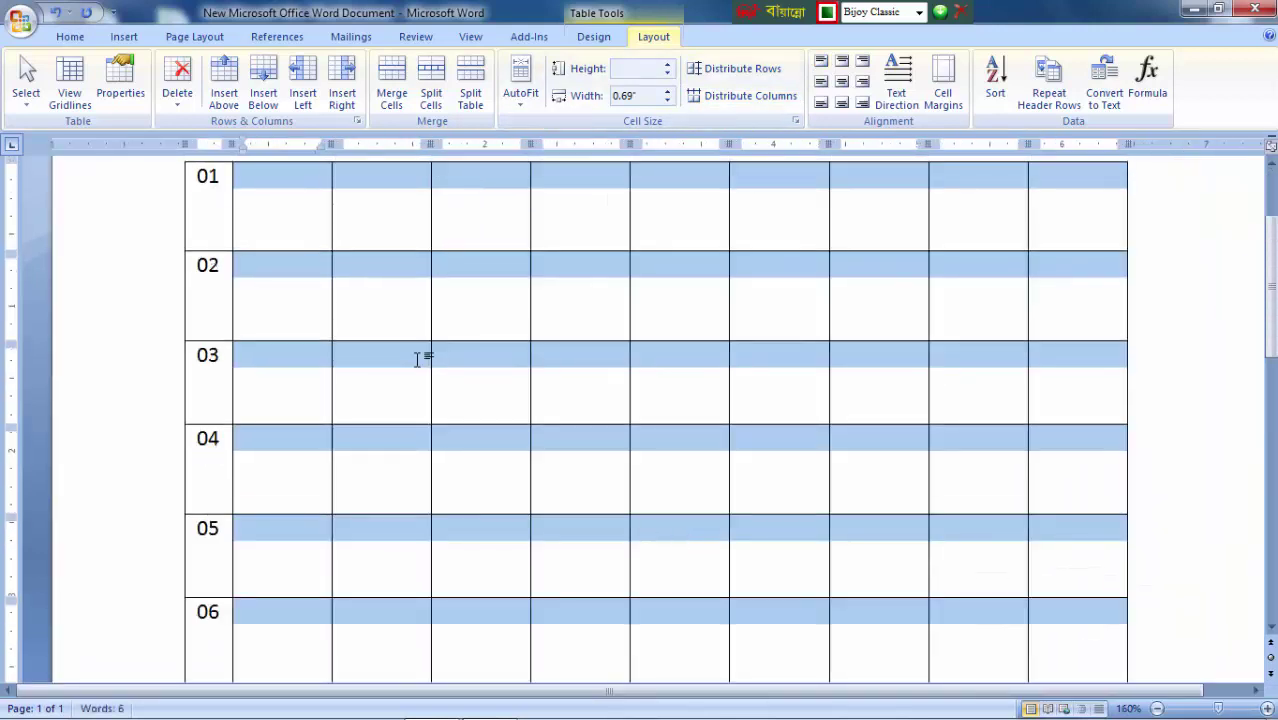
scroll(334, 348, up, 1)
click(314, 275)
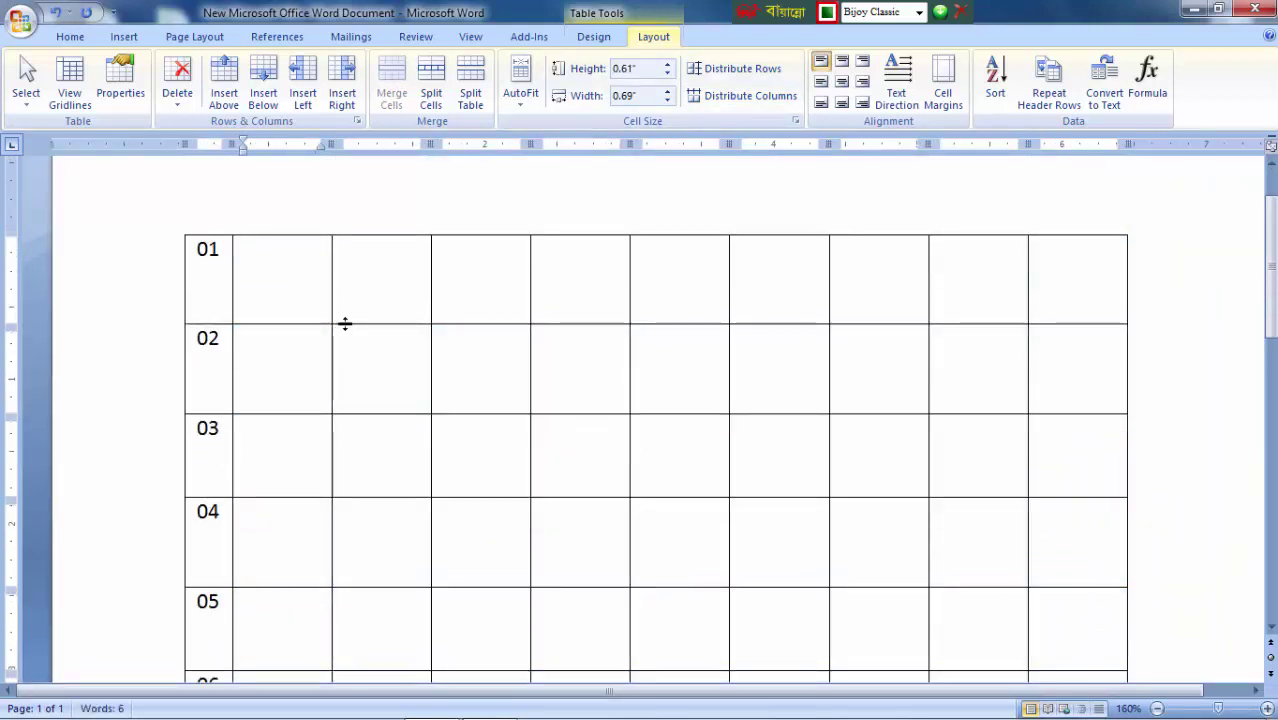
text(cM)
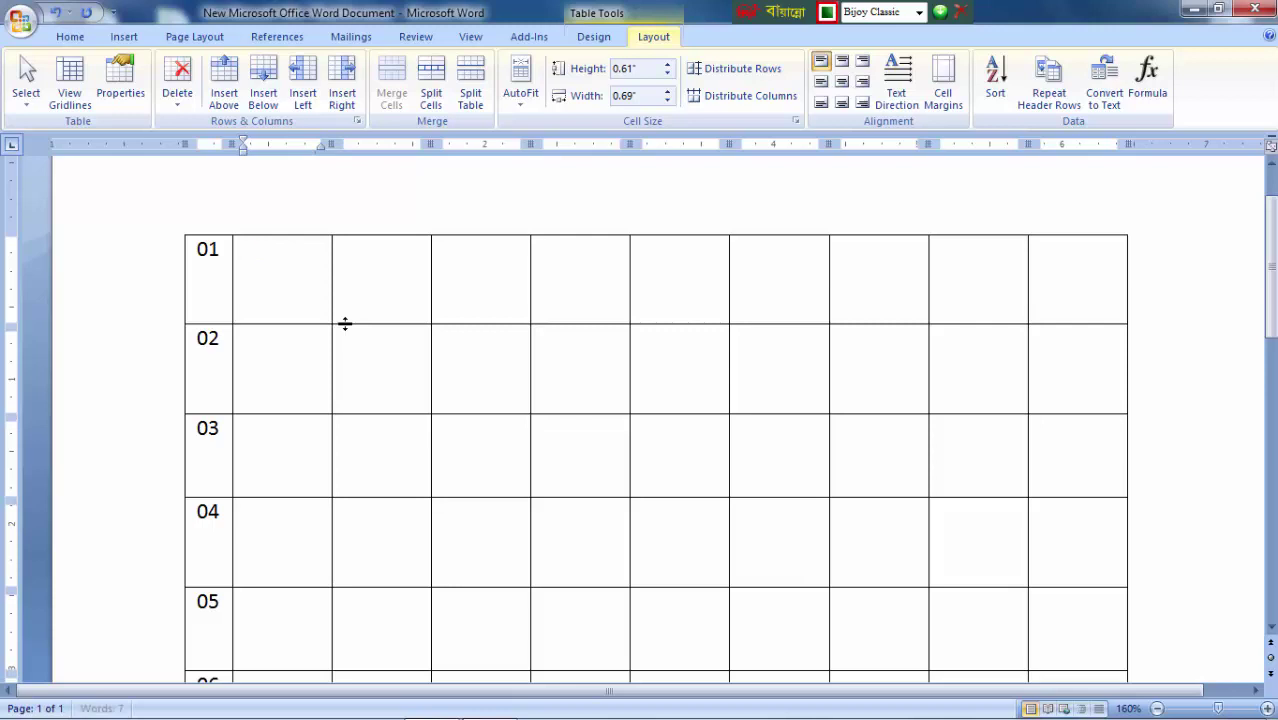
click(72, 37)
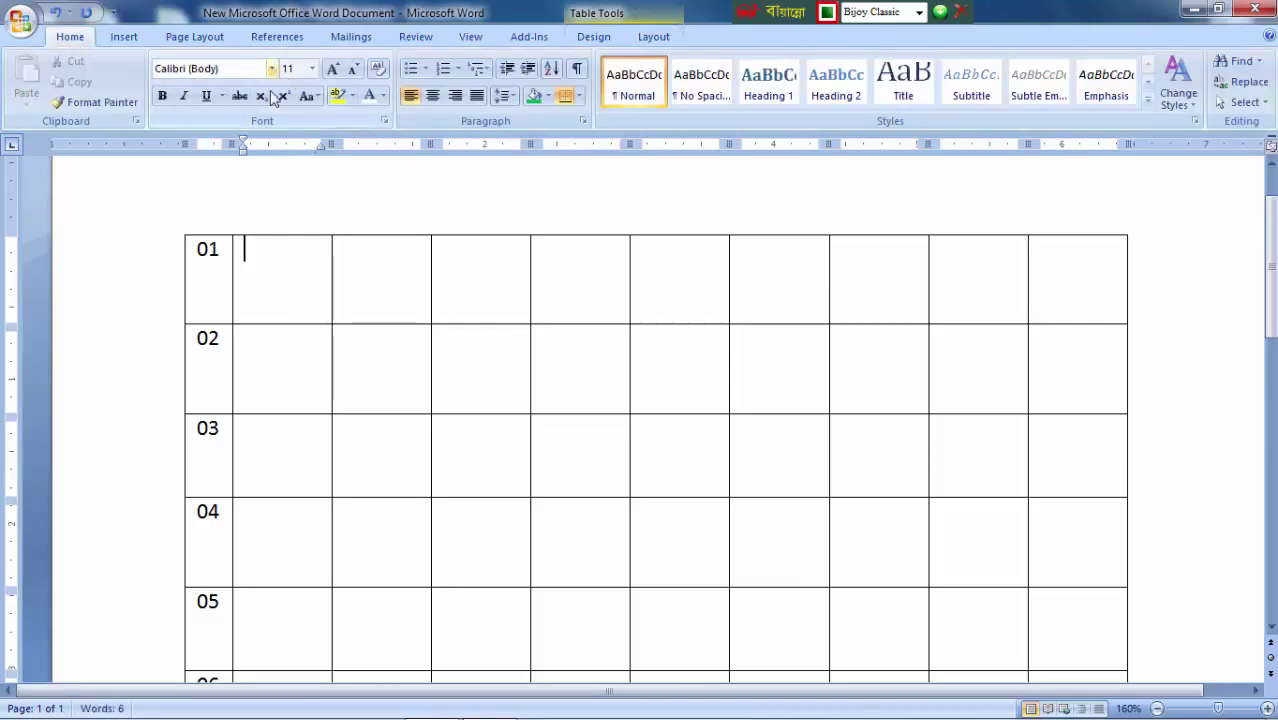
click(273, 69)
click(537, 414)
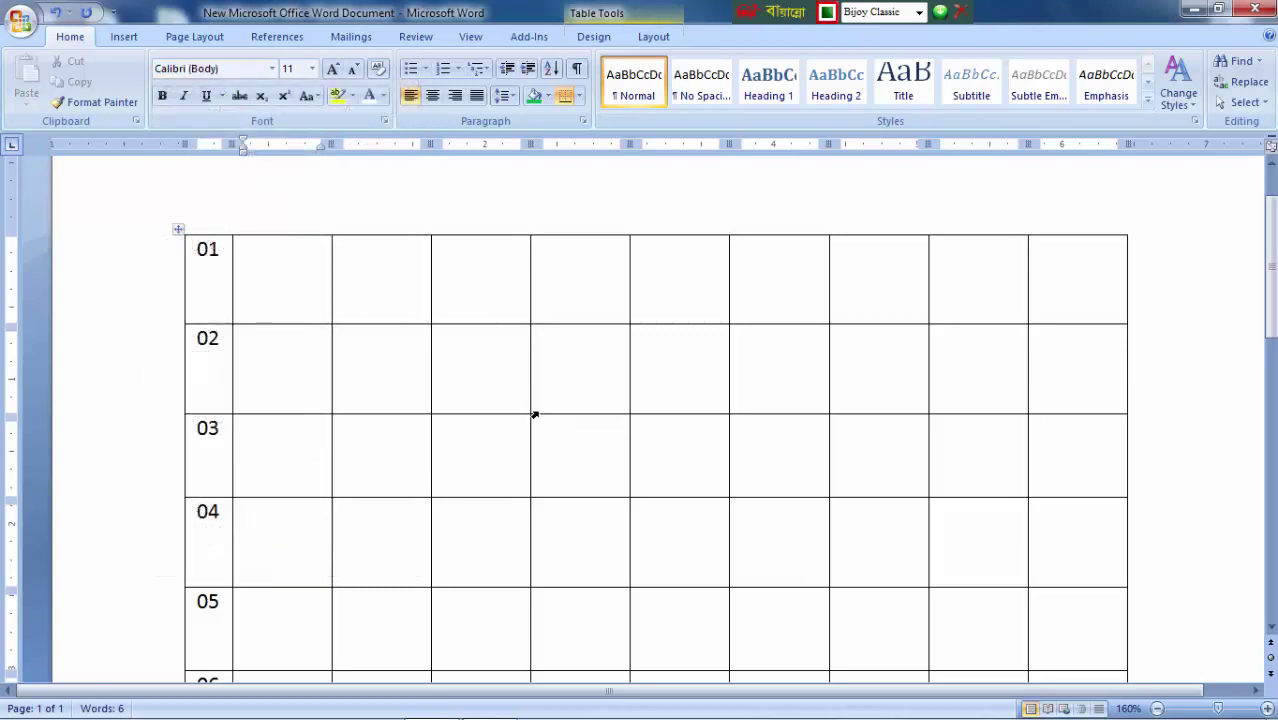
Step: Set the entire table in the SutonnyMJ Bengali font
key(ctrl+a)
click(271, 69)
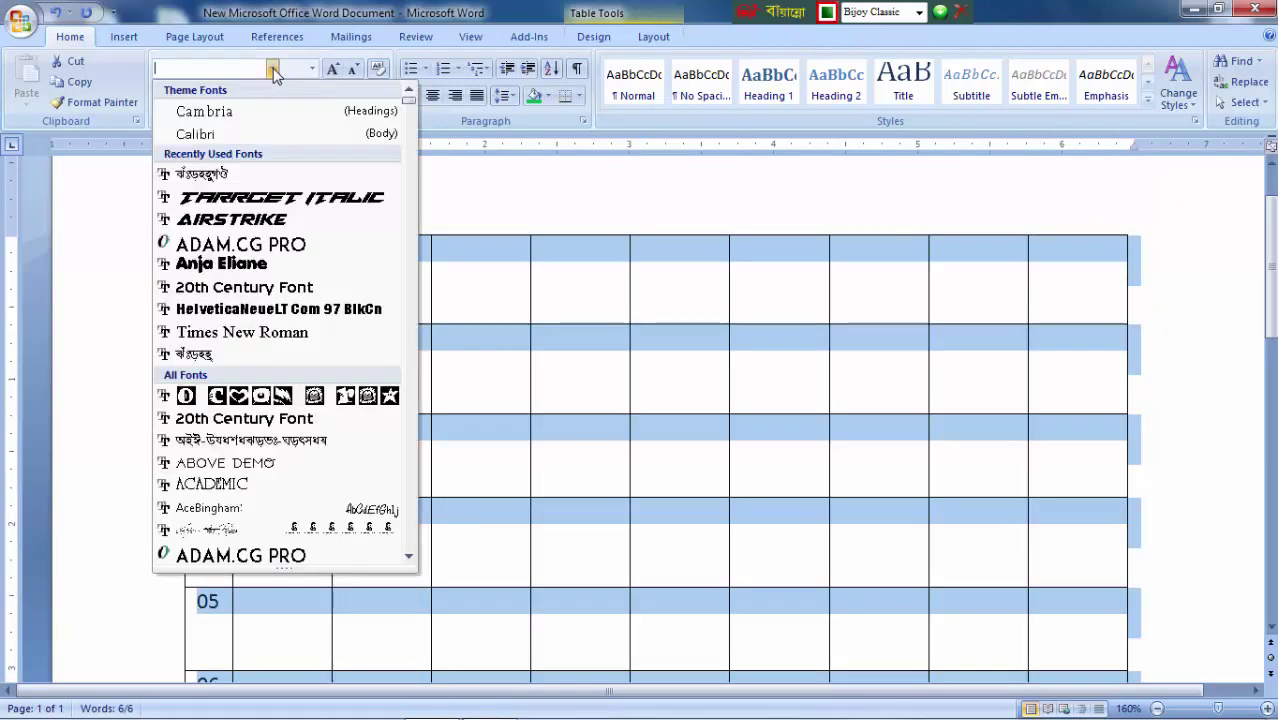
click(285, 172)
Step: Type Bengali first names into cells two through six of row 01
click(291, 295)
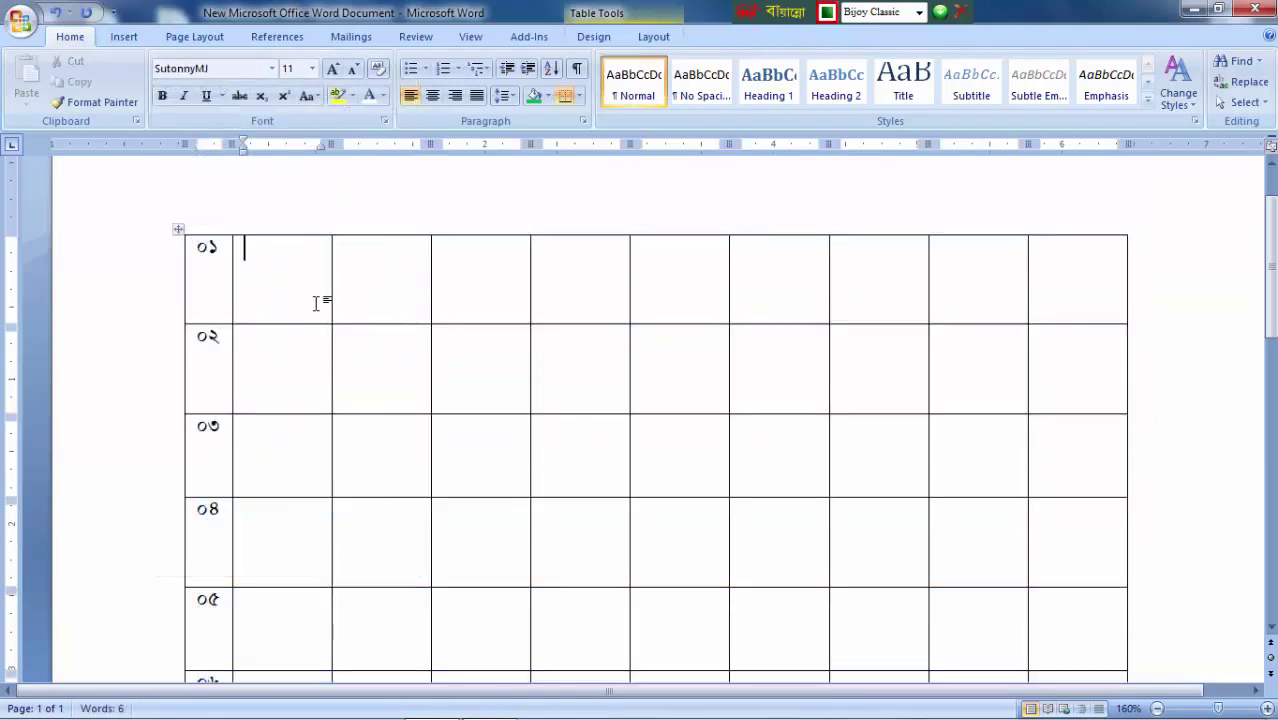
text(ওহিম)
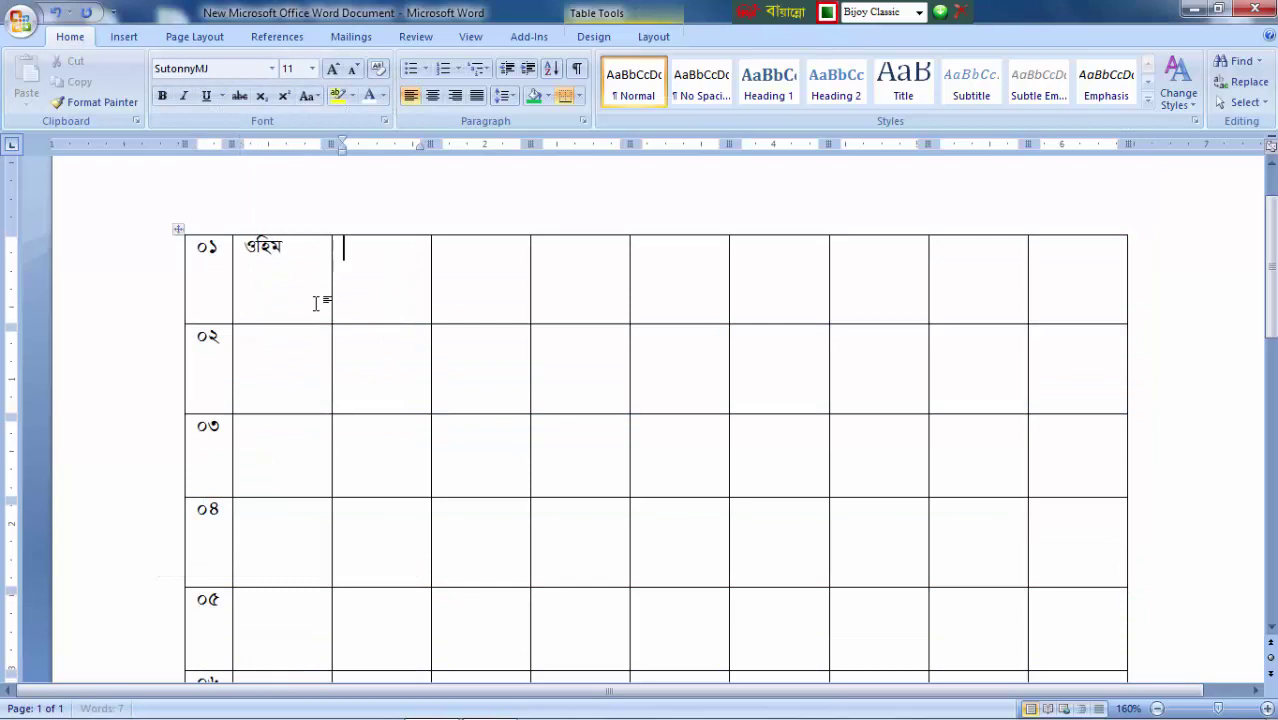
key(Tab)
text(করি)
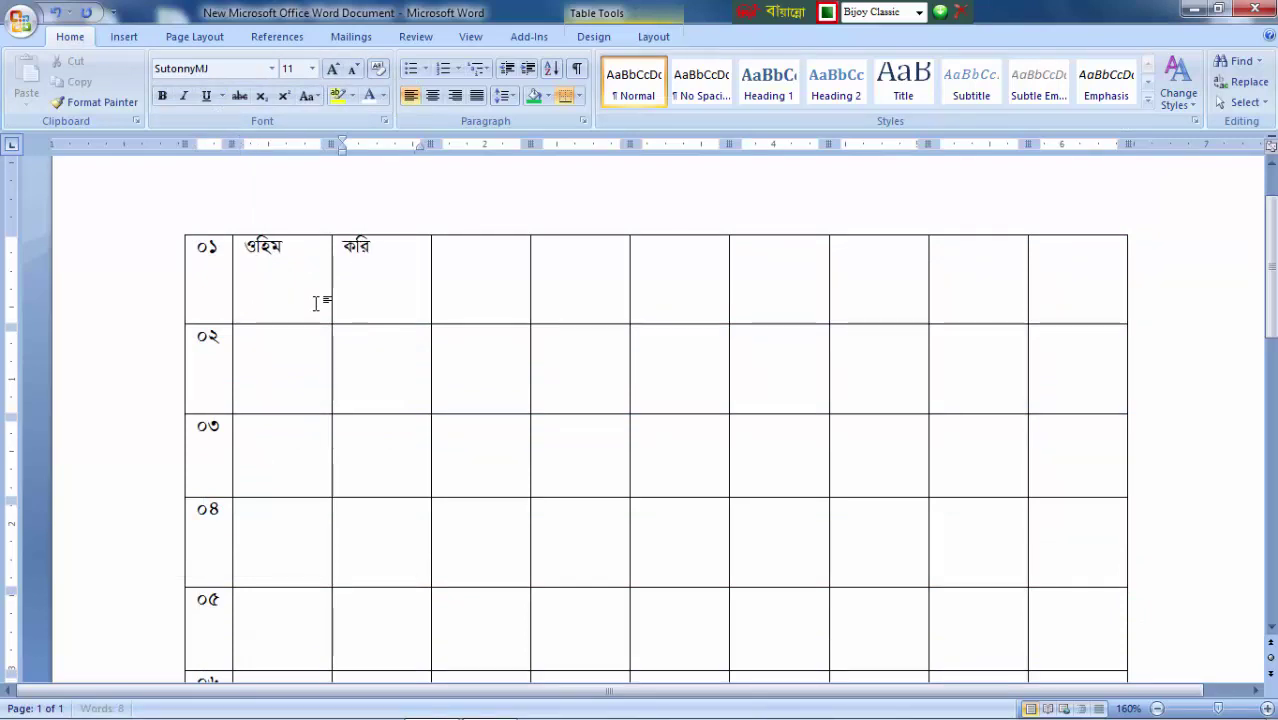
text(ম)
key(Tab)
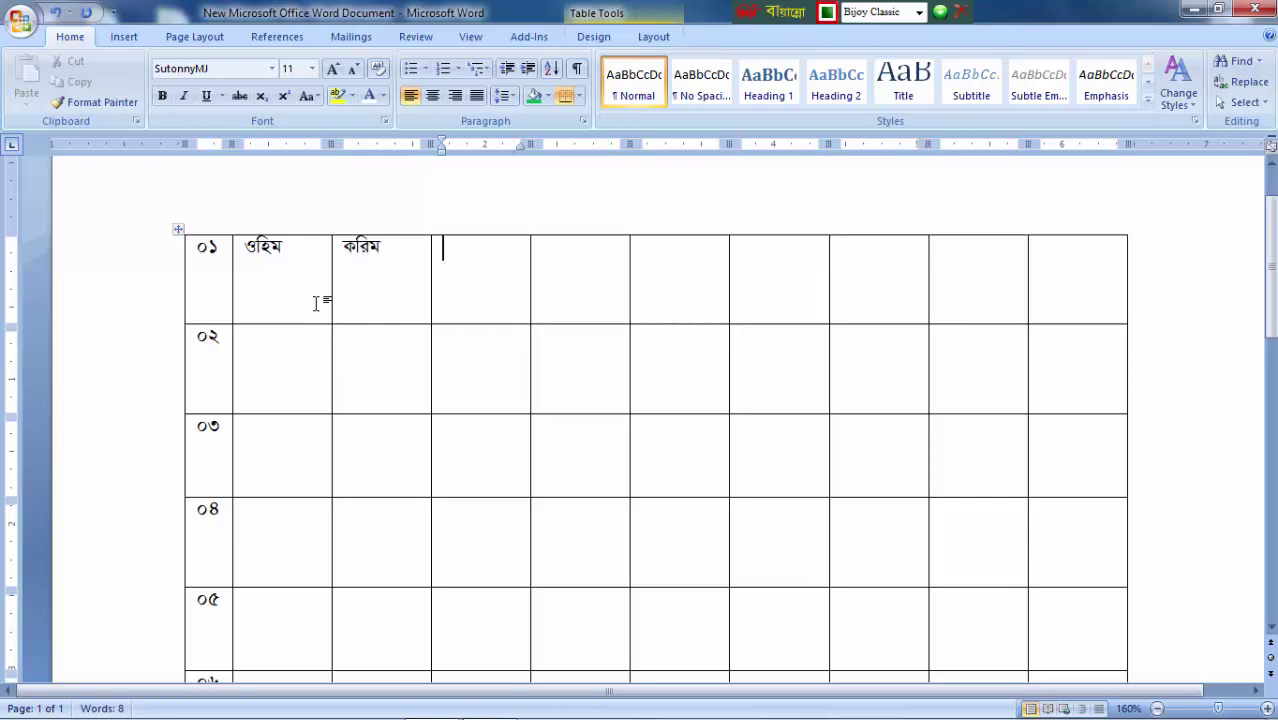
text(জালাল)
key(Tab)
text(আ)
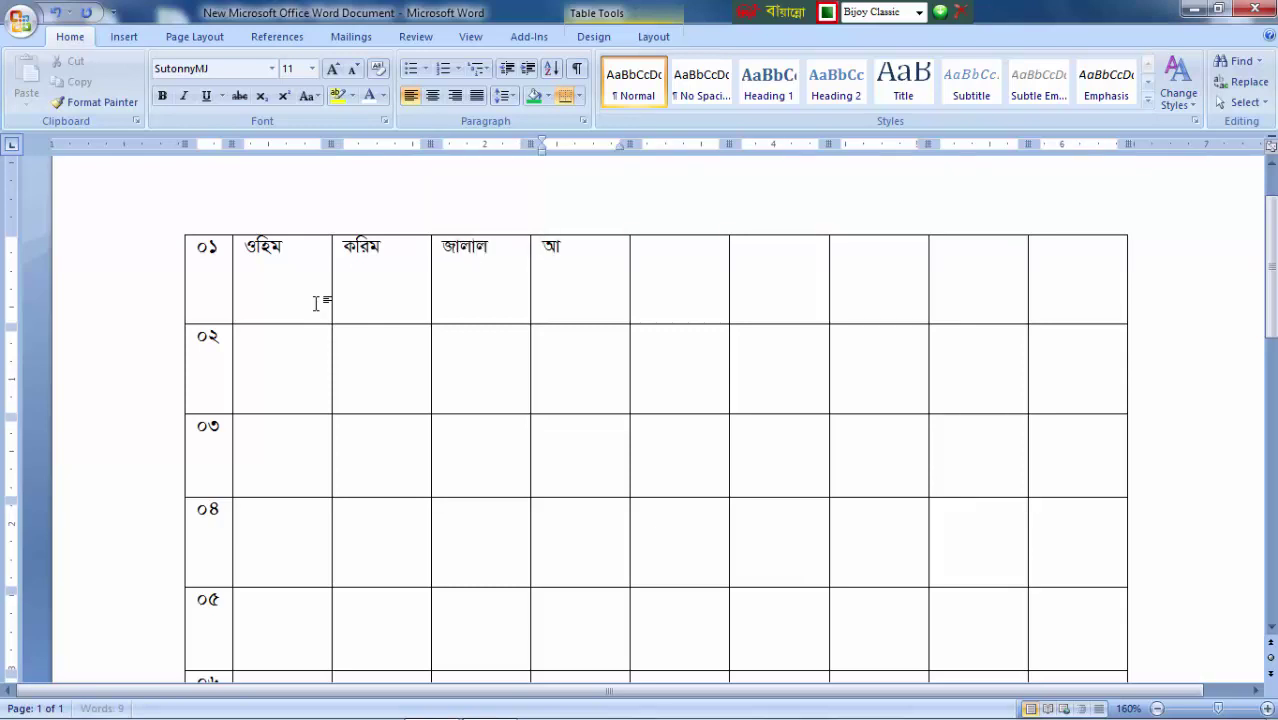
text(ল্লা)
text(াল)
key(Tab)
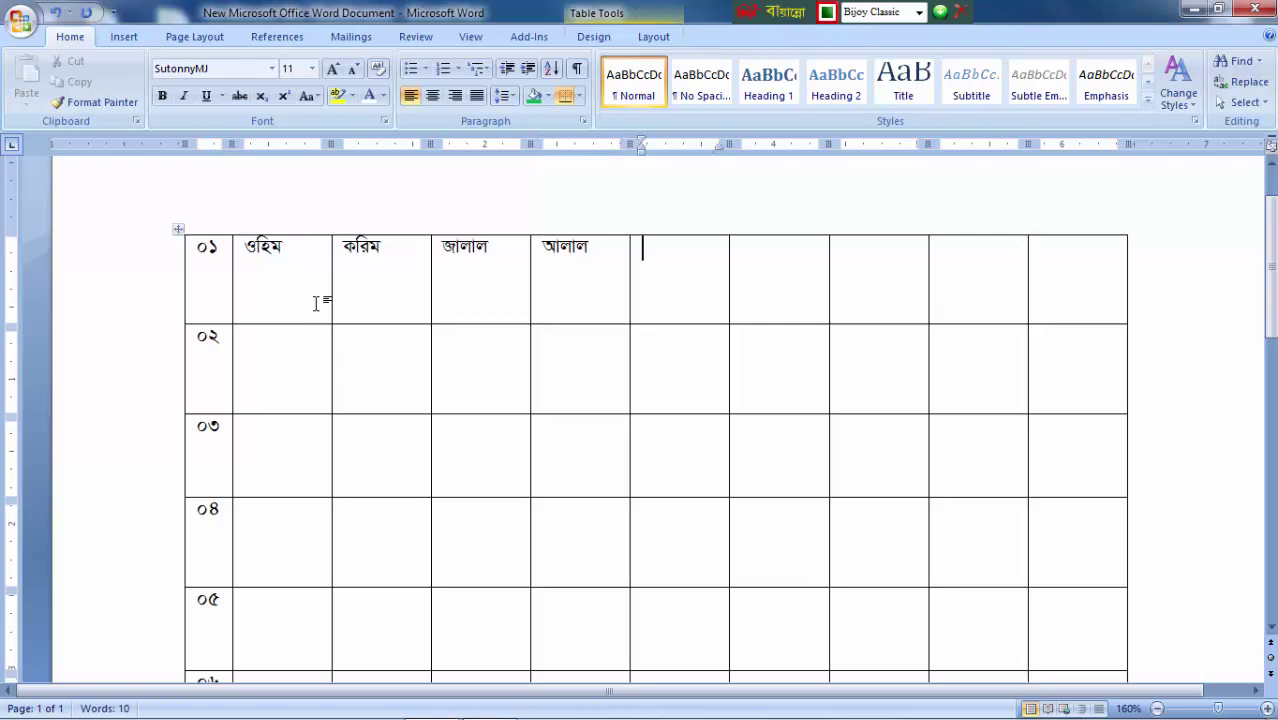
text(ওাসেল)
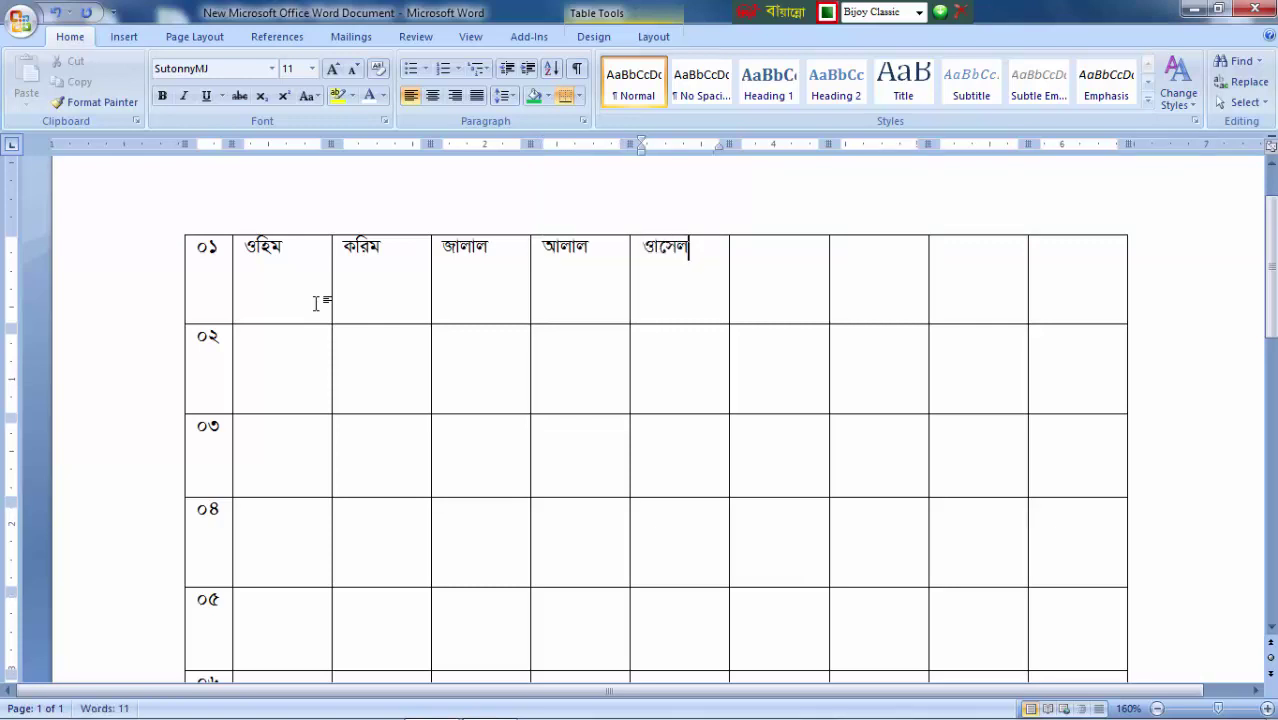
Step: Stop auto-capitalizing table cells and correct the first name's initial letter
click(653, 266)
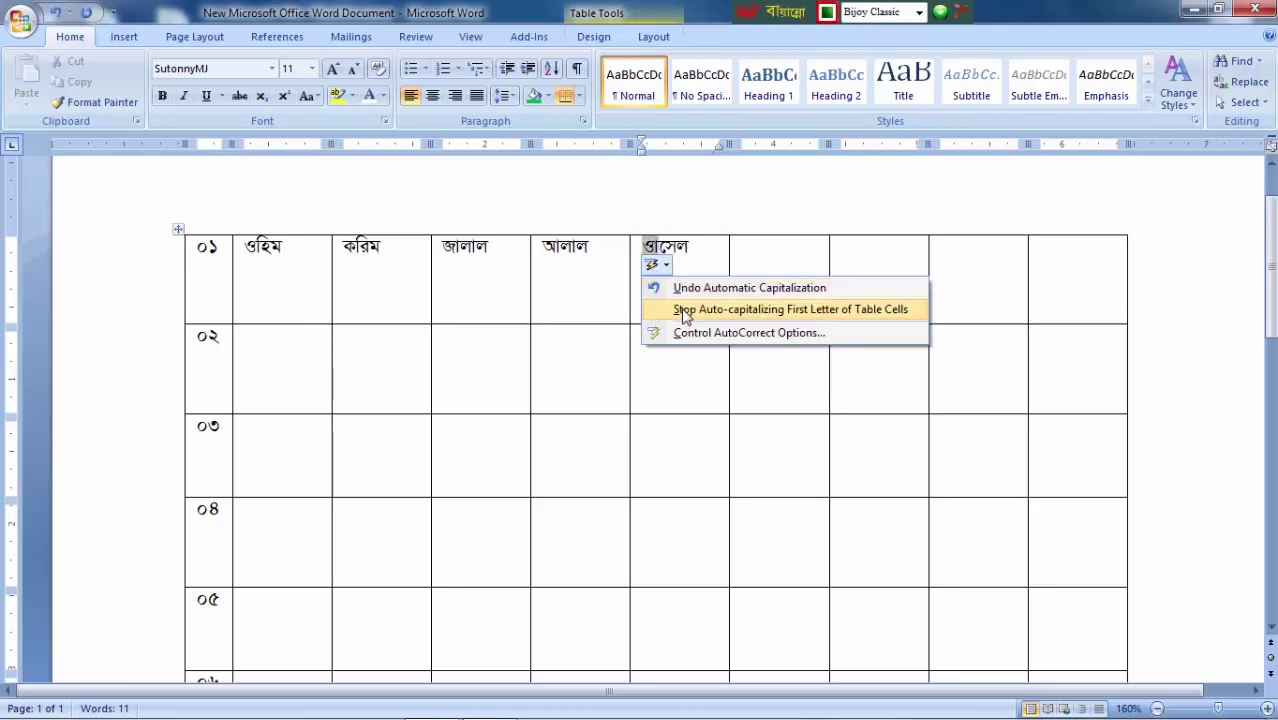
click(665, 308)
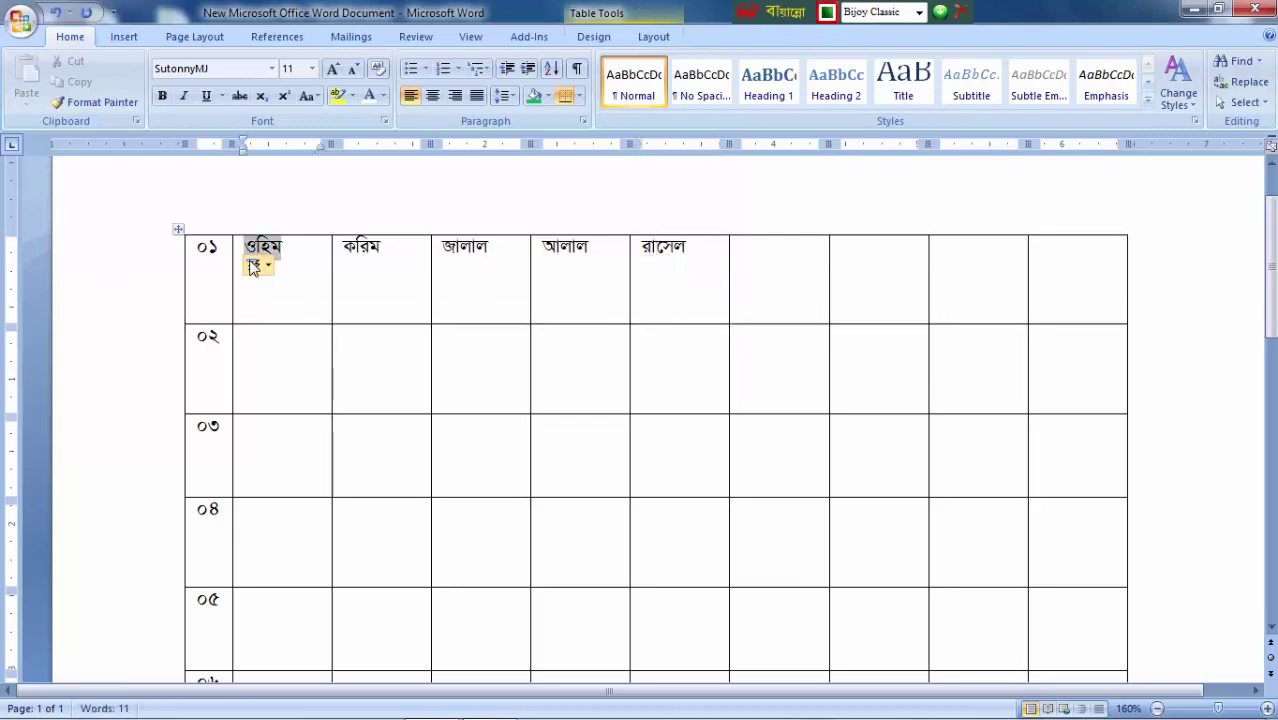
click(258, 265)
click(273, 288)
key(shift+Left)
text(র)
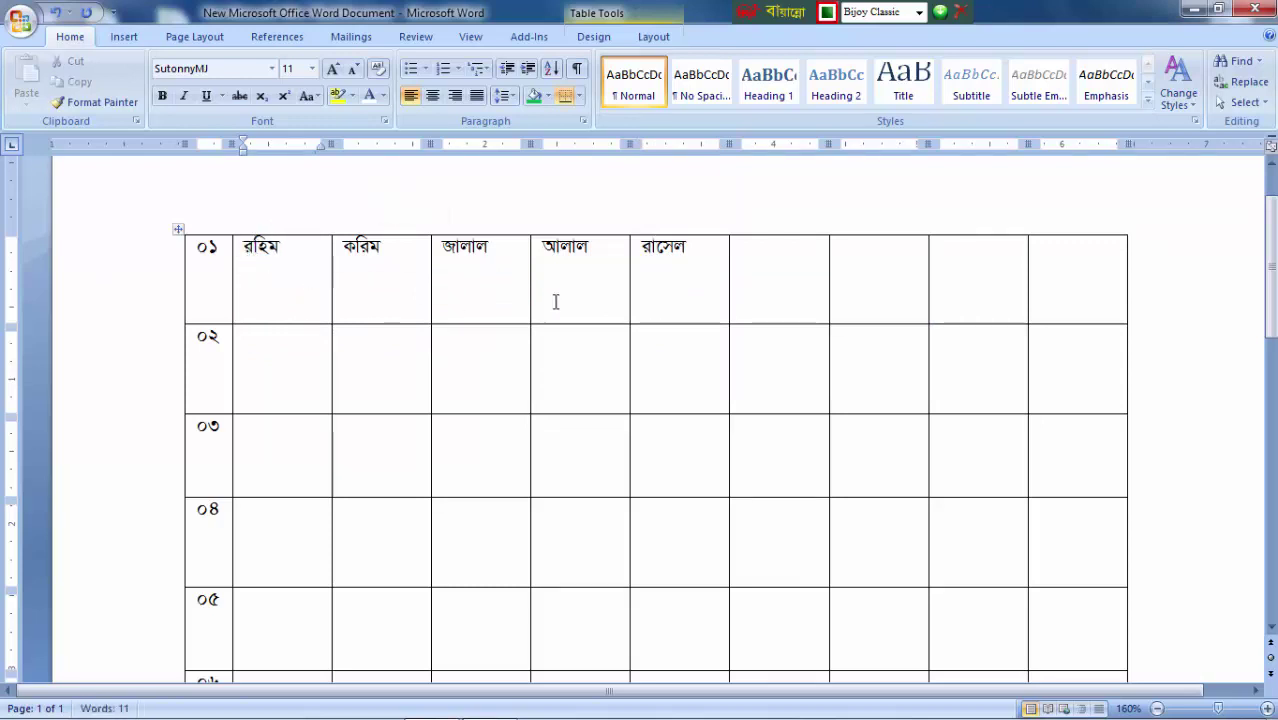
Step: Add two more Bengali names in cells seven and eight, undoing an AutoCorrect change
click(789, 265)
text(মোকলেস)
key(Tab)
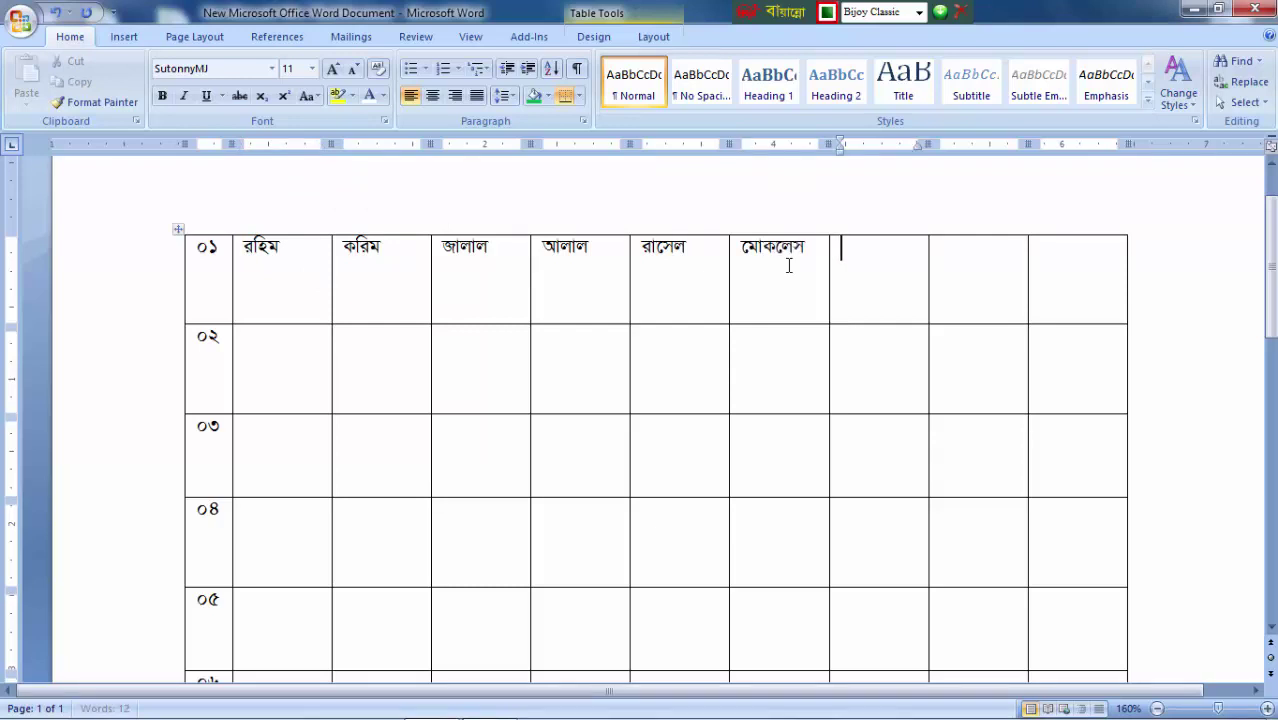
text(আরে)
text(ক)
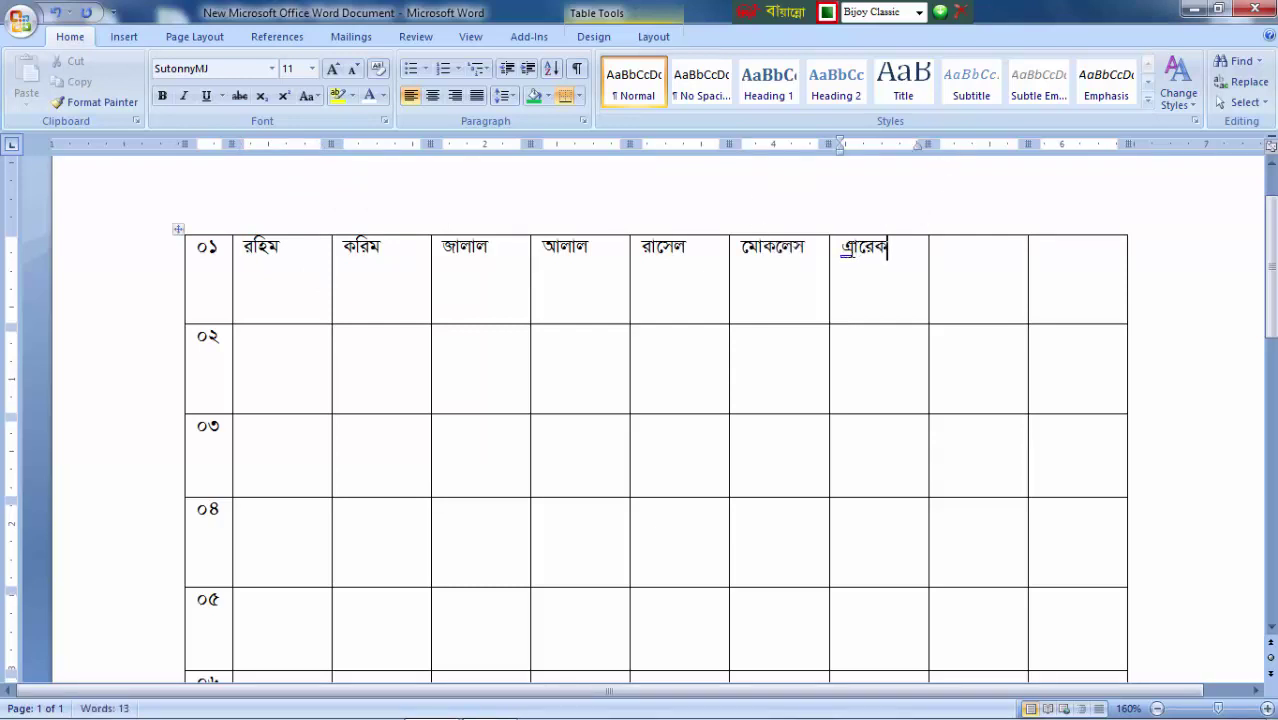
click(852, 265)
click(882, 312)
text(ম)
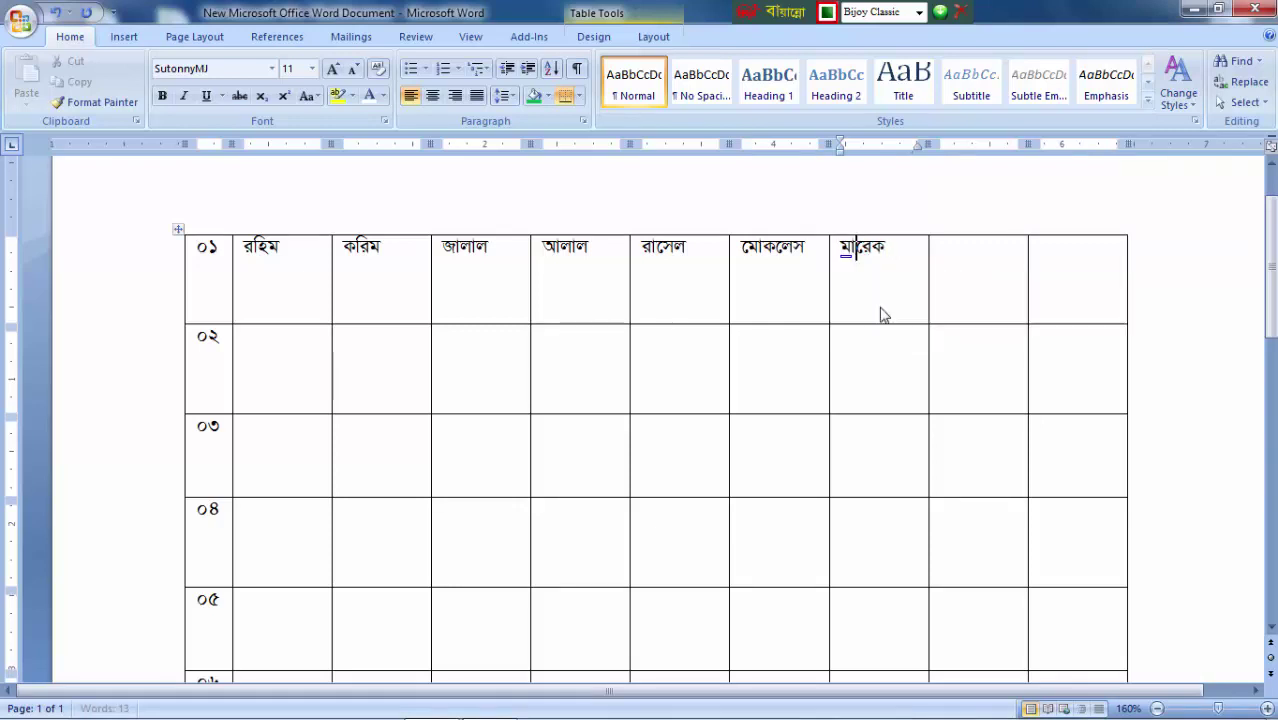
ctrl+scroll(882, 310, down, 2)
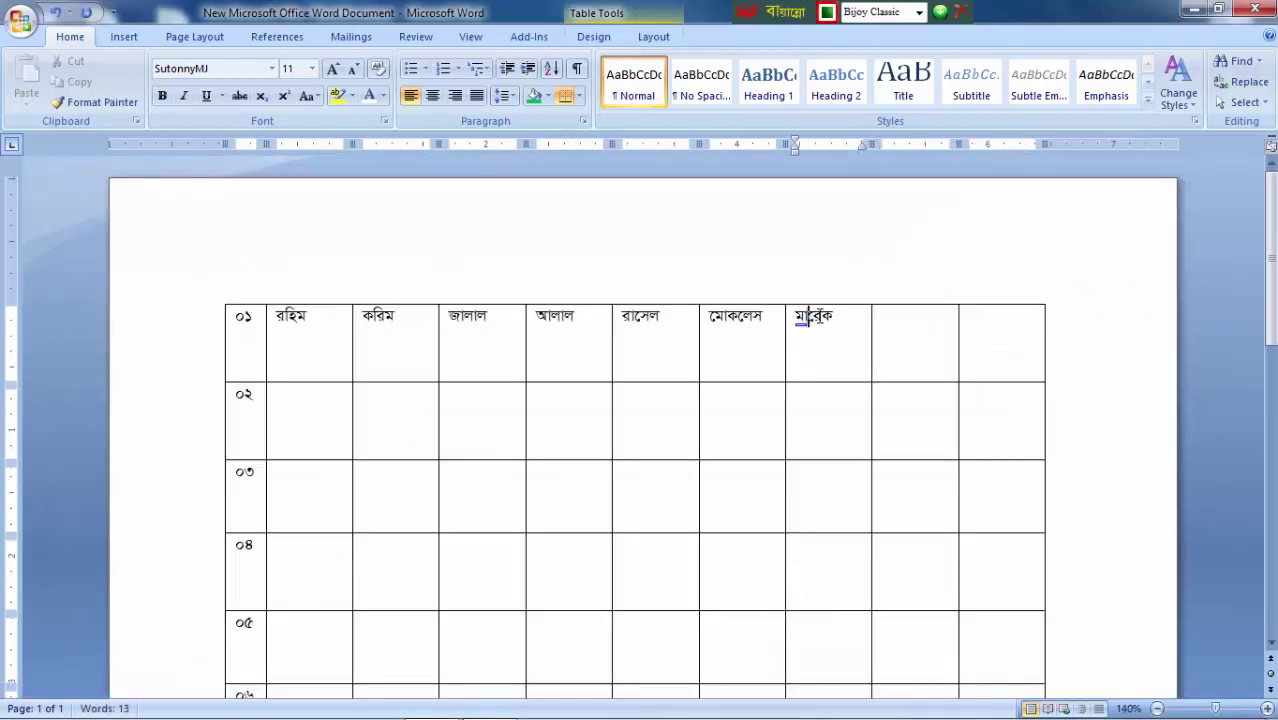
key(BackSpace)
text(ল)
ctrl+scroll(826, 348, down, 3)
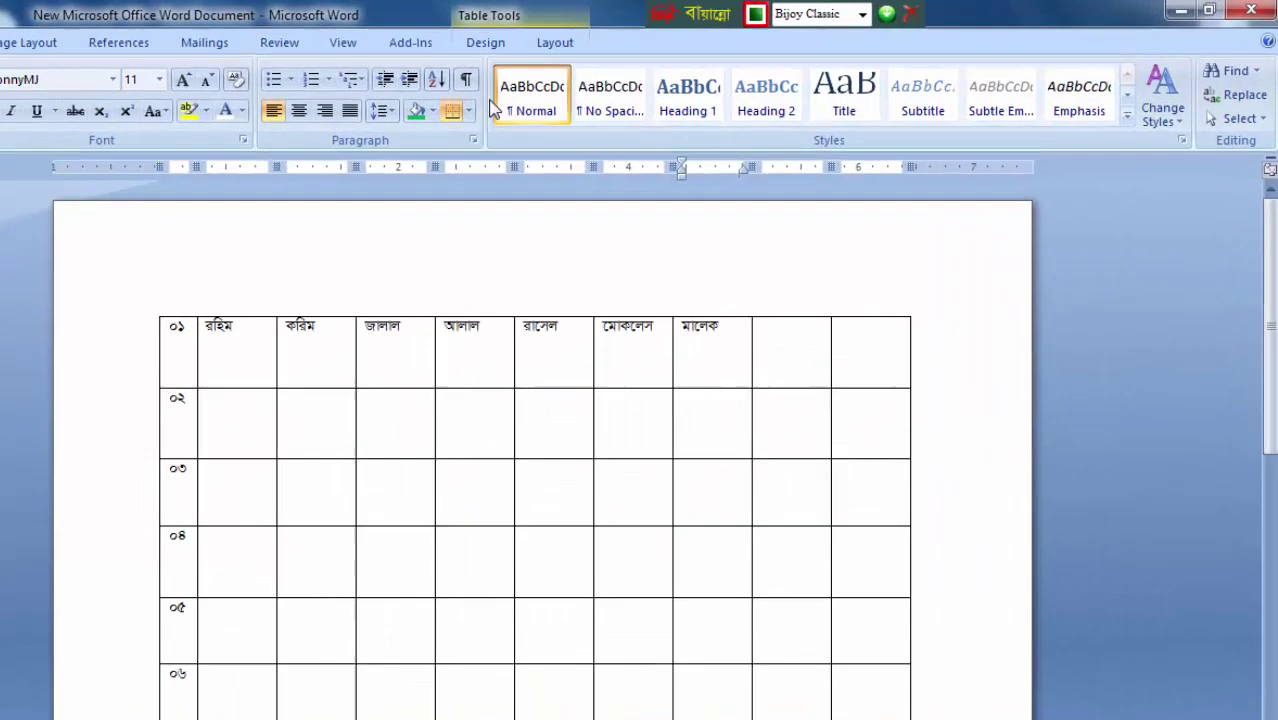
Step: Apply the black-header banded table style from the Table Styles gallery
click(593, 36)
click(394, 157)
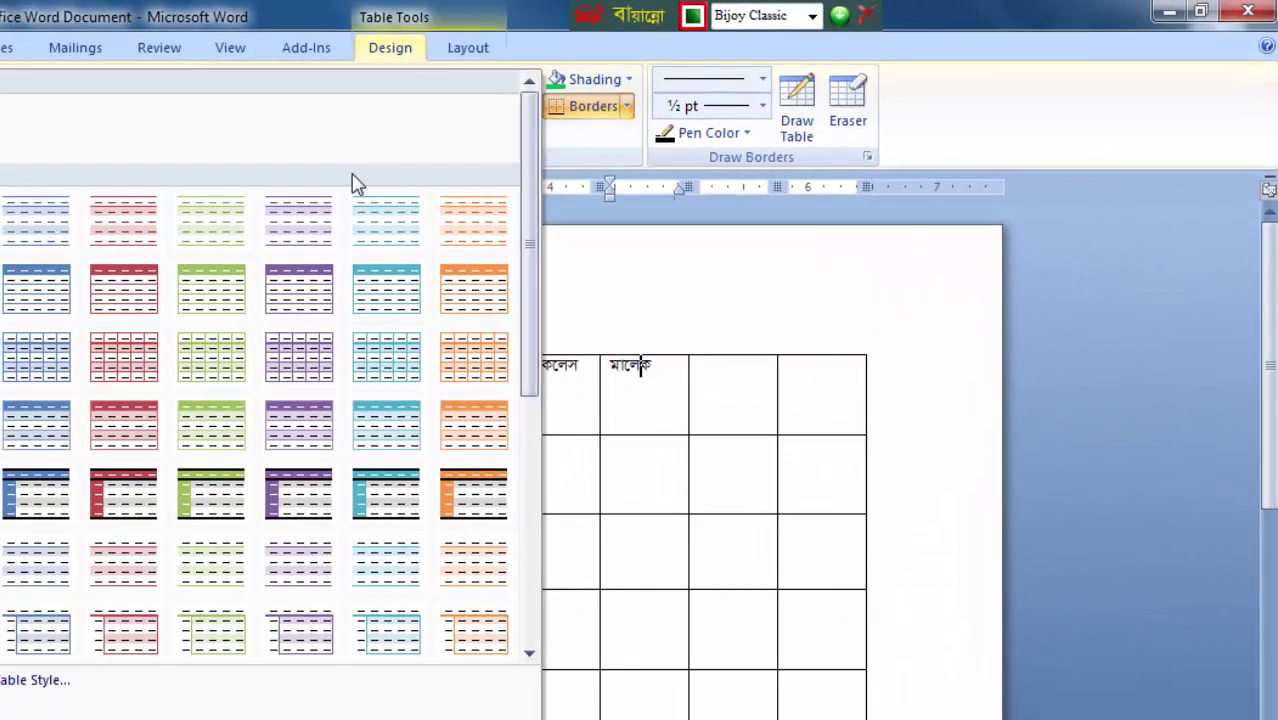
click(721, 655)
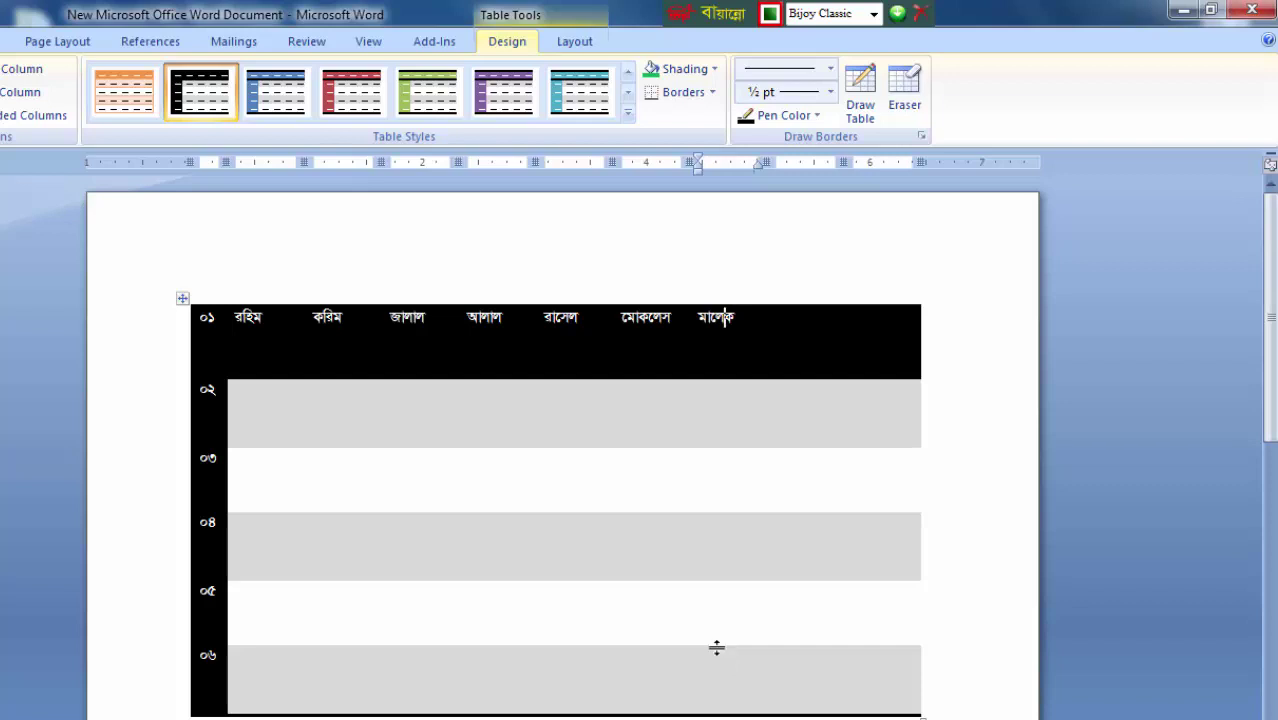
Step: Select the whole table and delete it, leaving the page blank
ctrl+scroll(867, 611, down, 1)
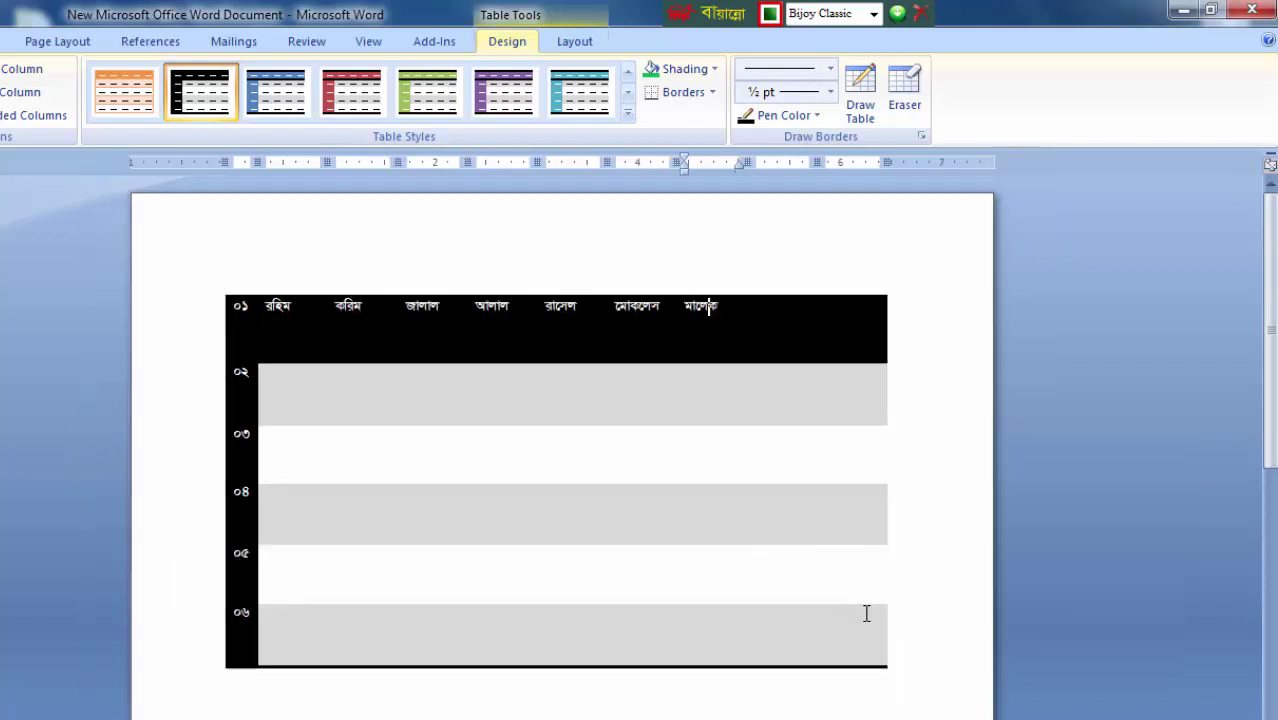
ctrl+scroll(867, 611, down, 3)
ctrl+scroll(241, 665, up, 3)
ctrl+scroll(241, 665, up, 3)
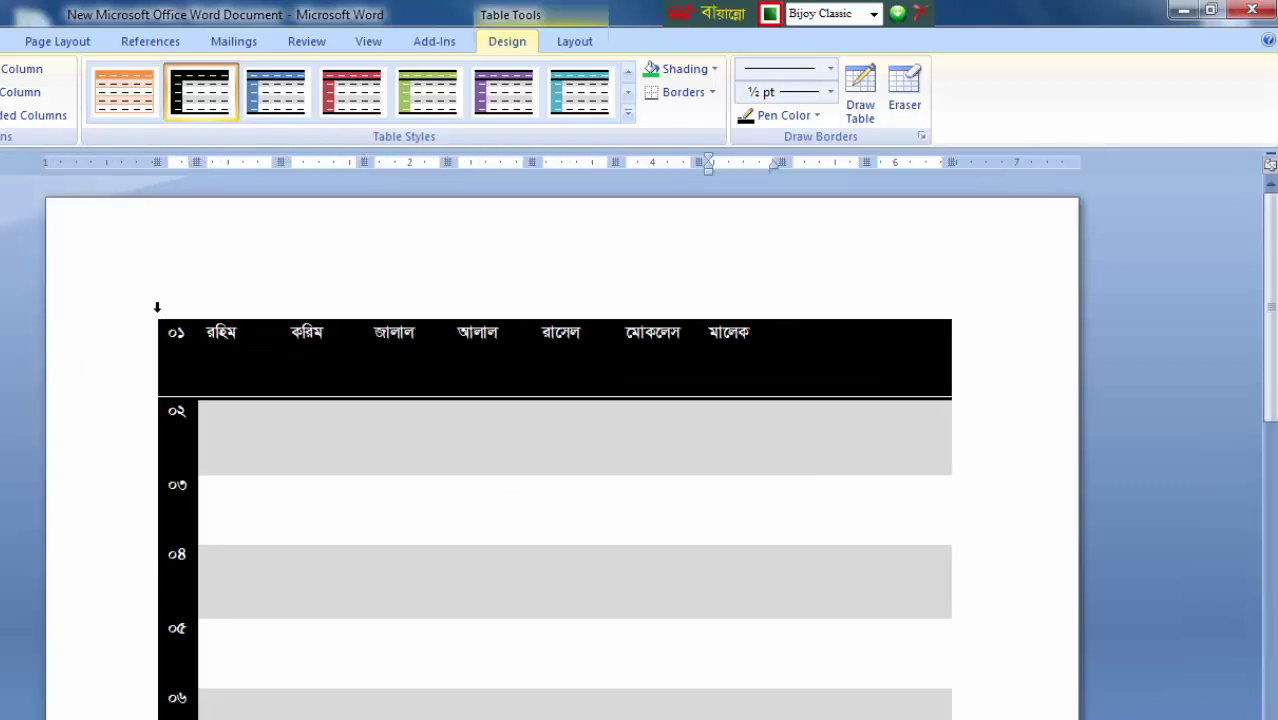
click(184, 332)
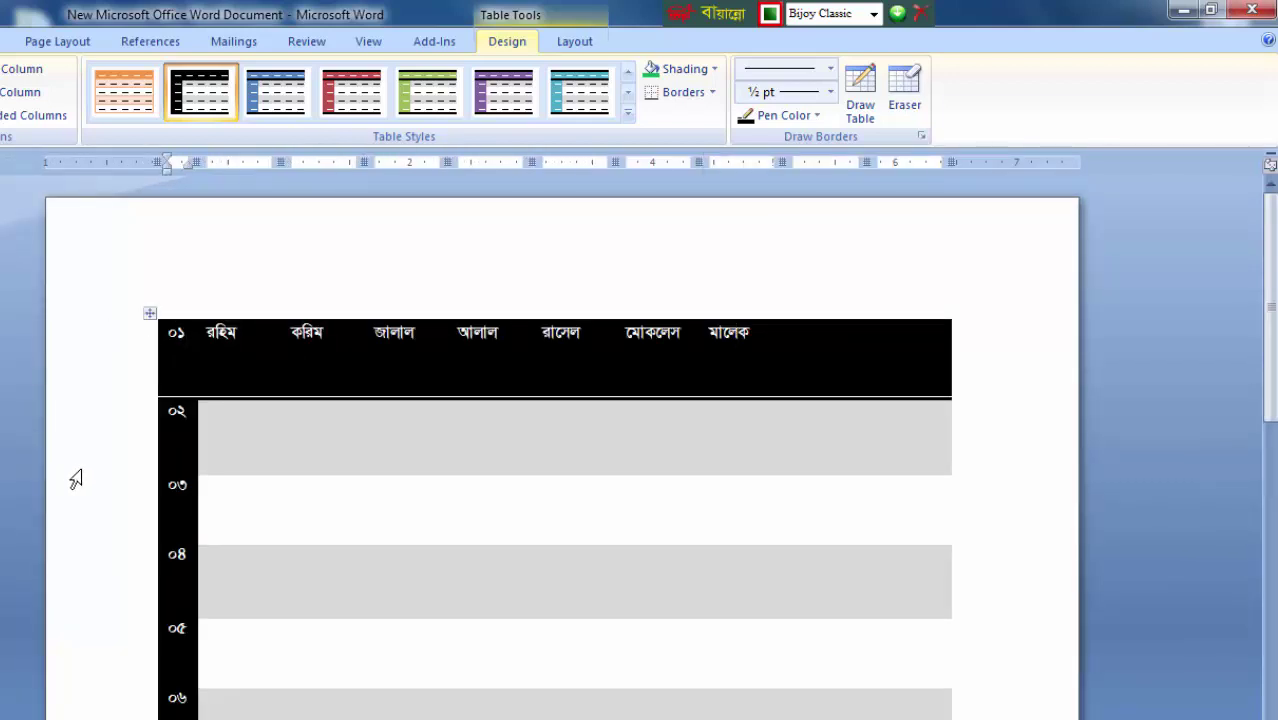
click(154, 316)
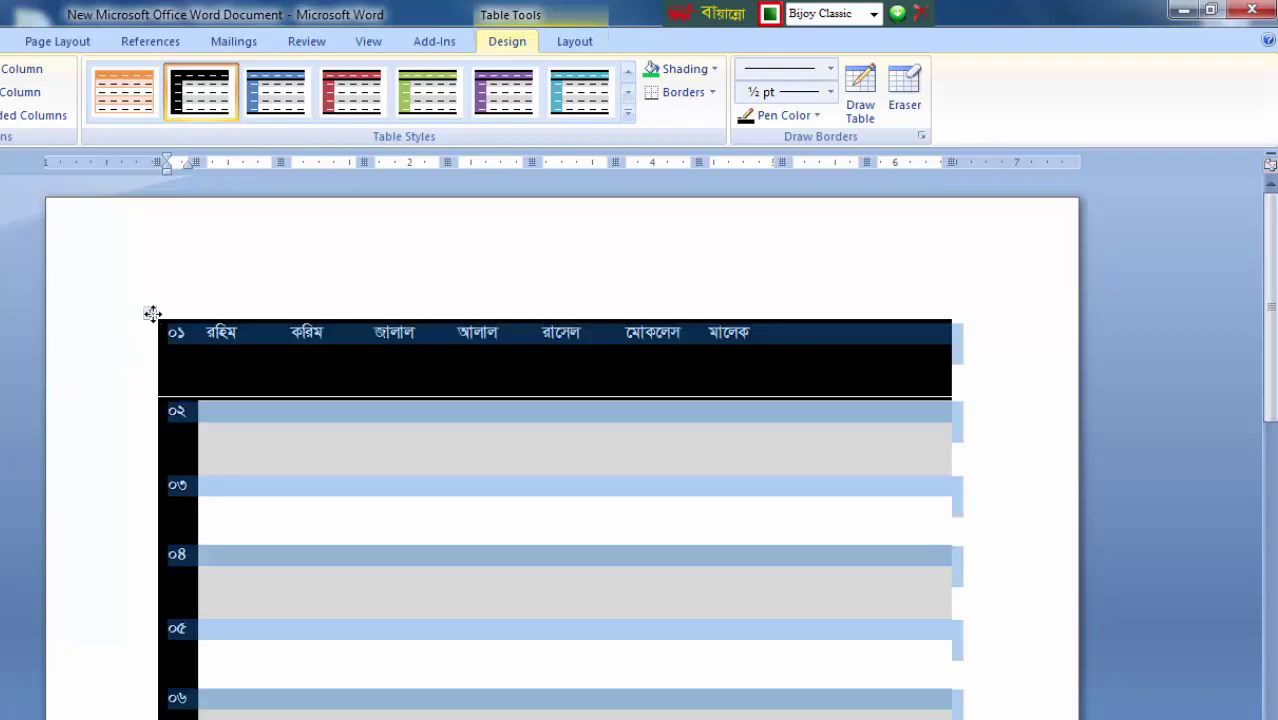
key(BackSpace)
Step: Insert an Excel Spreadsheet object from the Insert > Table menu
click(2, 41)
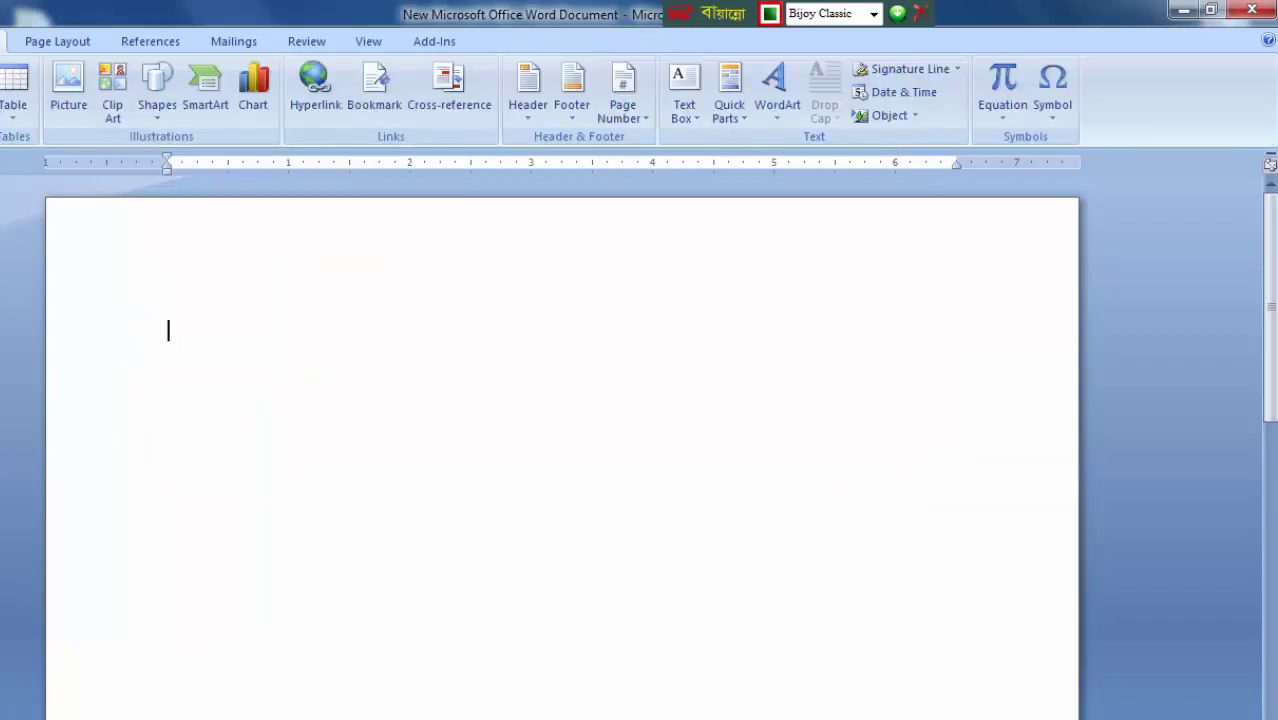
click(12, 115)
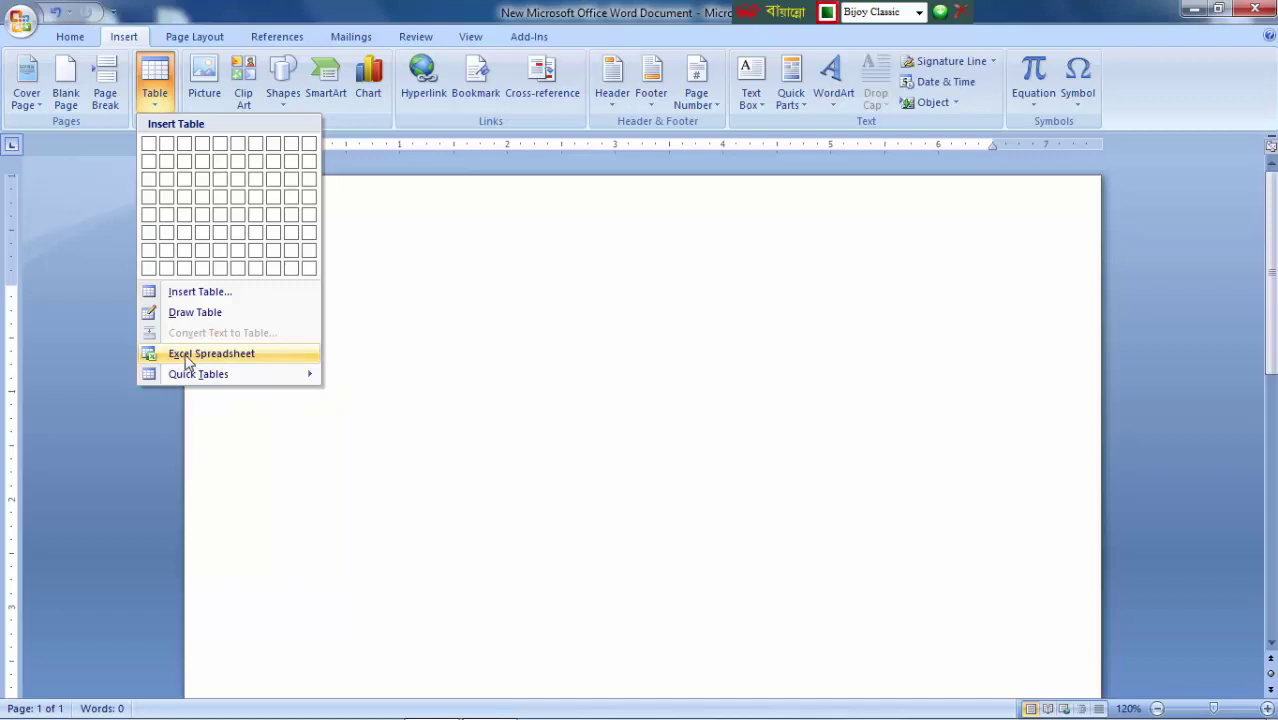
click(186, 355)
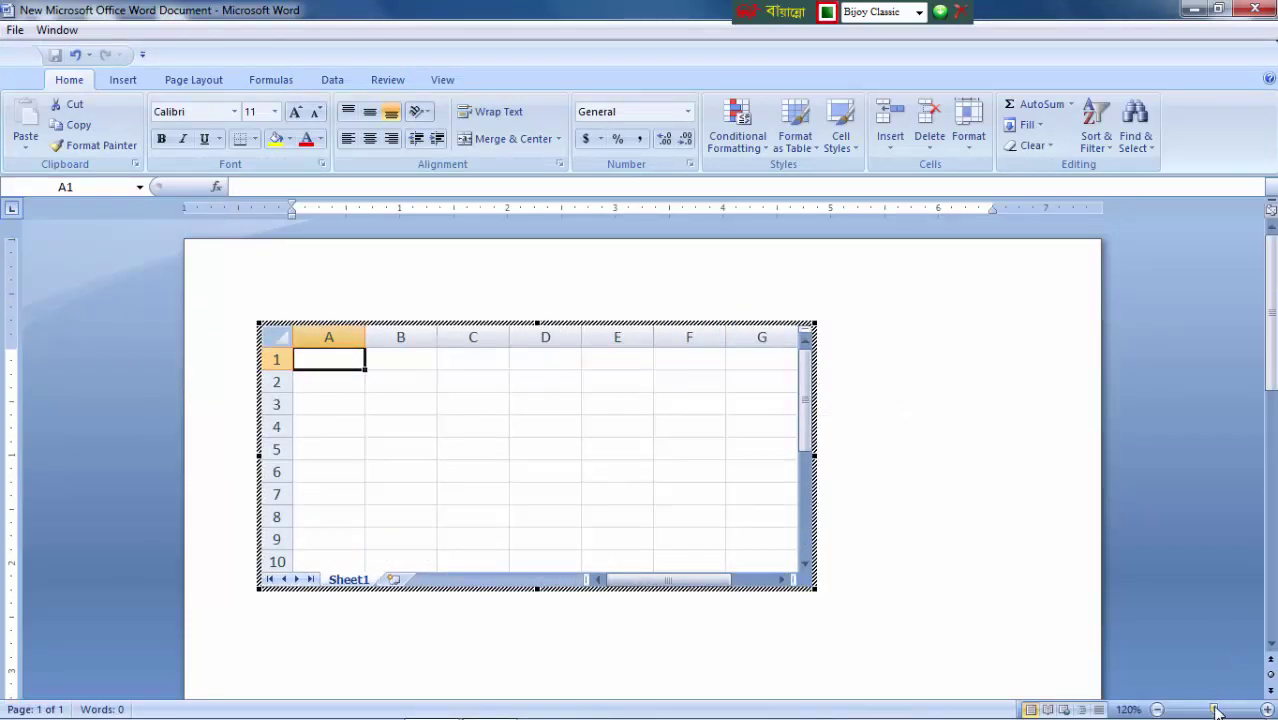
Step: Zoom out and drag the sheet's corner handle so it shows columns A–J and about 18 rows
drag(1216, 710, 1205, 710)
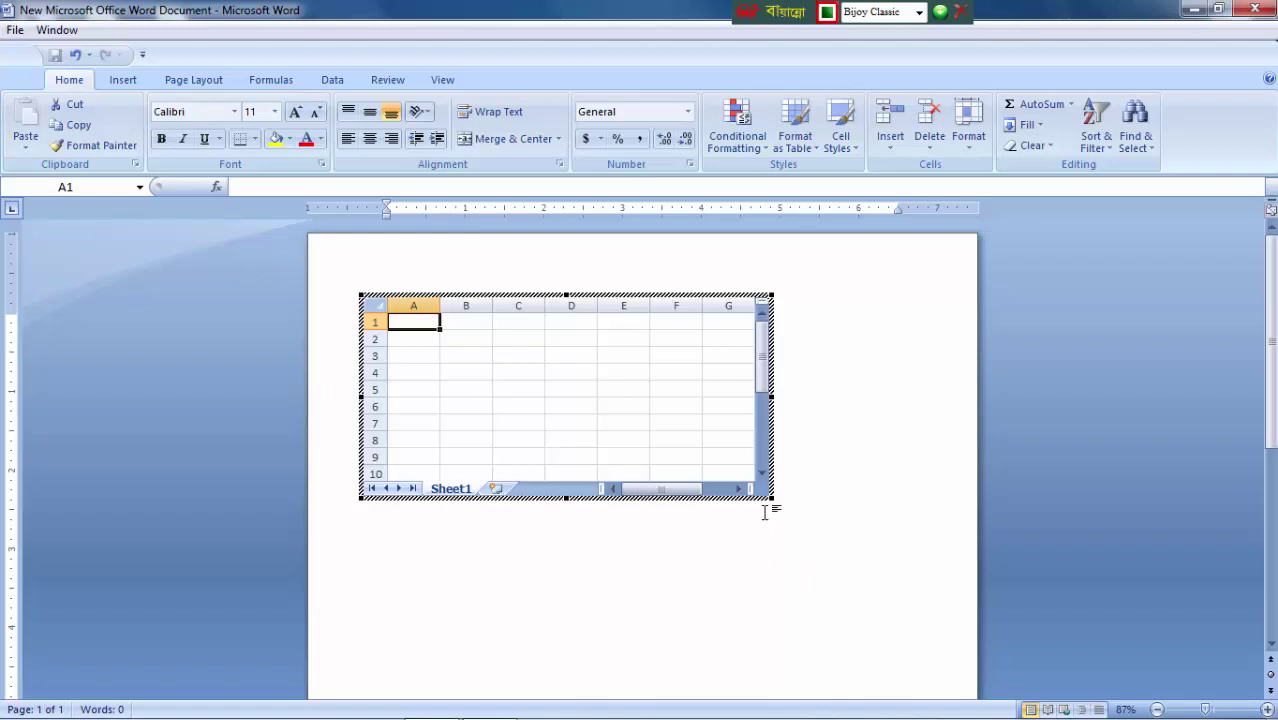
scroll(748, 507, up, 3)
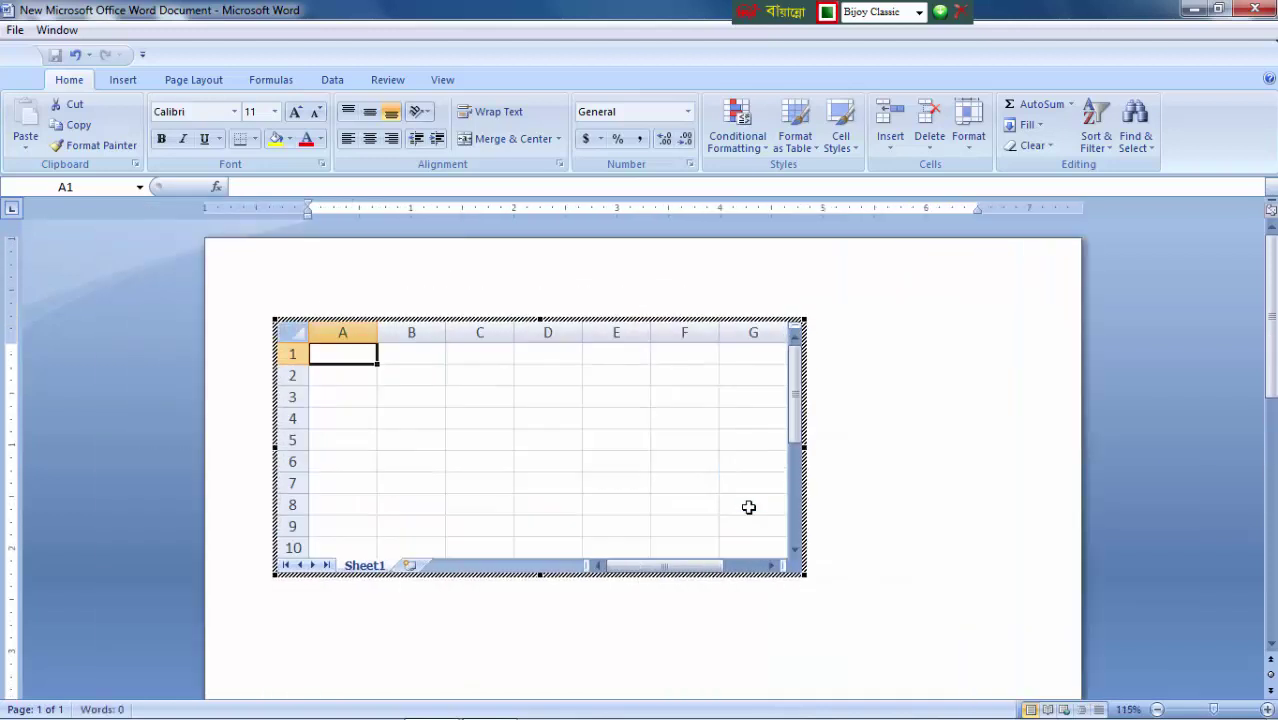
click(1212, 709)
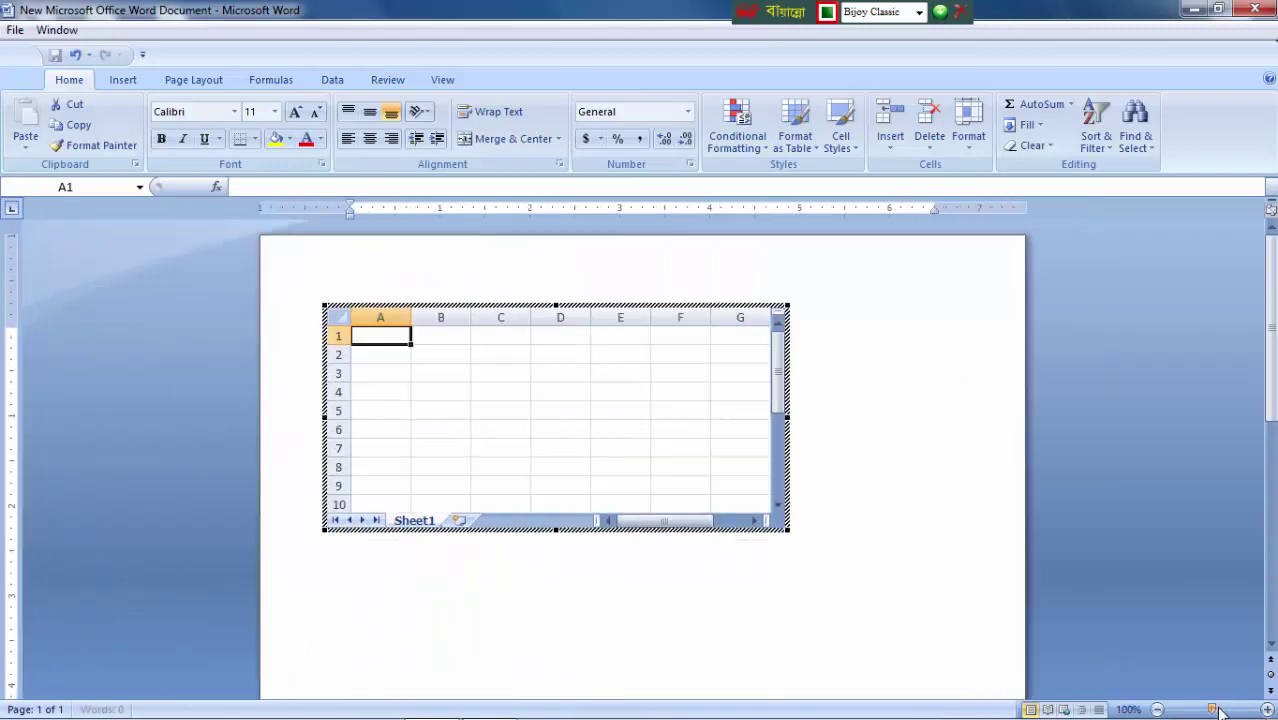
drag(1214, 710, 1203, 710)
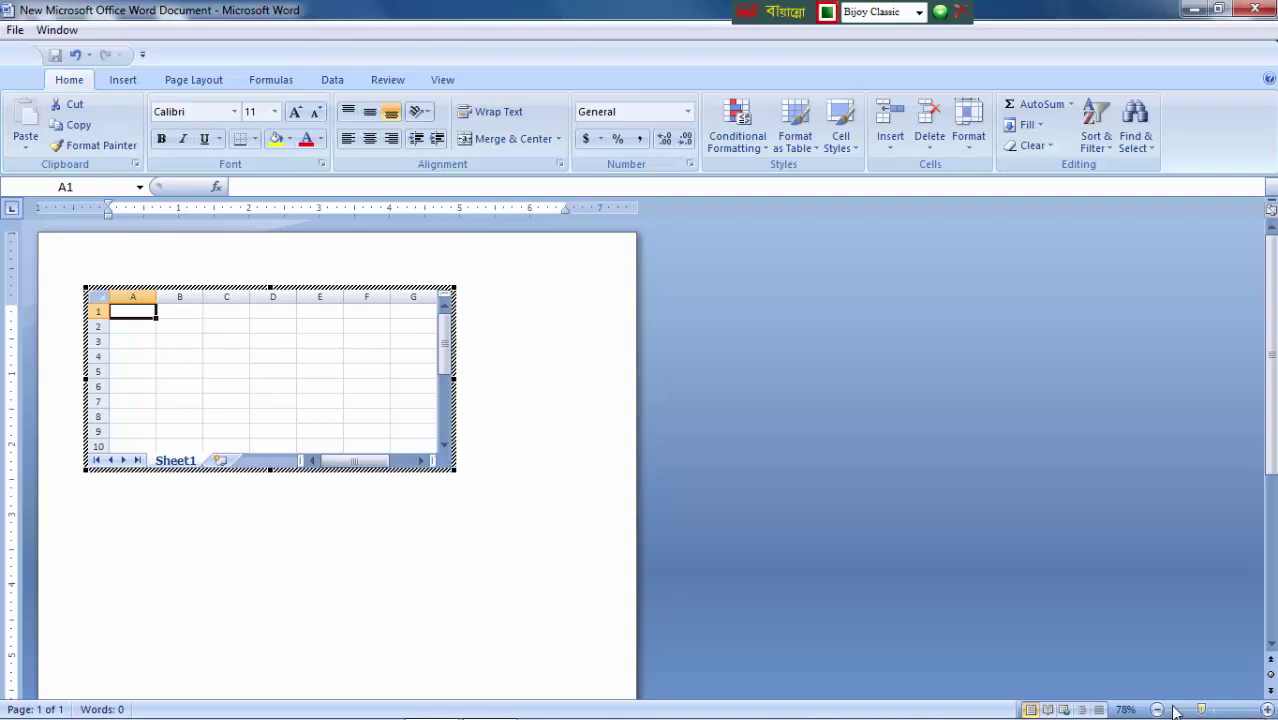
scroll(803, 694, up, 5)
scroll(865, 580, down, 2)
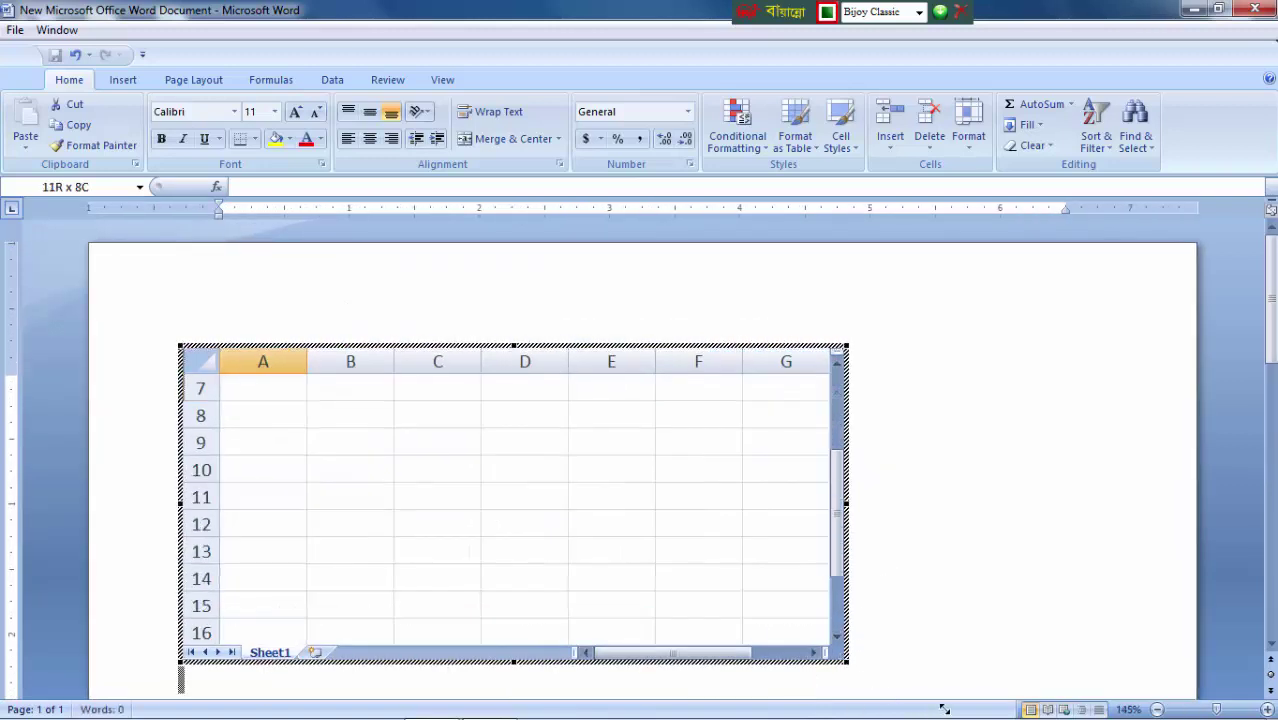
scroll(968, 530, down, 5)
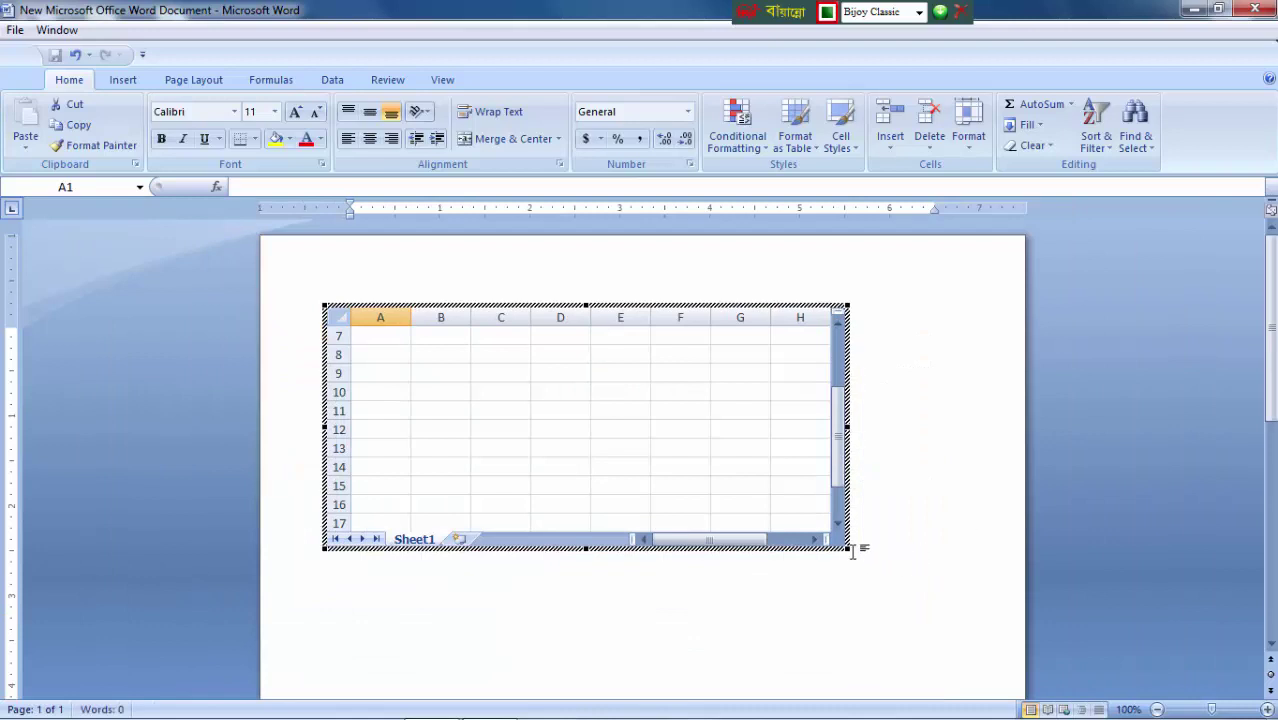
drag(847, 547, 791, 630)
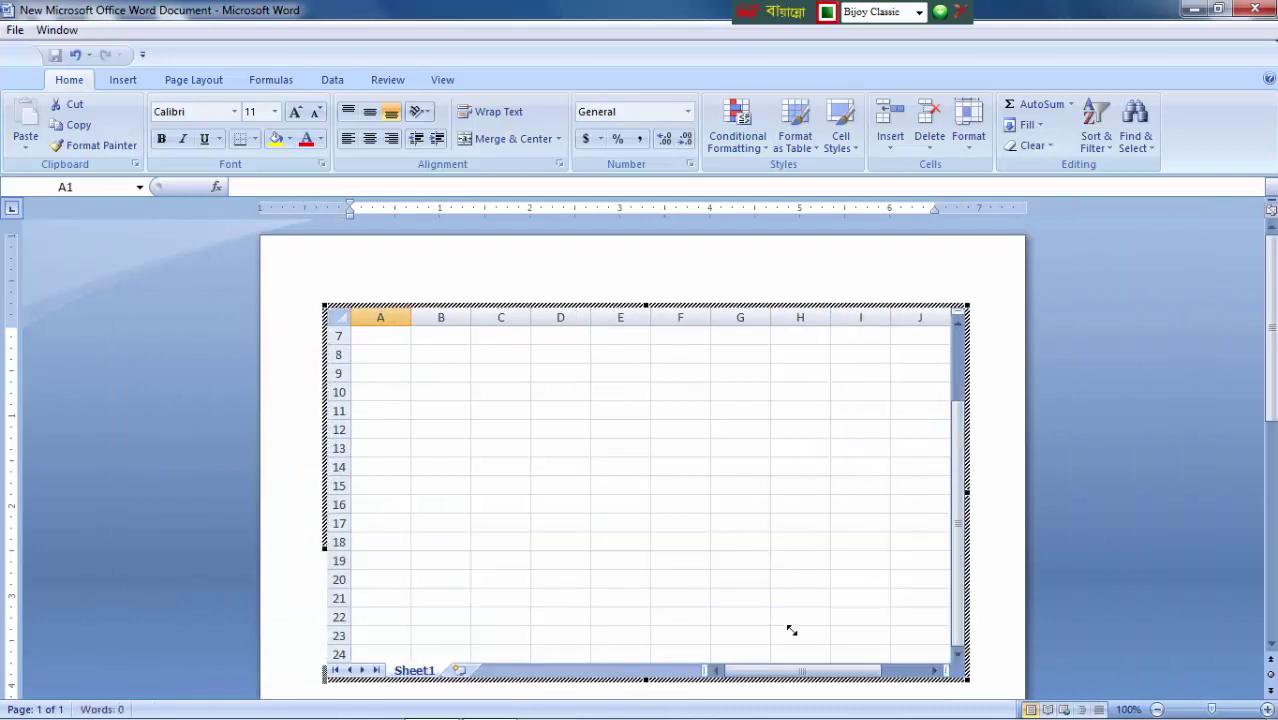
Step: Enter 1 and 2 at the top of column A and drag the number series down the column
click(385, 336)
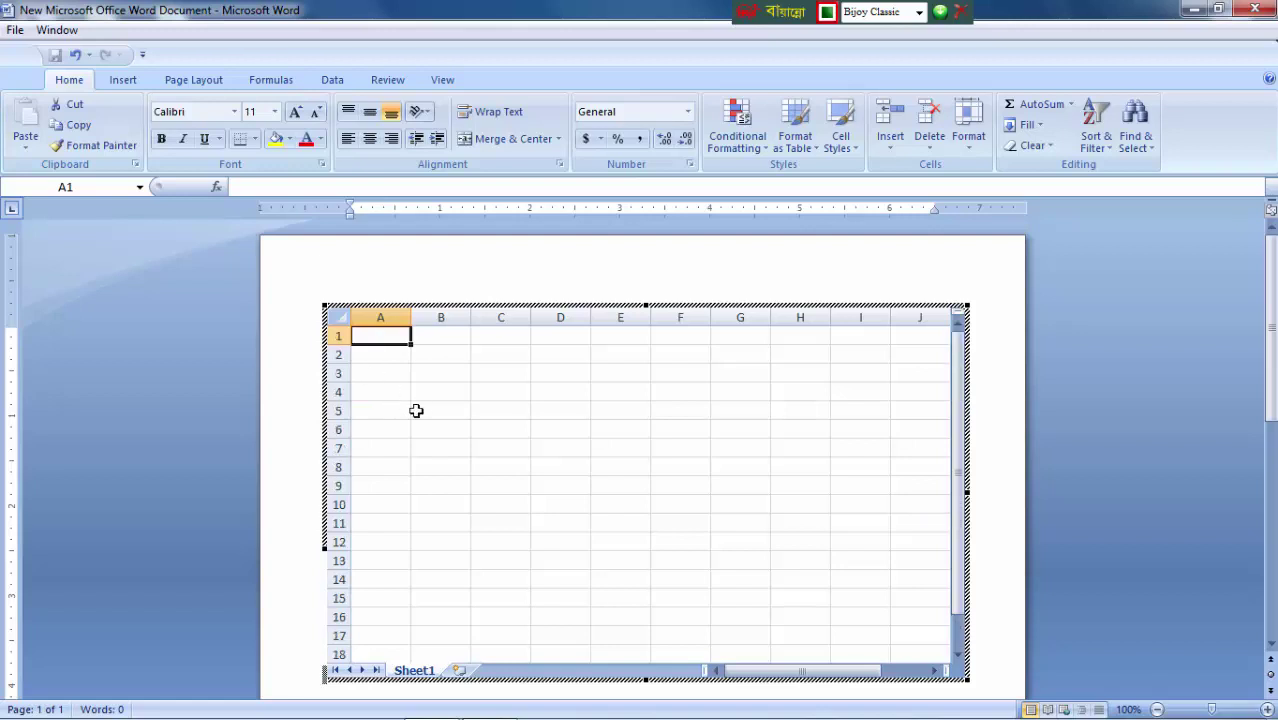
text(01)
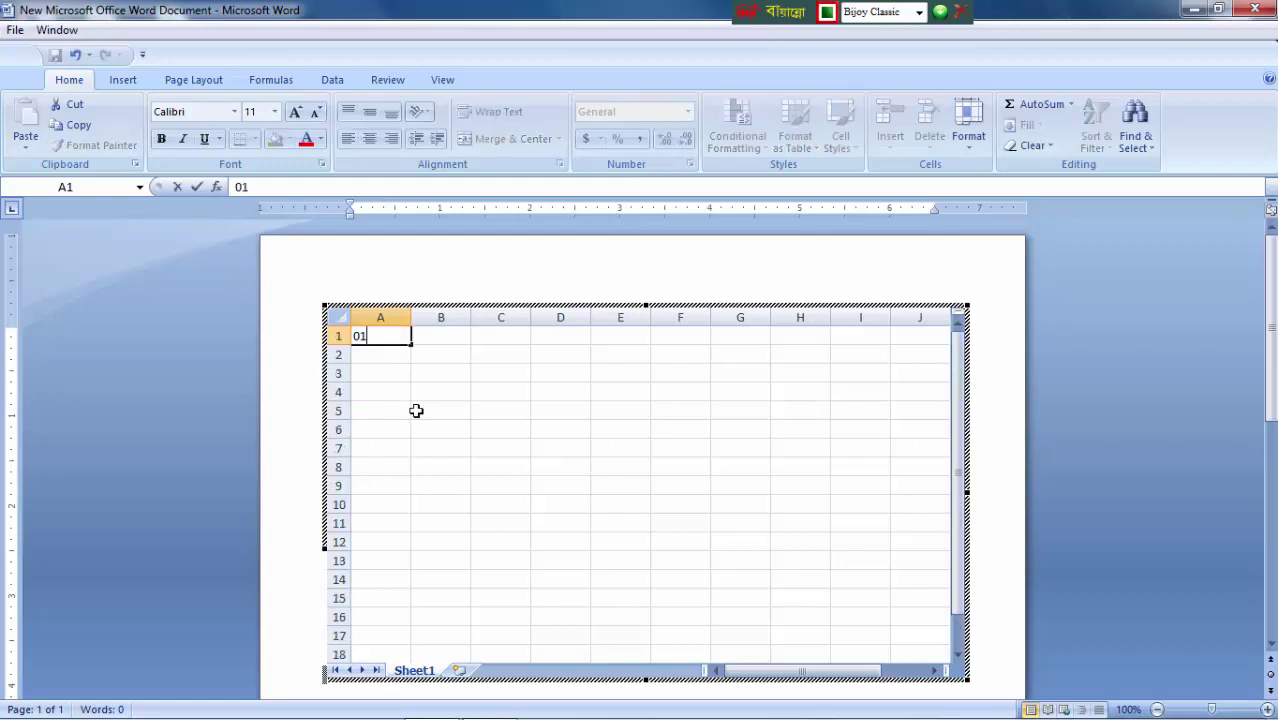
key(Return)
text(02)
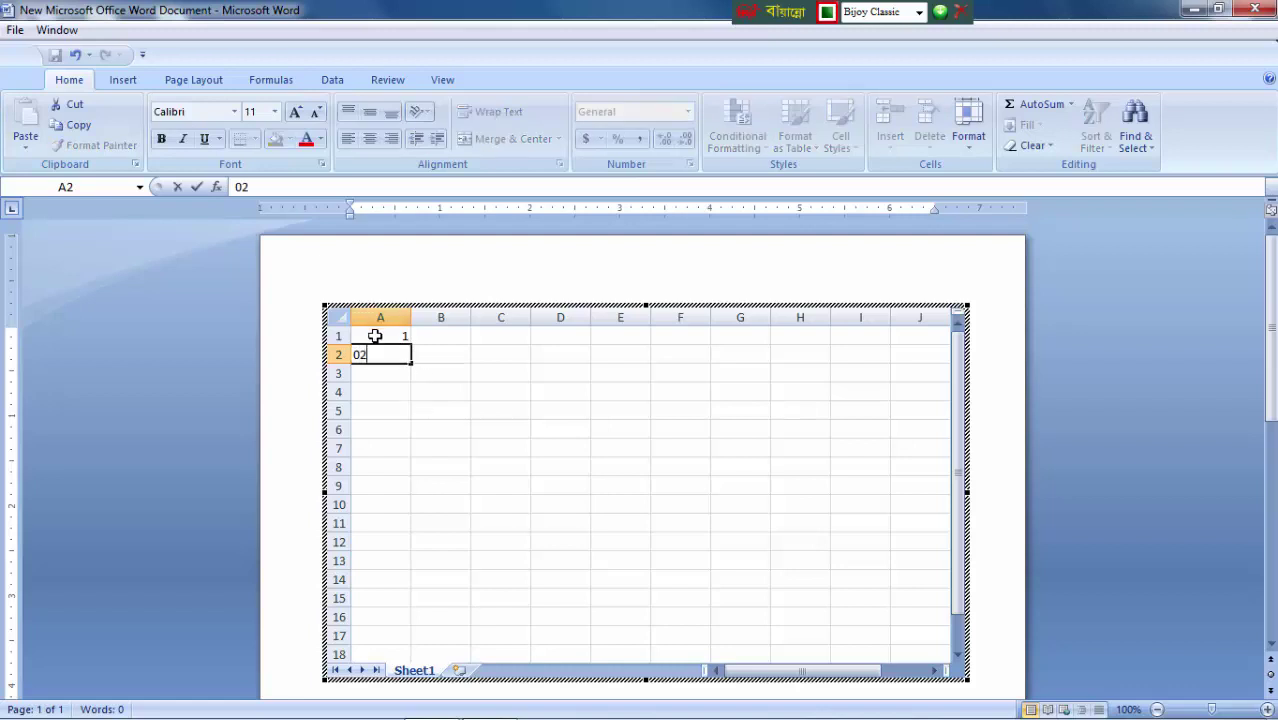
click(376, 334)
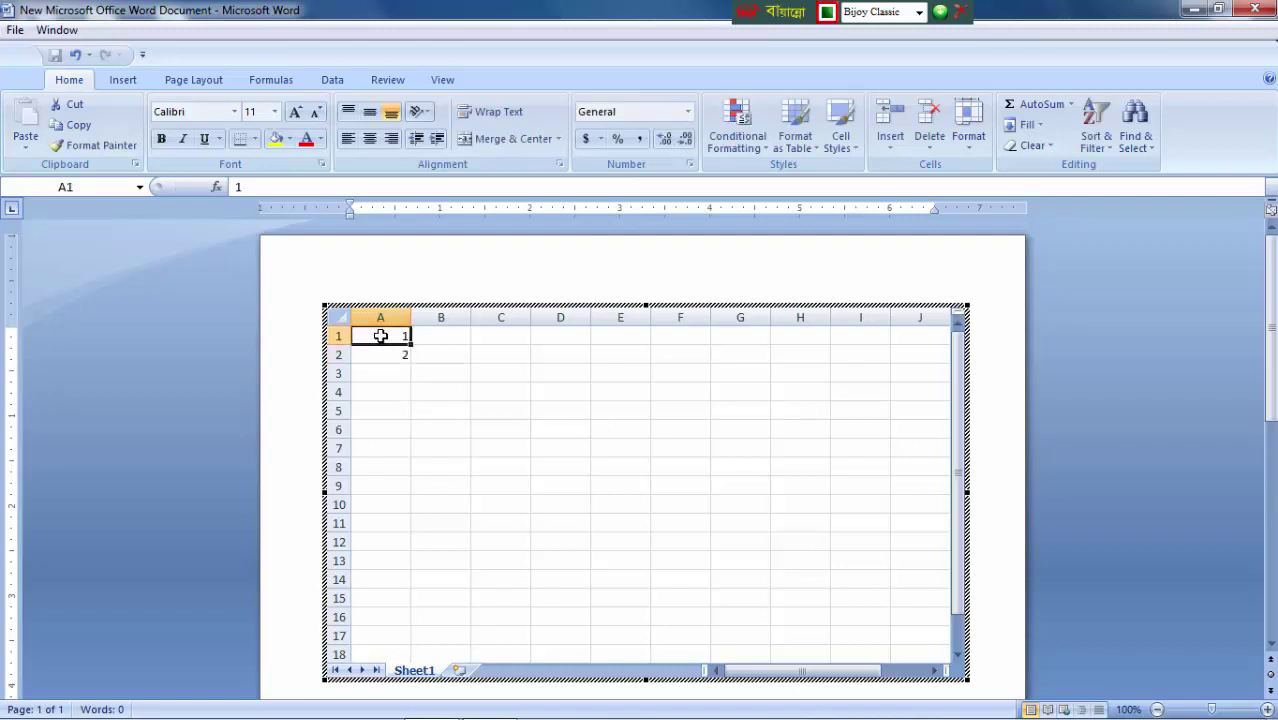
drag(395, 337, 399, 608)
scroll(580, 582, up, 2)
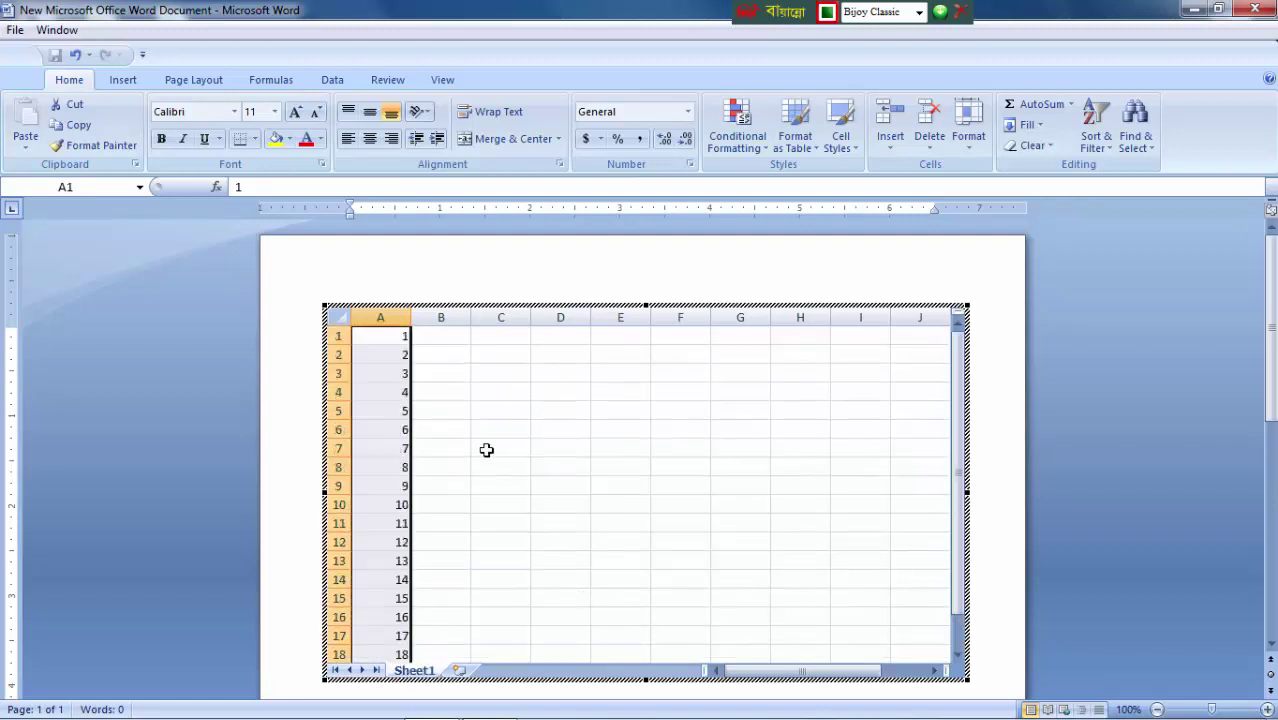
Step: Switch the keyboard to English and type four first names into B1 through E1
click(449, 338)
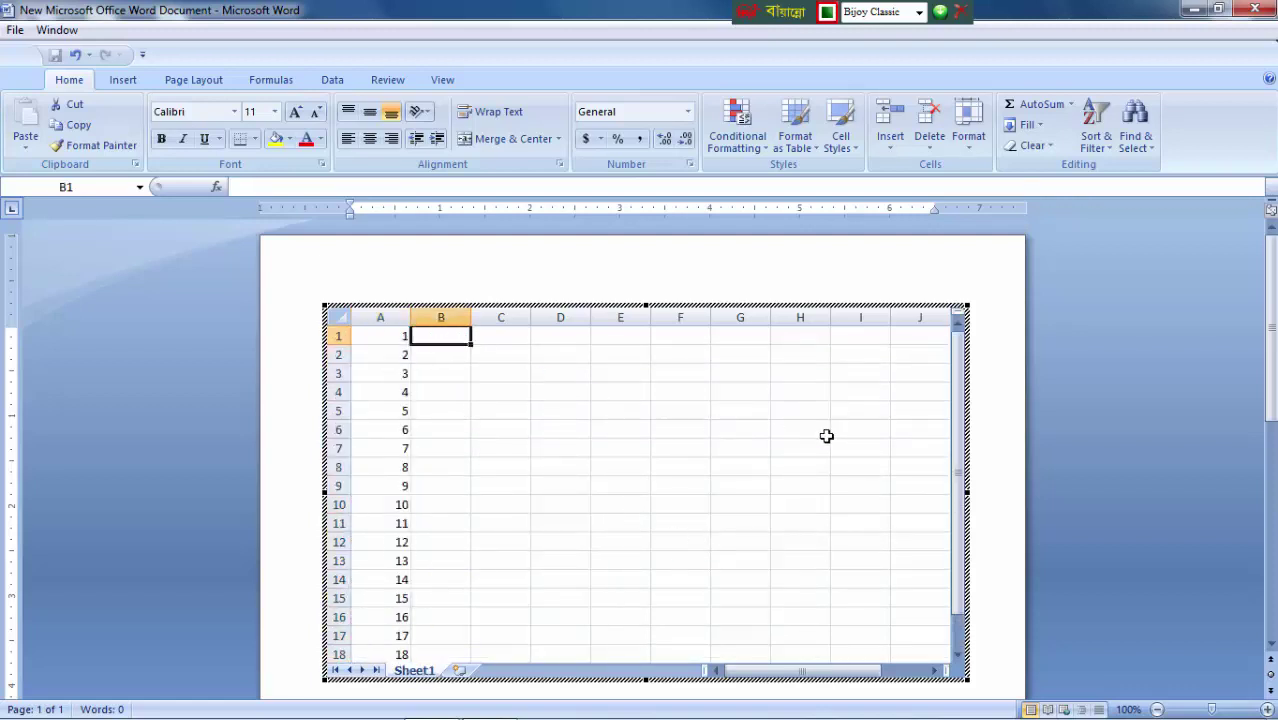
text(=M)
key(BackSpace)
key(BackSpace)
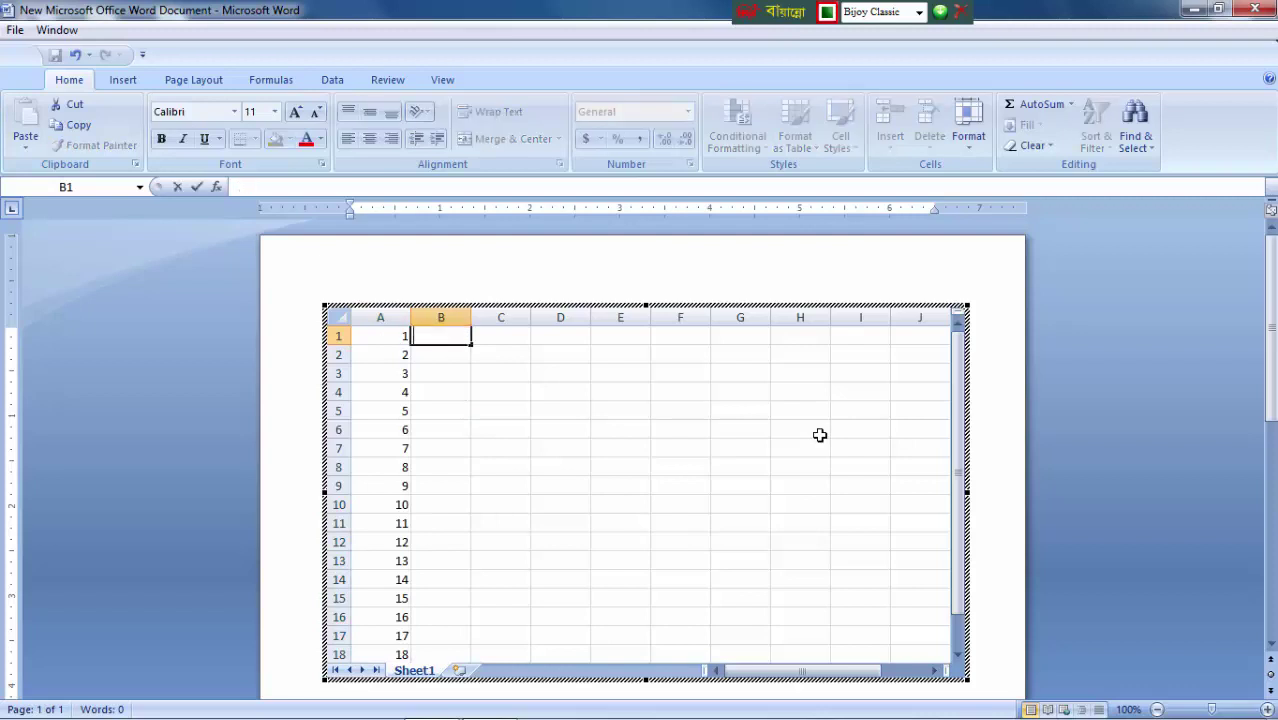
key(ctrl+alt+b)
text(Rohi)
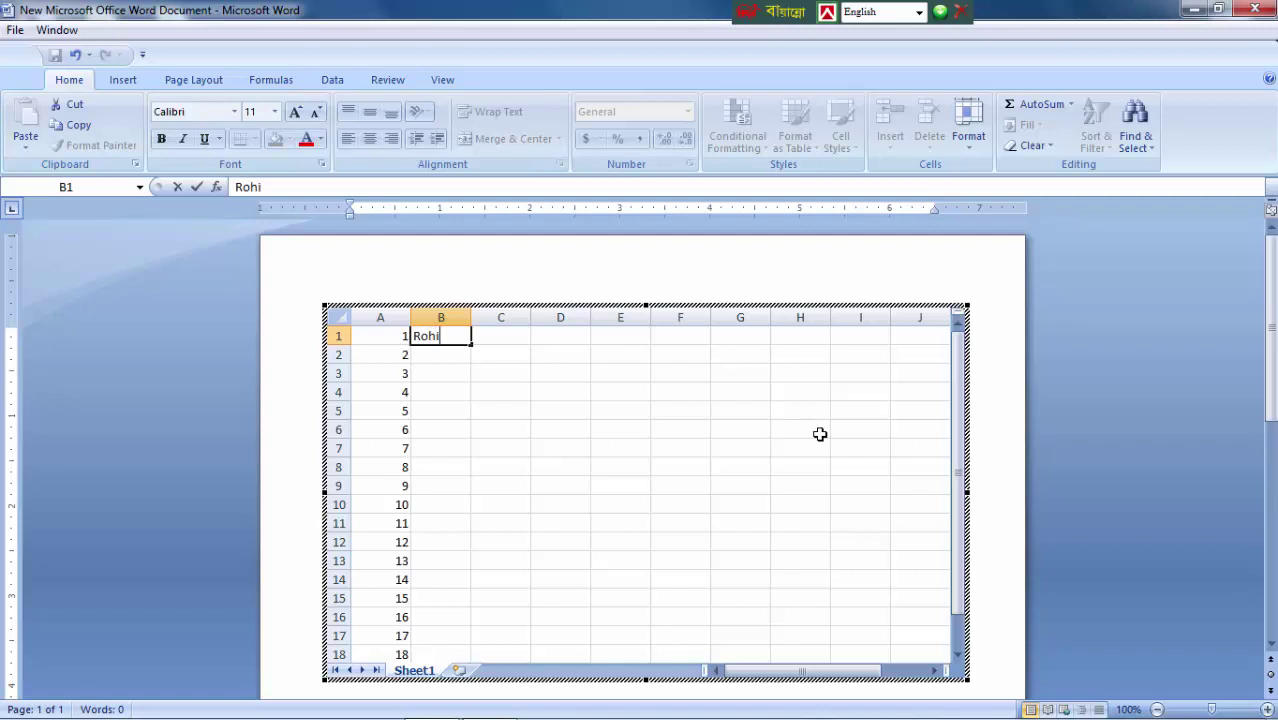
text(m)
key(Tab)
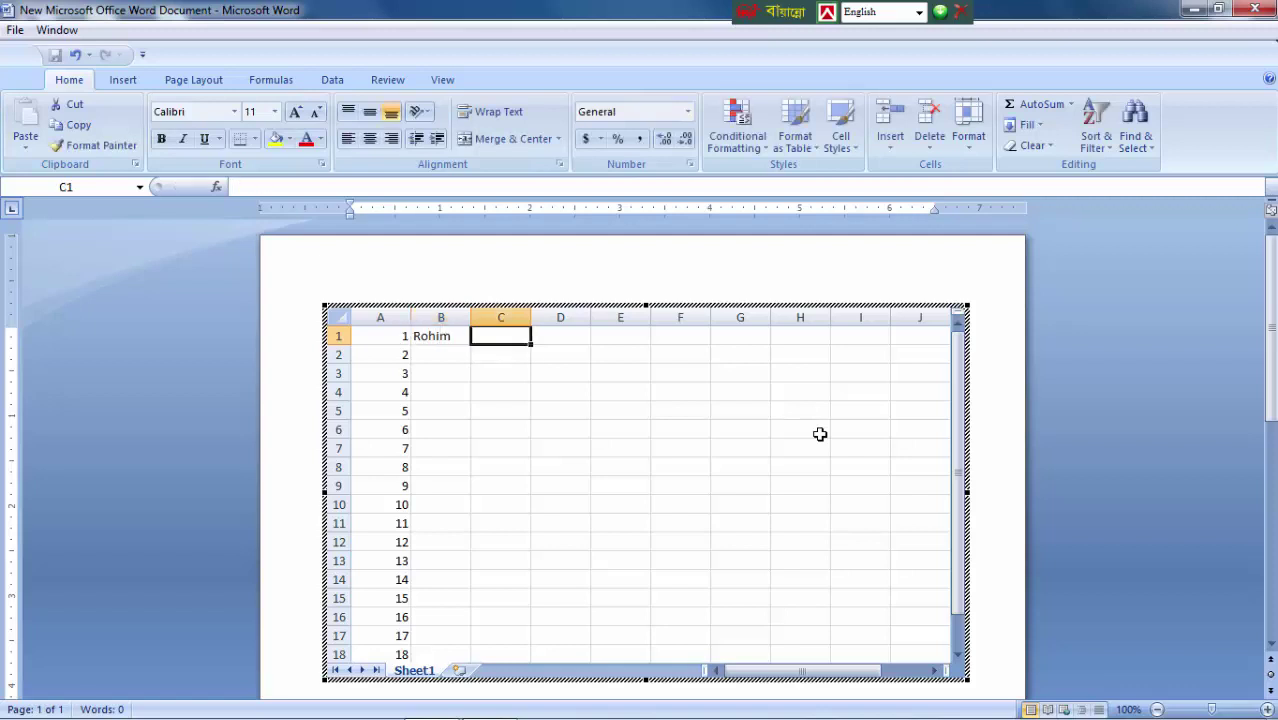
text(KOr)
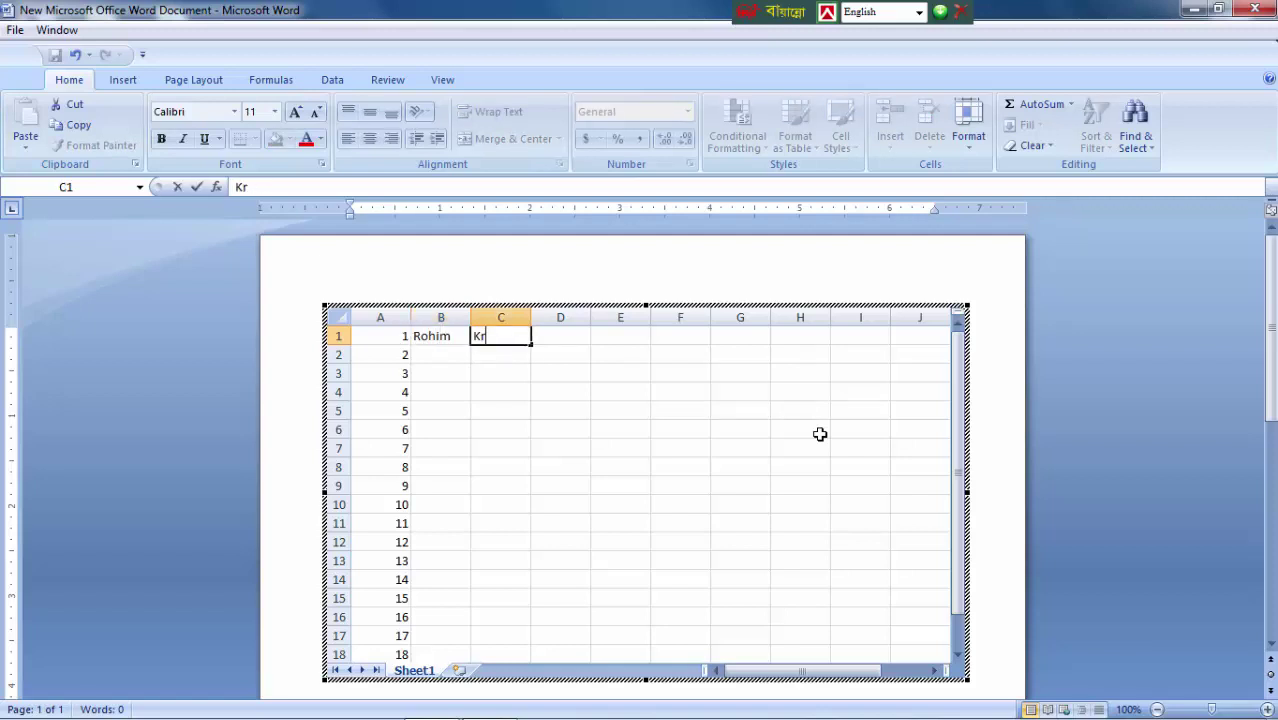
text(m)
key(Tab)
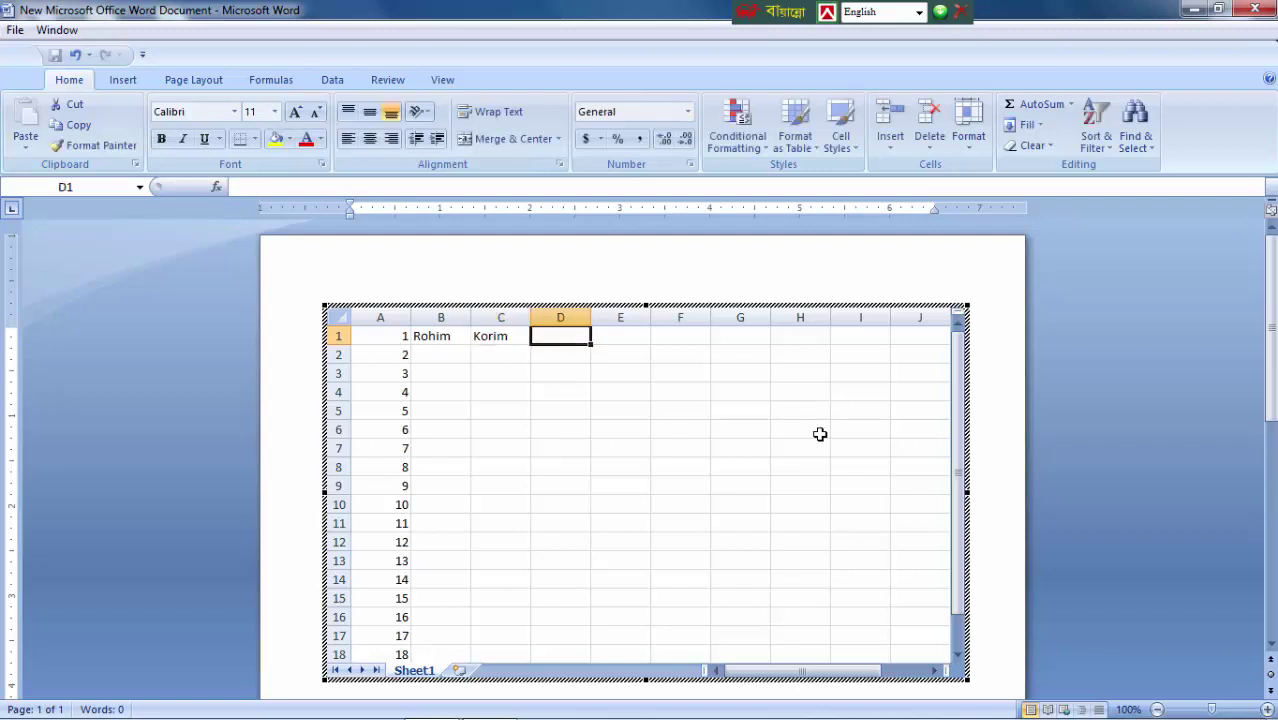
text(alim)
key(Tab)
text(a)
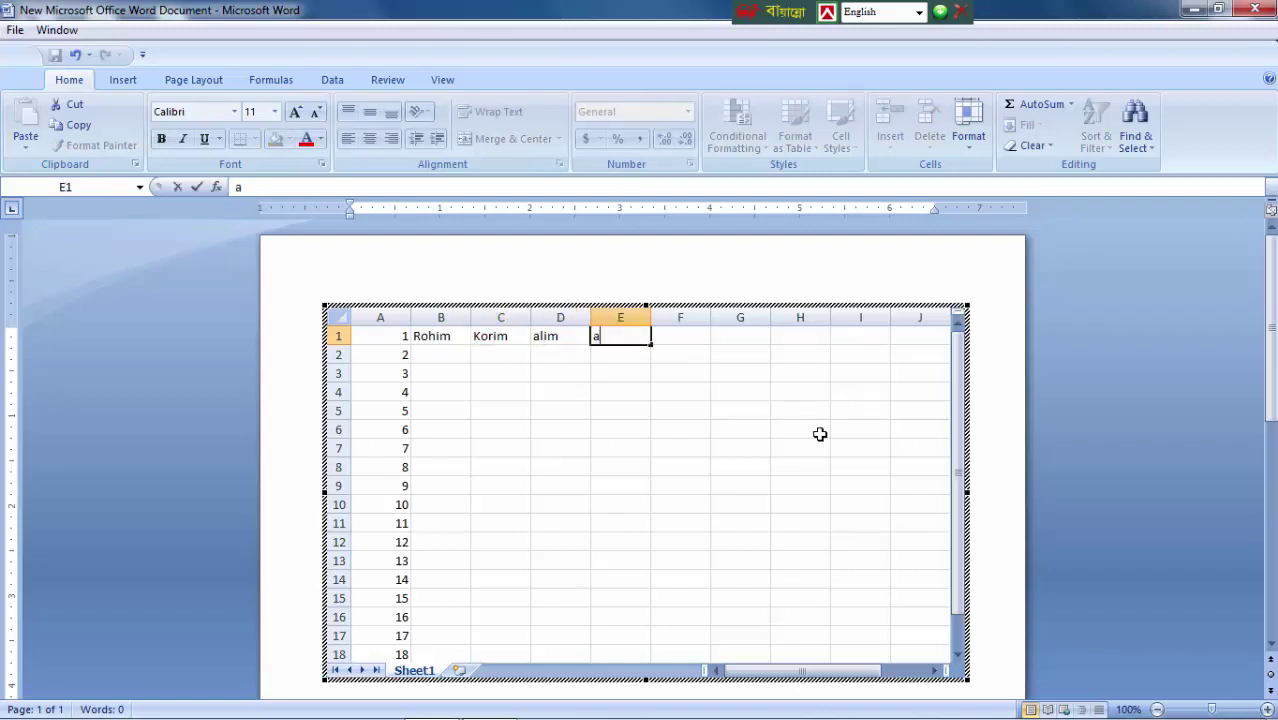
key(Tab)
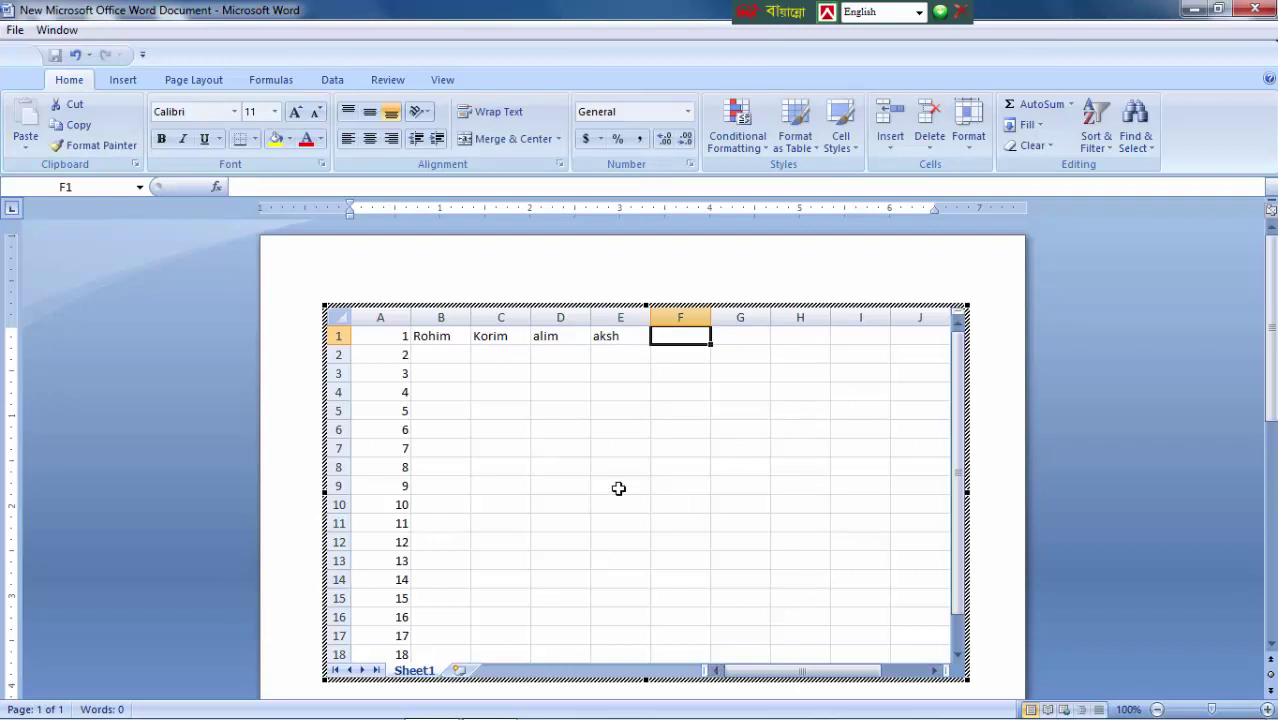
scroll(1011, 475, down, 1)
scroll(955, 533, down, 3)
scroll(955, 533, up, 4)
Step: Drag the worksheet object's bottom-centre handle down, then double-click it to edit again
click(682, 274)
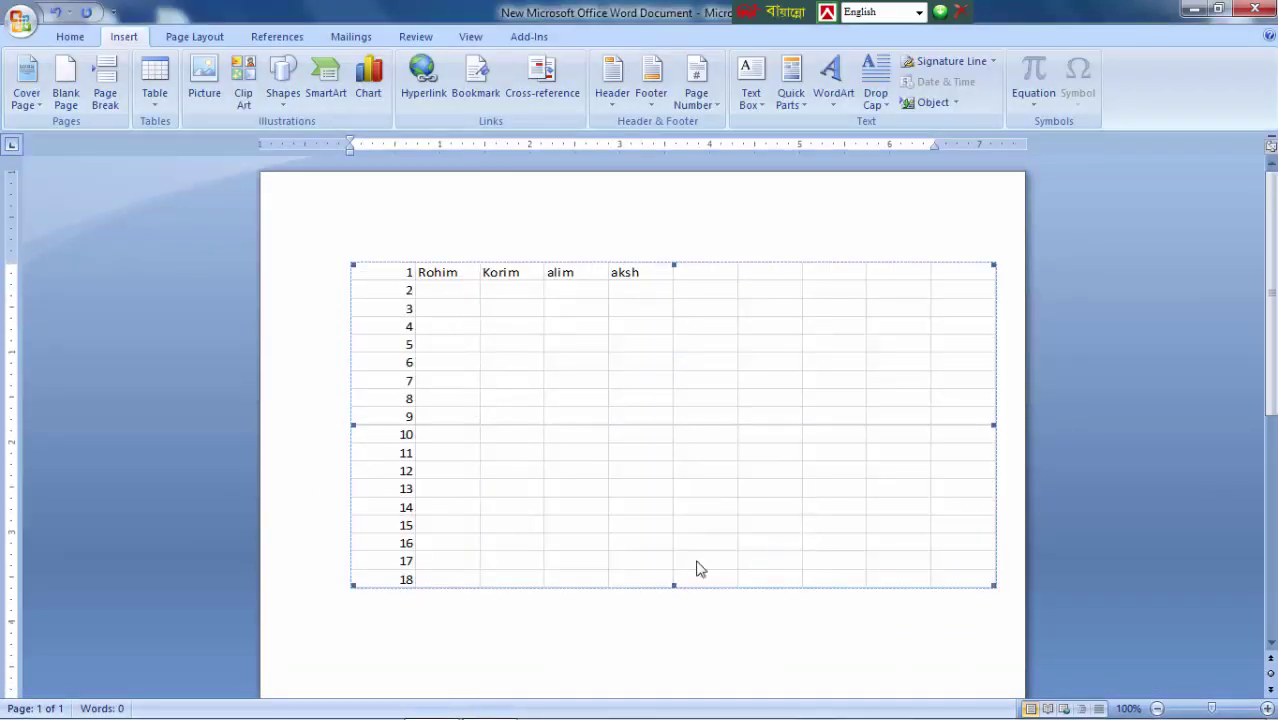
drag(672, 586, 672, 656)
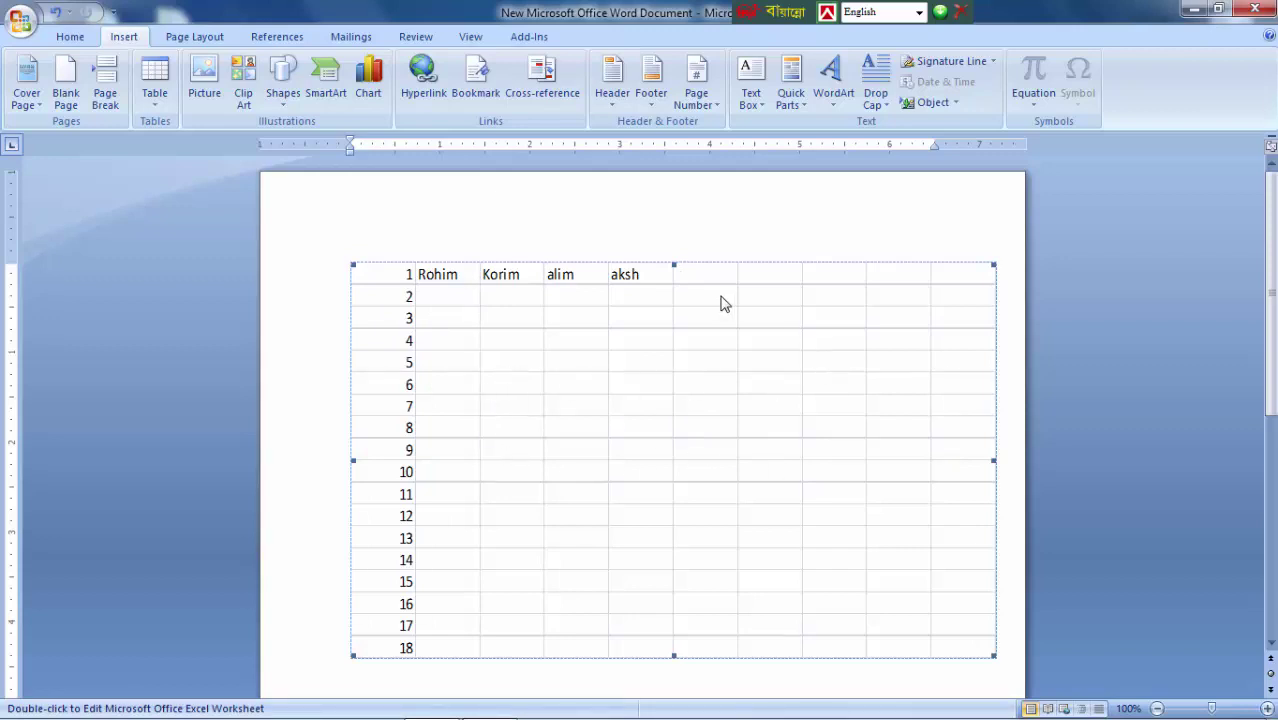
double_click(447, 276)
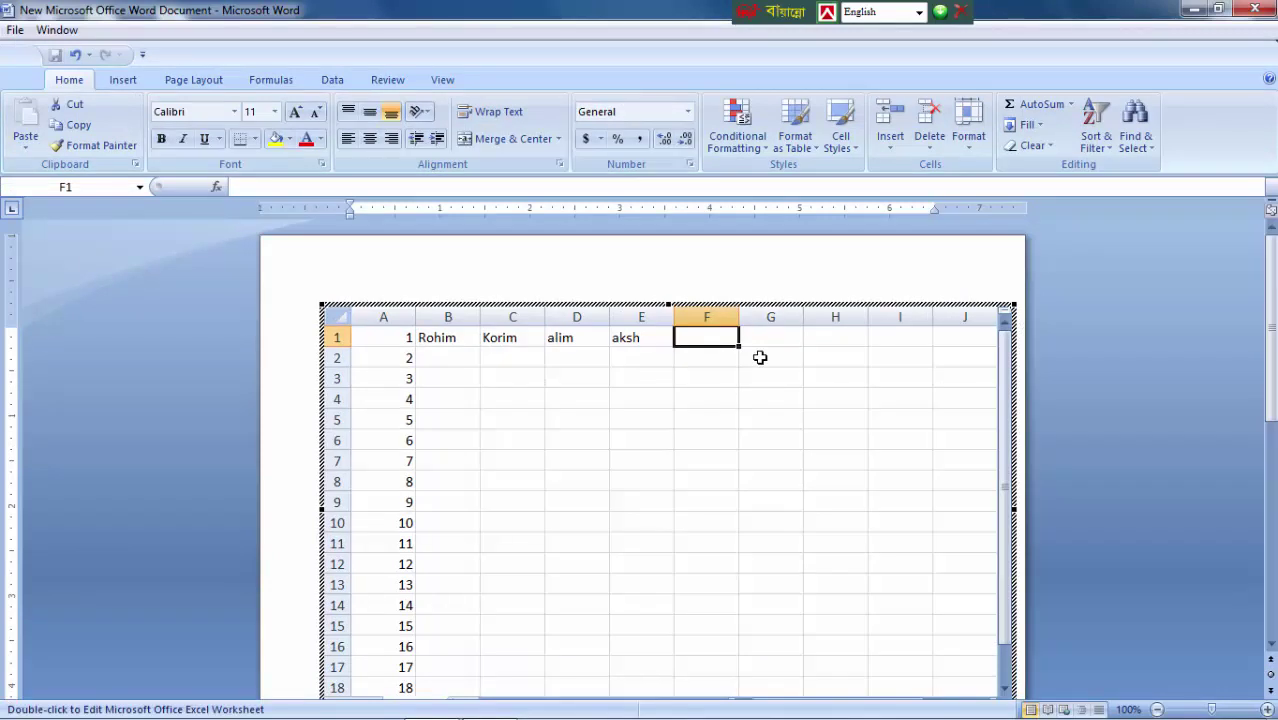
Step: Format A1:E18 in 12-point Calibri after briefly trying the Above DEMO font
mouse_move(395, 336)
mouse_down()
mouse_move(649, 654)
mouse_move(625, 655)
mouse_up()
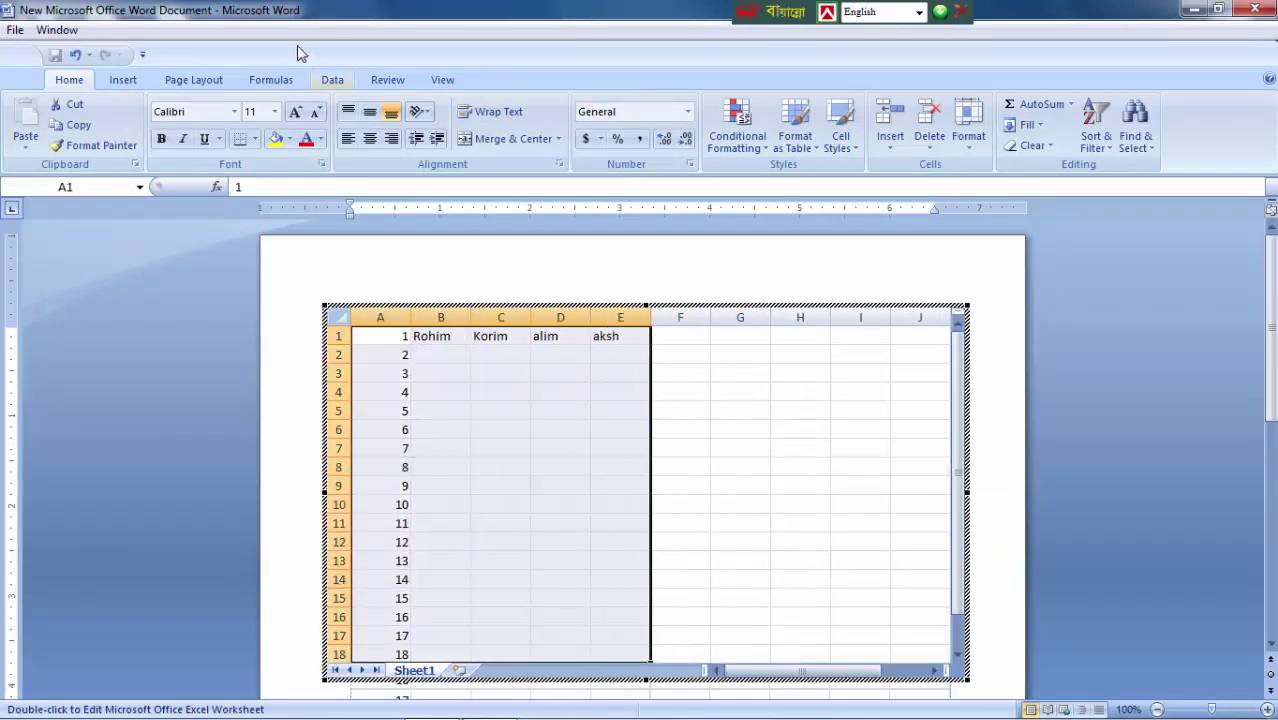
click(233, 113)
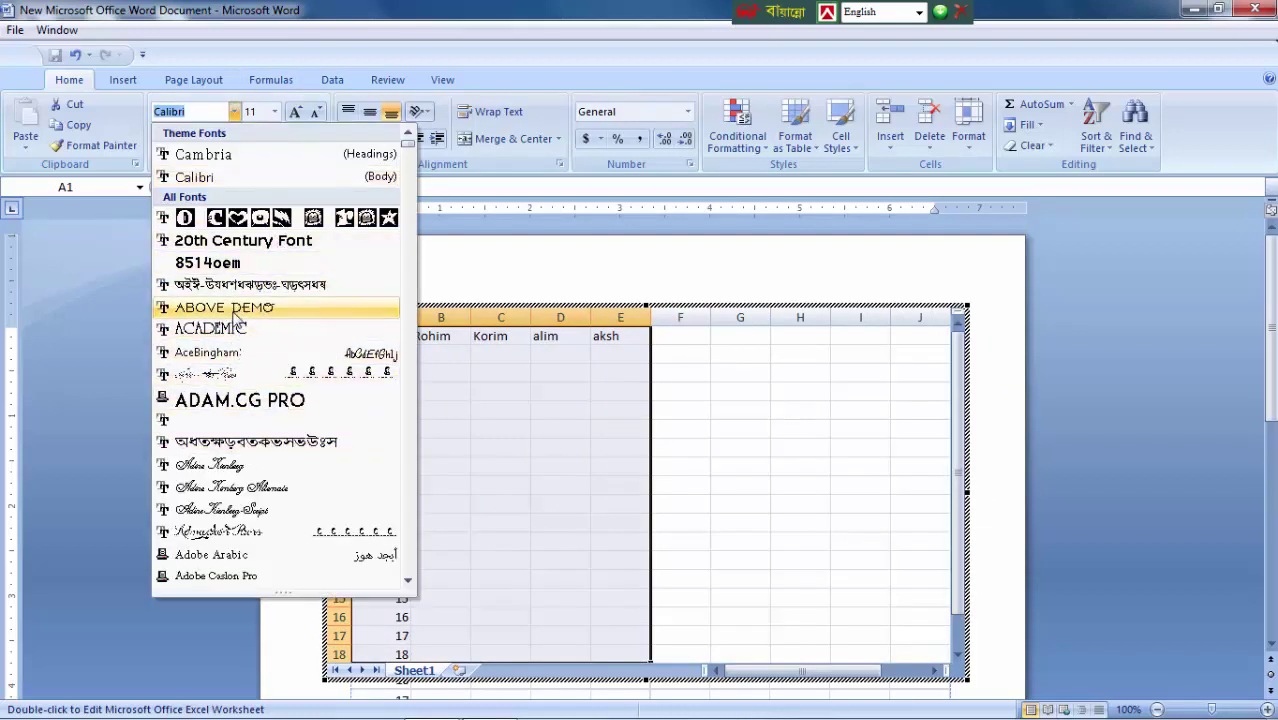
click(233, 309)
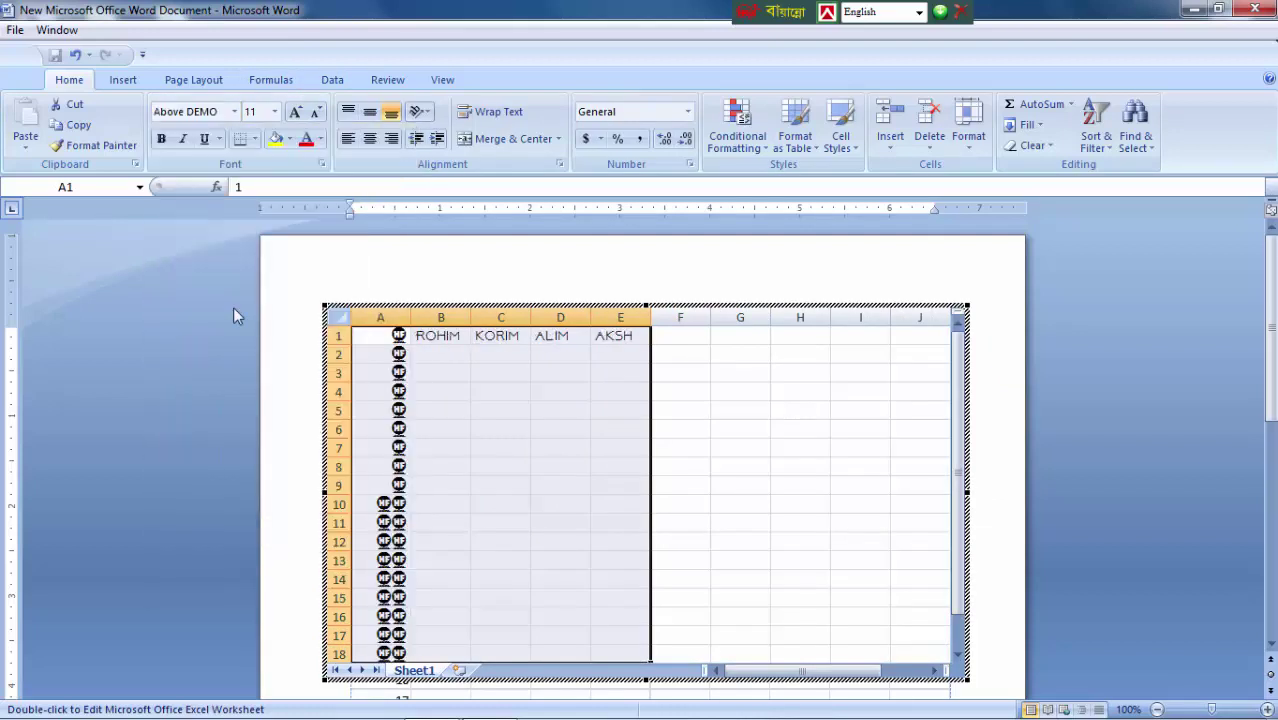
click(236, 113)
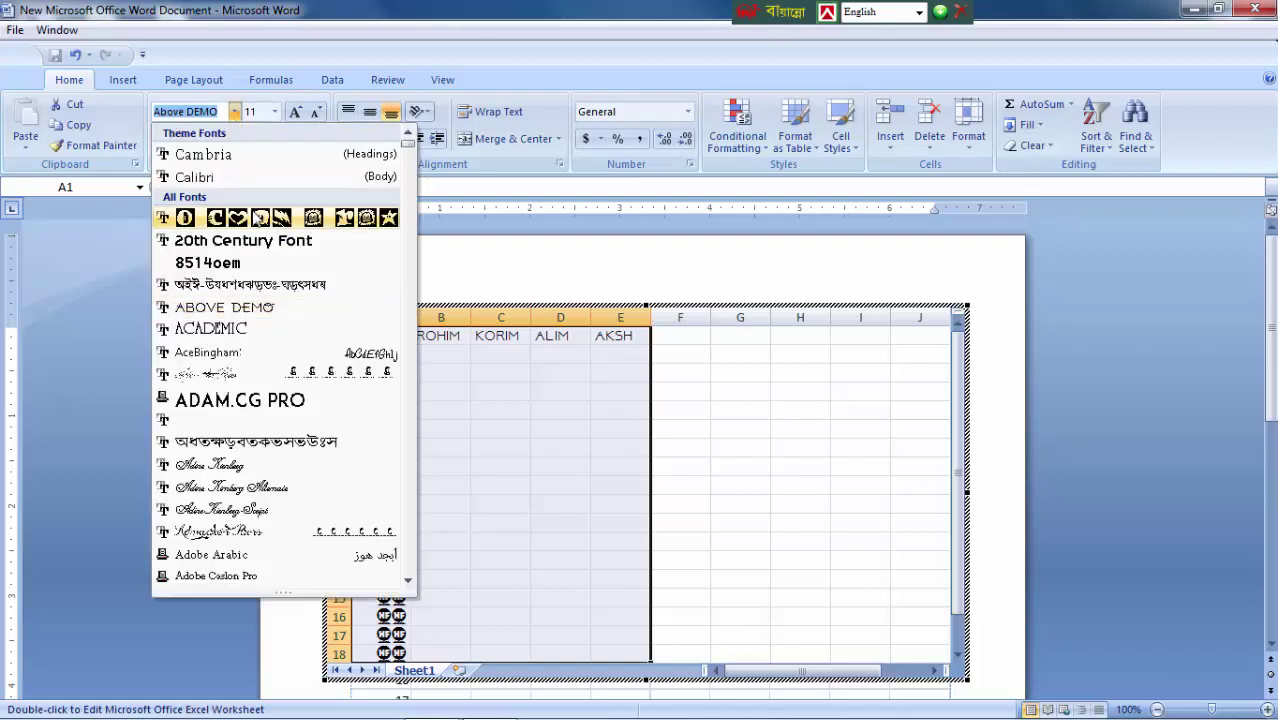
scroll(260, 221, down, 3)
scroll(260, 221, up, 3)
click(224, 178)
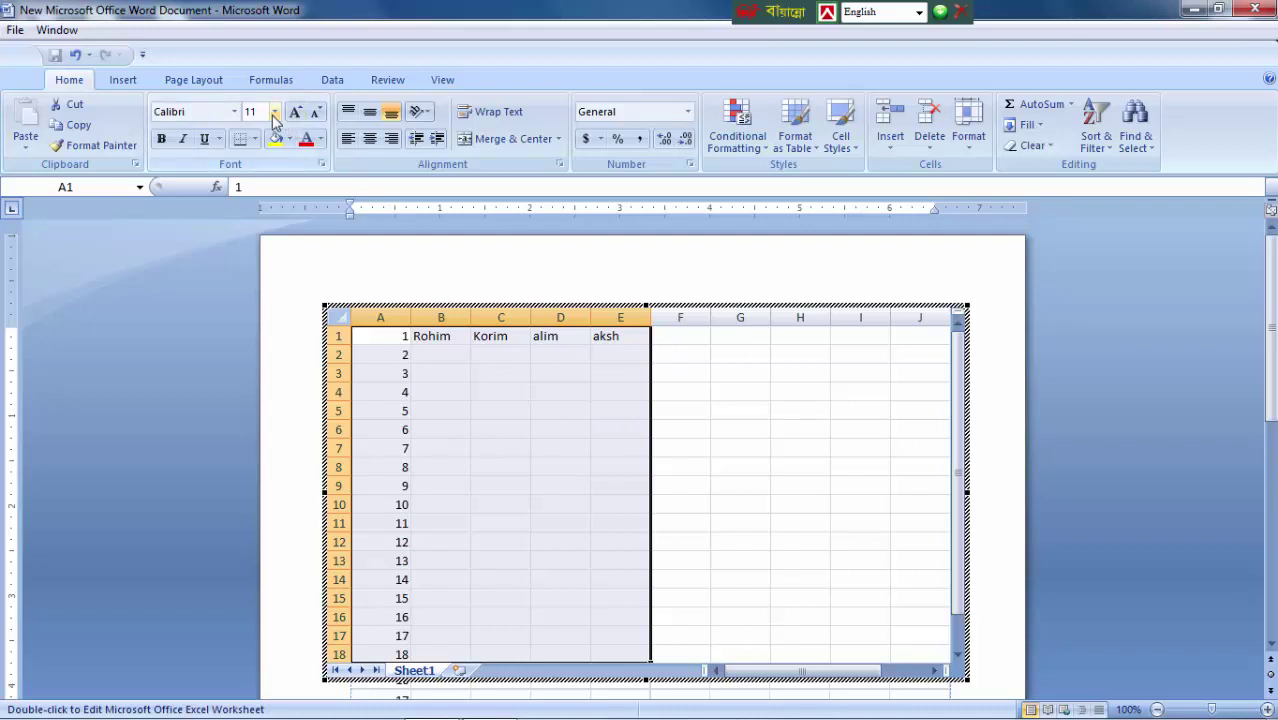
click(274, 112)
click(254, 198)
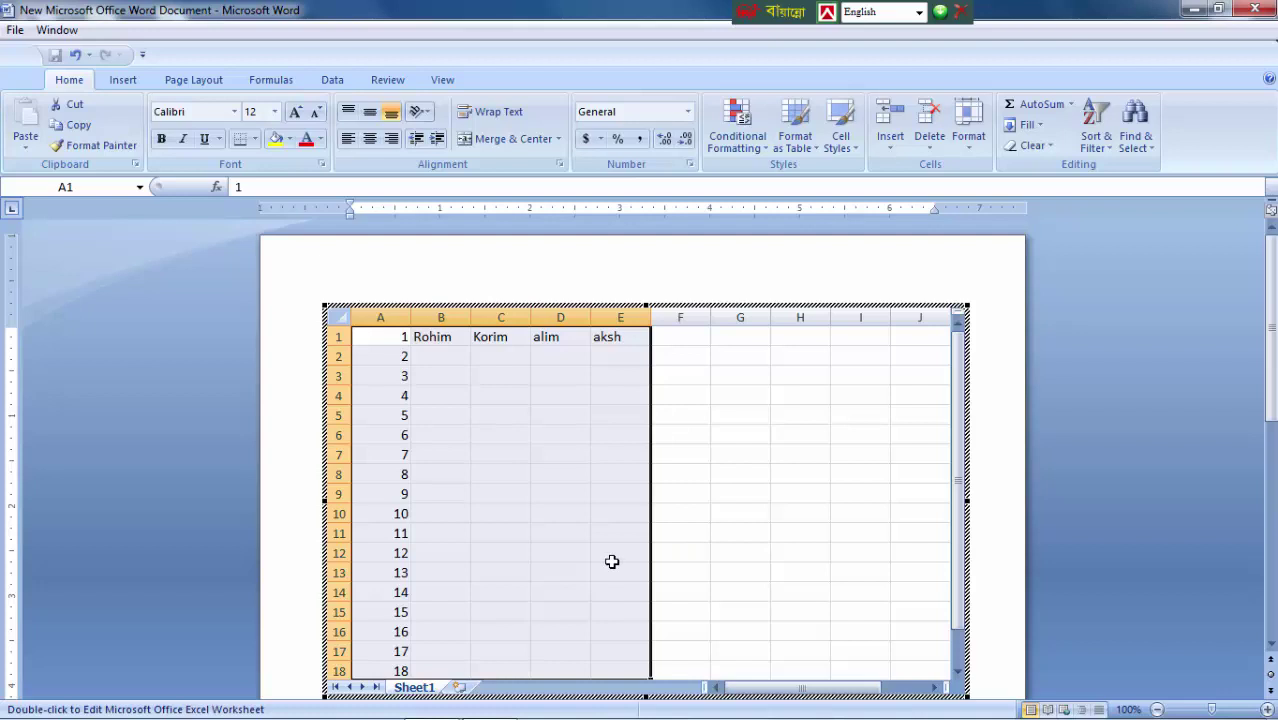
scroll(973, 408, down, 4)
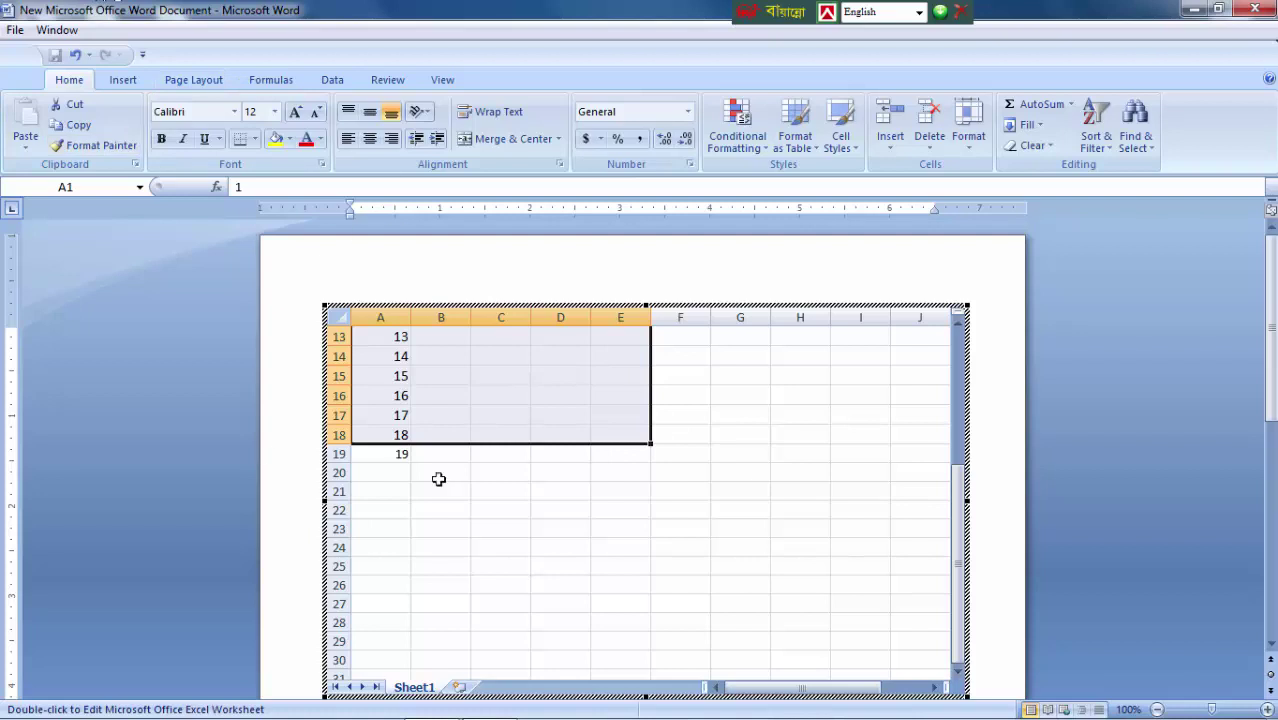
Step: Finish editing the embedded spreadsheet and undo the numbered table
click(293, 532)
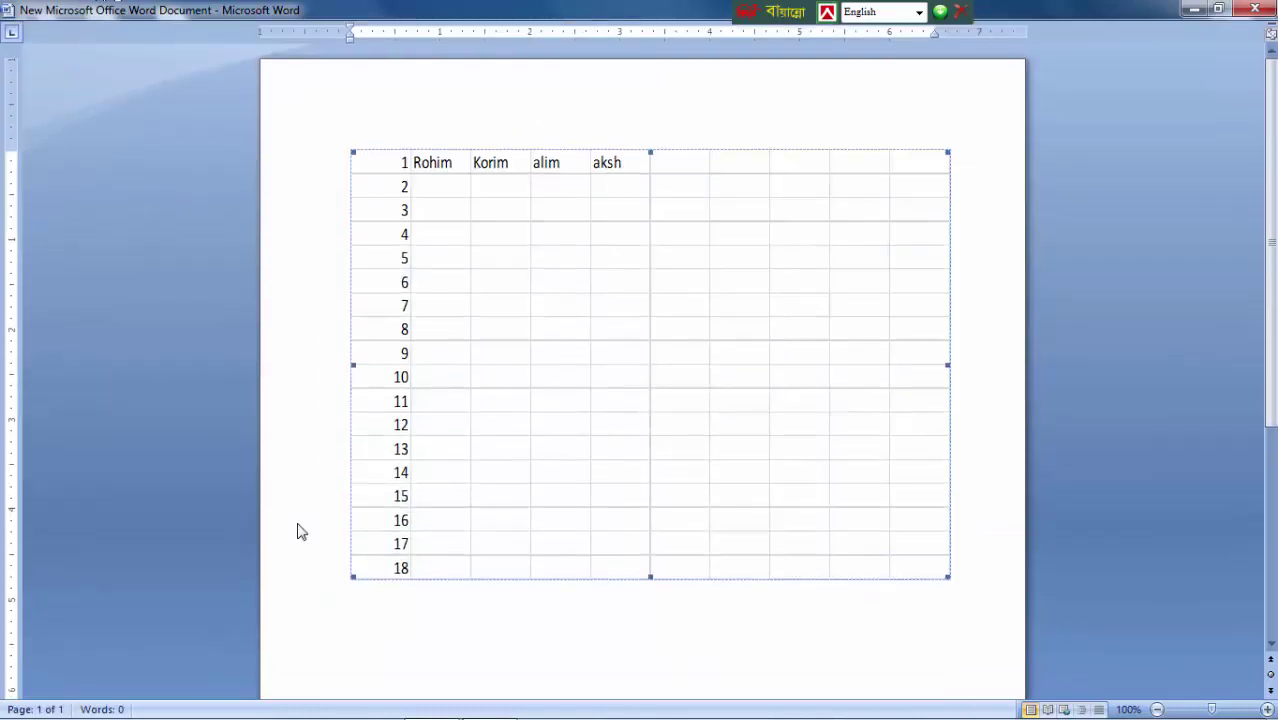
click(155, 98)
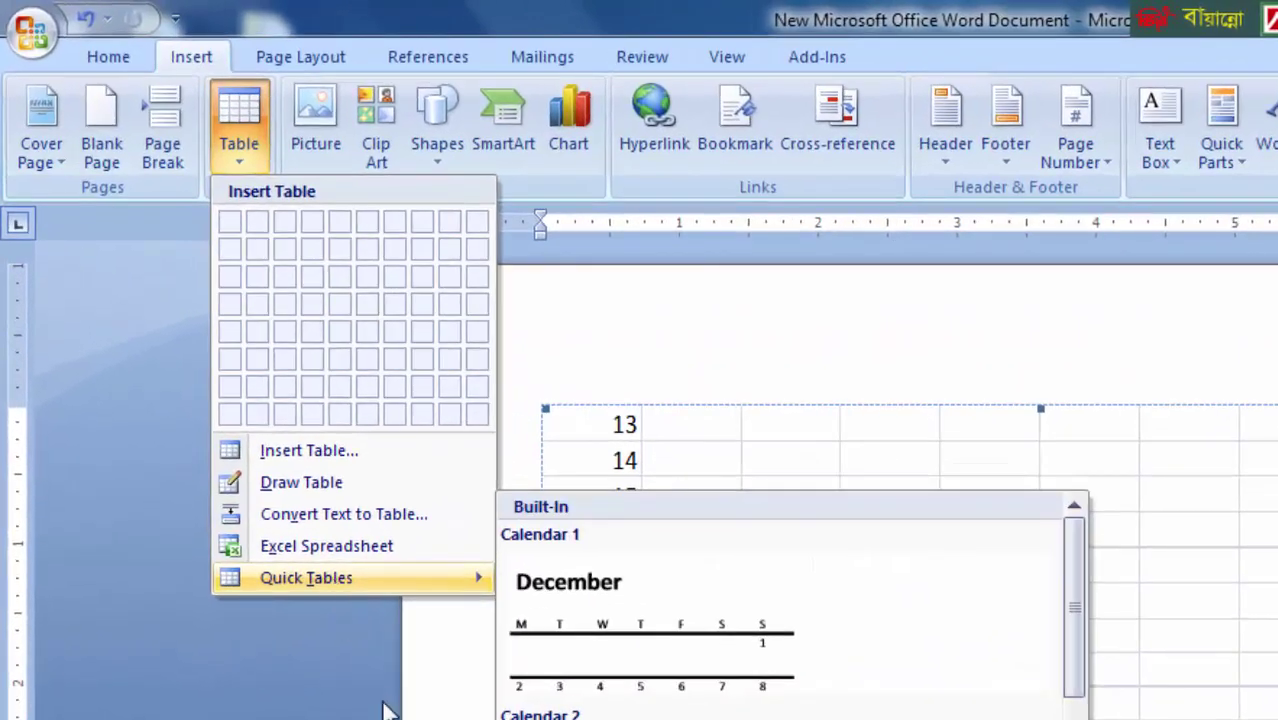
click(600, 389)
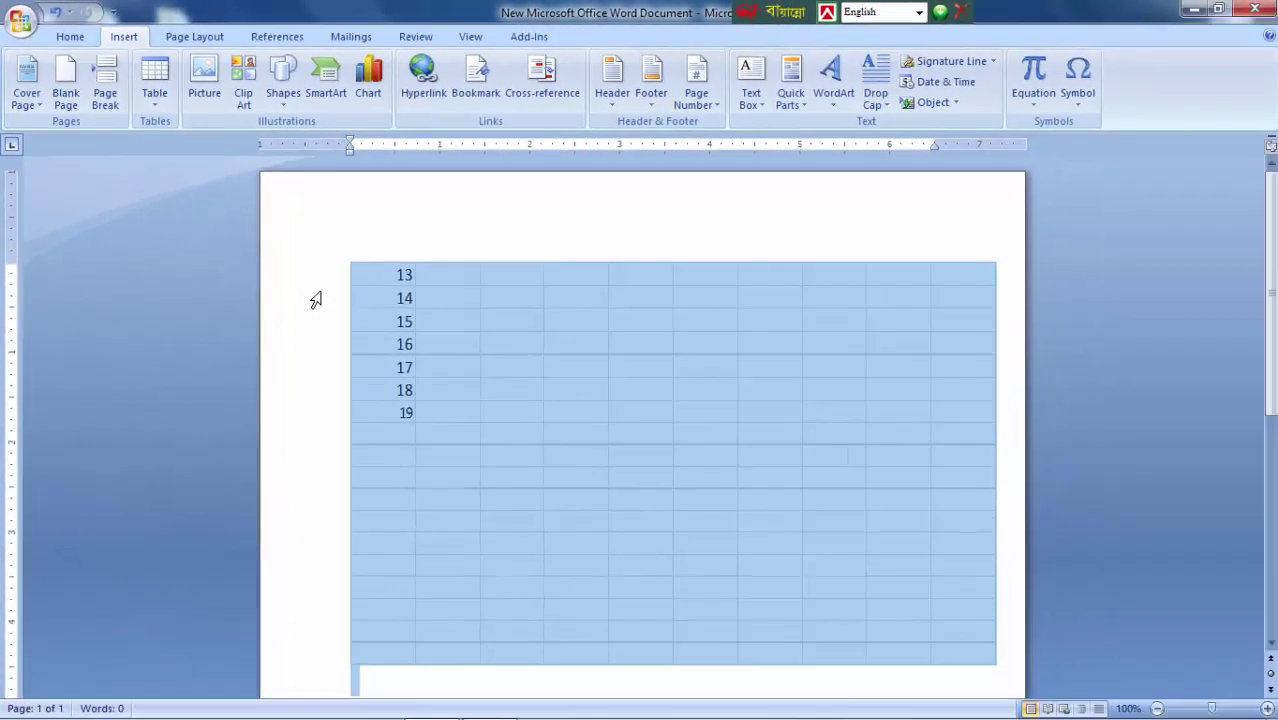
key(ctrl+z)
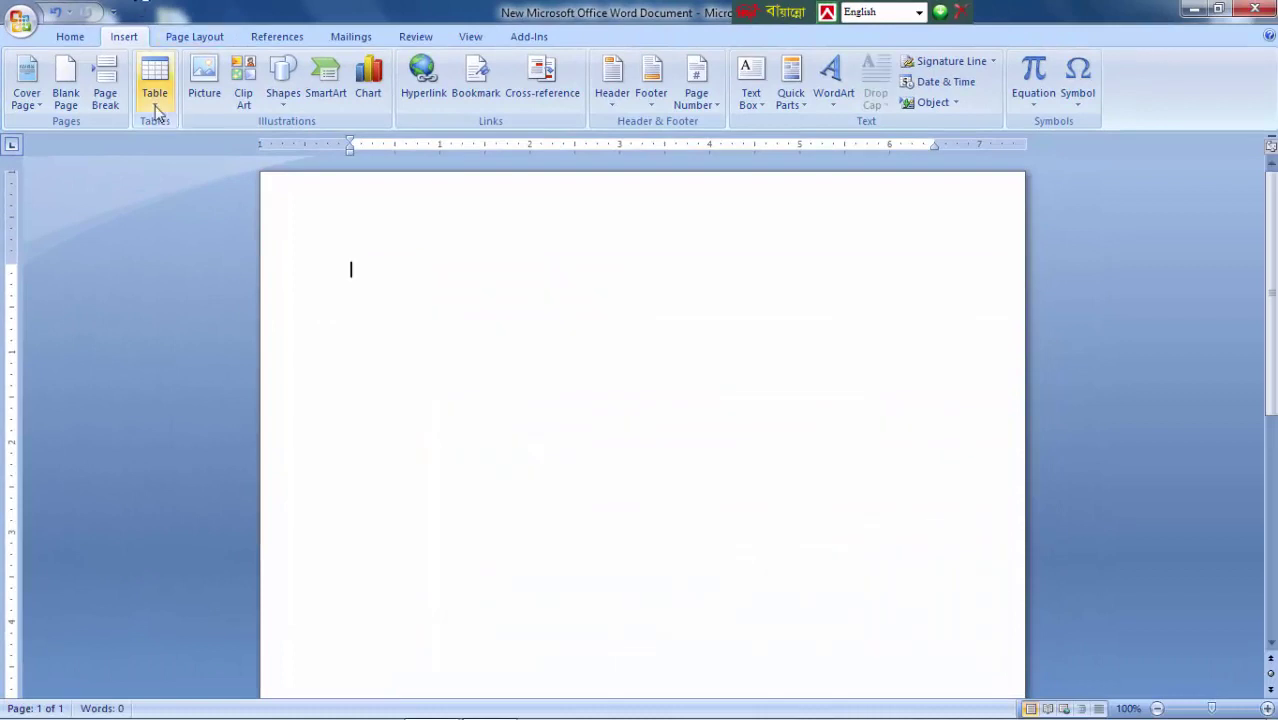
Step: Insert the With Subheads 2 enrollment table from the Quick Tables gallery
click(155, 104)
mouse_move(246, 375)
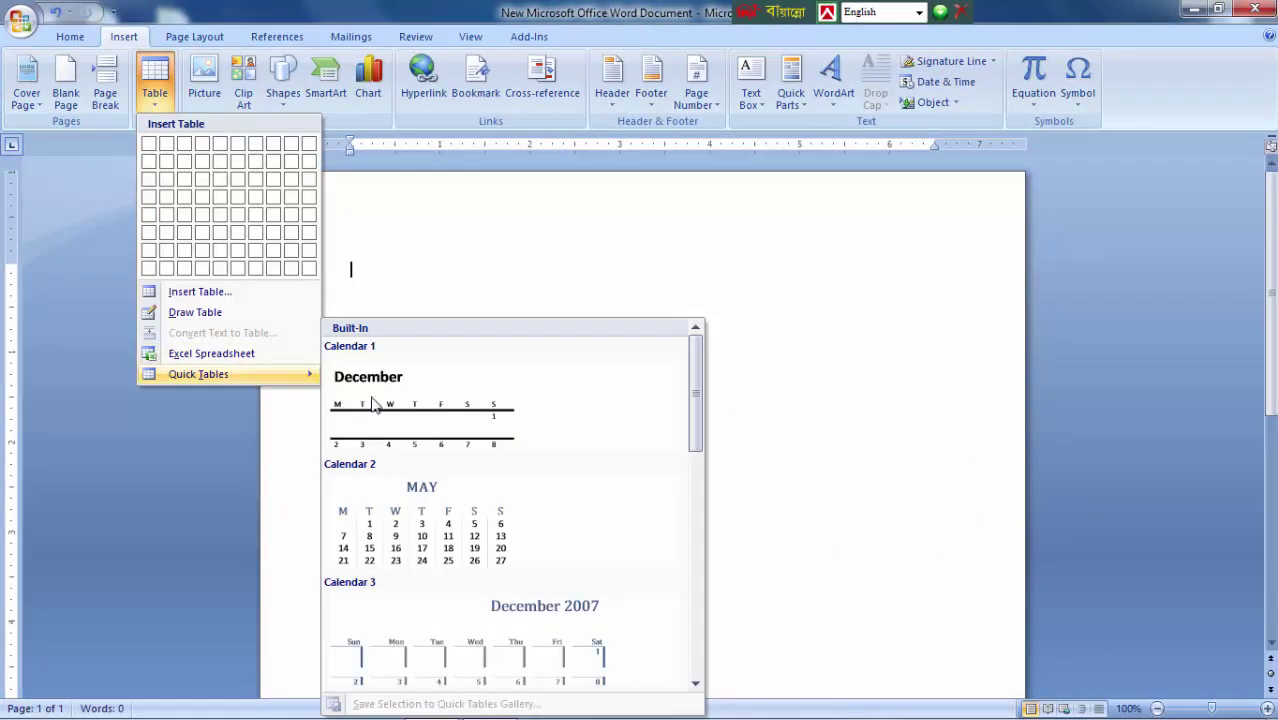
scroll(450, 410, down, 10)
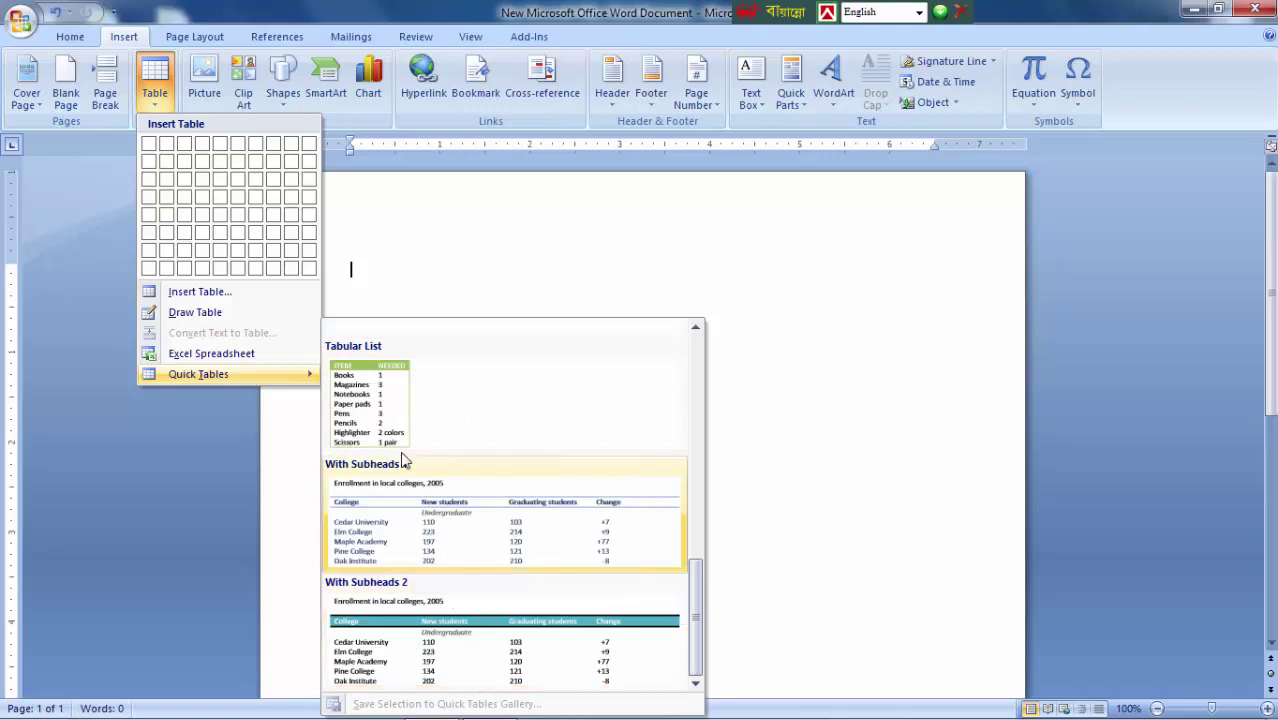
scroll(513, 545, up, 10)
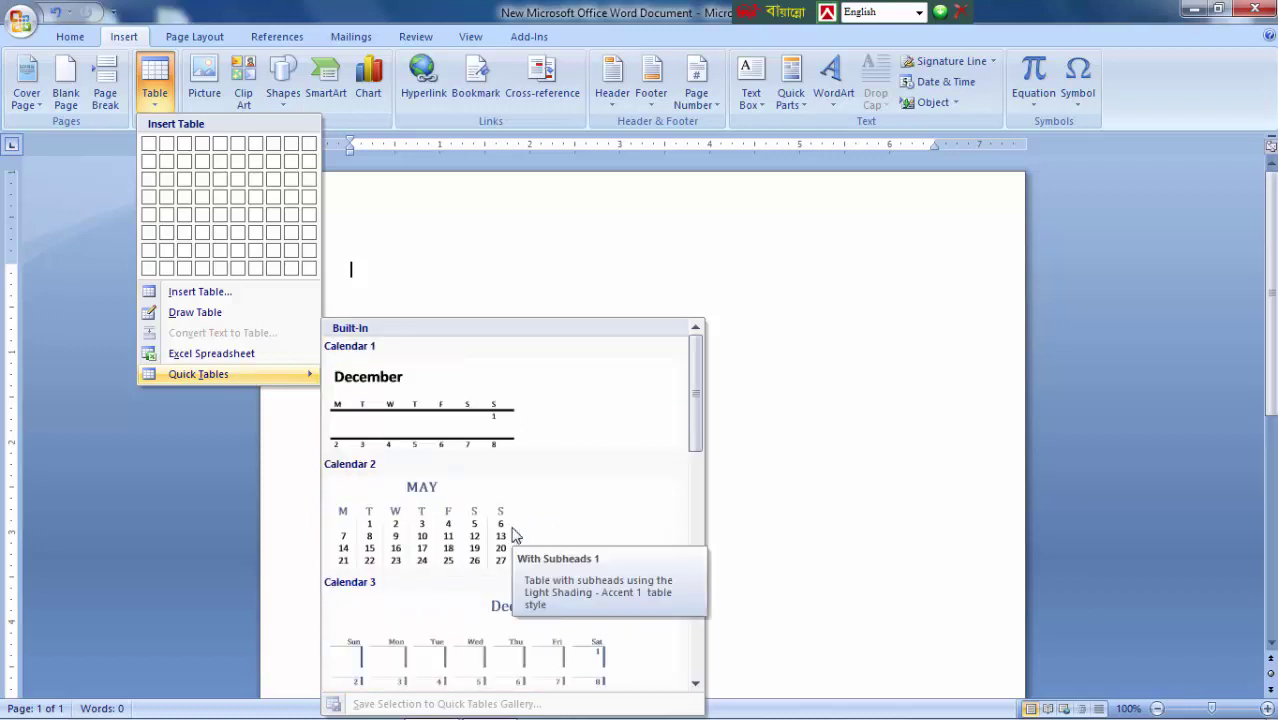
scroll(500, 500, down, 10)
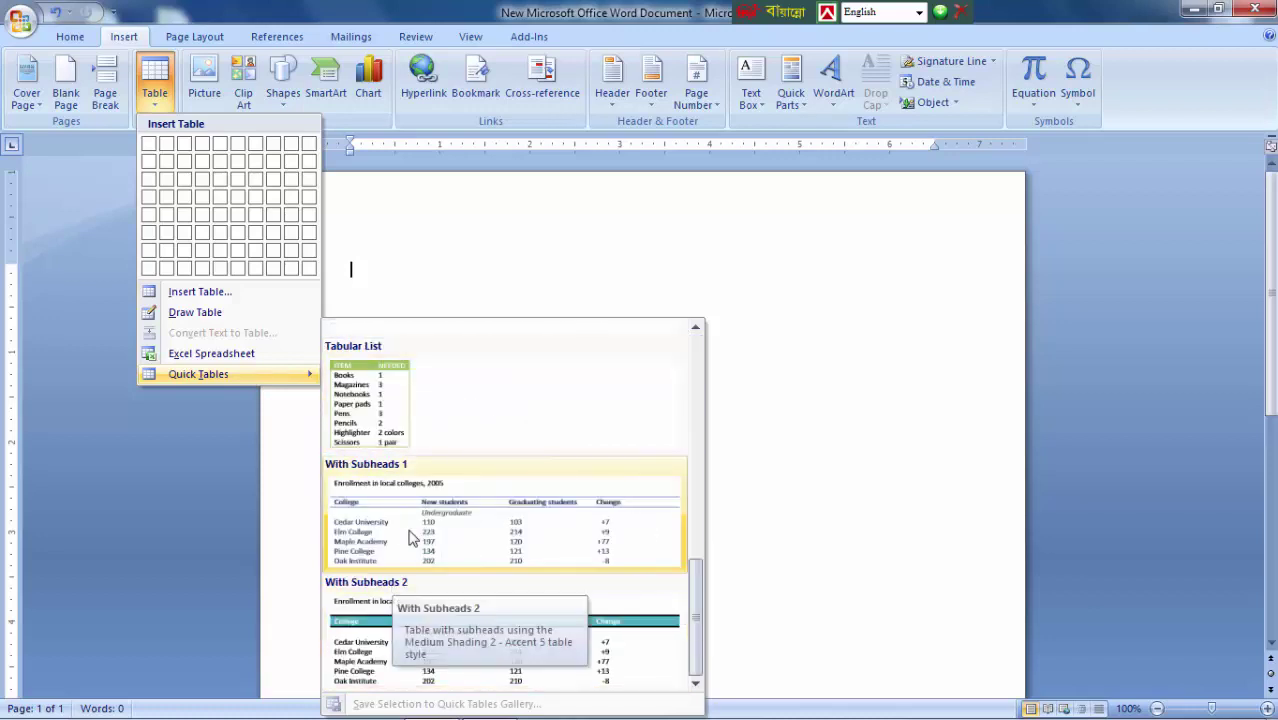
scroll(447, 531, up, 10)
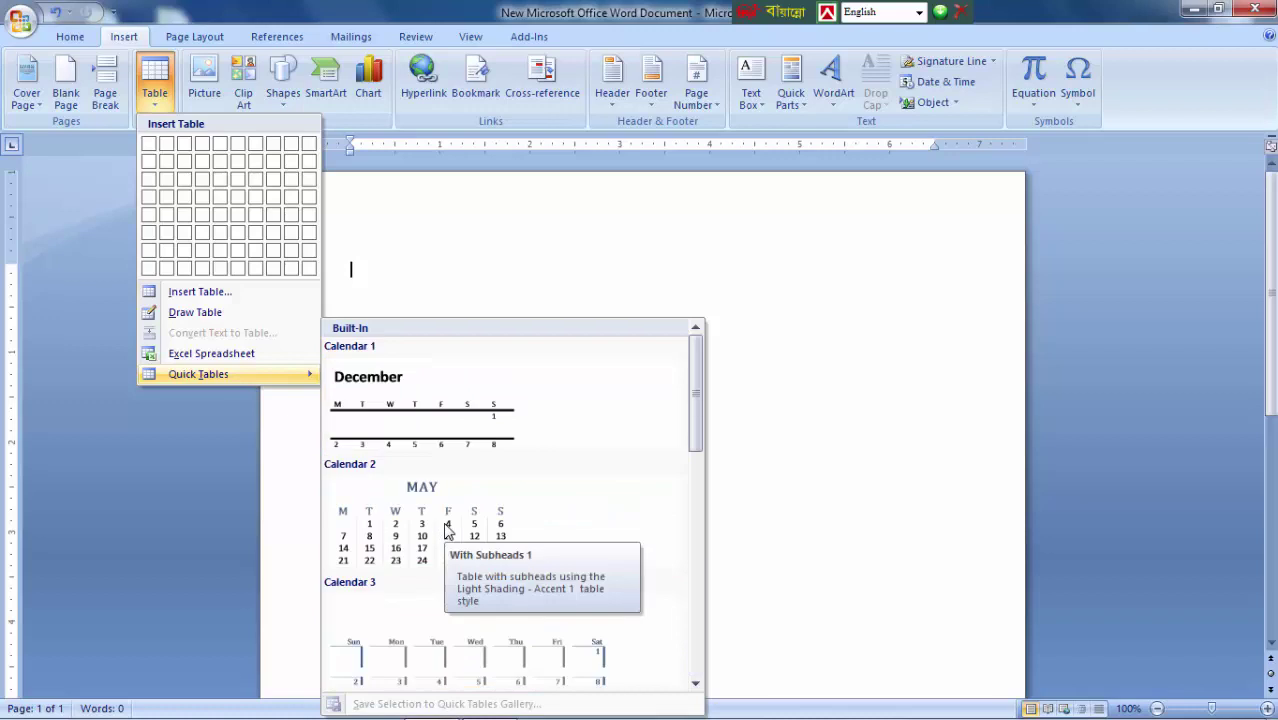
scroll(447, 531, down, 10)
scroll(451, 585, up, 10)
scroll(453, 586, down, 4)
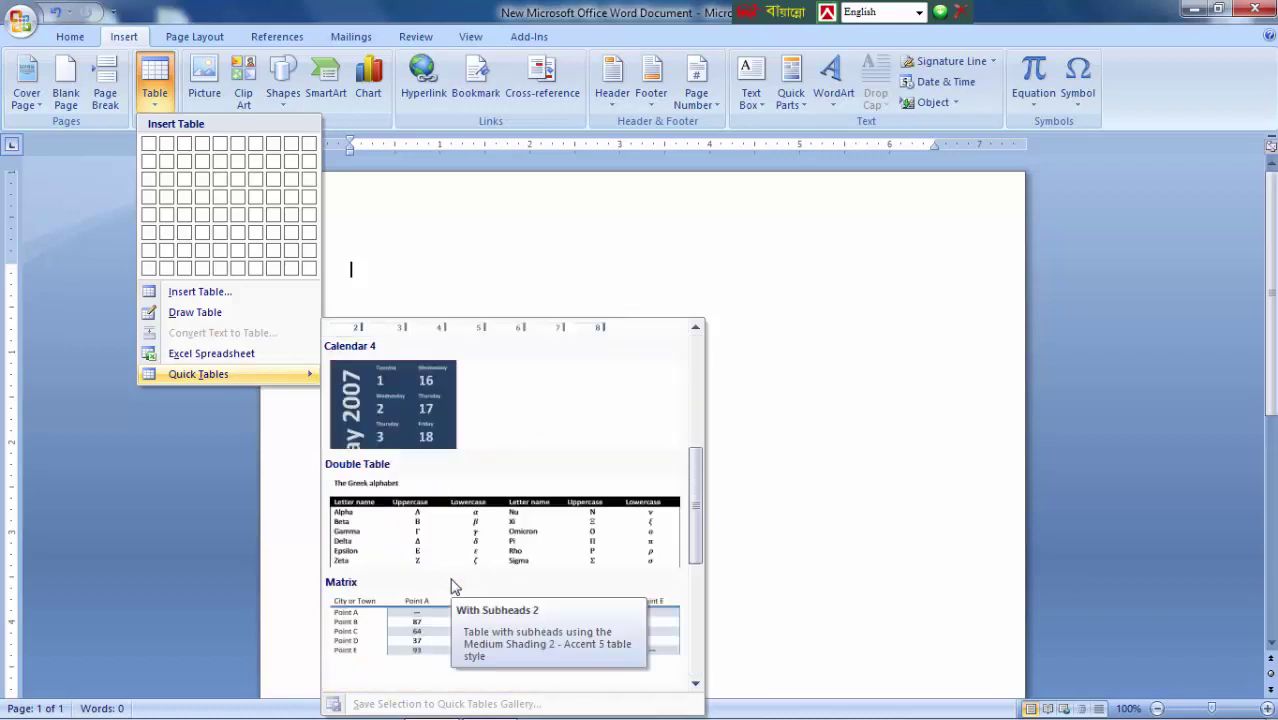
scroll(453, 586, down, 5)
click(464, 652)
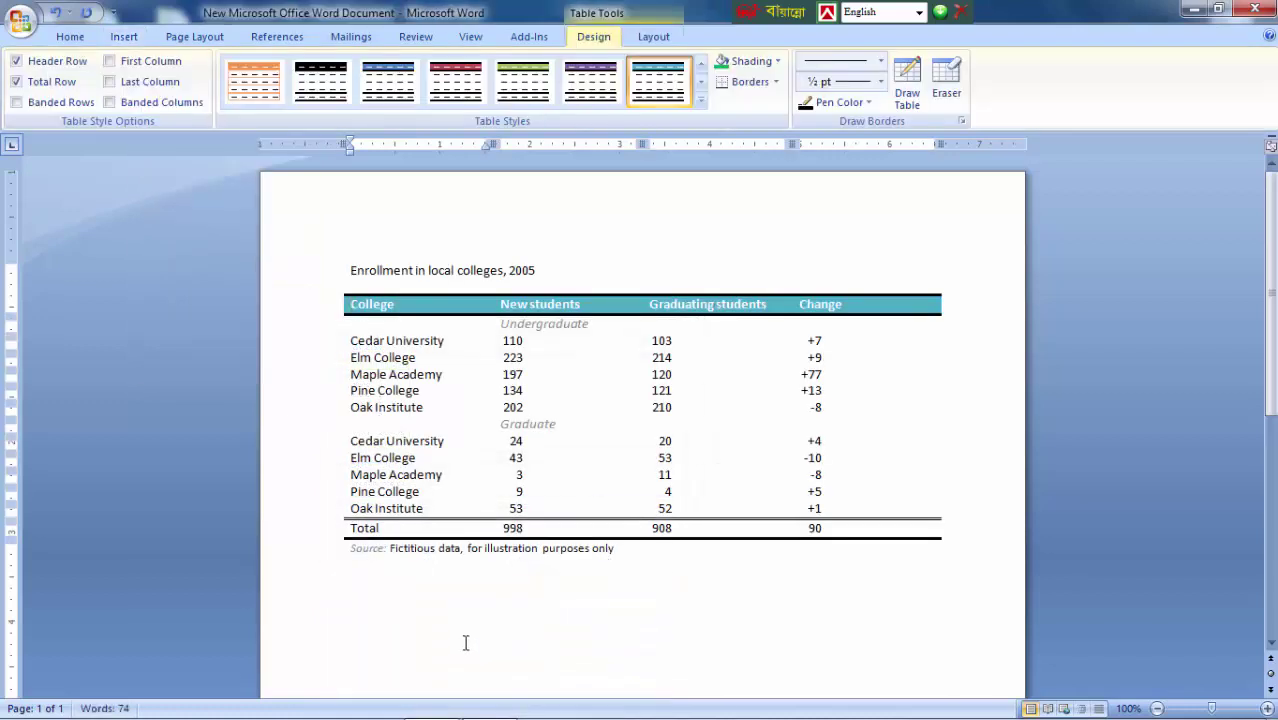
Step: Select the text Cedar University and put the cursor after its 110 value
ctrl+scroll(749, 669, up, 5)
ctrl+scroll(750, 662, up, 2)
ctrl+scroll(777, 610, down, 3)
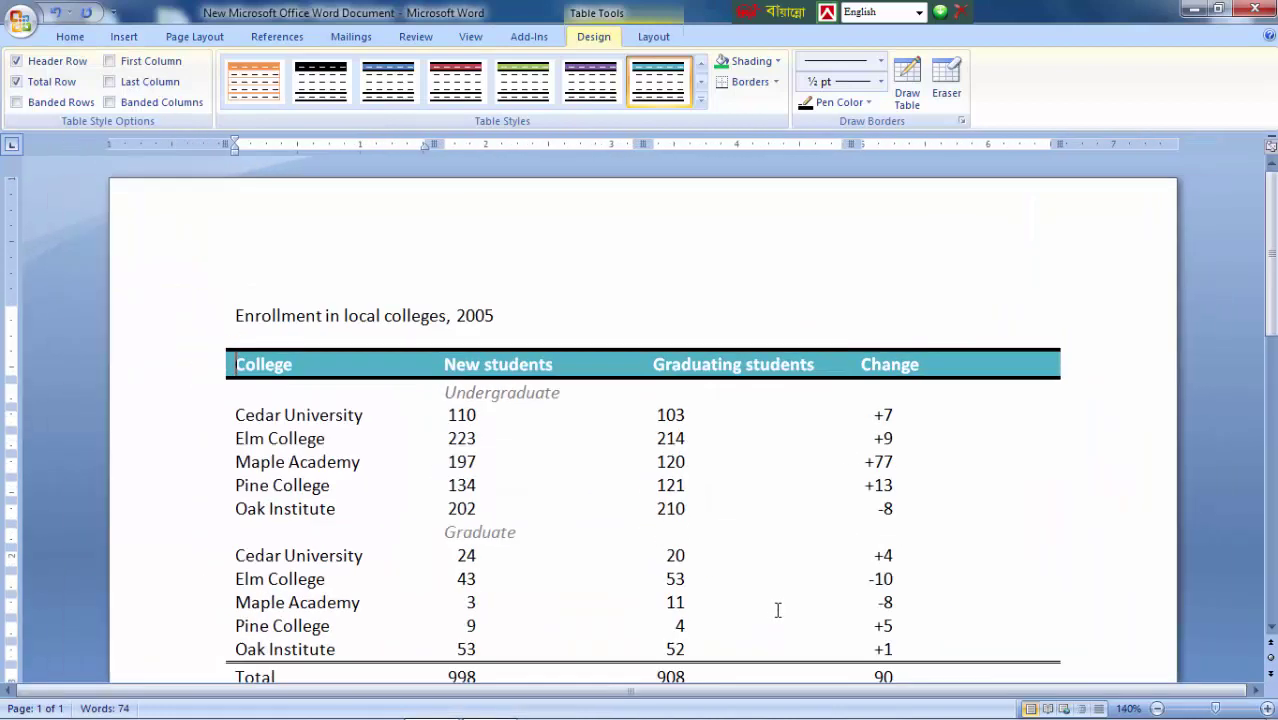
ctrl+scroll(777, 610, down, 2)
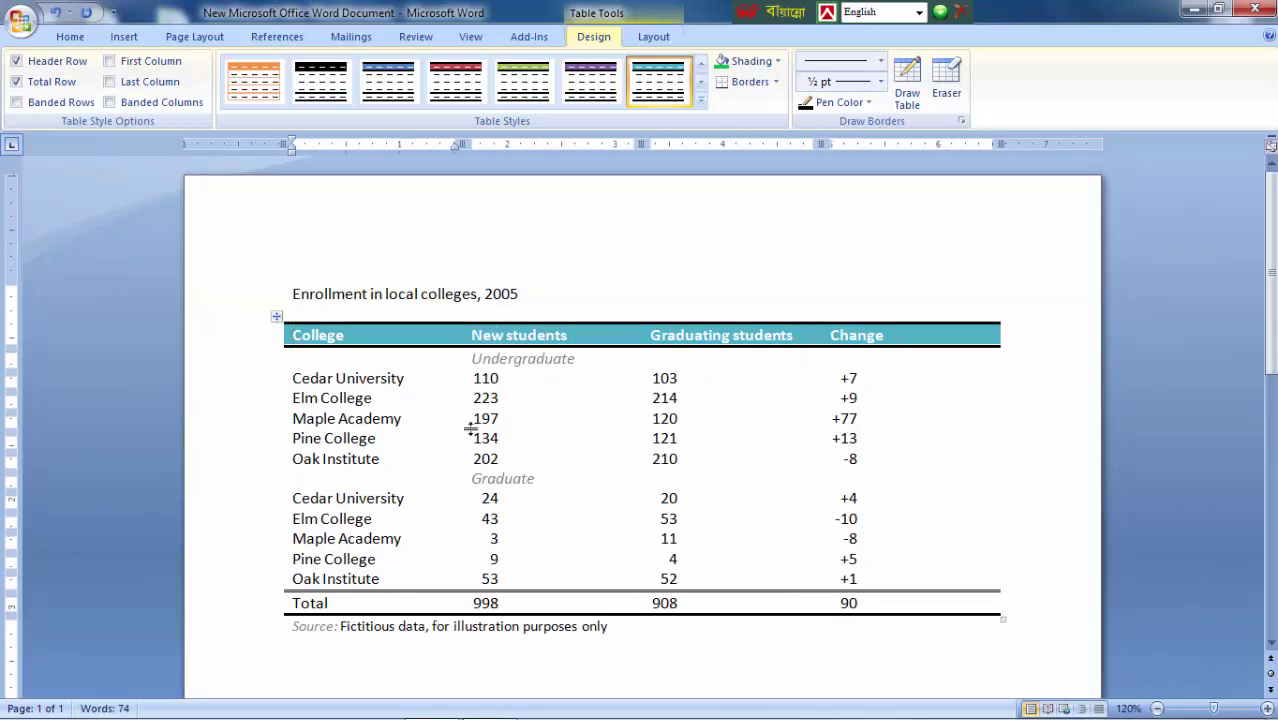
drag(297, 381, 391, 382)
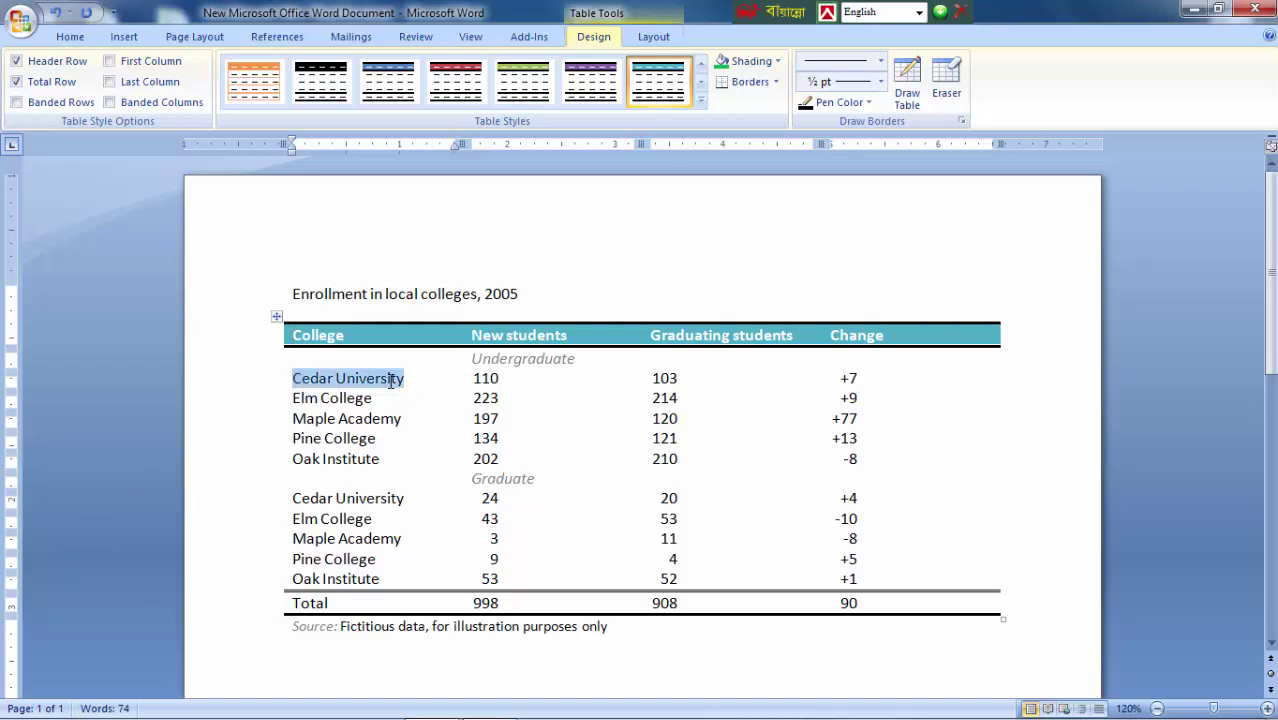
click(497, 381)
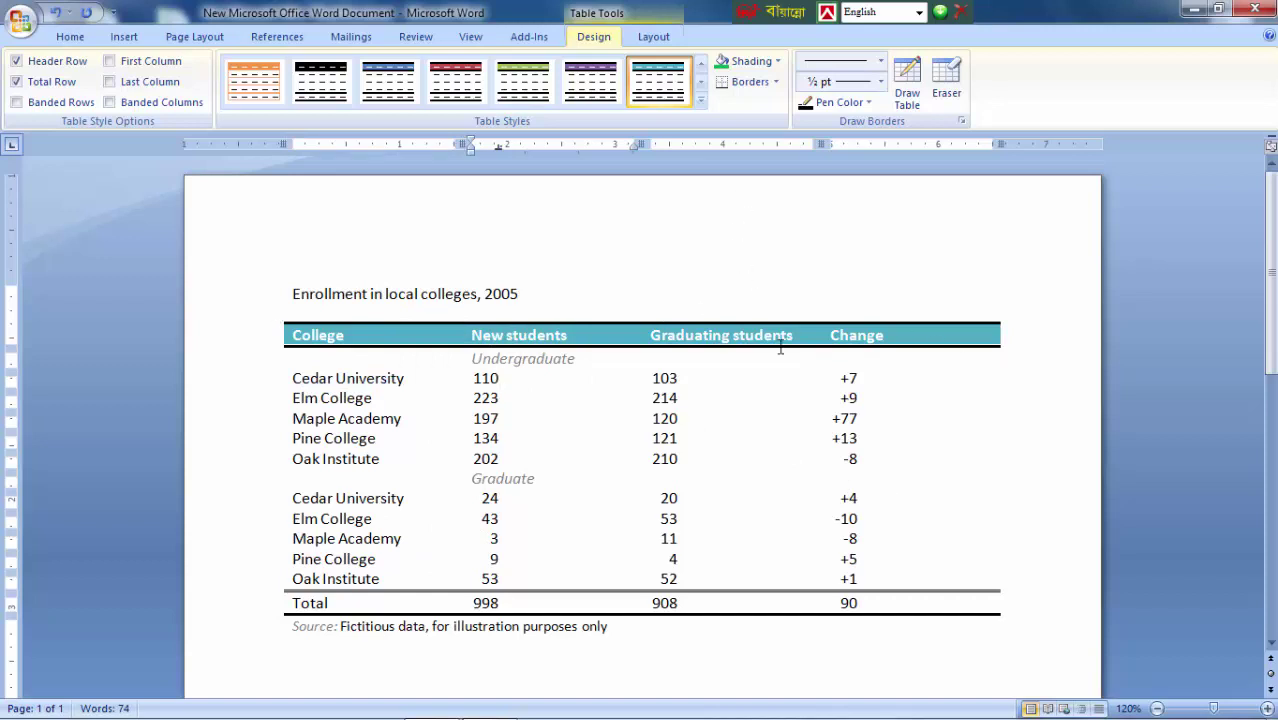
Step: Try orange, purple and plain boxed table styles before settling on red Light Grid - Accent 2
click(701, 100)
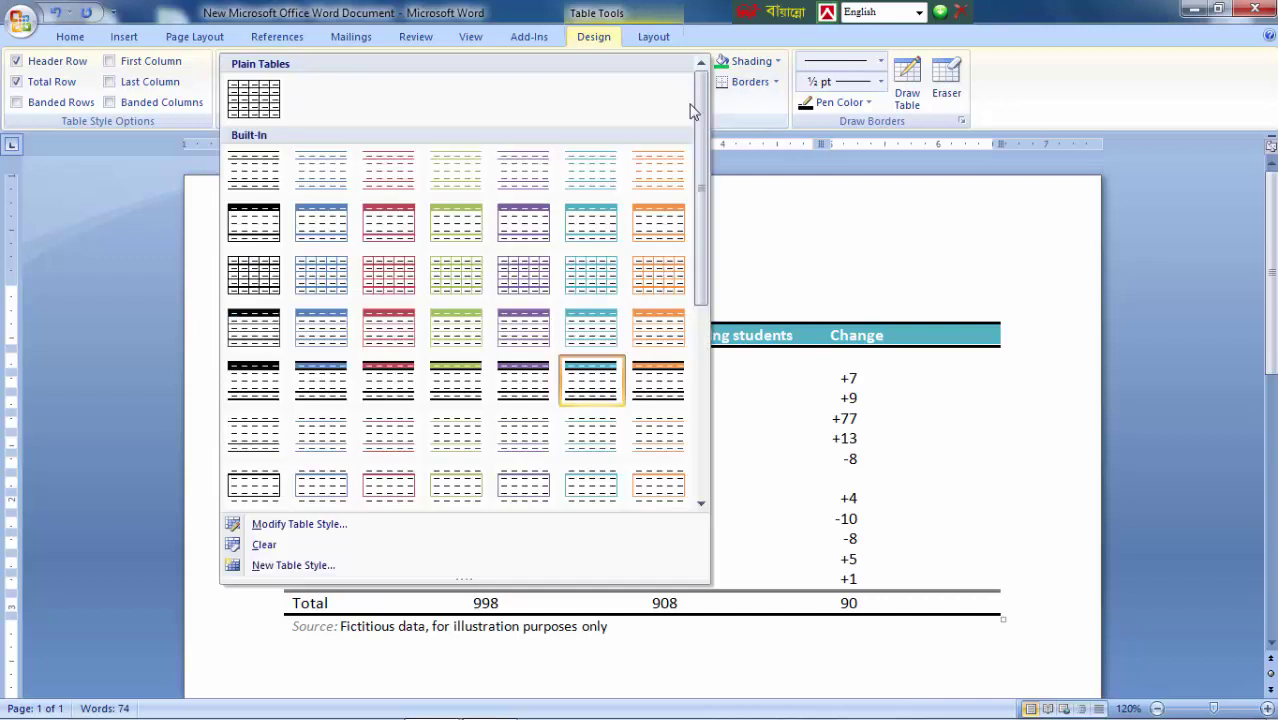
click(389, 277)
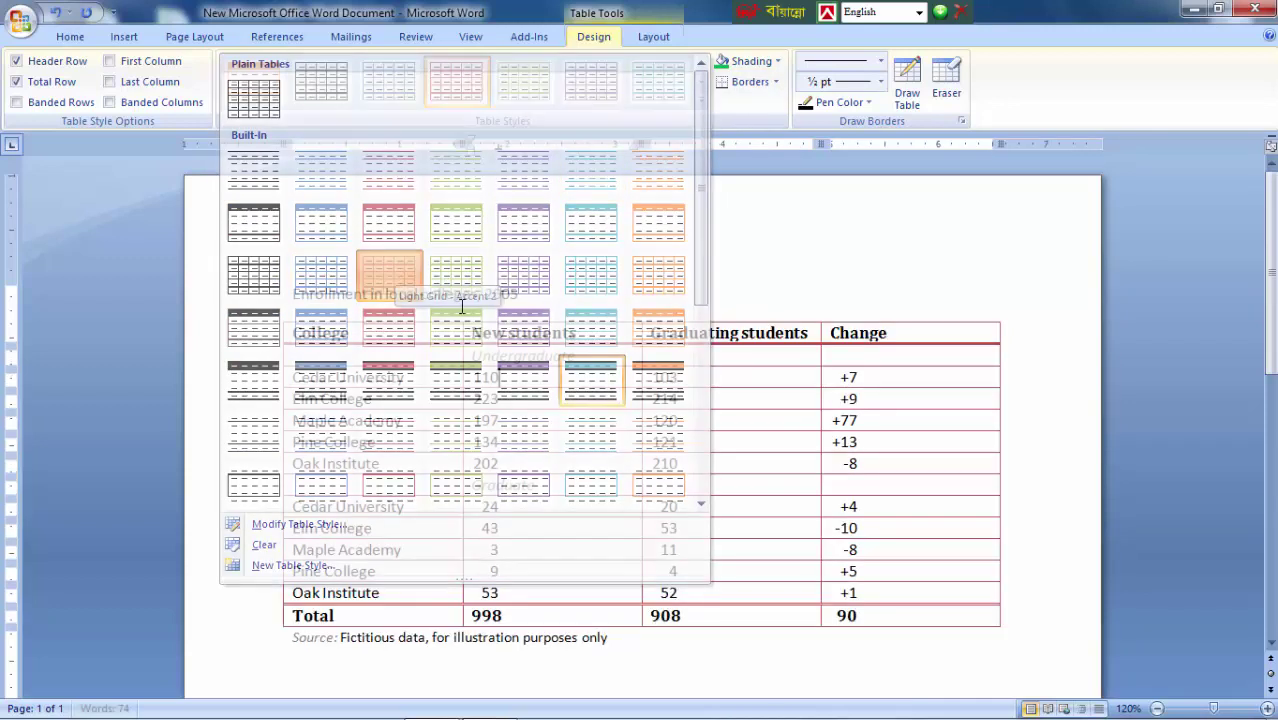
click(701, 100)
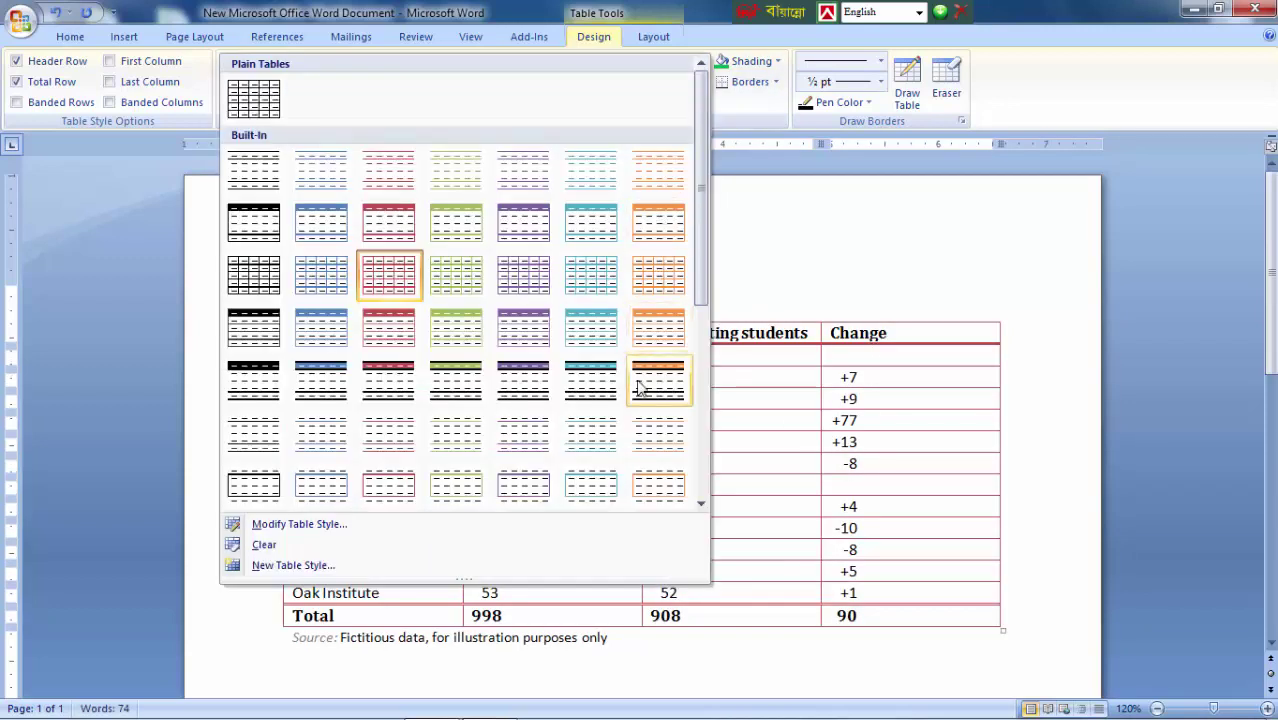
click(662, 180)
click(701, 100)
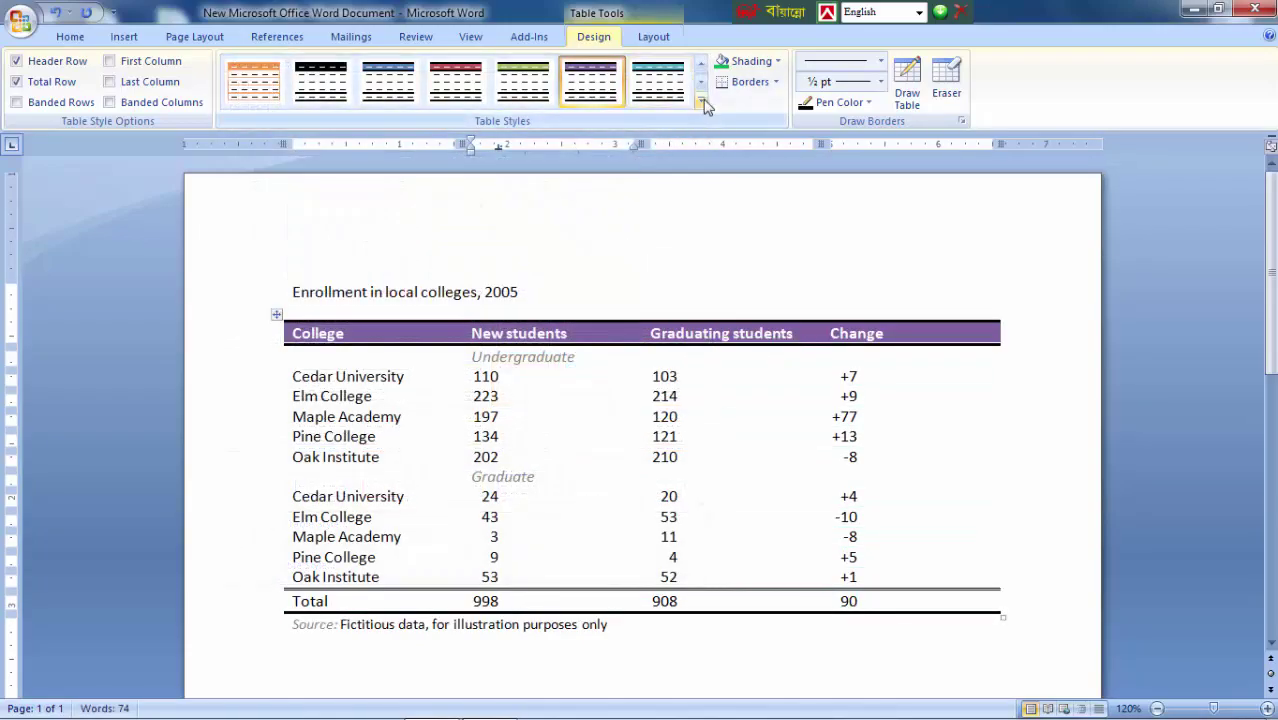
click(701, 100)
click(253, 487)
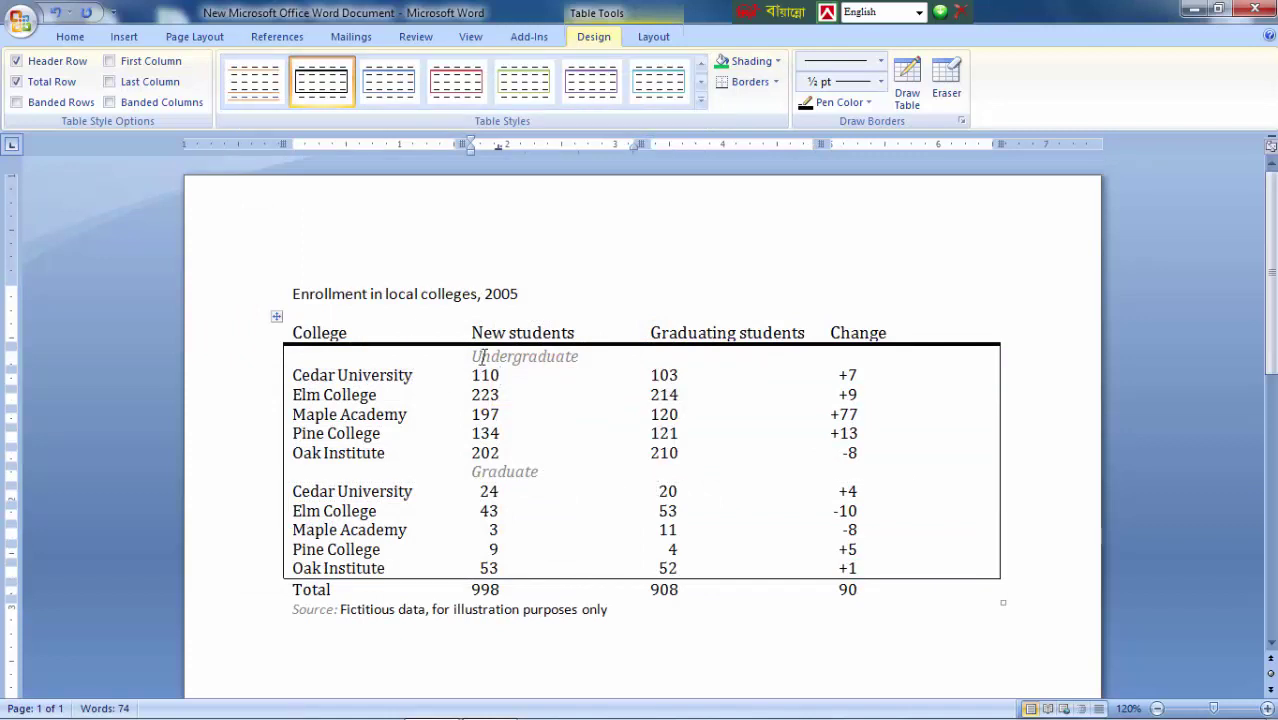
click(704, 102)
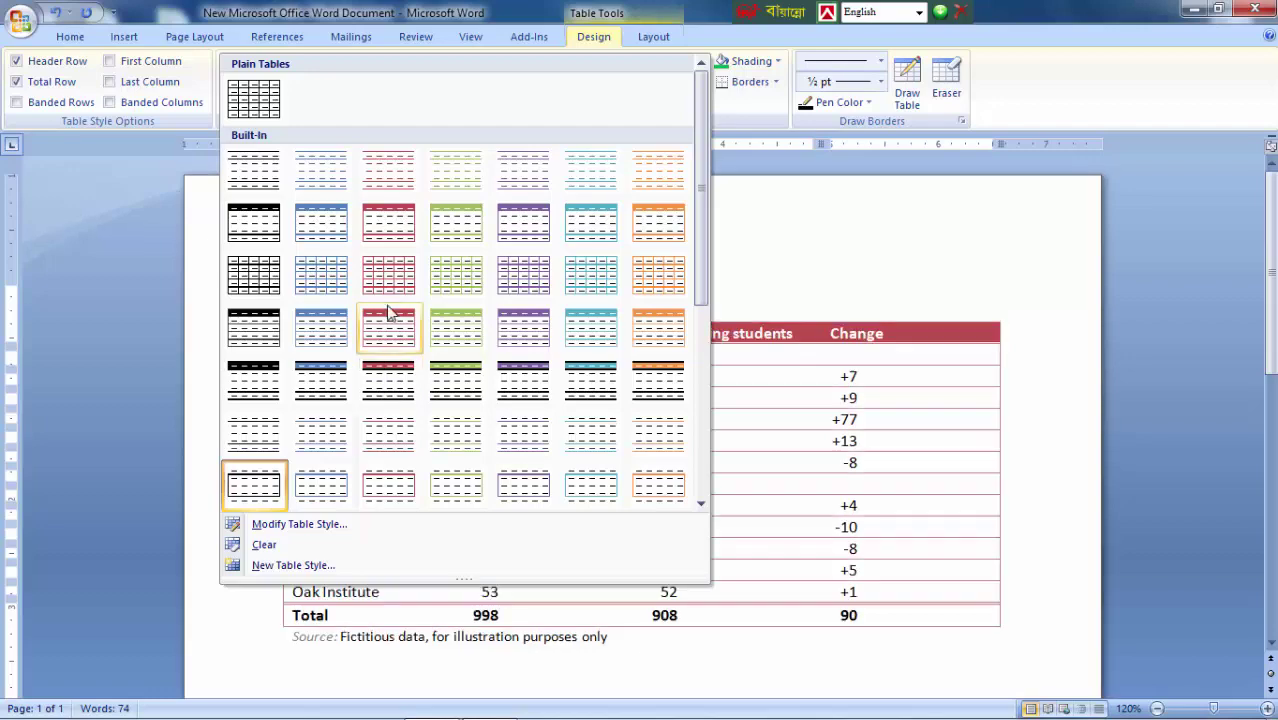
click(388, 272)
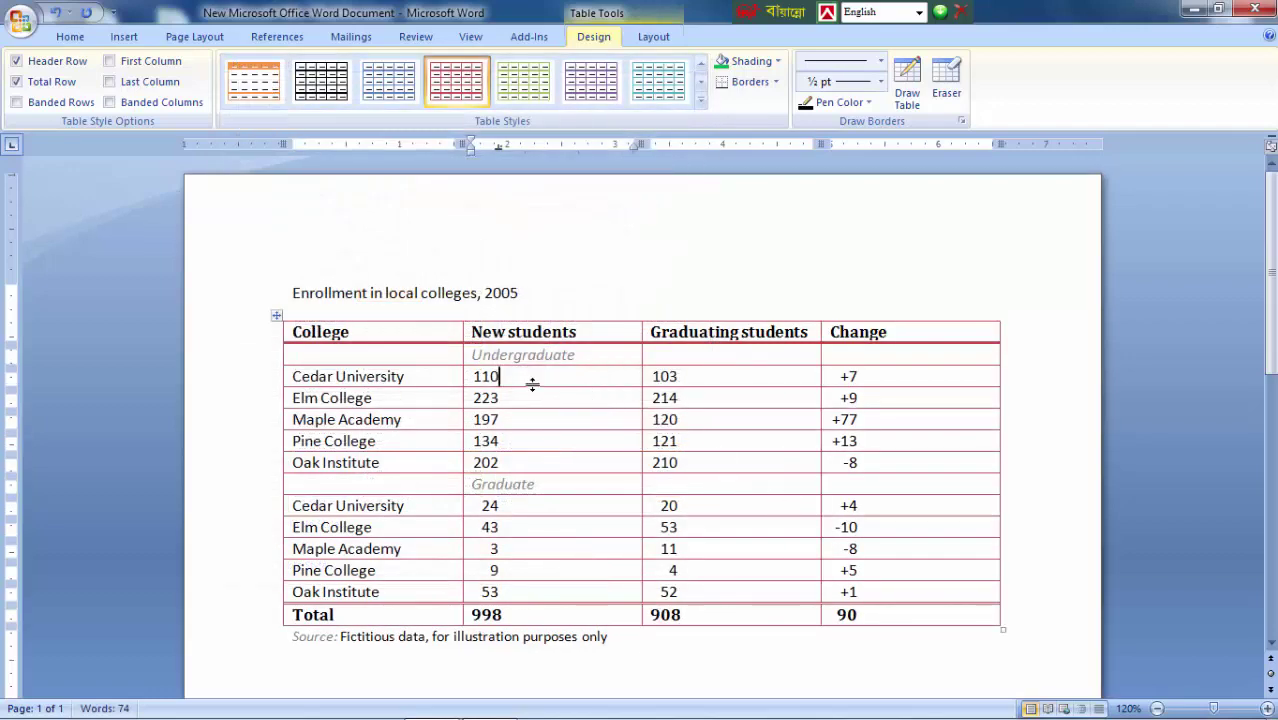
Step: Replace Cedar University's 110 new-students value with 120
double_click(487, 376)
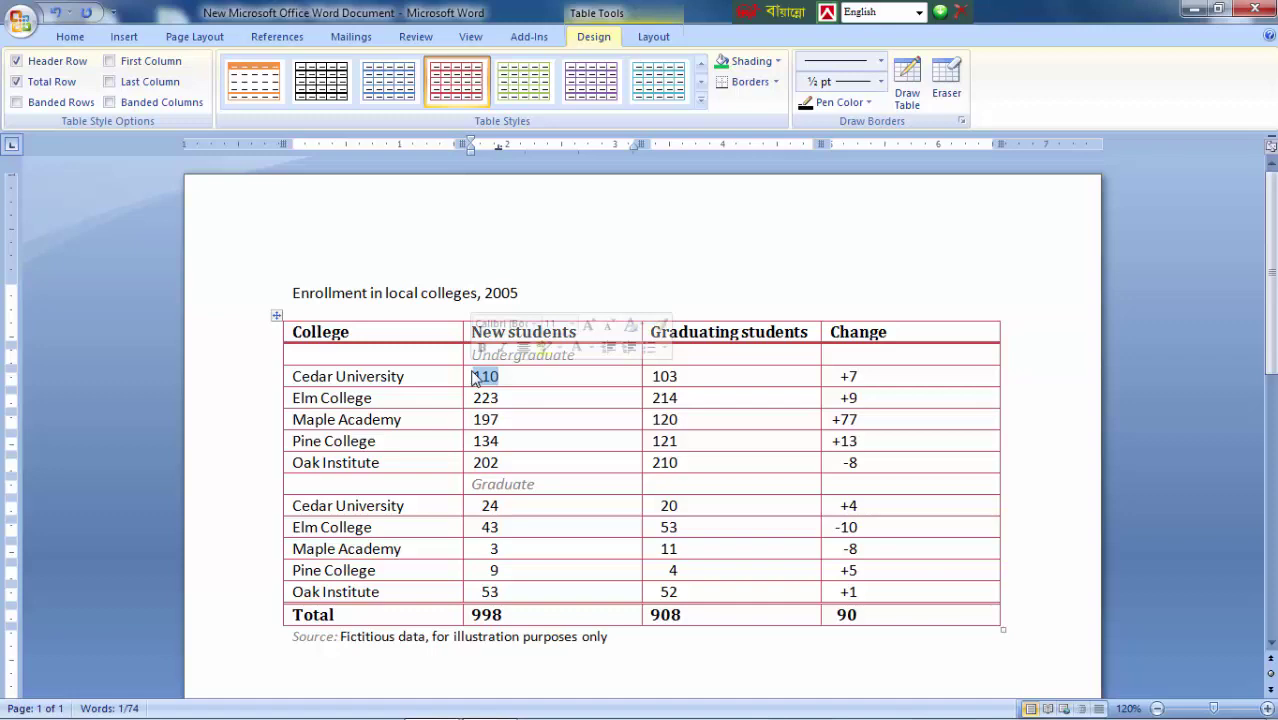
text(120)
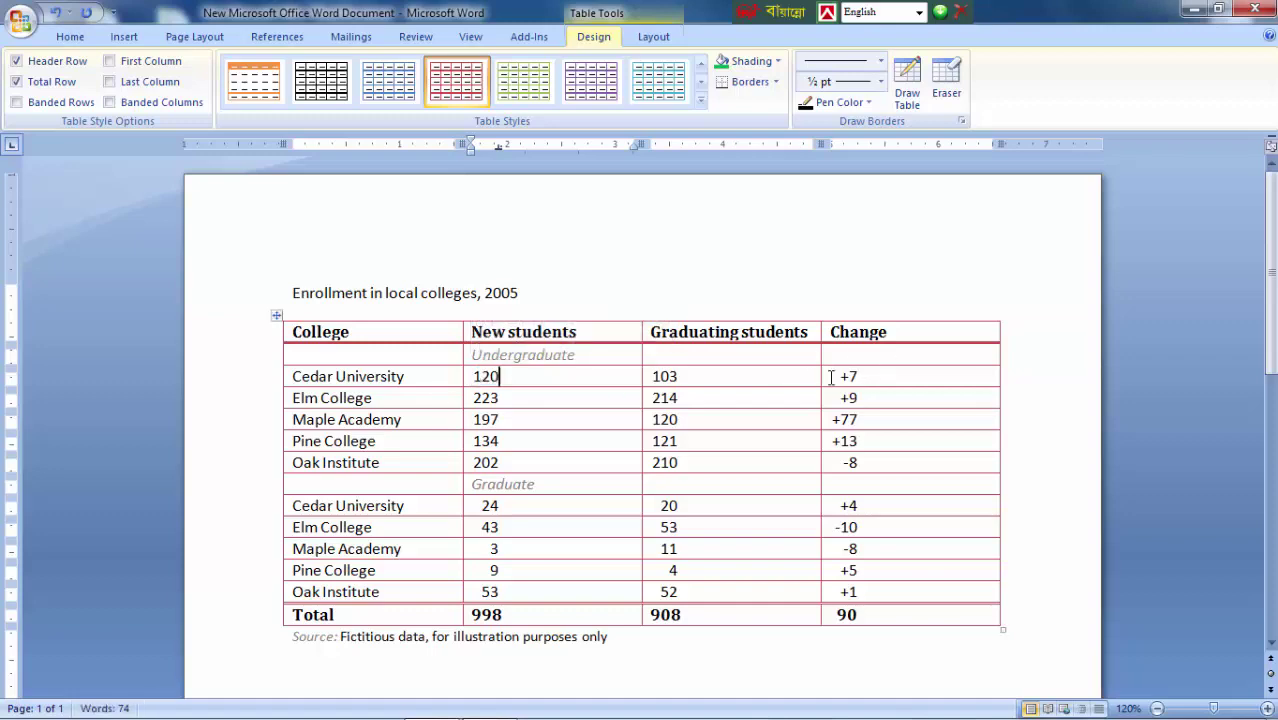
click(806, 385)
drag(888, 332, 838, 332)
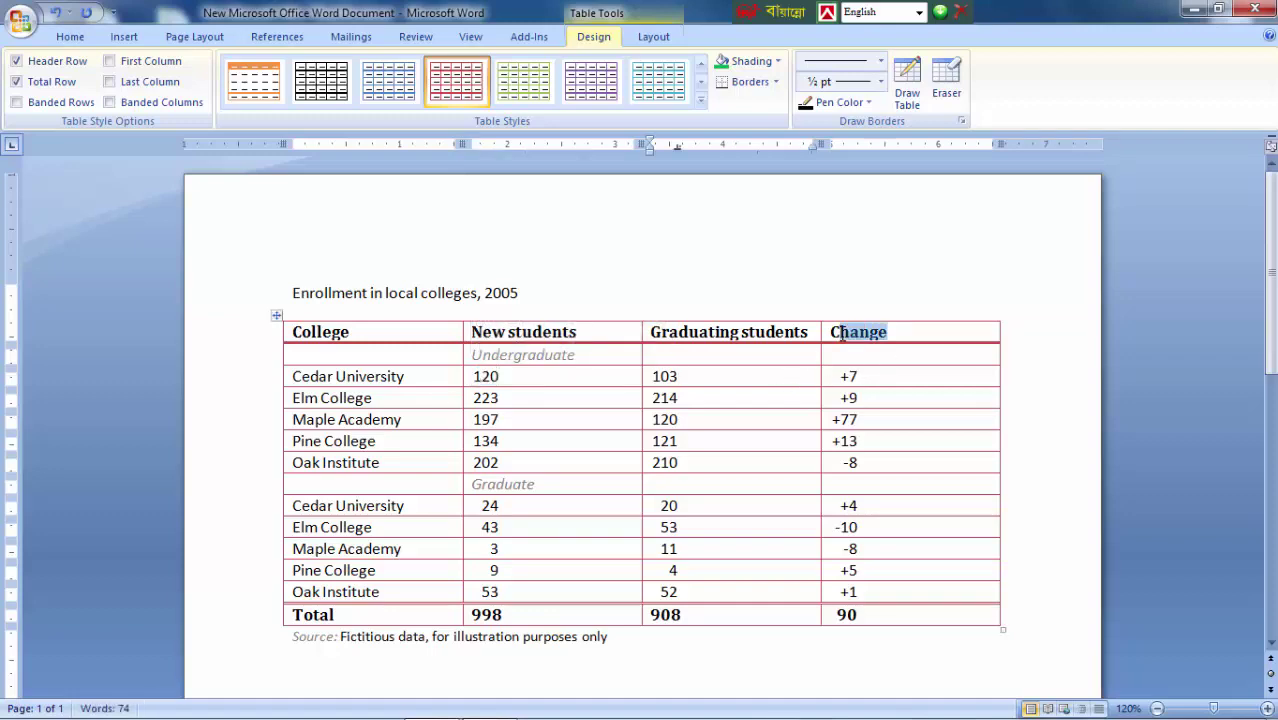
click(696, 466)
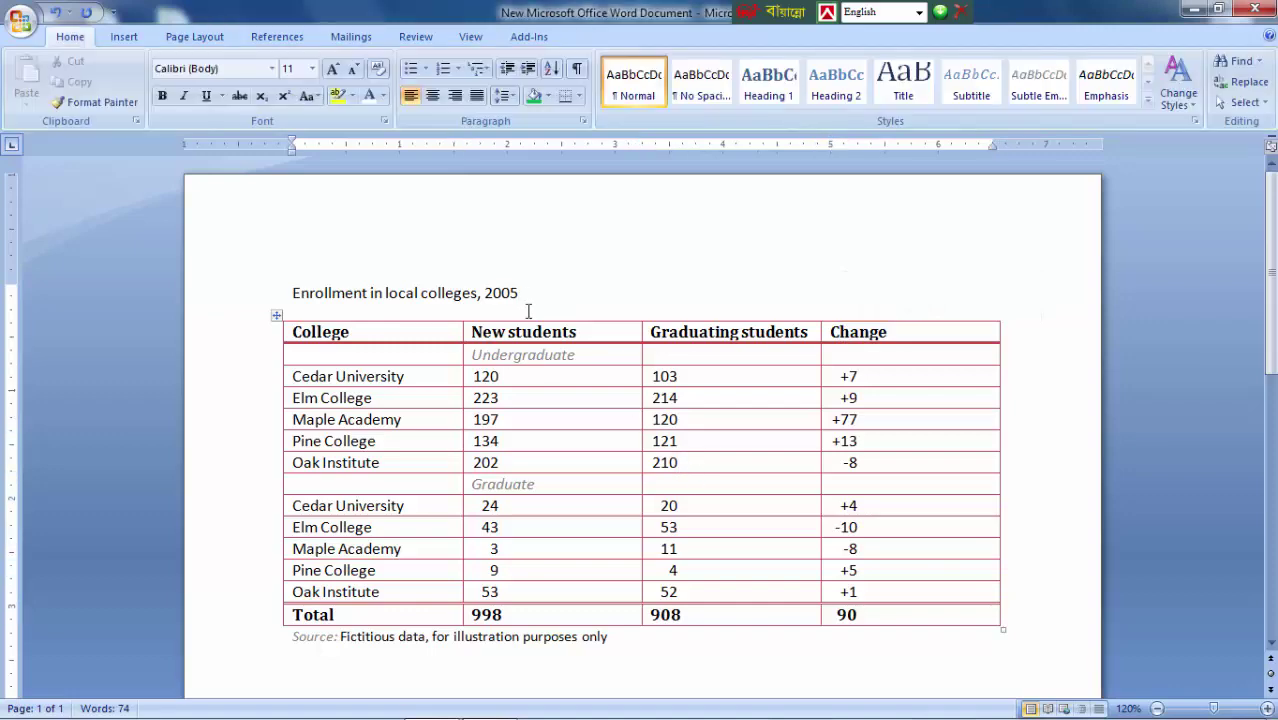
click(569, 487)
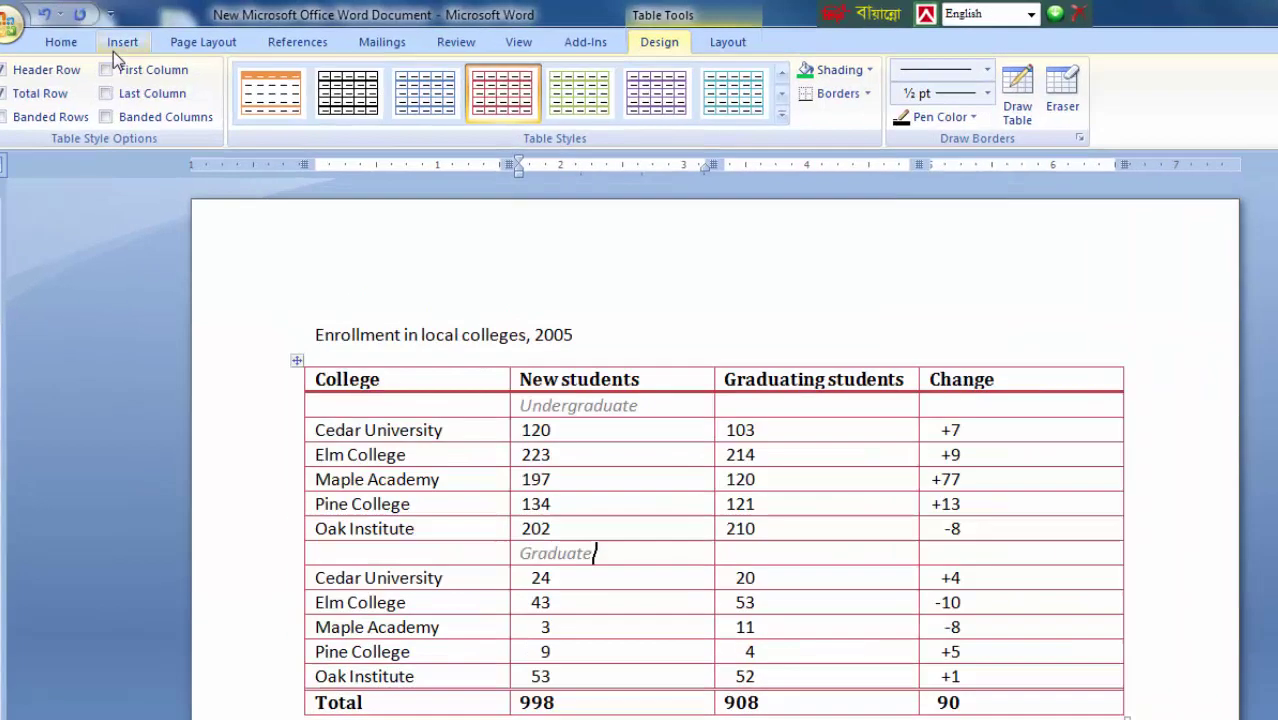
click(122, 38)
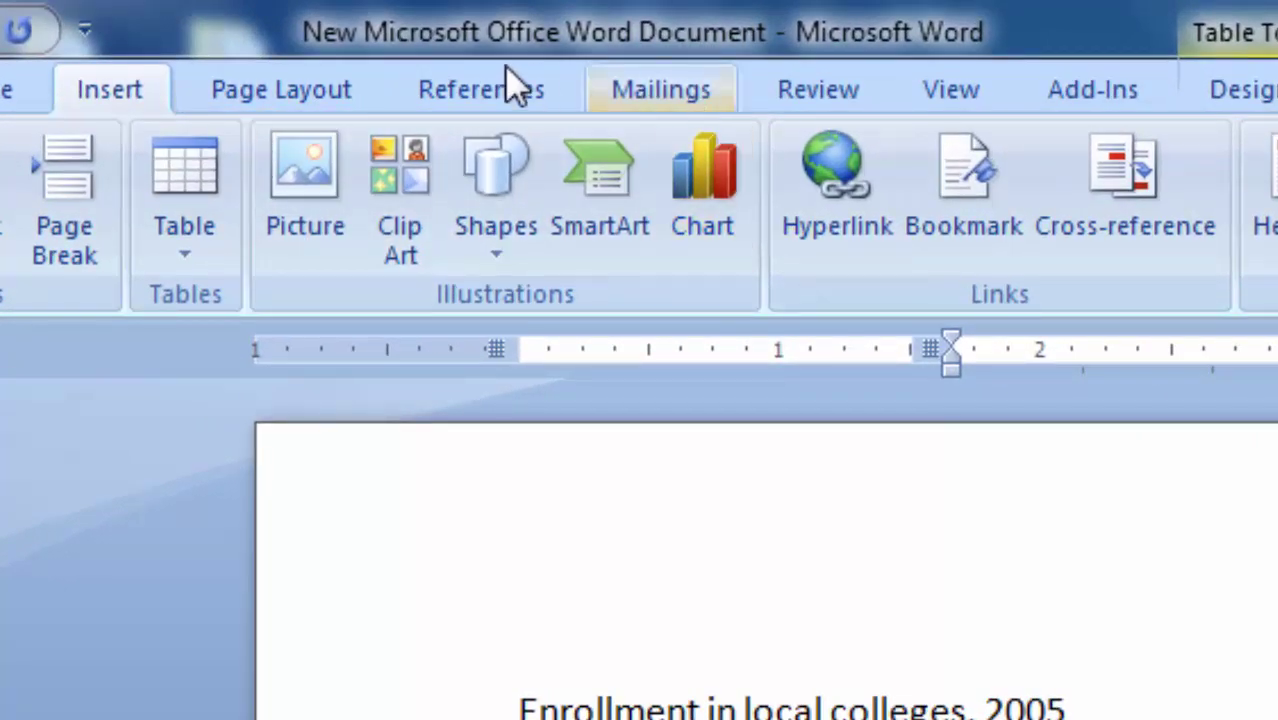